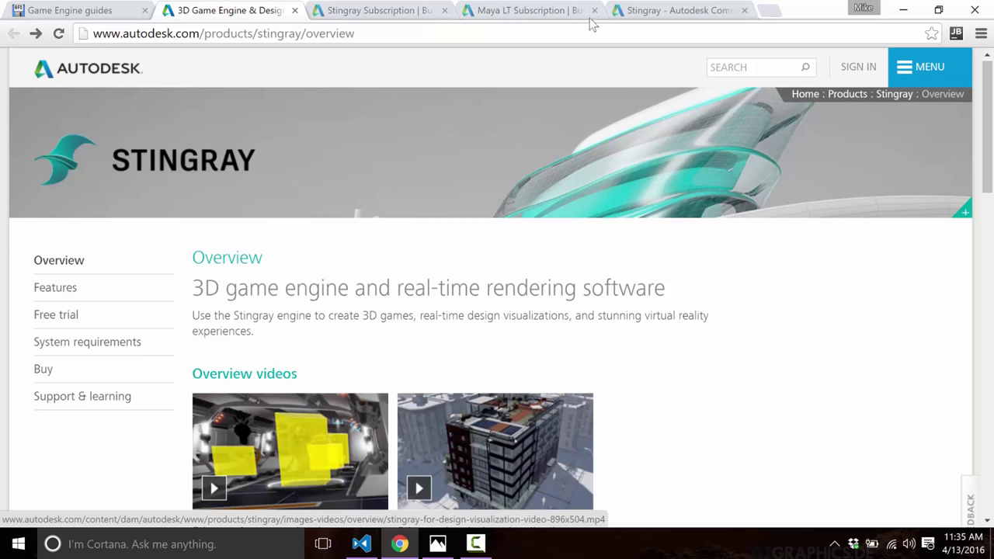
Step: Review the Stingray and Maya LT subscription pricing pages, and return to the Stingray overview page
{"action": "left_click", "coordinate": [427, 15]}
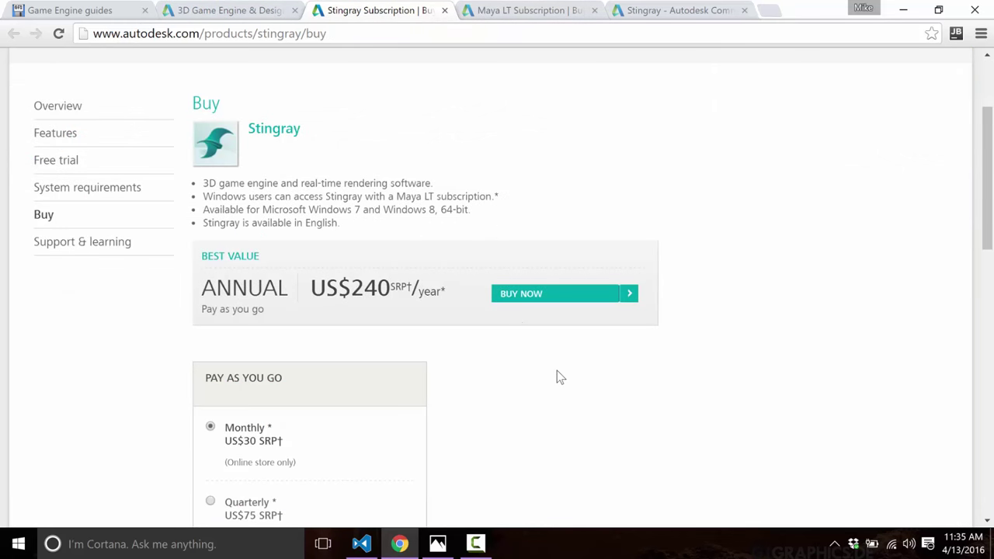
{"action": "scroll", "coordinate": [557, 371], "scroll_direction": "down", "scroll_amount": 1}
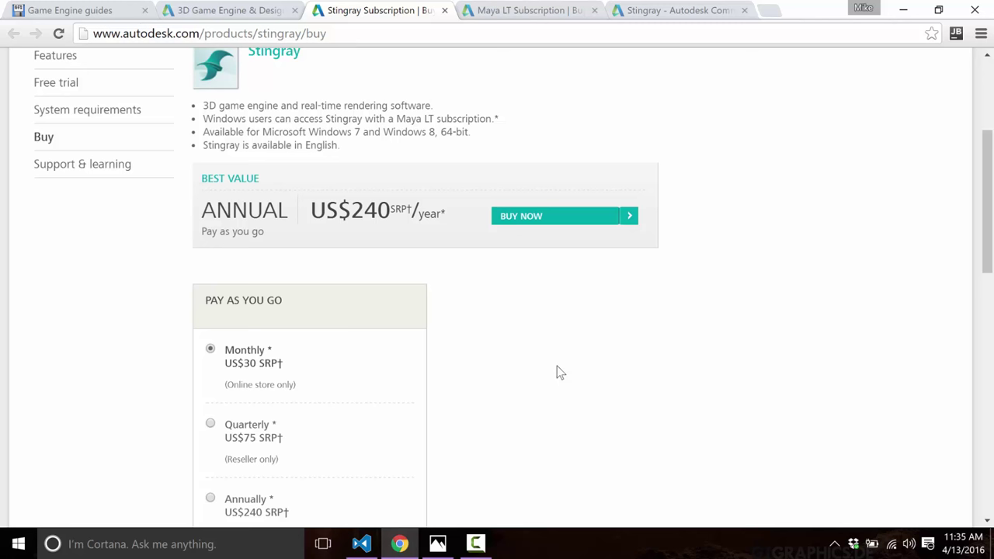
{"action": "left_click", "coordinate": [528, 11]}
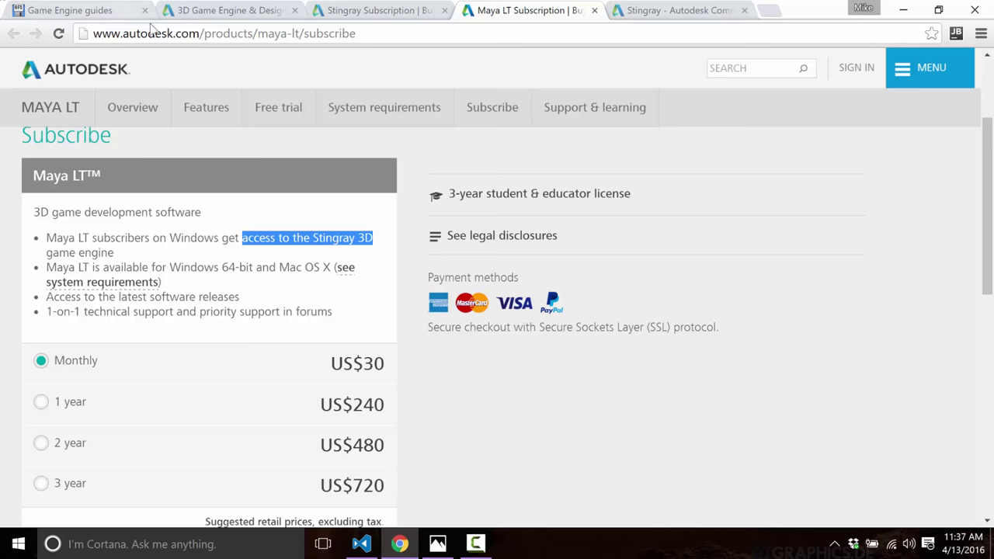
{"action": "left_click", "coordinate": [220, 11]}
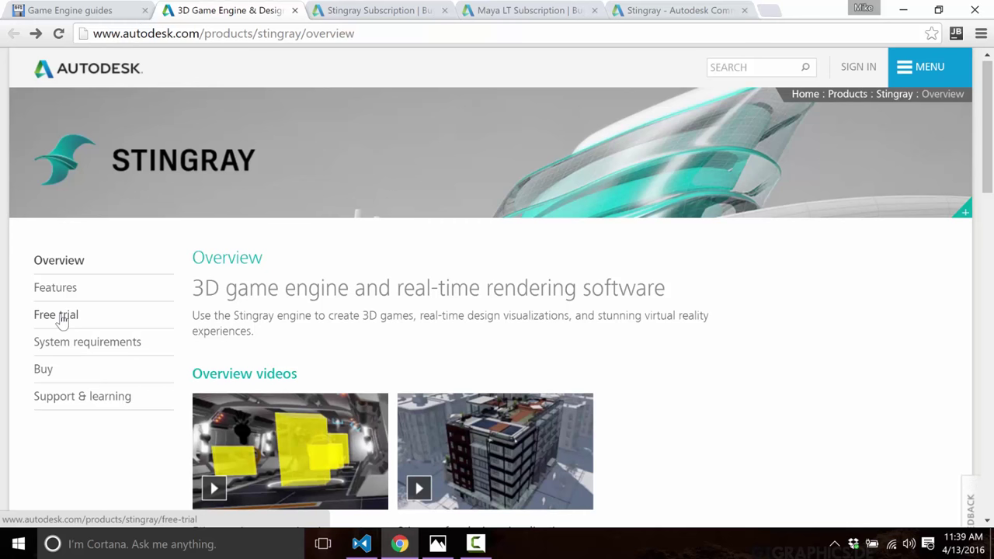
Step: Launch the Stingray desktop app and agree to disable Windows Aero Composition for the current session
{"action": "key", "text": "super"}
{"action": "type", "text": "stin"}
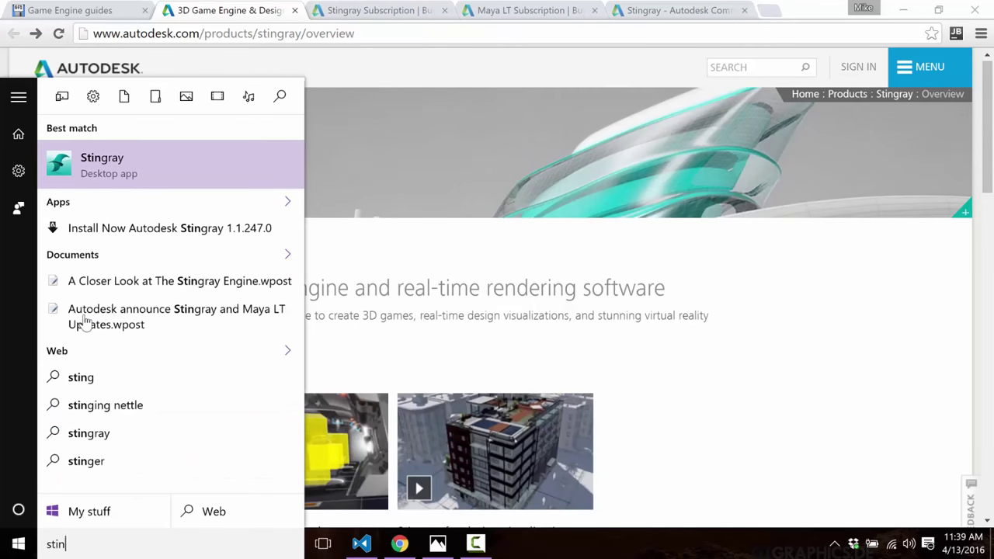
{"action": "key", "text": "Return"}
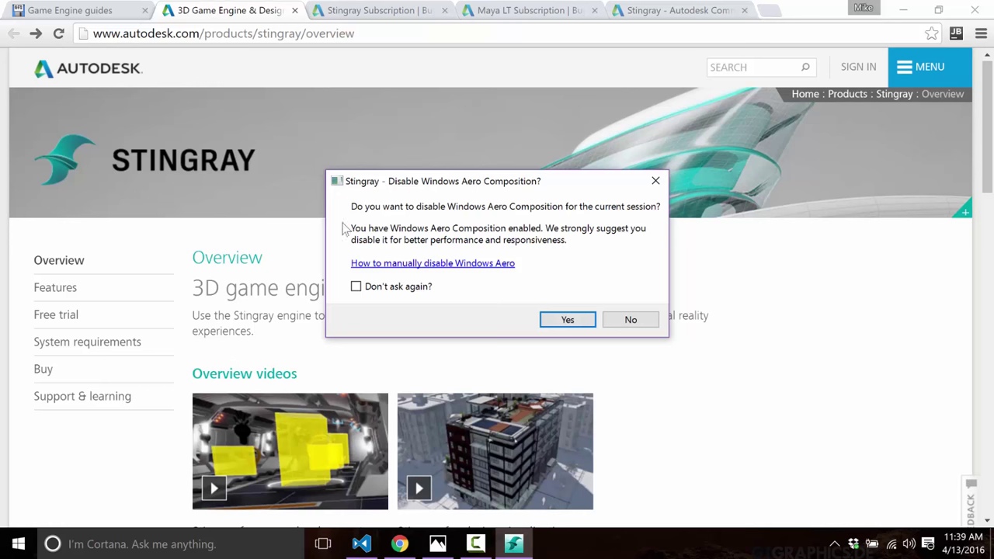
{"action": "left_click", "coordinate": [565, 320]}
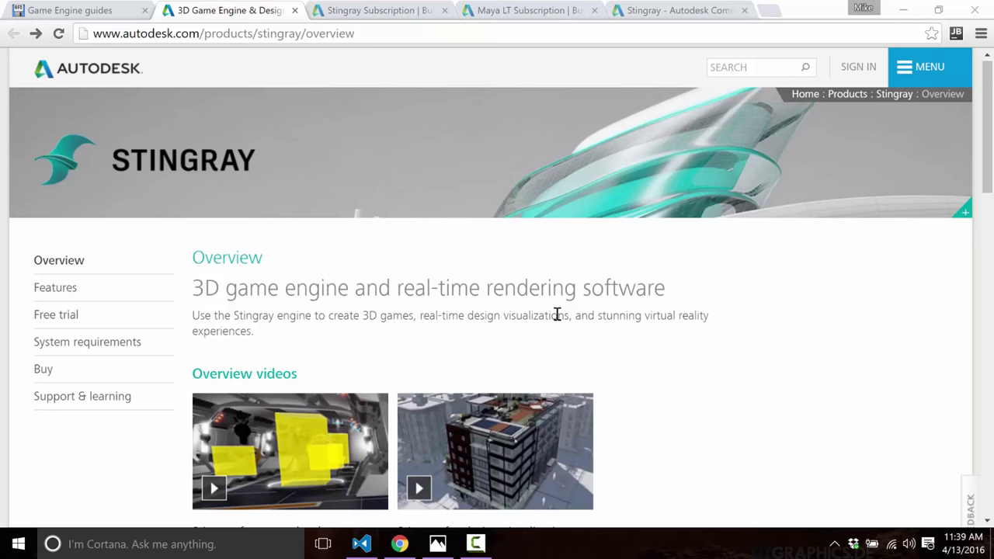
Step: Search Windows for "add remove" to find the installed programs settings
{"action": "key", "text": "super"}
{"action": "type", "text": "add remo"}
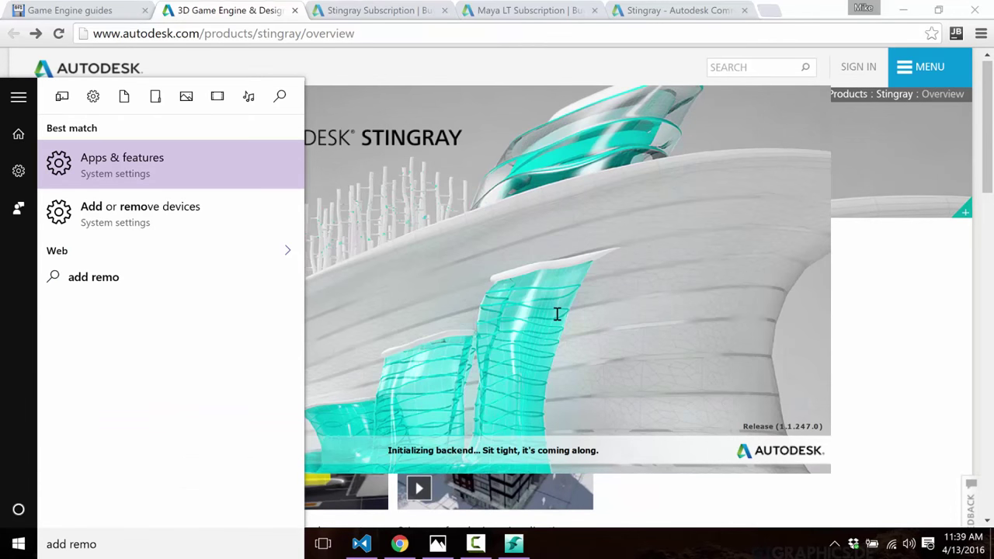
{"action": "key", "text": "Down"}
{"action": "key", "text": "Up"}
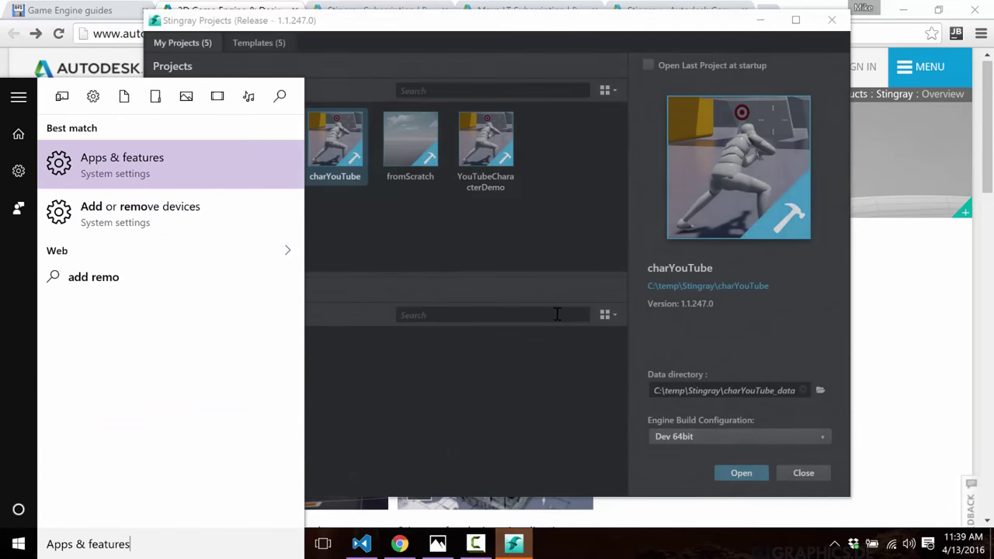
{"action": "key", "text": "BackSpace"}
{"action": "key", "text": "BackSpace"}
{"action": "key", "text": "BackSpace"}
{"action": "key", "text": "BackSpace"}
{"action": "key", "text": "BackSpace"}
{"action": "key", "text": "BackSpace"}
{"action": "key", "text": "BackSpace"}
{"action": "key", "text": "BackSpace"}
{"action": "key", "text": "BackSpace"}
{"action": "key", "text": "BackSpace"}
{"action": "key", "text": "BackSpace"}
{"action": "key", "text": "BackSpace"}
{"action": "key", "text": "BackSpace"}
{"action": "key", "text": "BackSpace"}
{"action": "key", "text": "BackSpace"}
{"action": "type", "text": "ad"}
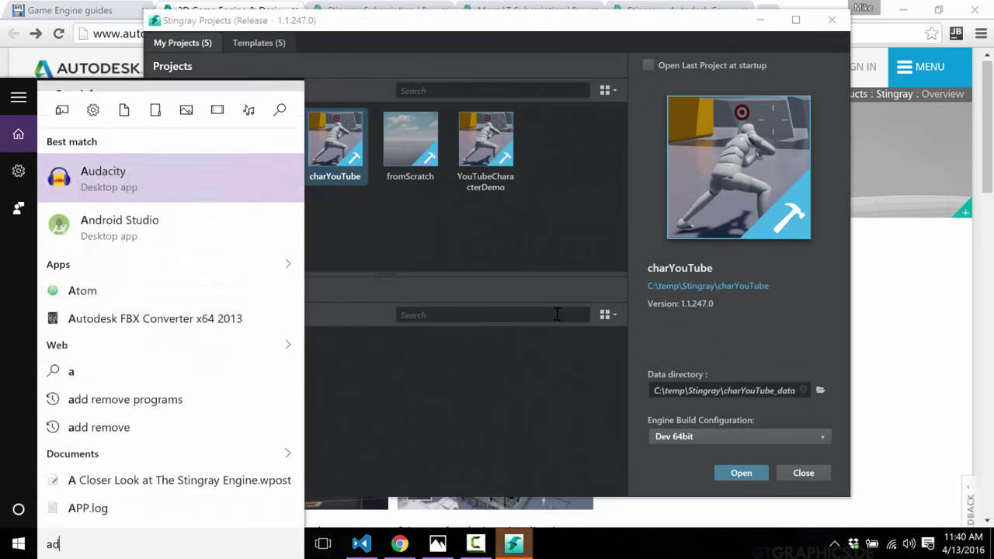
{"action": "type", "text": "d remove au"}
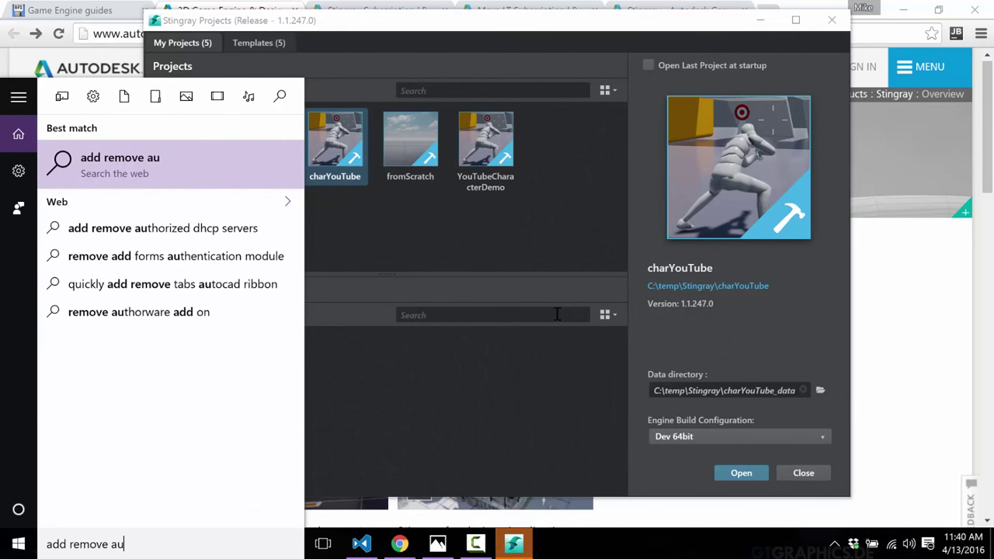
{"action": "key", "text": "BackSpace"}
{"action": "type", "text": "prog"}
{"action": "key", "text": "BackSpace"}
{"action": "key", "text": "BackSpace"}
{"action": "key", "text": "BackSpace"}
{"action": "key", "text": "BackSpace"}
{"action": "key", "text": "BackSpace"}
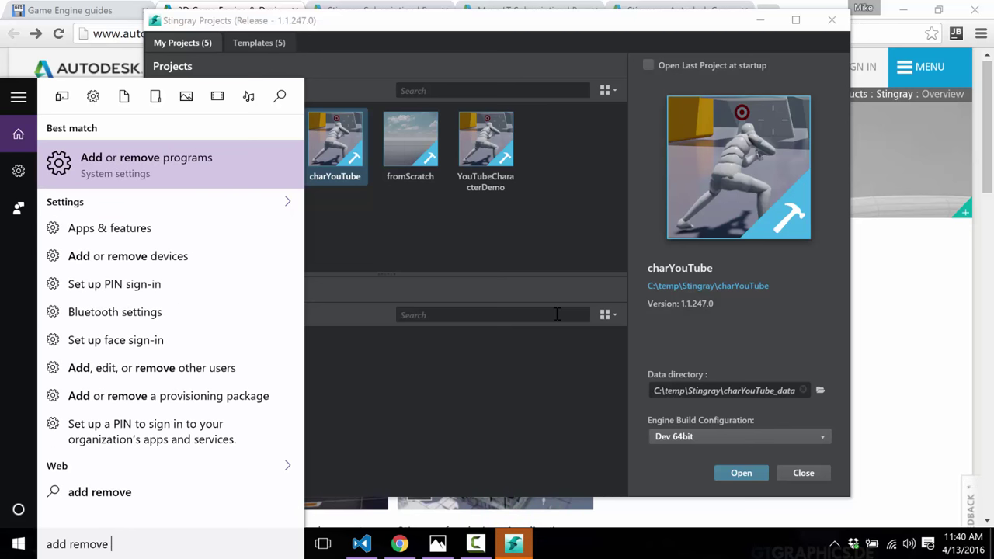
Step: Open Add or remove programs, inspect the Akamai NetSession Interface entry, and close Settings
{"action": "left_click", "coordinate": [153, 155]}
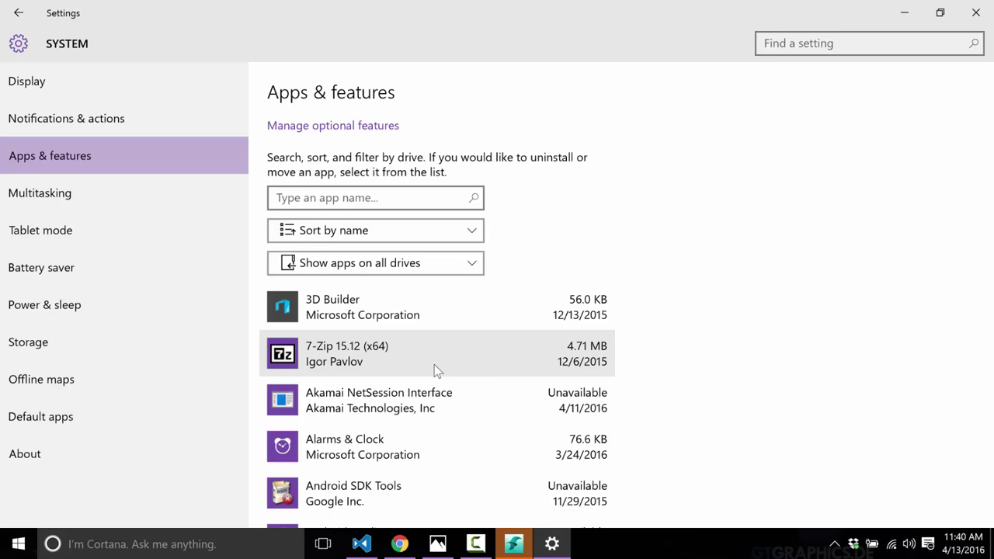
{"action": "left_click", "coordinate": [428, 404]}
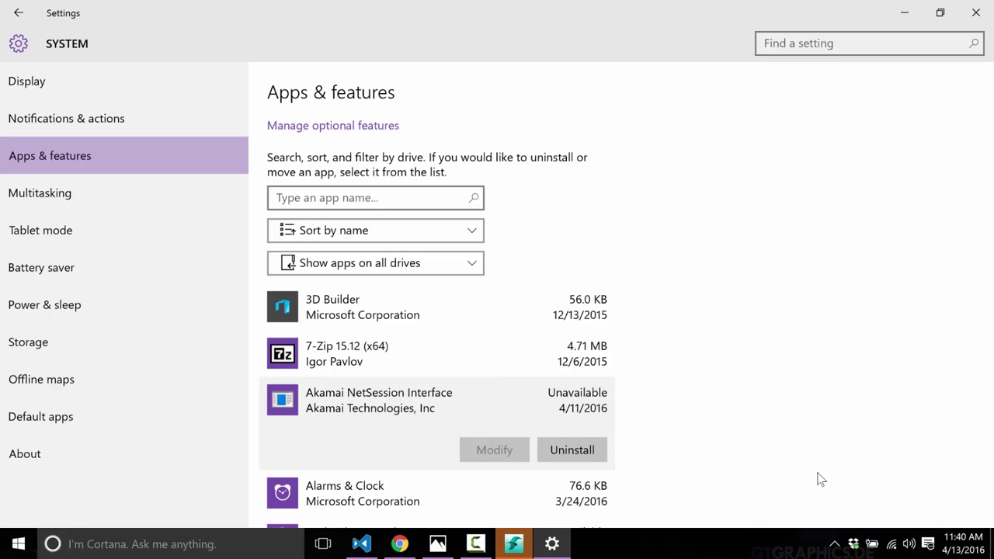
{"action": "left_click", "coordinate": [977, 11]}
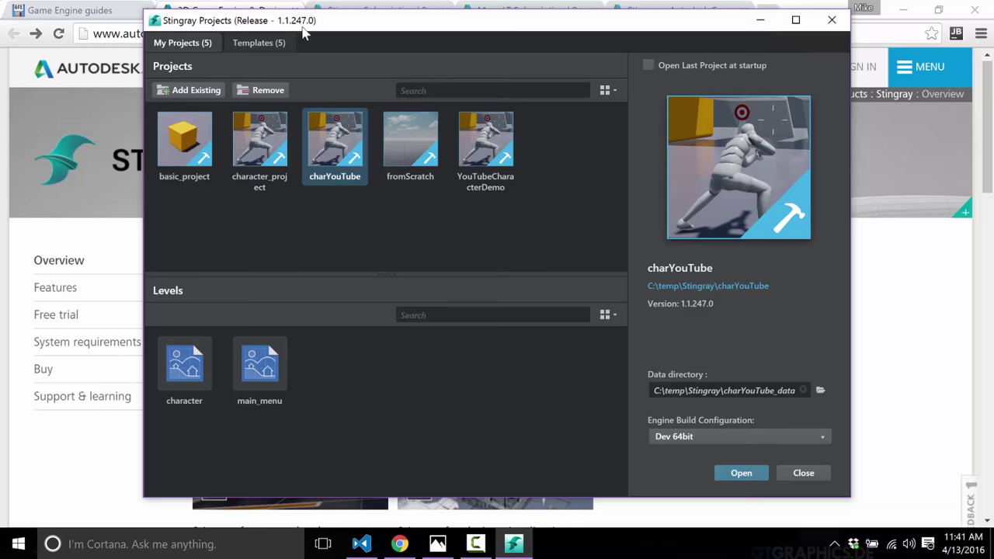
Step: Browse the Stingray project templates, viewing the descriptions of the empty, character and basic templates
{"action": "left_click_drag", "start_coordinate": [303, 31], "coordinate": [323, 31]}
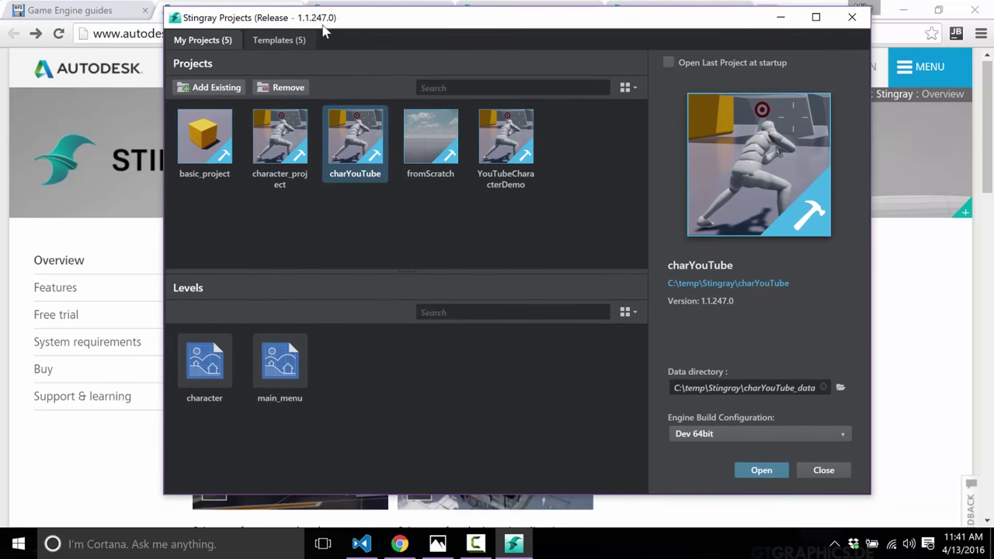
{"action": "left_click", "coordinate": [286, 42]}
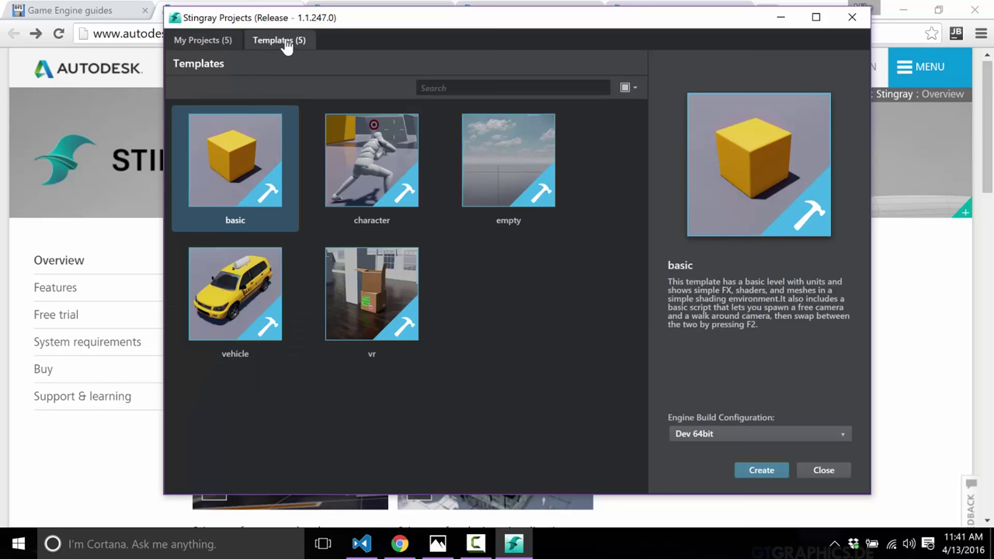
{"action": "left_click", "coordinate": [365, 155]}
{"action": "left_click", "coordinate": [489, 199]}
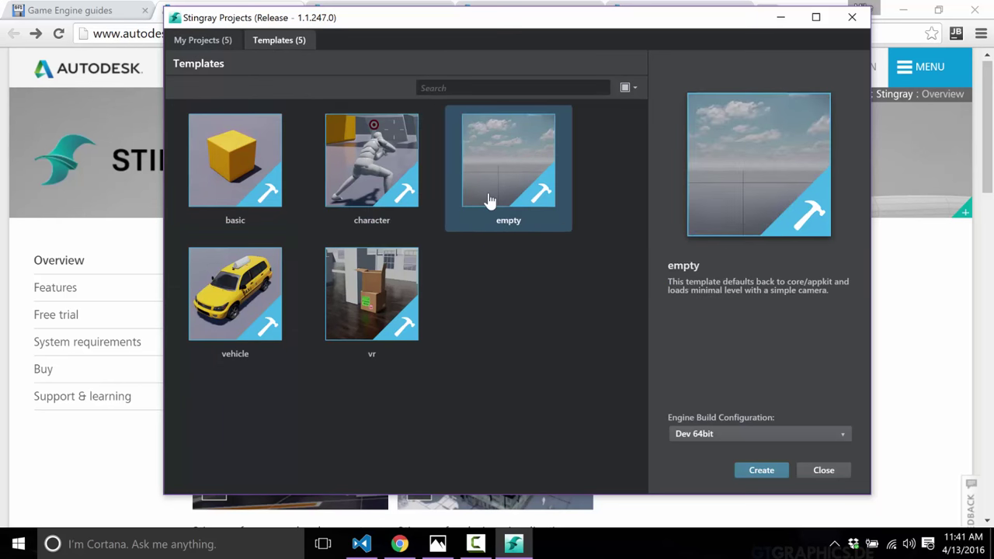
{"action": "left_click", "coordinate": [381, 157]}
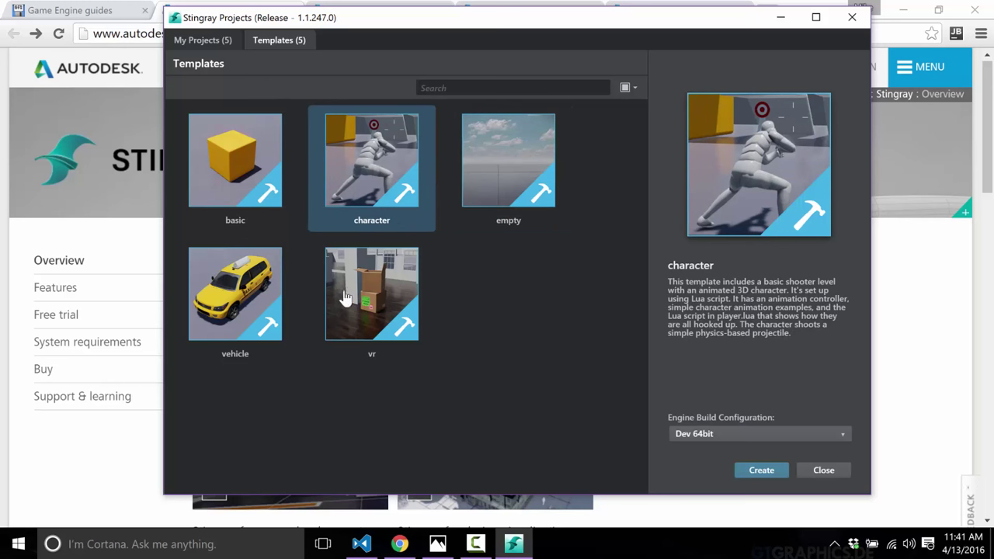
{"action": "left_click", "coordinate": [242, 184]}
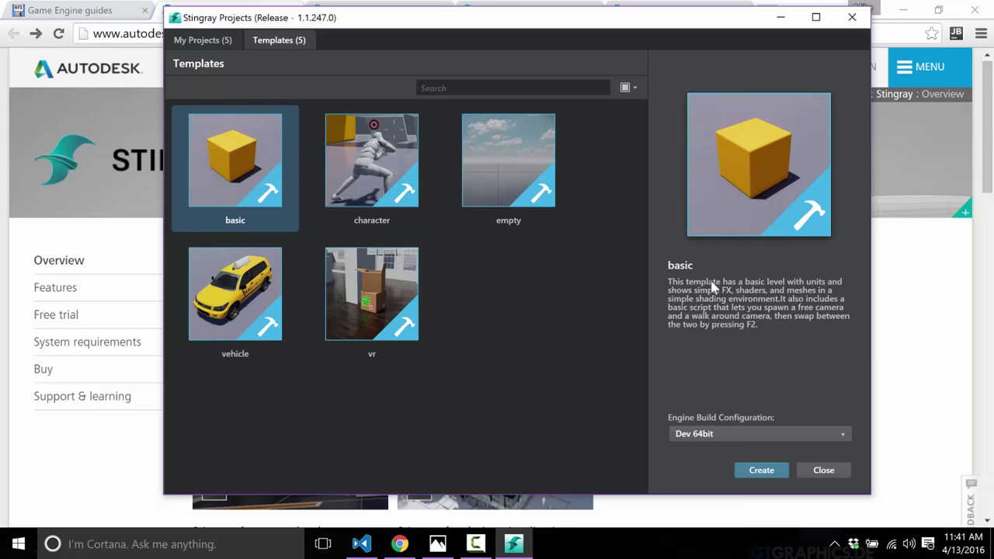
Step: Create a project named Youtube90210 from the character template in C:\temp\Stingray
{"action": "left_click", "coordinate": [375, 165]}
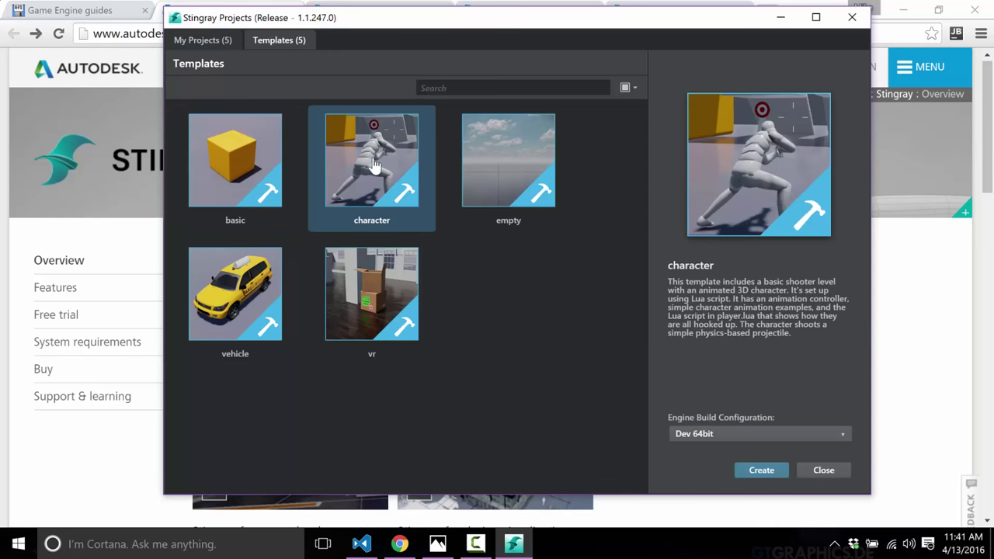
{"action": "left_click", "coordinate": [762, 471]}
{"action": "double_click", "coordinate": [547, 309]}
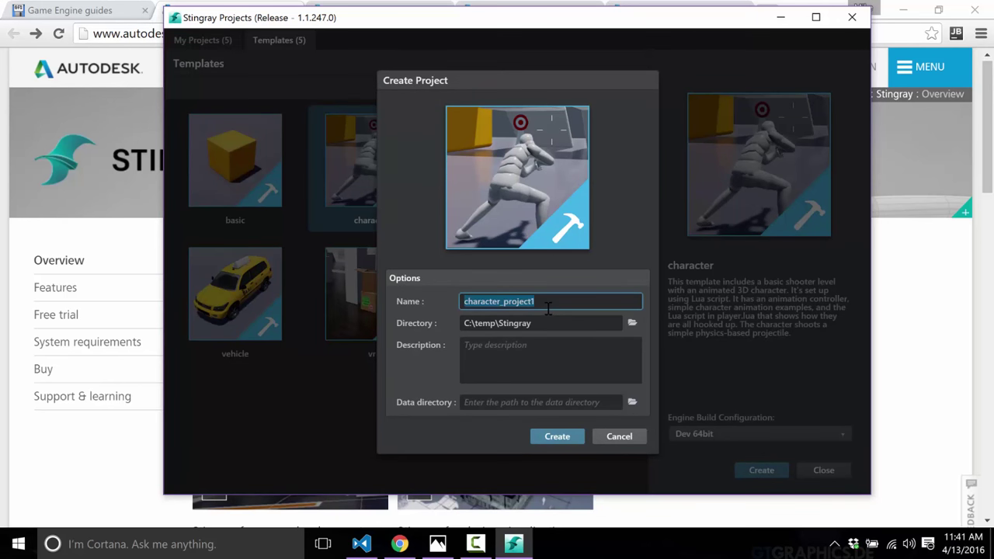
{"action": "type", "text": "Youtube90"}
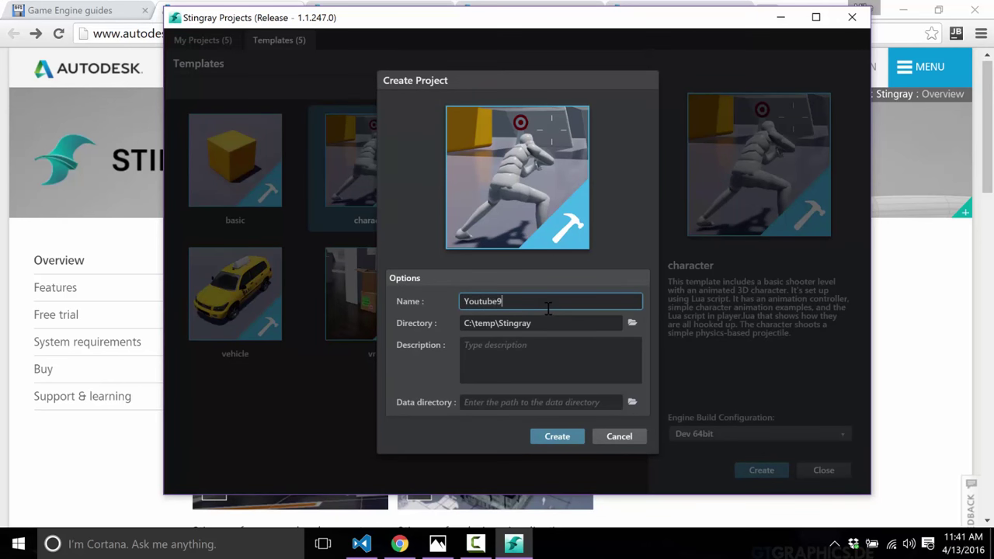
{"action": "type", "text": "210"}
{"action": "left_click", "coordinate": [565, 436]}
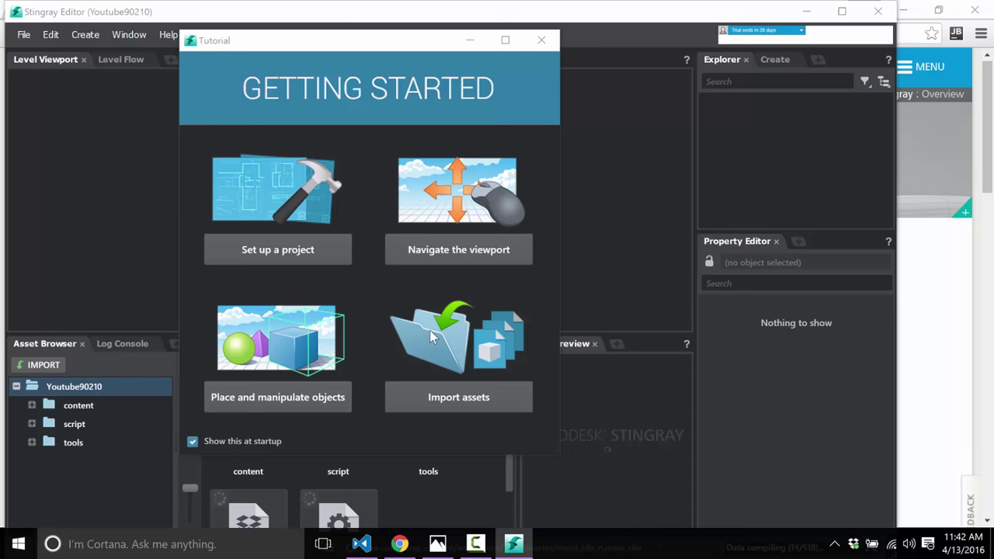
Step: Close the Getting Started tutorial window and maximize the Stingray editor
{"action": "left_click", "coordinate": [540, 40]}
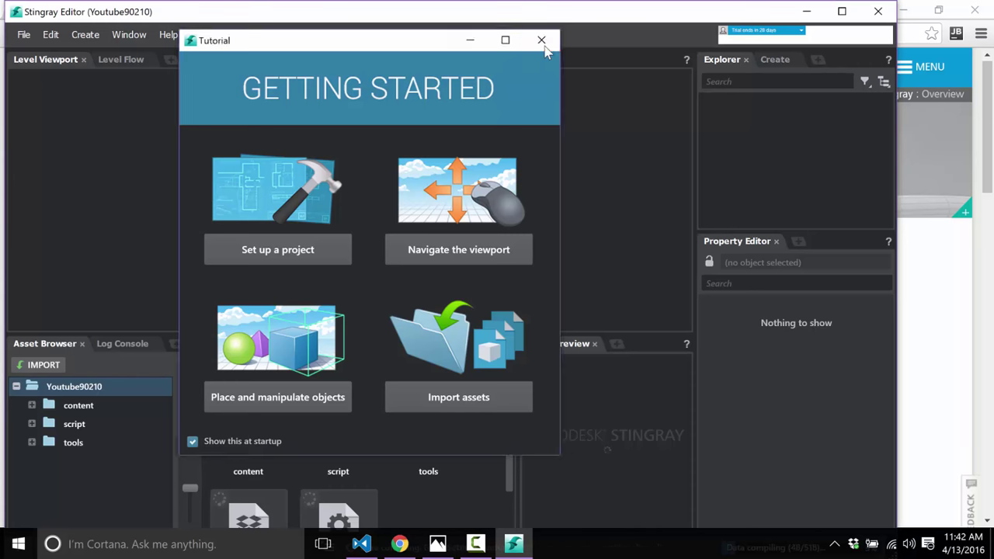
{"action": "double_click", "coordinate": [524, 10]}
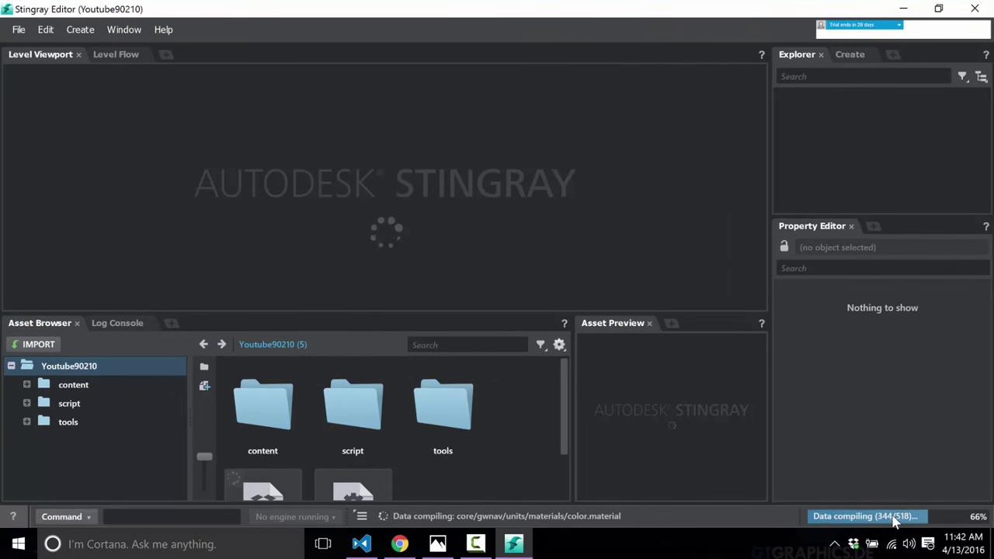
{"action": "left_click", "coordinate": [475, 543]}
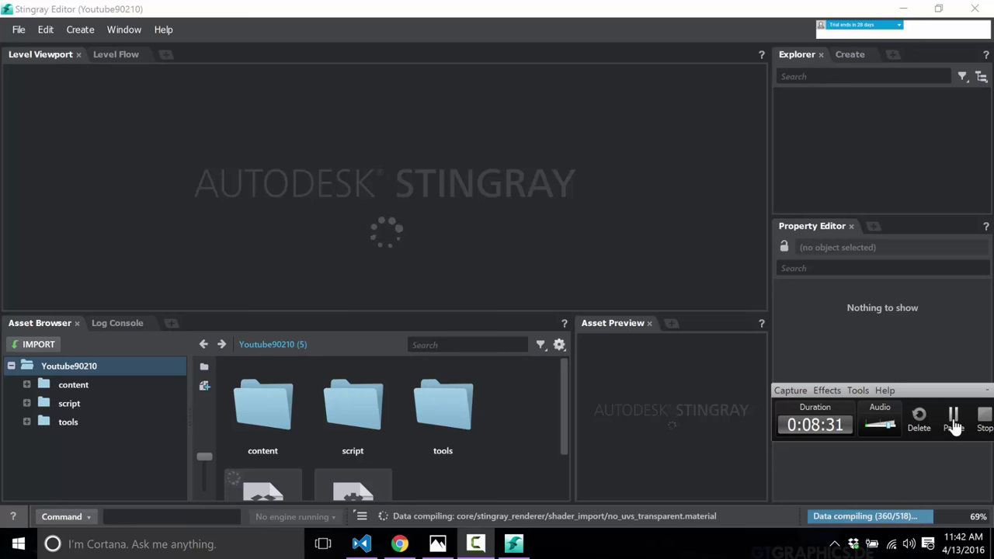
{"action": "left_click", "coordinate": [954, 427]}
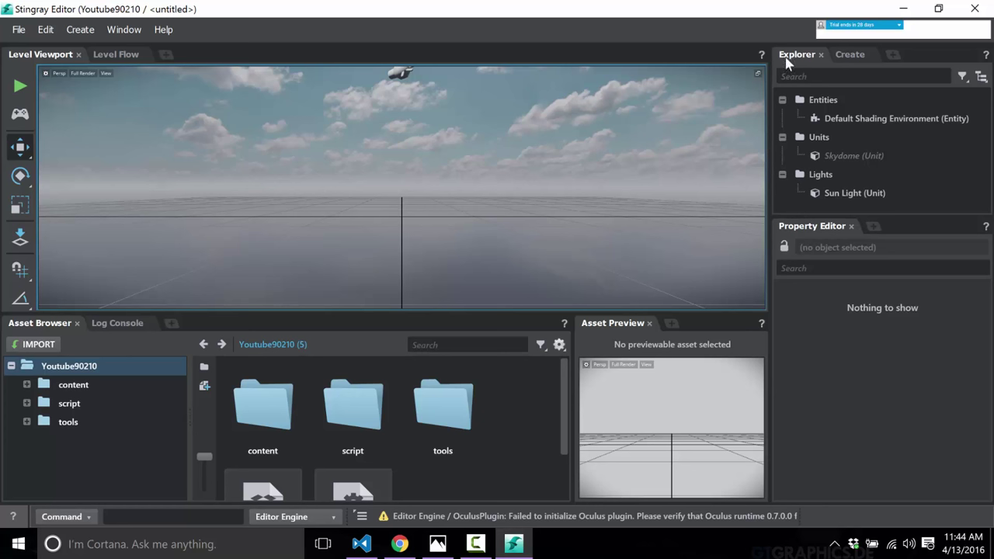
Step: Open the online help for the Level Viewport, close that page and return to the Stingray editor
{"action": "left_click", "coordinate": [761, 54]}
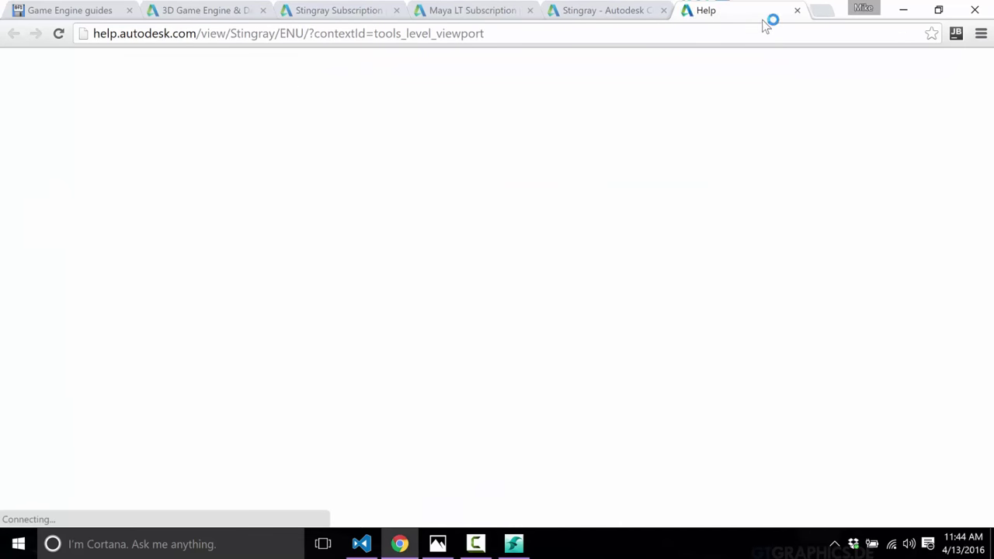
{"action": "left_click", "coordinate": [797, 10]}
{"action": "left_click", "coordinate": [903, 10]}
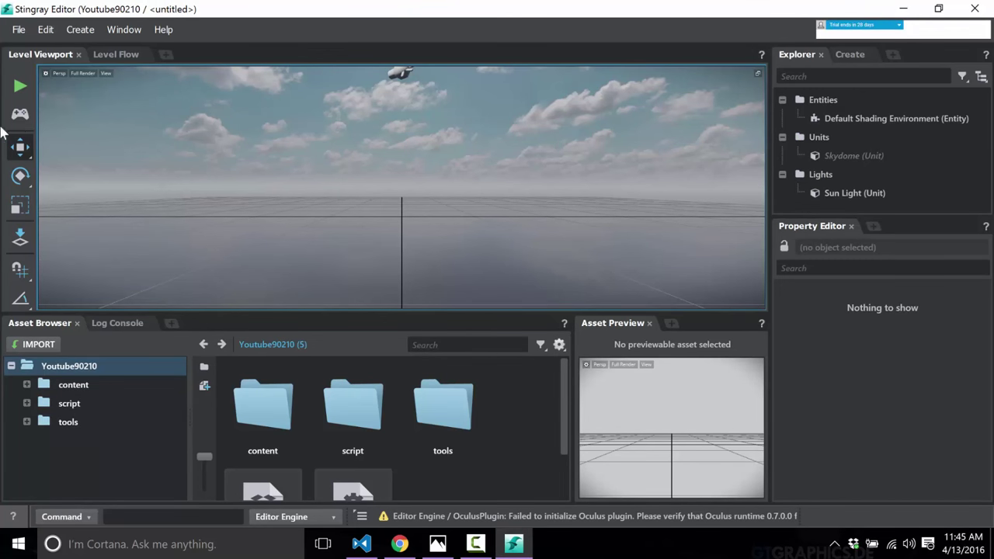
Step: Compare the Level Viewport and Level Flow views, and look over the list of panels that can be added beside them
{"action": "left_click", "coordinate": [107, 56]}
{"action": "left_click", "coordinate": [38, 57]}
{"action": "left_click", "coordinate": [116, 54]}
{"action": "left_click", "coordinate": [165, 54]}
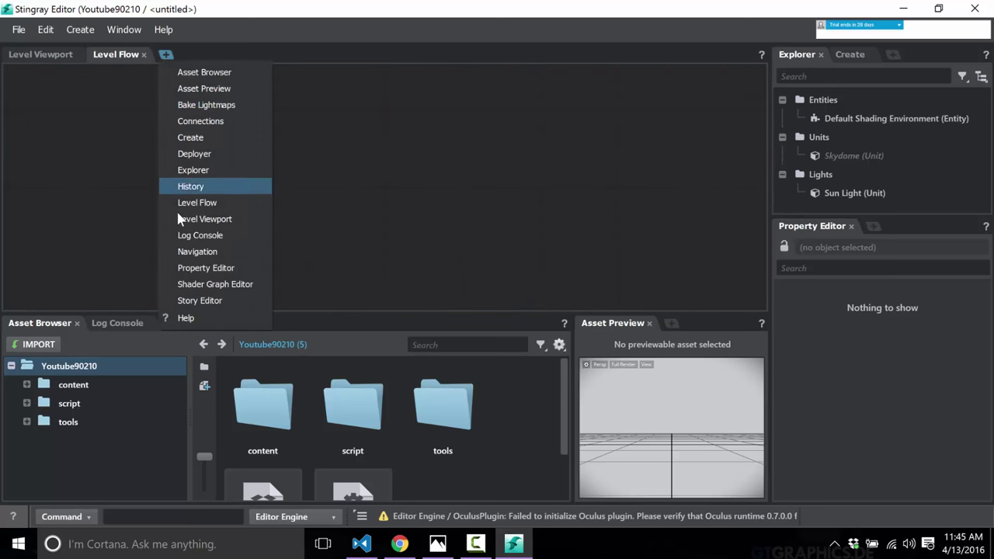
{"action": "left_click", "coordinate": [316, 64]}
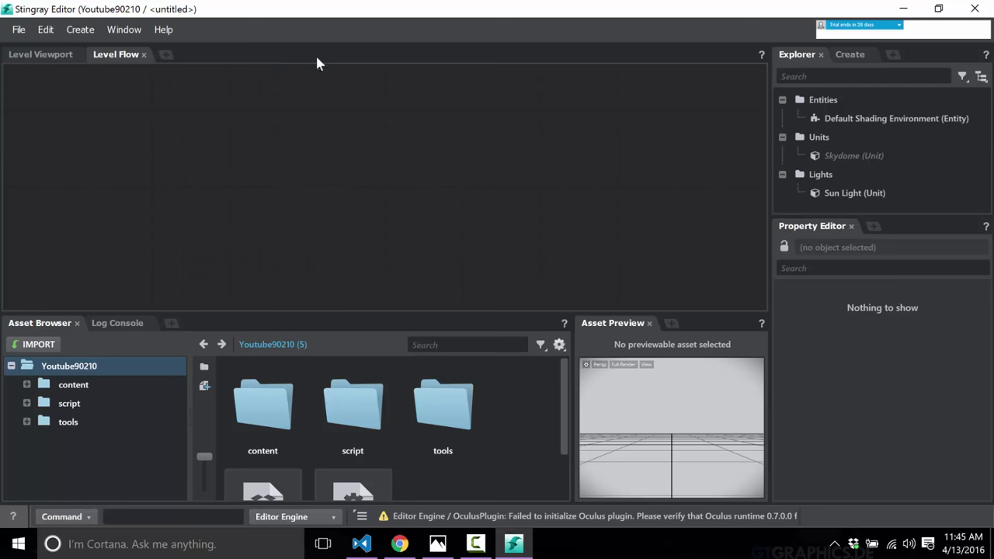
Step: Rearrange the editor layout by widening the Explorer column, docking Asset Preview beside Log Console and floating the Explorer panel
{"action": "left_click_drag", "start_coordinate": [770, 230], "coordinate": [696, 198]}
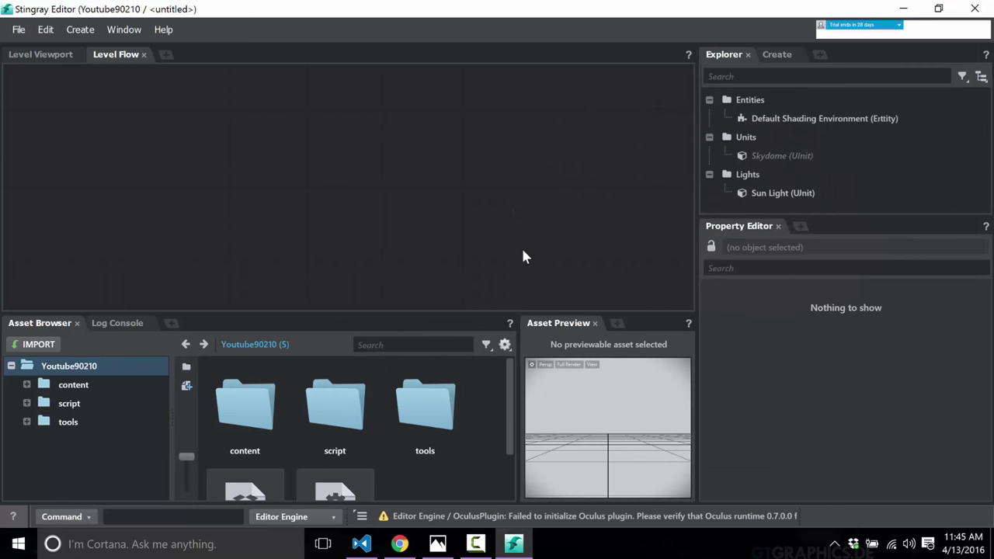
{"action": "left_click_drag", "start_coordinate": [575, 323], "coordinate": [184, 333]}
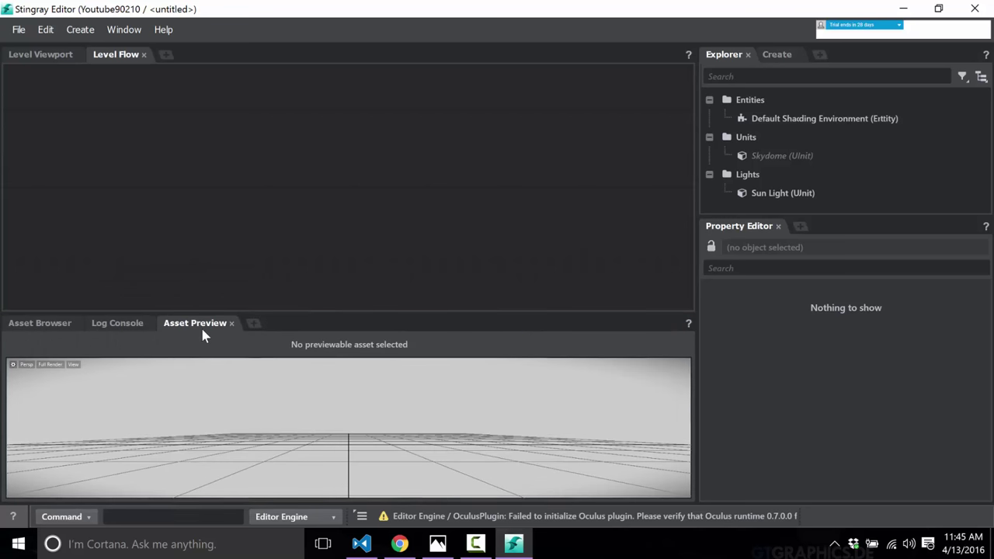
{"action": "left_click_drag", "start_coordinate": [721, 62], "coordinate": [468, 82]}
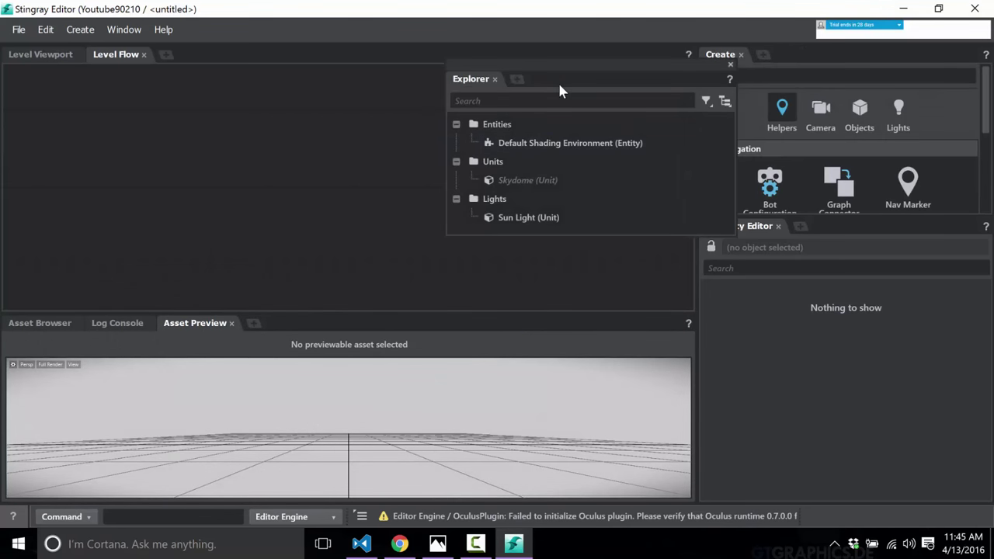
Step: Close the floating Explorer panel and dock the Property Editor and Create panels beside Level Flow
{"action": "left_click", "coordinate": [495, 80]}
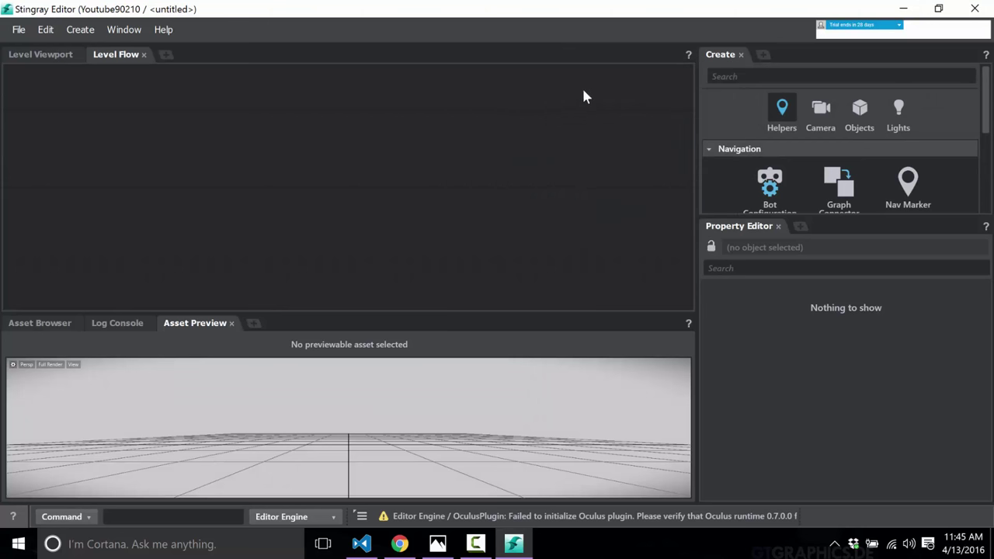
{"action": "left_click_drag", "start_coordinate": [719, 60], "coordinate": [180, 56]}
{"action": "left_click", "coordinate": [752, 54]}
{"action": "left_click_drag", "start_coordinate": [728, 60], "coordinate": [286, 67]}
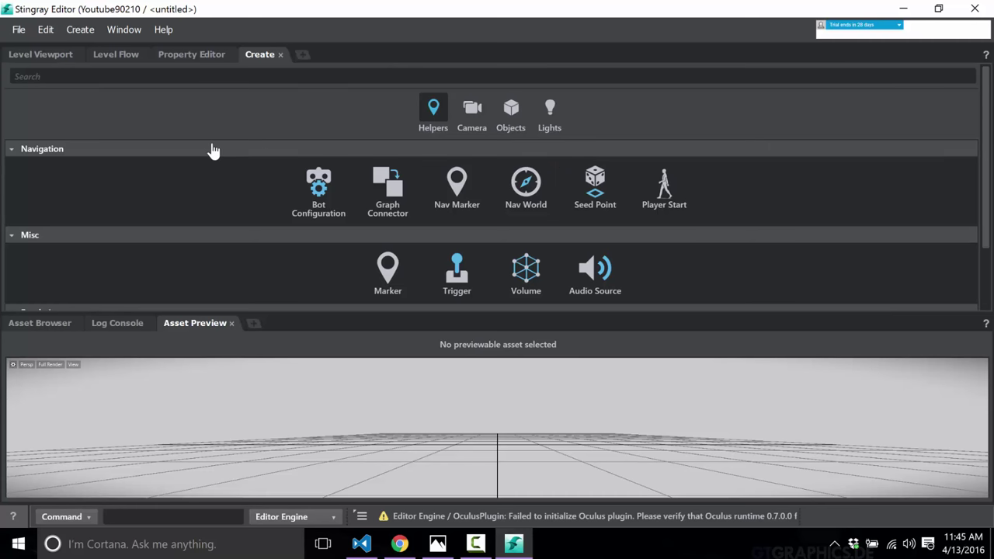
Step: Reset the editor layout to its default and look over the options for saving and loading layouts
{"action": "left_click", "coordinate": [124, 31]}
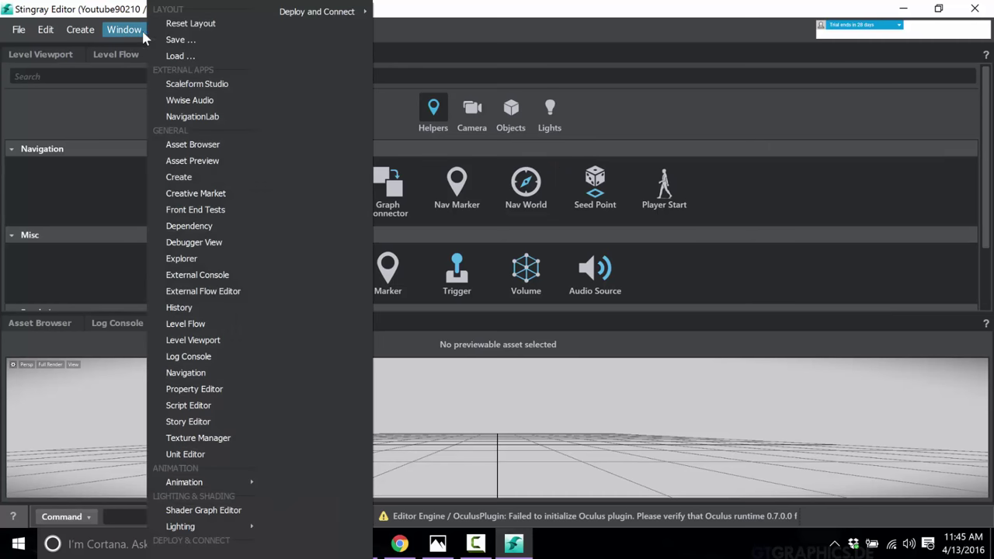
{"action": "left_click", "coordinate": [167, 27]}
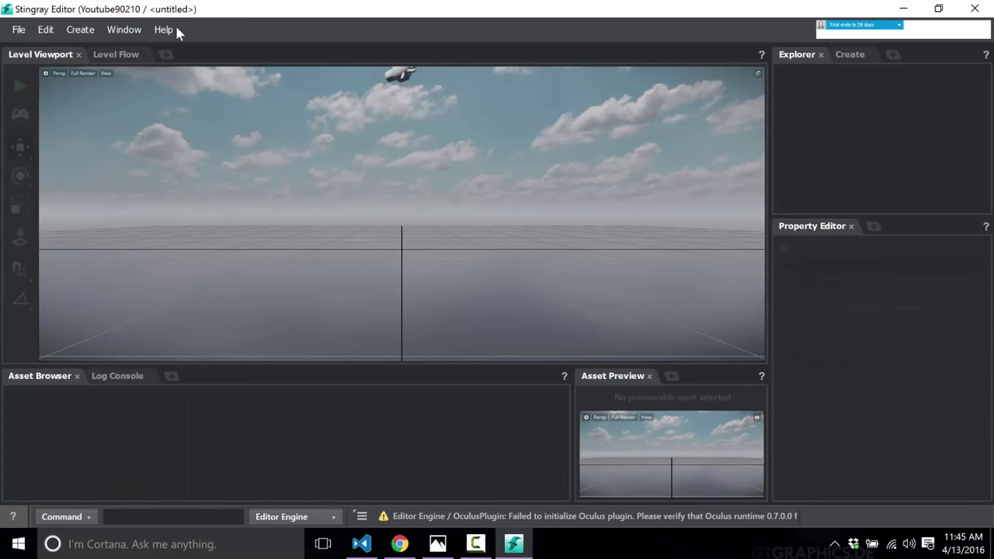
{"action": "left_click", "coordinate": [122, 28]}
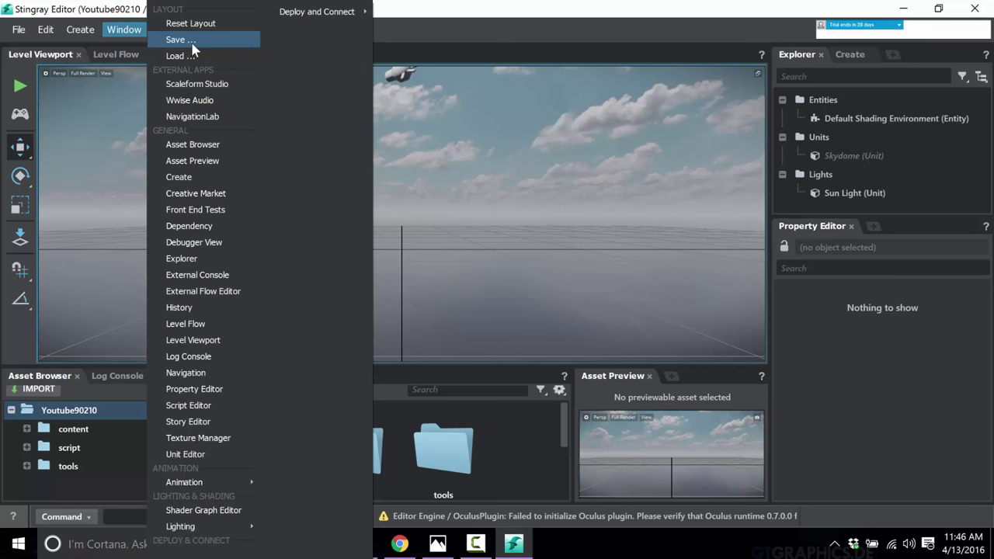
{"action": "left_click", "coordinate": [468, 7]}
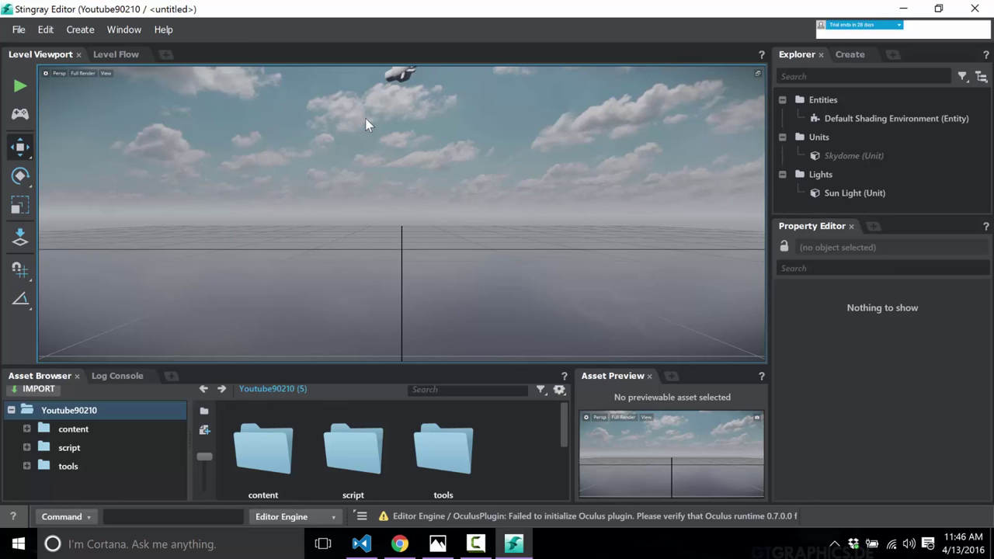
Step: Open the External Flow Editor and create a new flow in it
{"action": "left_click", "coordinate": [126, 30]}
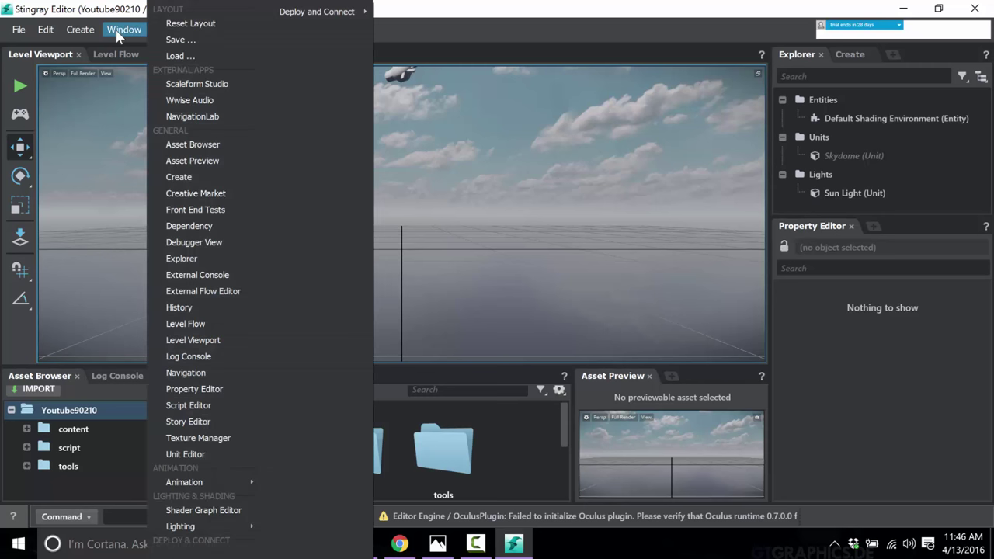
{"action": "left_click", "coordinate": [239, 289]}
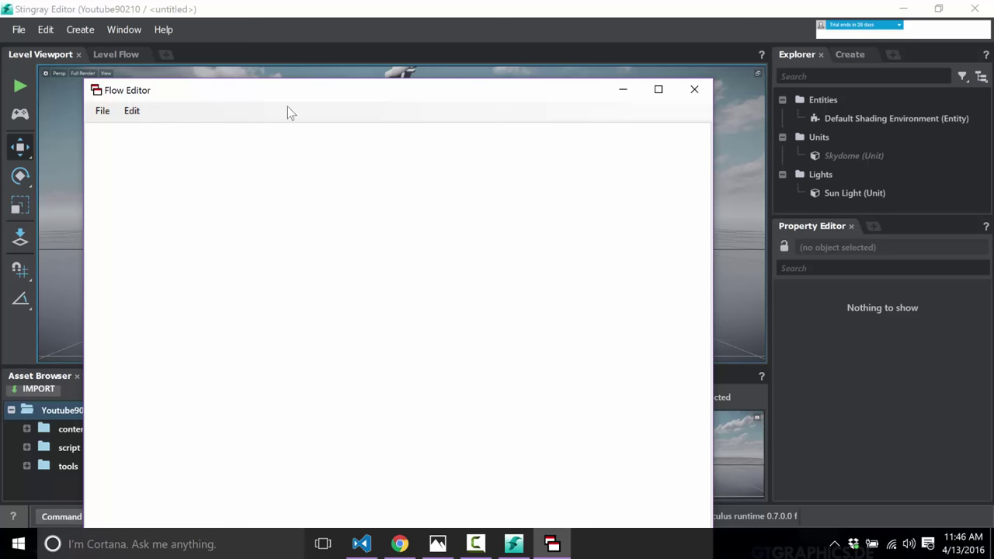
{"action": "left_click_drag", "start_coordinate": [366, 91], "coordinate": [395, 45]}
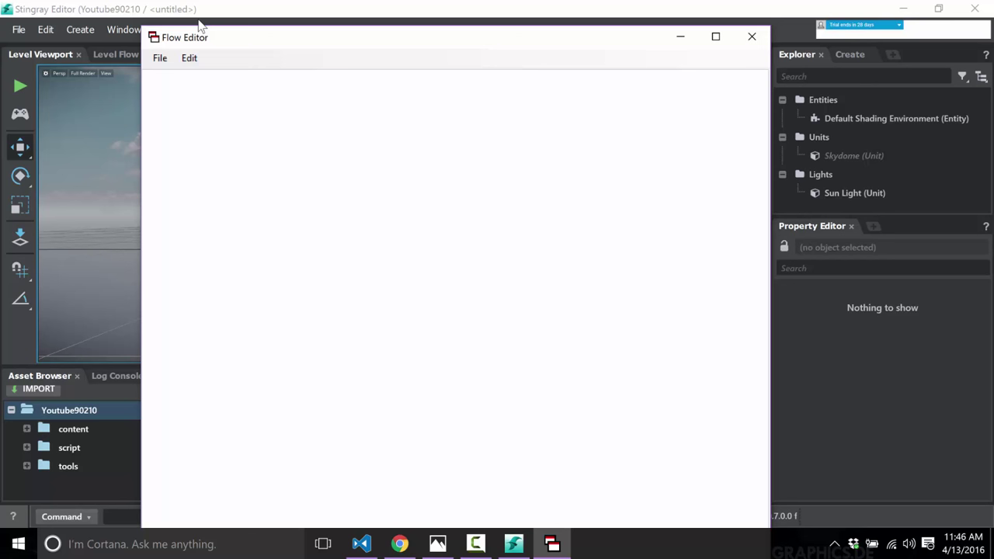
{"action": "left_click", "coordinate": [160, 57]}
{"action": "left_click", "coordinate": [177, 73]}
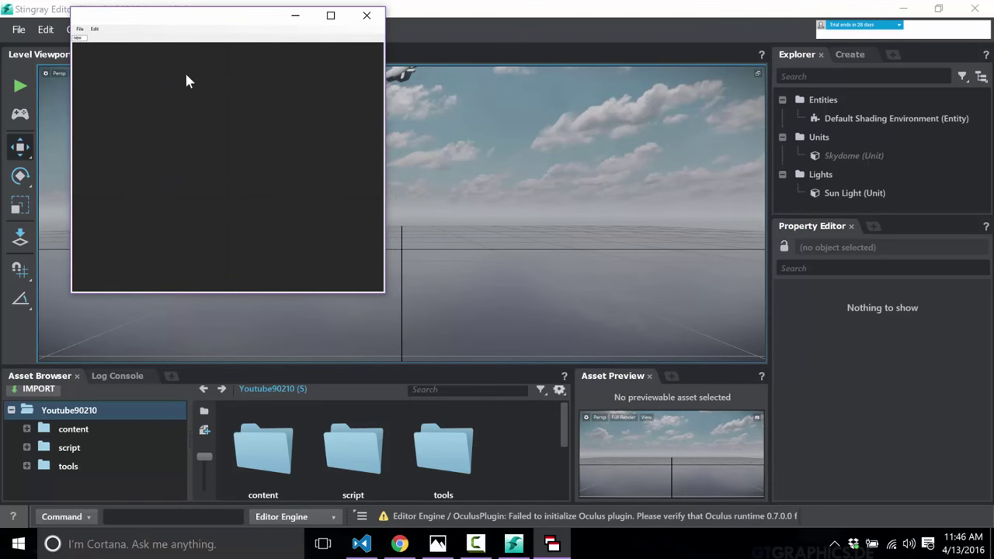
Step: Look through the Flow Editor's file and editing commands and its empty canvas, and close its window
{"action": "left_click", "coordinate": [79, 29]}
{"action": "left_click", "coordinate": [95, 30]}
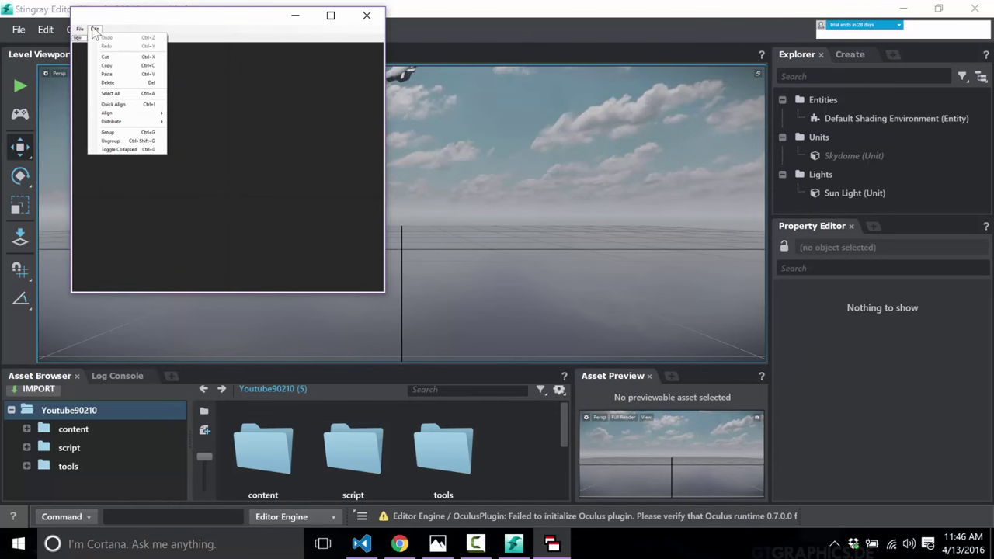
{"action": "left_click", "coordinate": [131, 92]}
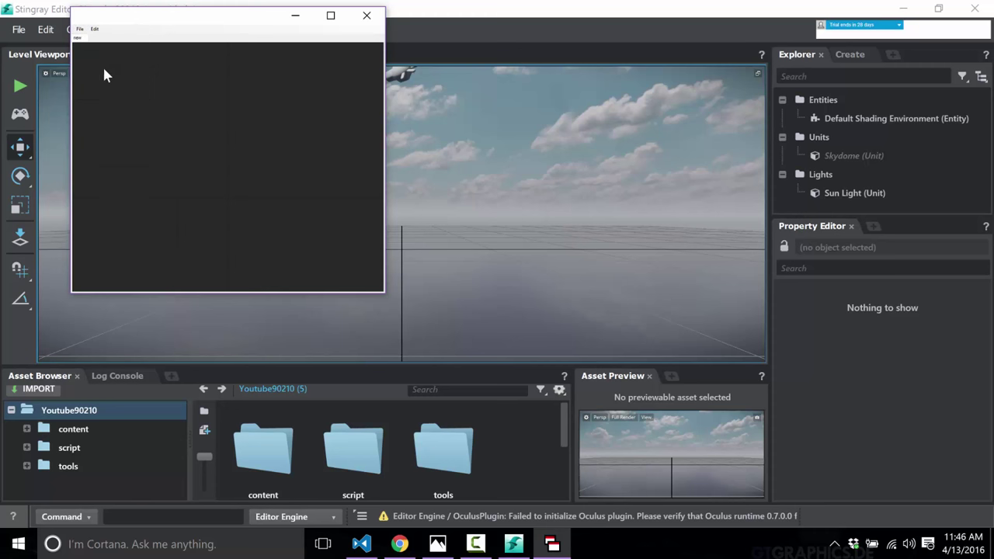
{"action": "right_click", "coordinate": [104, 78]}
{"action": "left_click", "coordinate": [271, 127]}
{"action": "left_click", "coordinate": [367, 16]}
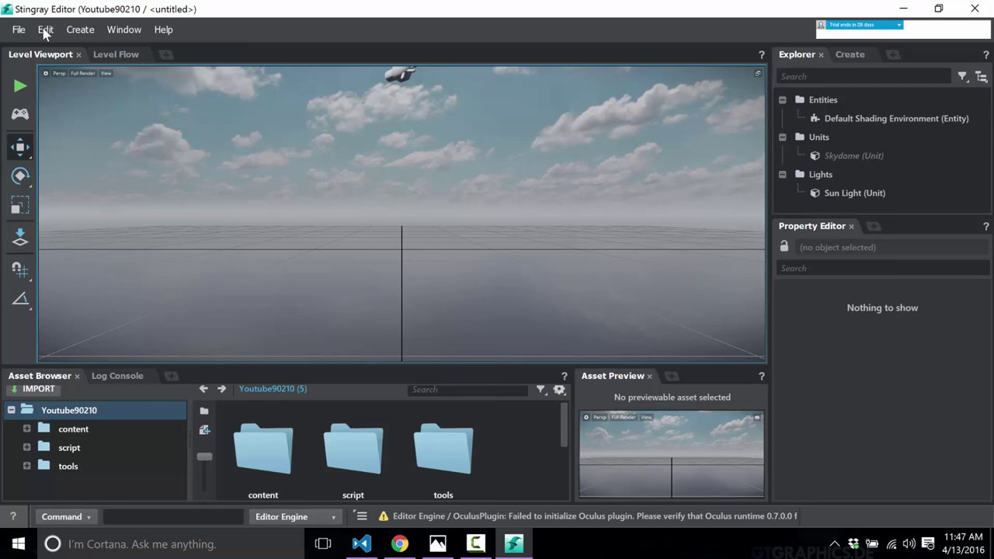
Step: Test-run the untitled level, end the test and restore the default editor layout
{"action": "left_click", "coordinate": [118, 32]}
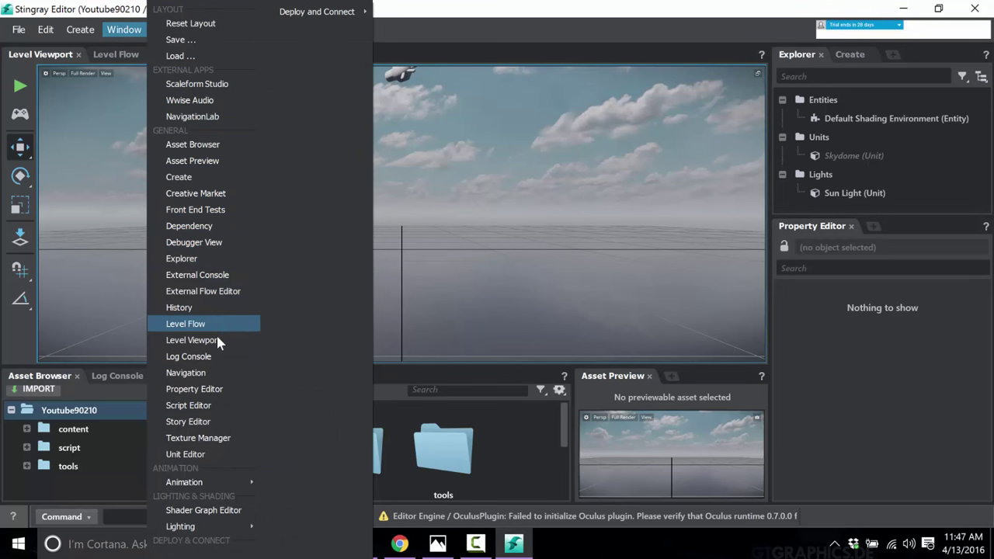
{"action": "left_click", "coordinate": [219, 386]}
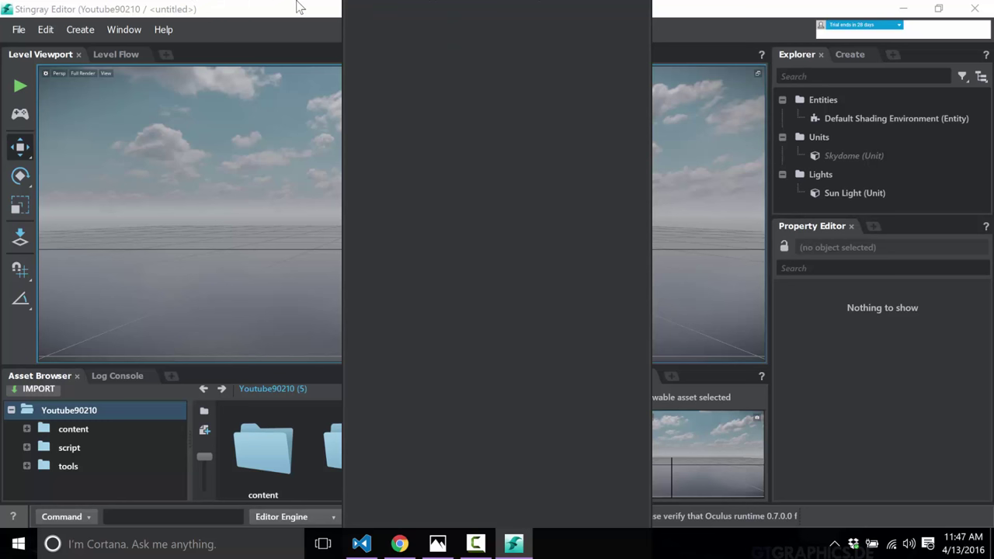
{"action": "left_click", "coordinate": [19, 91]}
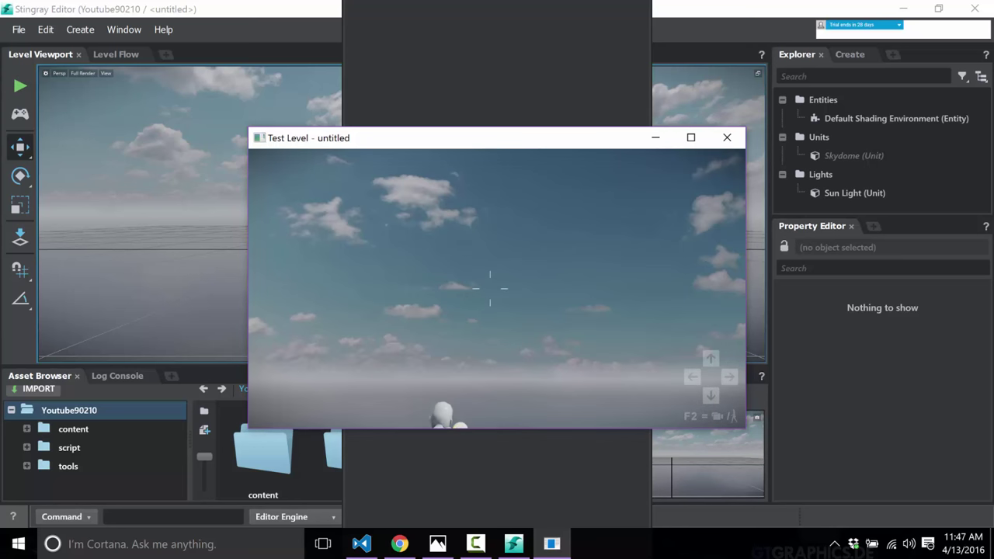
{"action": "key", "text": "Escape"}
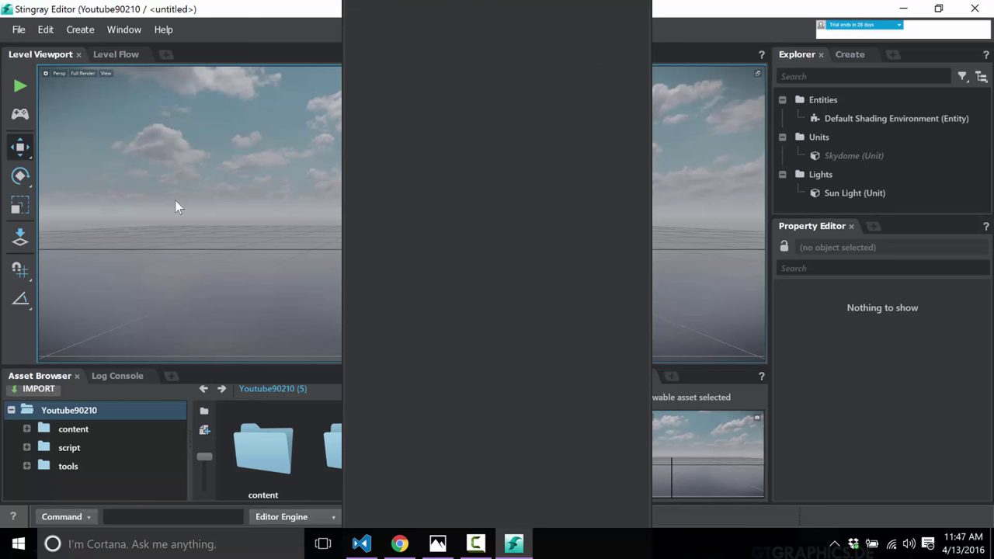
{"action": "left_click", "coordinate": [122, 31]}
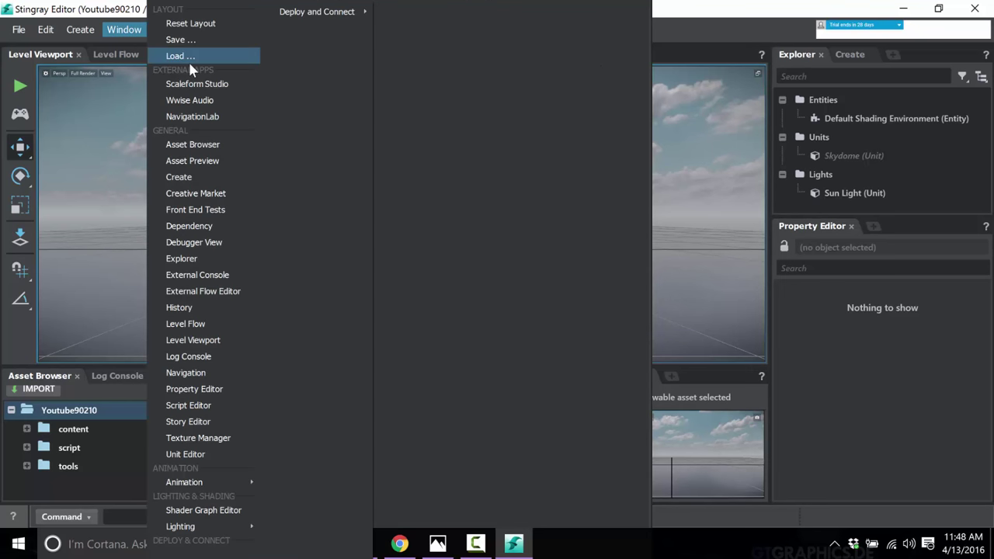
{"action": "left_click", "coordinate": [211, 25]}
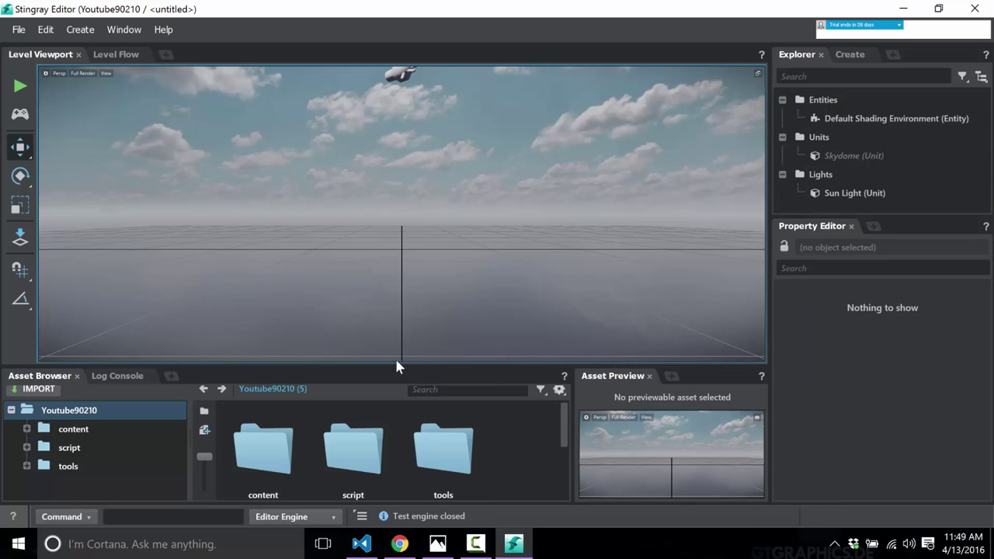
Step: Select the Sun Light in the Level Viewport and make the Asset Browser taller
{"action": "scroll", "coordinate": [422, 201], "scroll_direction": "down", "scroll_amount": 5}
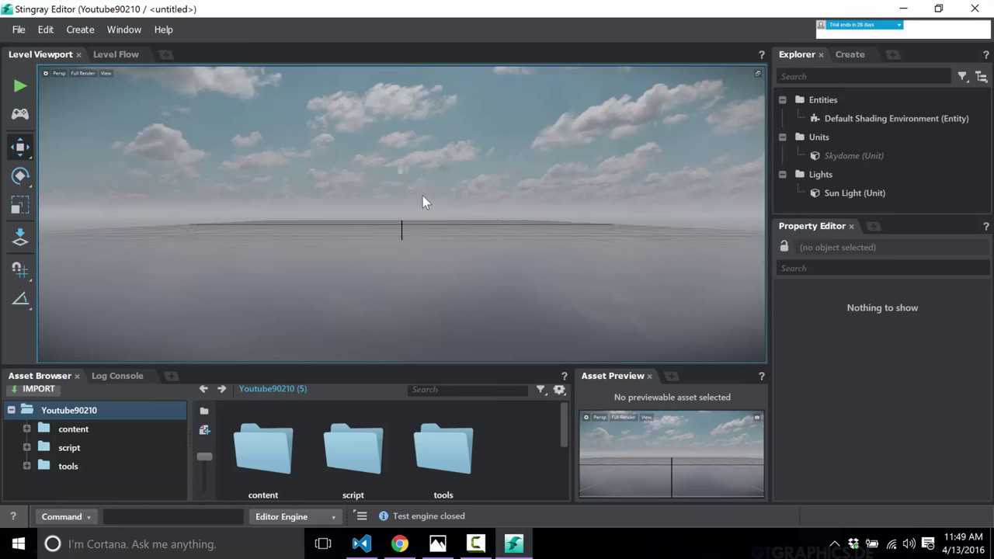
{"action": "left_click", "coordinate": [400, 140]}
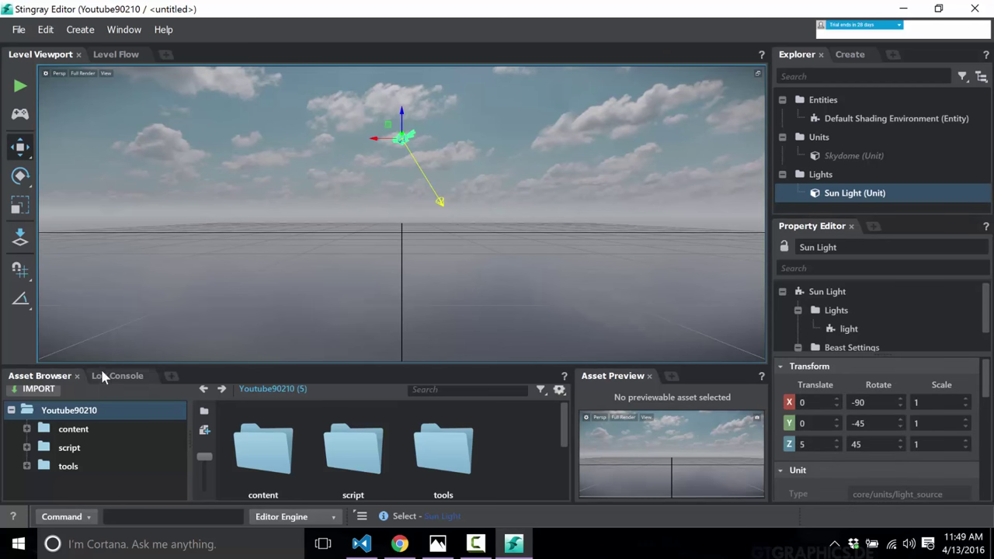
{"action": "left_click_drag", "start_coordinate": [138, 366], "coordinate": [142, 315]}
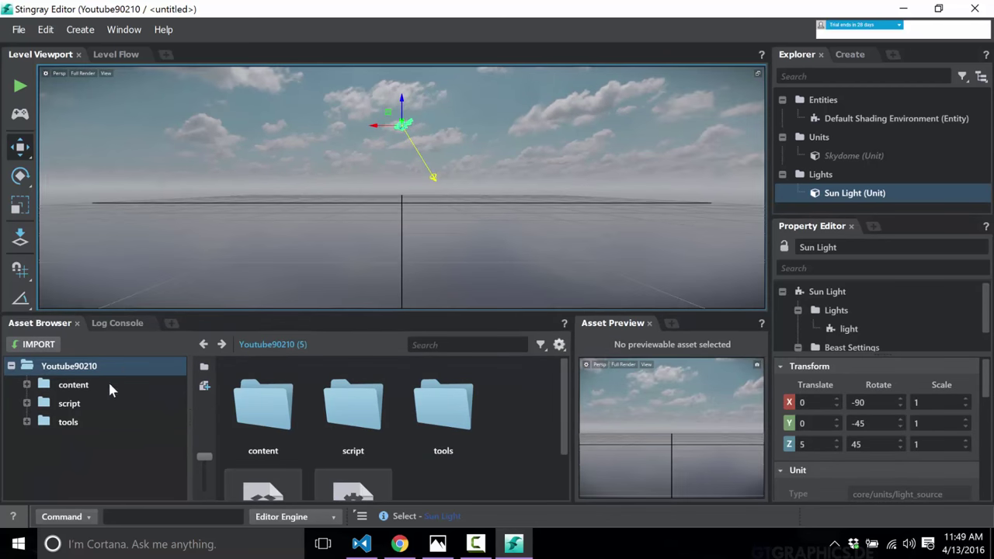
Step: Enlarge the Asset Browser further and review its general, search and filter options
{"action": "left_click", "coordinate": [559, 344]}
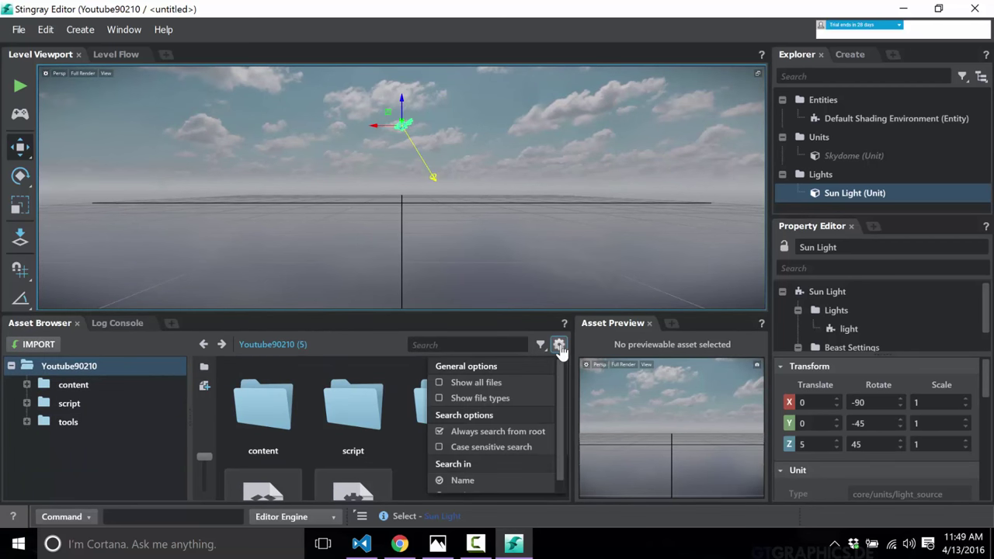
{"action": "left_click", "coordinate": [430, 308]}
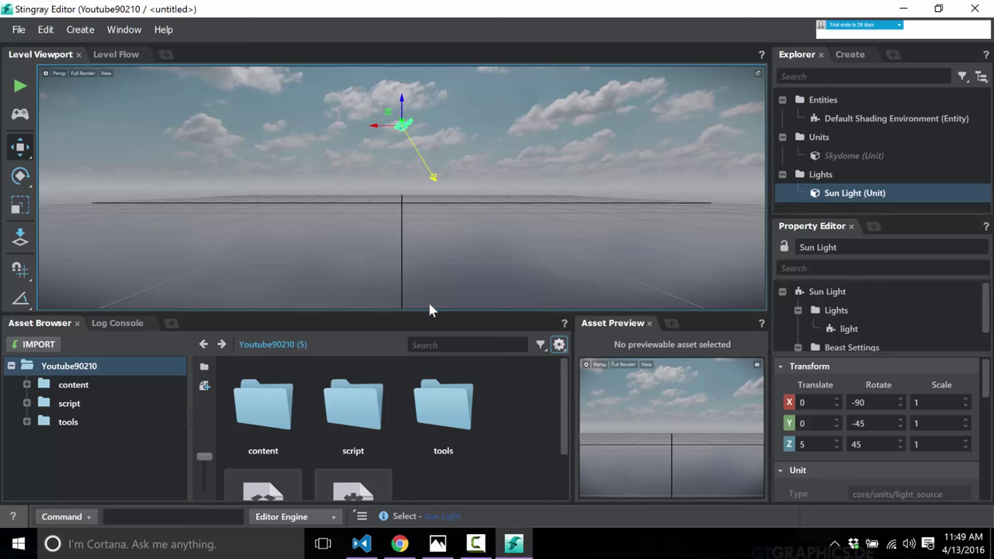
{"action": "left_click_drag", "start_coordinate": [442, 313], "coordinate": [461, 235]}
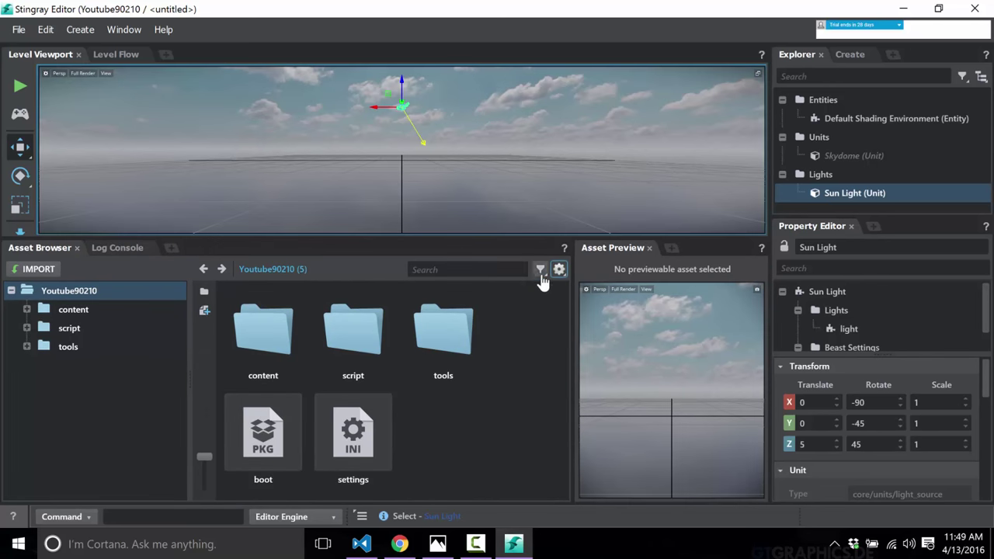
{"action": "left_click", "coordinate": [559, 269]}
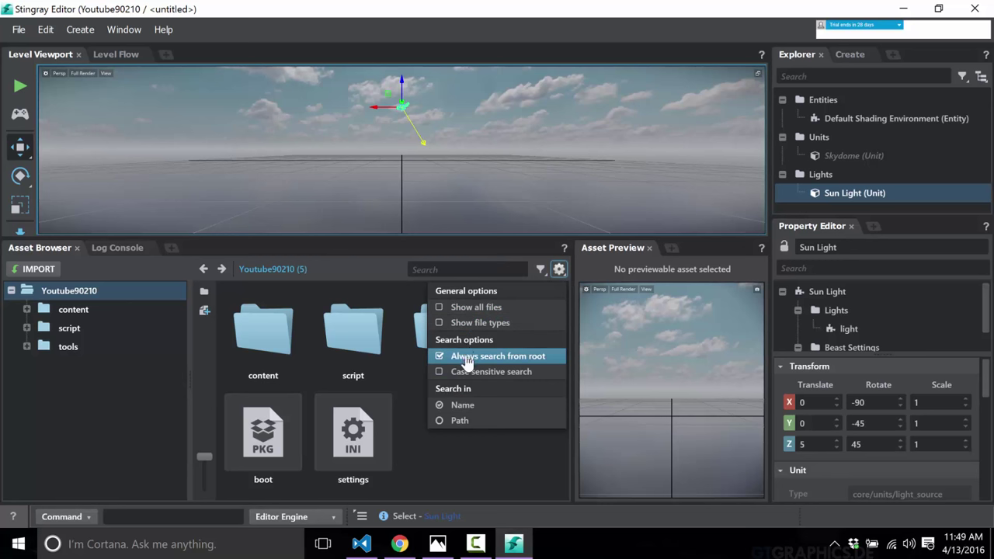
{"action": "left_click", "coordinate": [541, 269]}
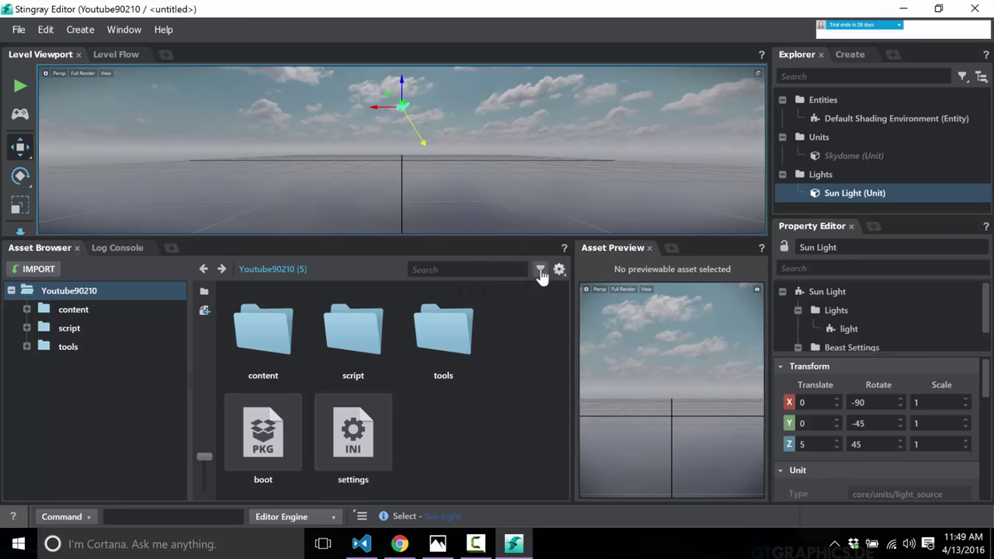
{"action": "left_click", "coordinate": [454, 267]}
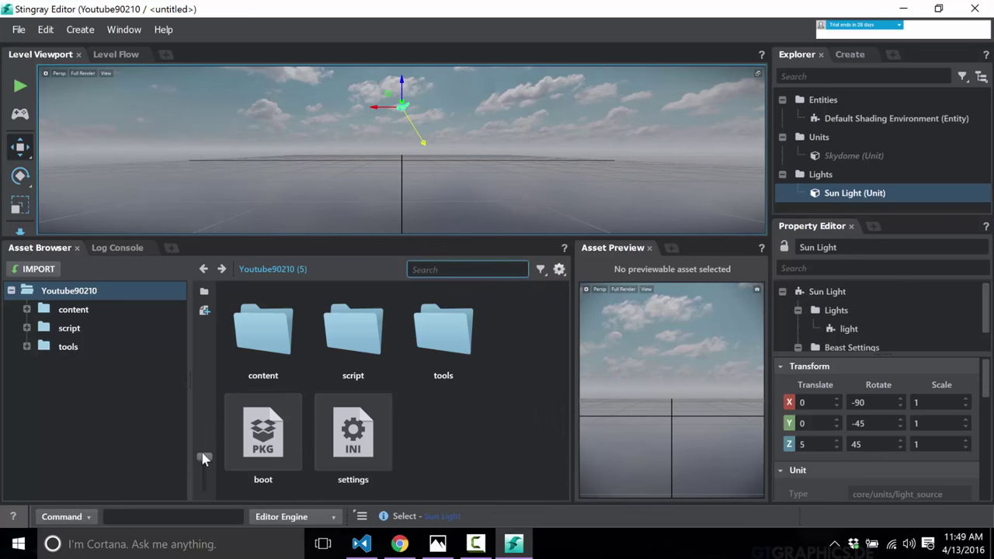
Step: Reduce the Asset Browser's thumbnail size and give the Level Viewport more height
{"action": "left_click_drag", "start_coordinate": [202, 459], "coordinate": [206, 465]}
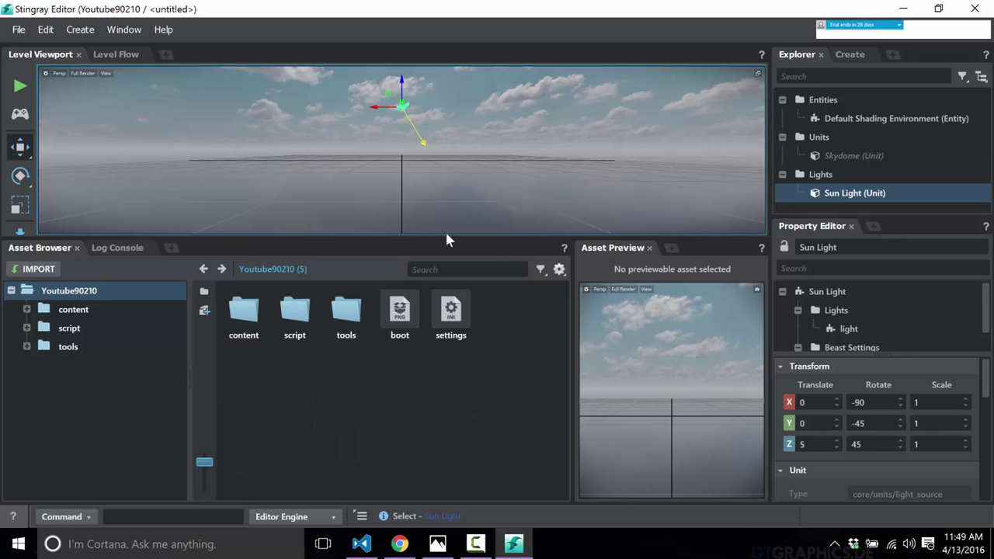
{"action": "left_click_drag", "start_coordinate": [334, 238], "coordinate": [332, 297]}
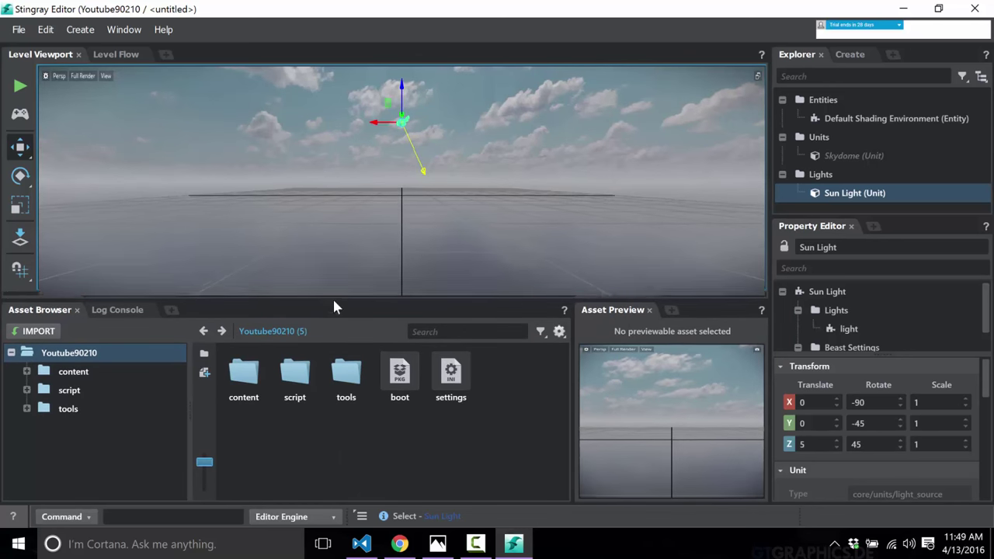
Step: Open the main_menu level from the project's content/levels folder and inspect its scene in the viewport
{"action": "double_click", "coordinate": [238, 377]}
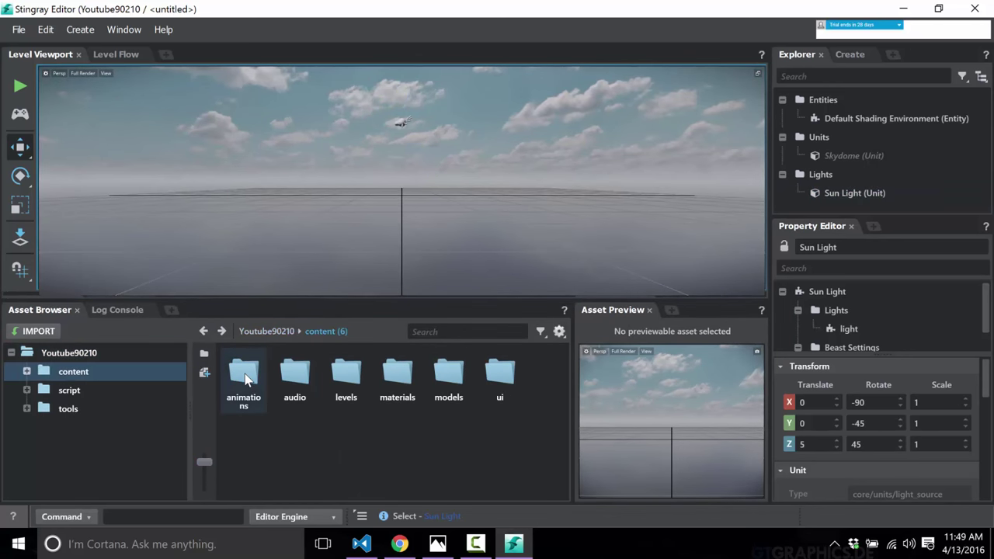
{"action": "double_click", "coordinate": [346, 376]}
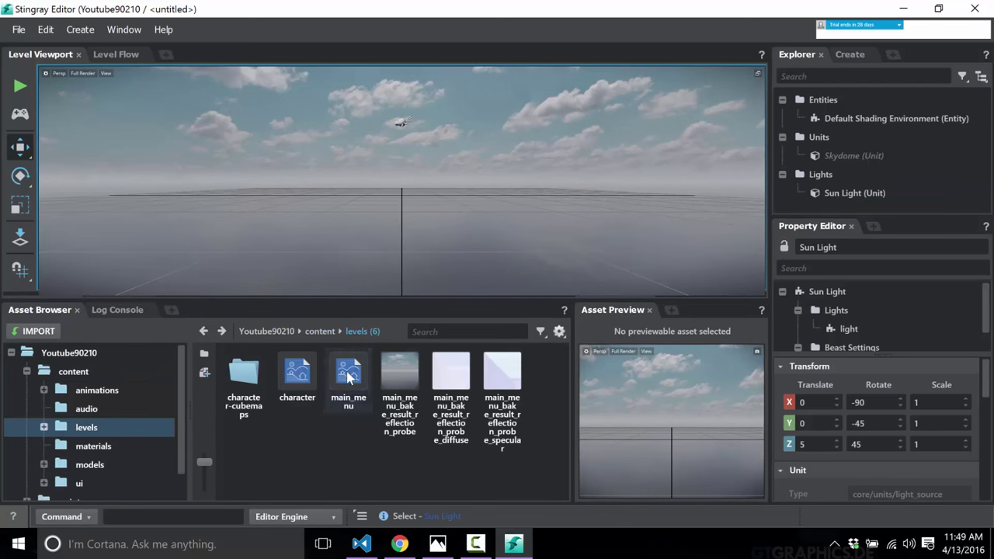
{"action": "double_click", "coordinate": [347, 377]}
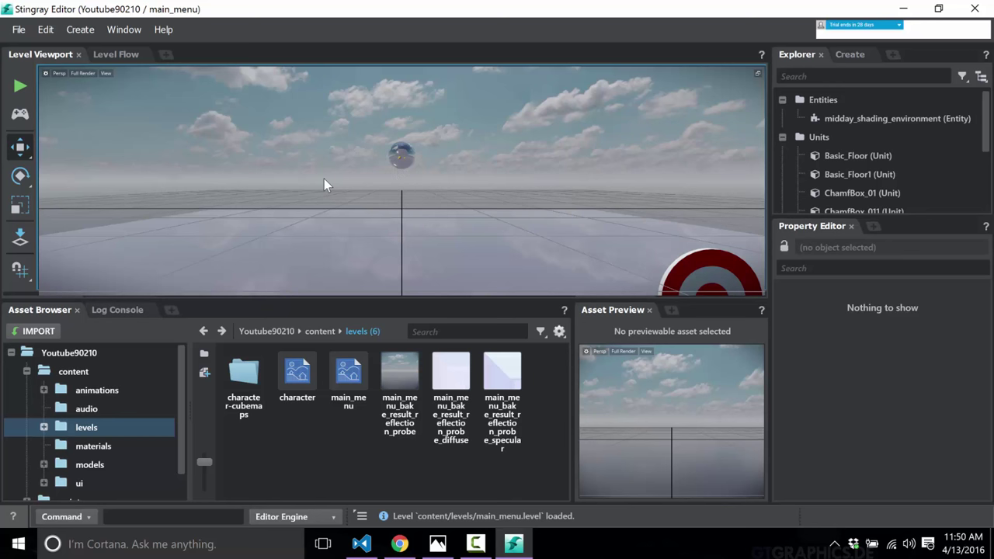
{"action": "left_click_drag", "start_coordinate": [324, 184], "coordinate": [444, 152], "text": "alt"}
{"action": "right_click_drag", "start_coordinate": [445, 151], "coordinate": [418, 177], "text": "alt"}
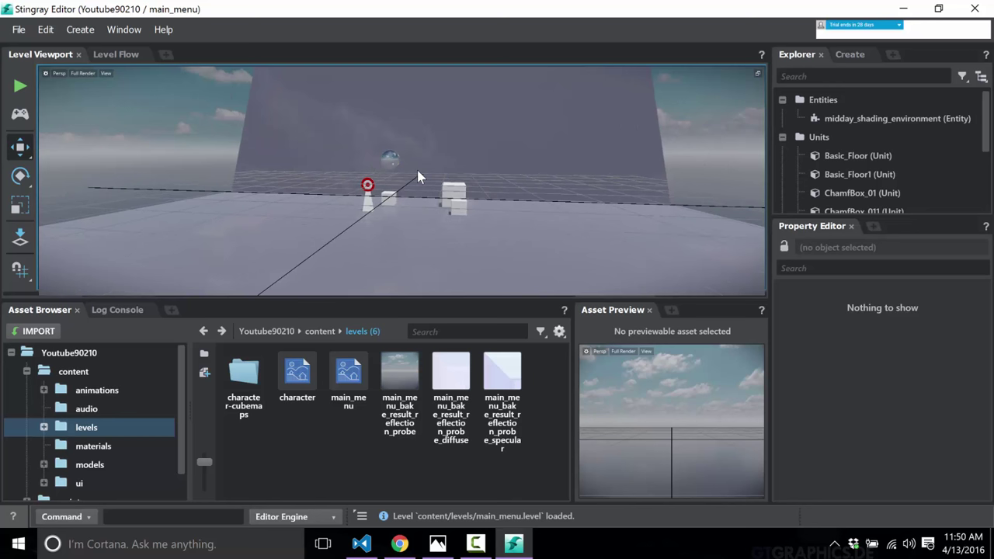
{"action": "scroll", "coordinate": [415, 172], "scroll_direction": "up", "scroll_amount": 5}
{"action": "scroll", "coordinate": [415, 172], "scroll_direction": "down", "scroll_amount": 8}
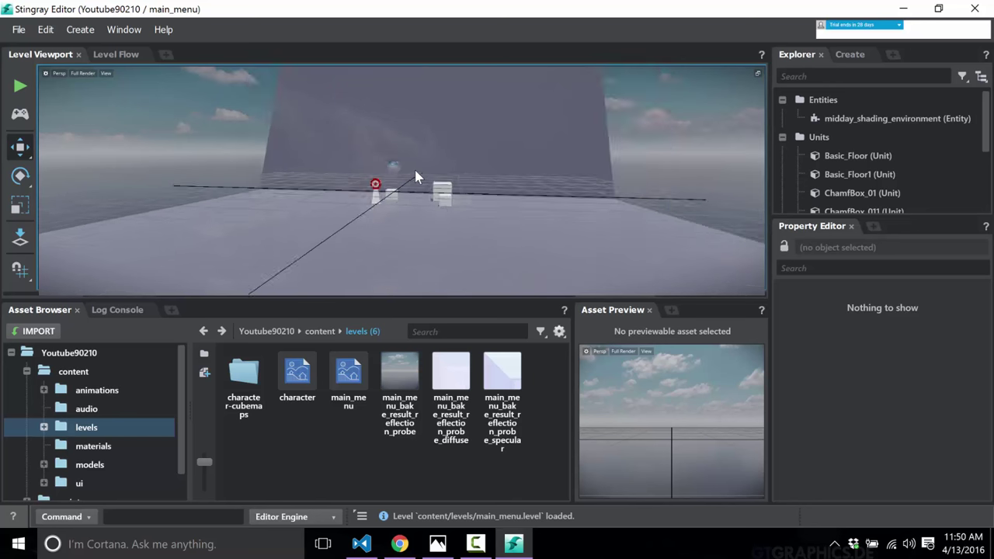
Step: Bring the target and white boxes close in the Level Viewport and select the target unit
{"action": "scroll", "coordinate": [415, 172], "scroll_direction": "up", "scroll_amount": 8}
{"action": "scroll", "coordinate": [415, 171], "scroll_direction": "down", "scroll_amount": 3}
{"action": "right_click_drag", "start_coordinate": [415, 171], "coordinate": [387, 287], "text": "alt"}
{"action": "scroll", "coordinate": [436, 179], "scroll_direction": "up", "scroll_amount": 4}
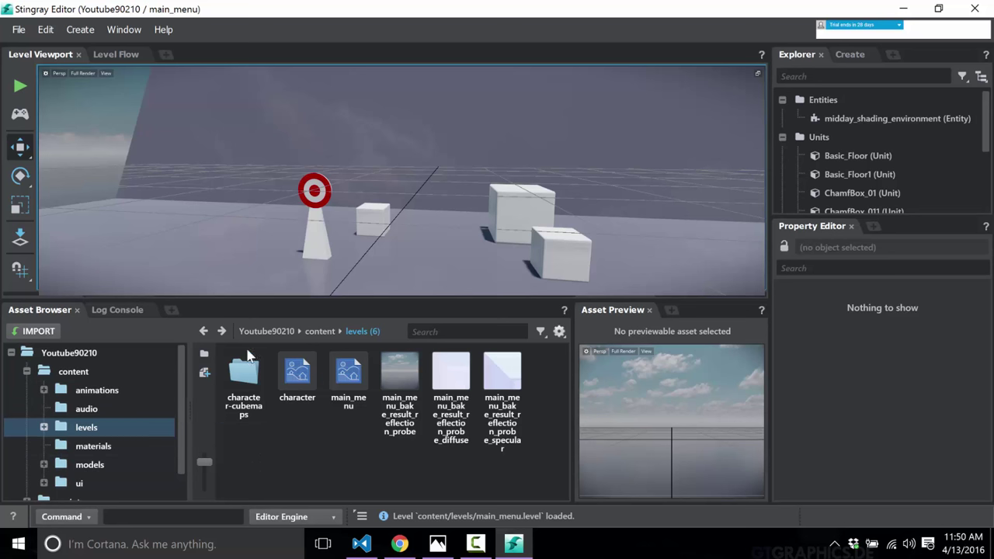
{"action": "left_click", "coordinate": [326, 200]}
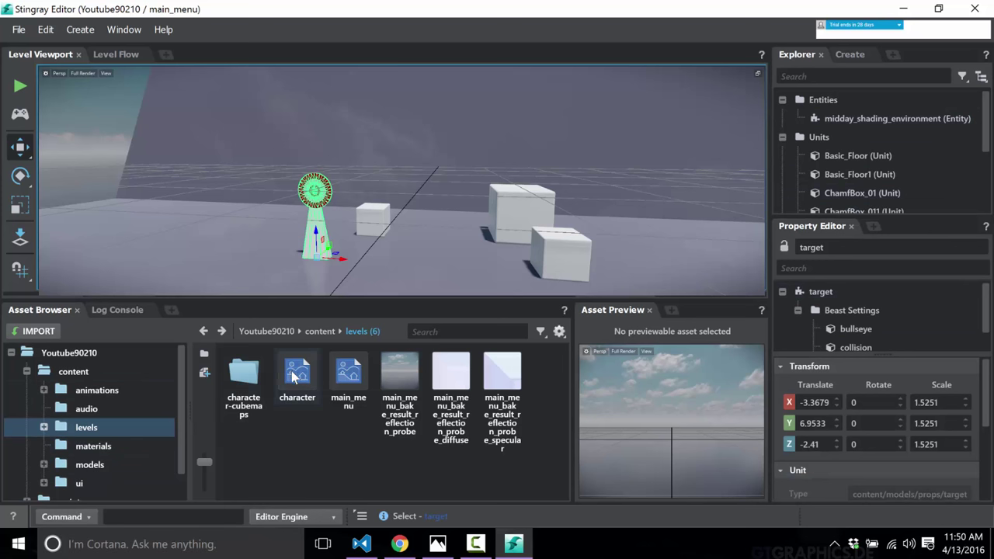
Step: Preview the blue material from content/materials and the skm_chr_genrig_3p unit from content/models/character, inspecting the figure from another angle
{"action": "left_click", "coordinate": [96, 451]}
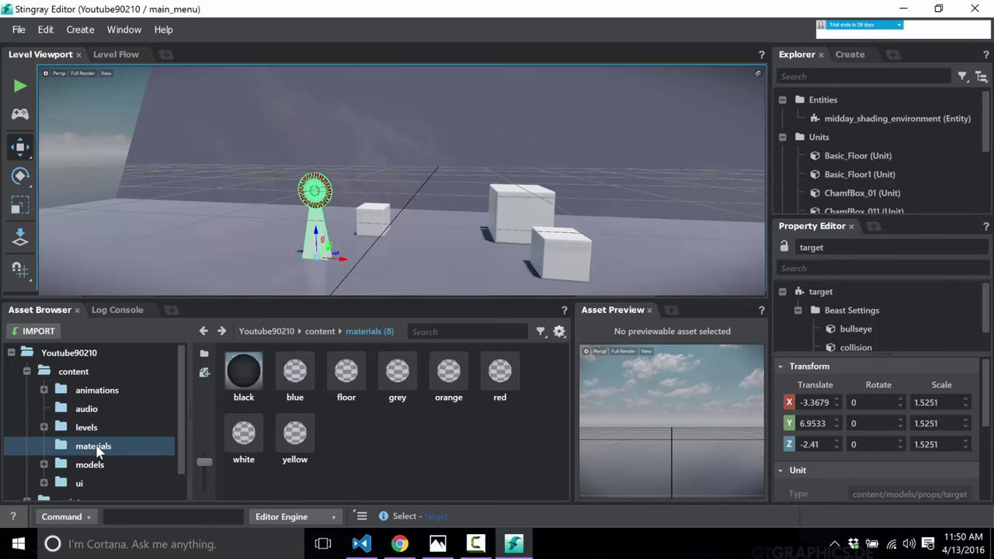
{"action": "left_click", "coordinate": [295, 377]}
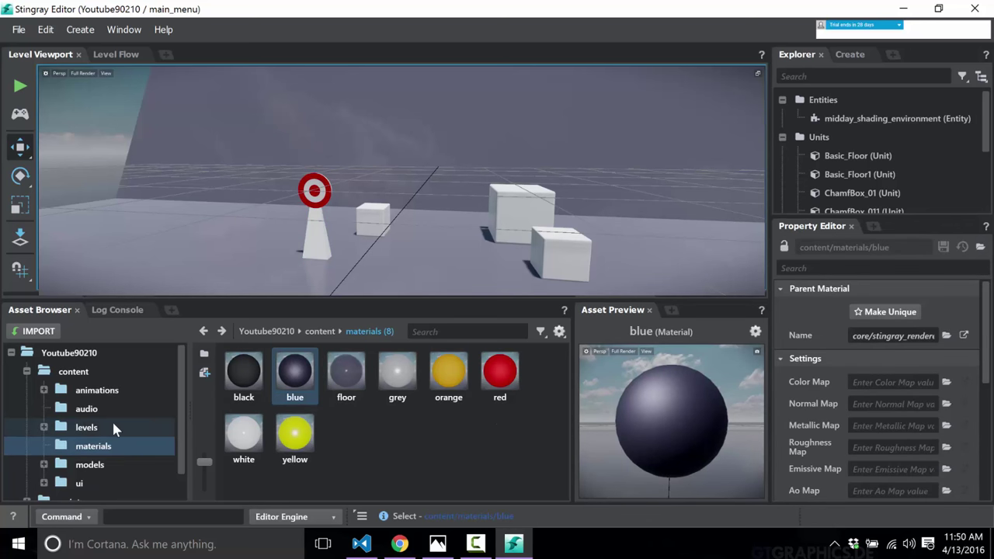
{"action": "scroll", "coordinate": [90, 418], "scroll_direction": "down", "scroll_amount": 1}
{"action": "left_click", "coordinate": [93, 436]}
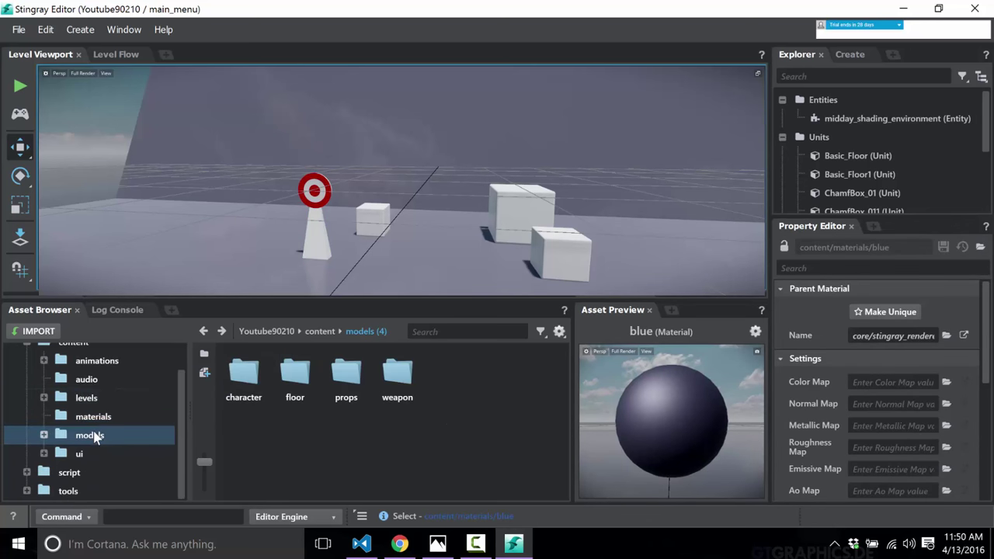
{"action": "double_click", "coordinate": [243, 374]}
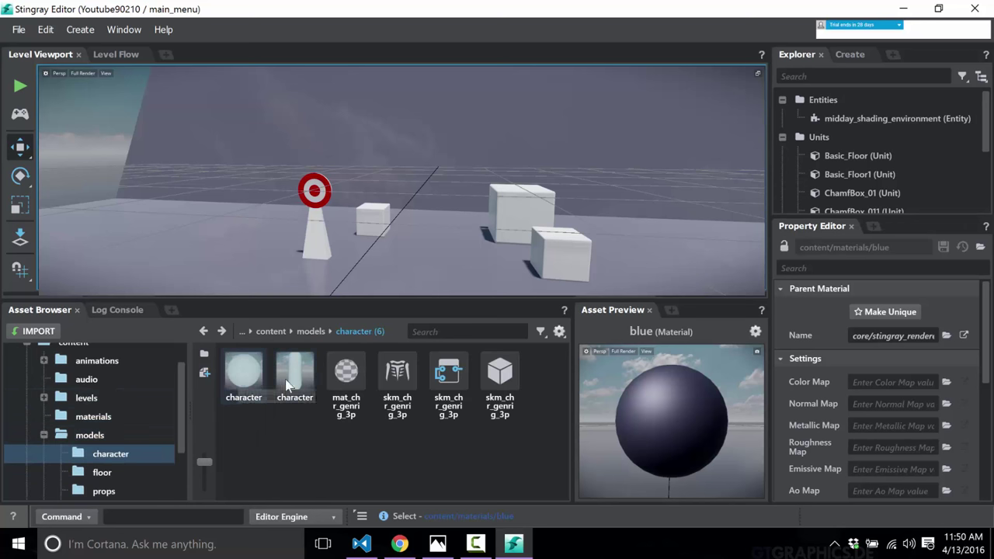
{"action": "left_click", "coordinate": [508, 381]}
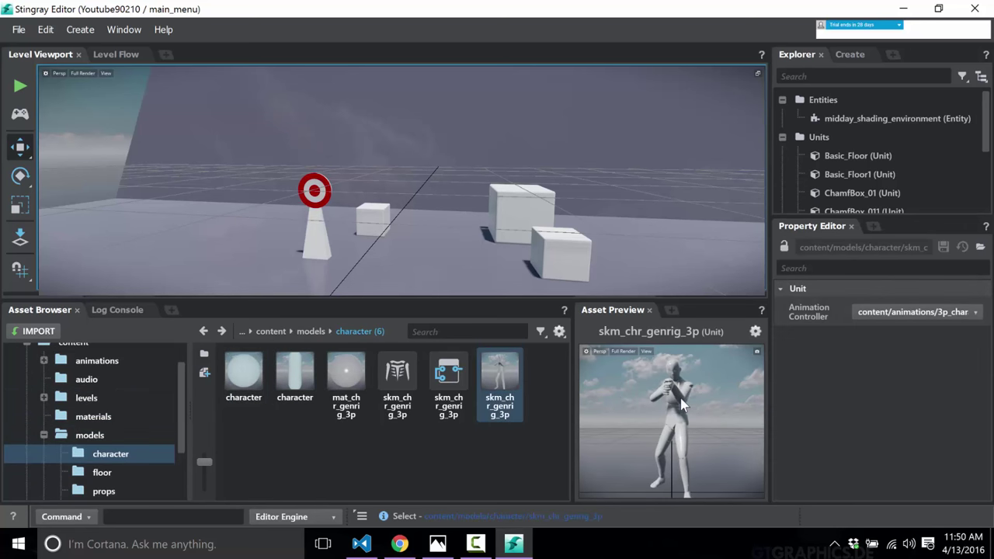
{"action": "left_click_drag", "start_coordinate": [682, 403], "coordinate": [704, 409]}
{"action": "scroll", "coordinate": [703, 409], "scroll_direction": "up", "scroll_amount": 3}
{"action": "scroll", "coordinate": [703, 410], "scroll_direction": "down", "scroll_amount": 5}
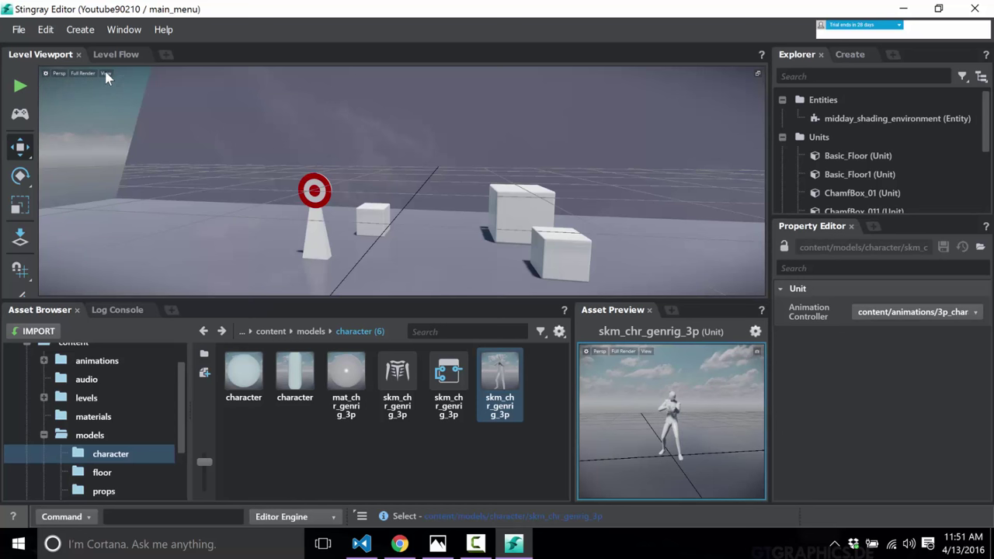
Step: Look over the Level Viewport's update modes and toggle its Audio Render Enabled option
{"action": "left_click", "coordinate": [45, 73]}
{"action": "mouse_move", "coordinate": [87, 100]}
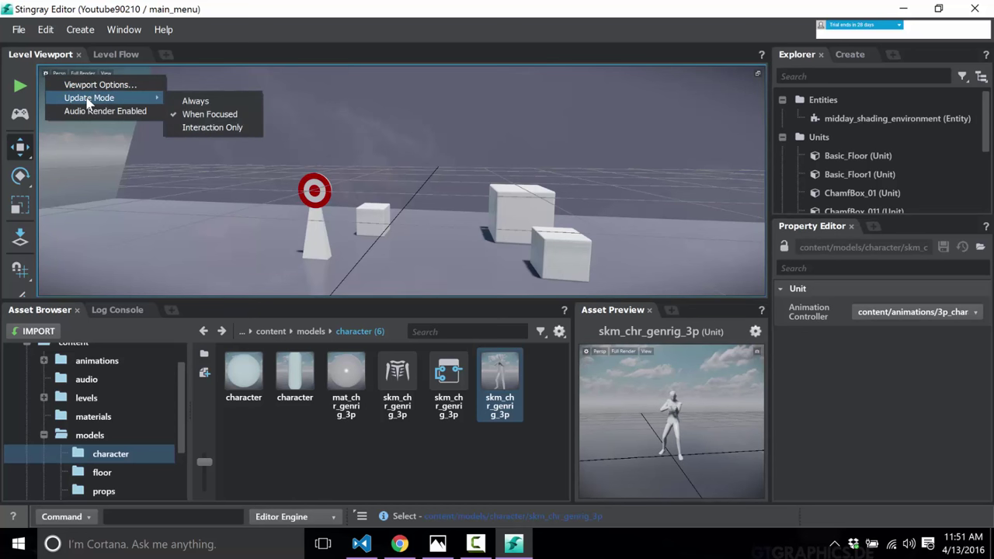
{"action": "left_click", "coordinate": [94, 111]}
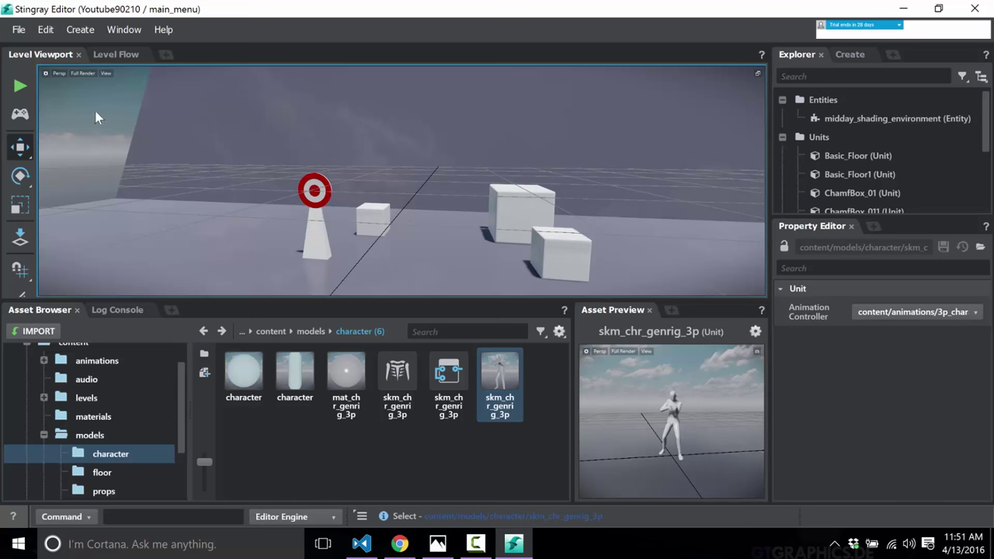
Step: Review the Level Viewport's render modes, including the material channels, and its grid, gizmo and Performance Hud display options
{"action": "left_click", "coordinate": [85, 75]}
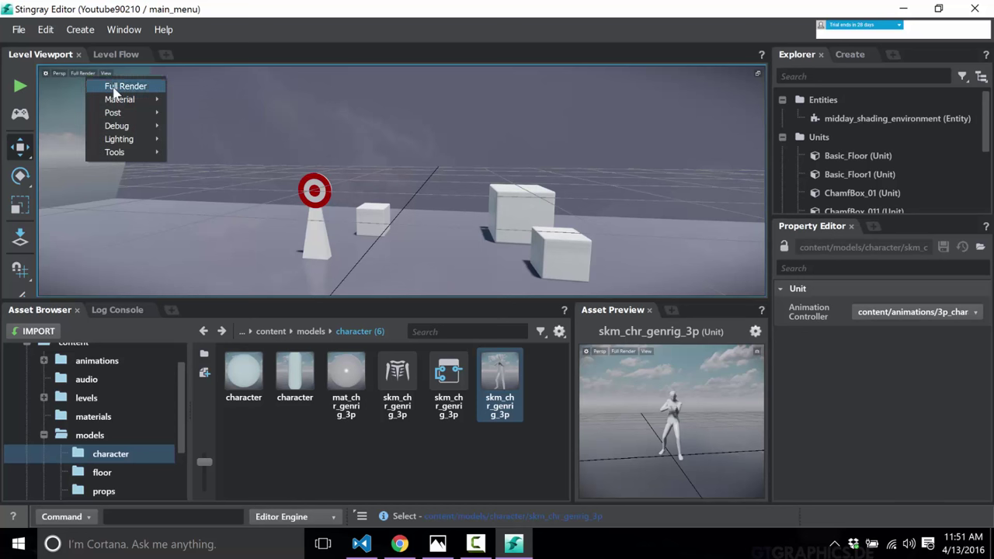
{"action": "mouse_move", "coordinate": [130, 106]}
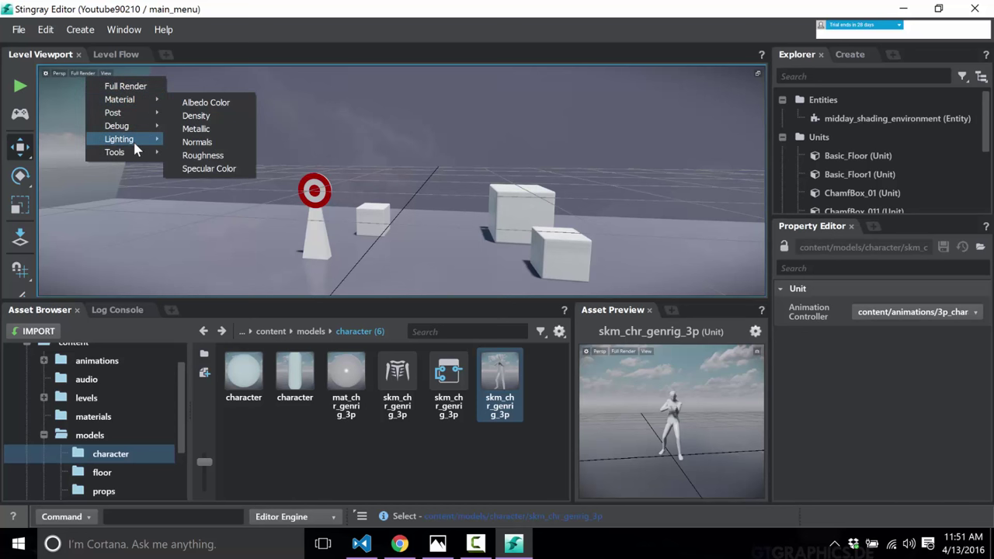
{"action": "left_click", "coordinate": [110, 72]}
{"action": "left_click", "coordinate": [110, 72]}
{"action": "left_click", "coordinate": [111, 72]}
{"action": "left_click", "coordinate": [109, 72]}
{"action": "mouse_move", "coordinate": [167, 110]}
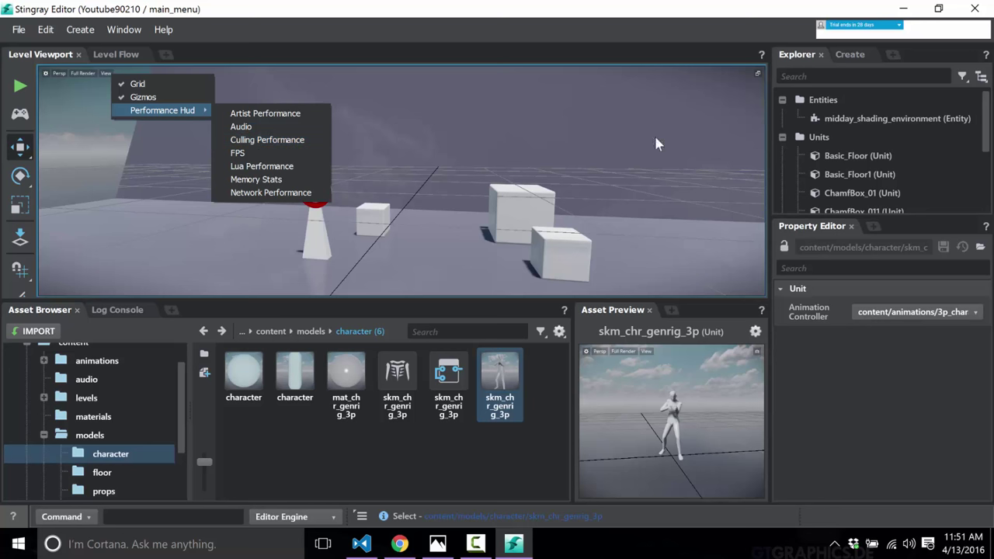
{"action": "left_click", "coordinate": [727, 97]}
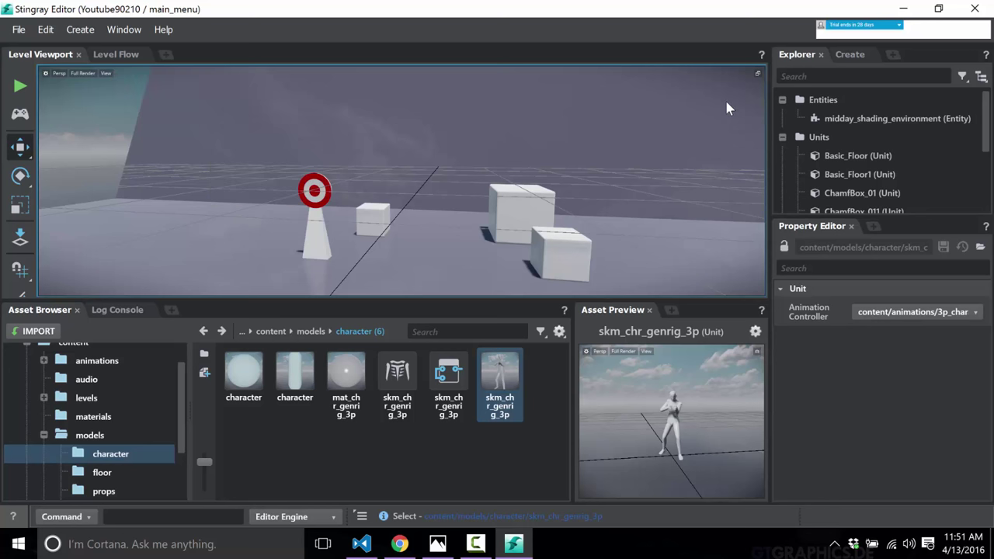
Step: Split the Level Viewport into four views and maximize the upper-right one
{"action": "left_click", "coordinate": [759, 75]}
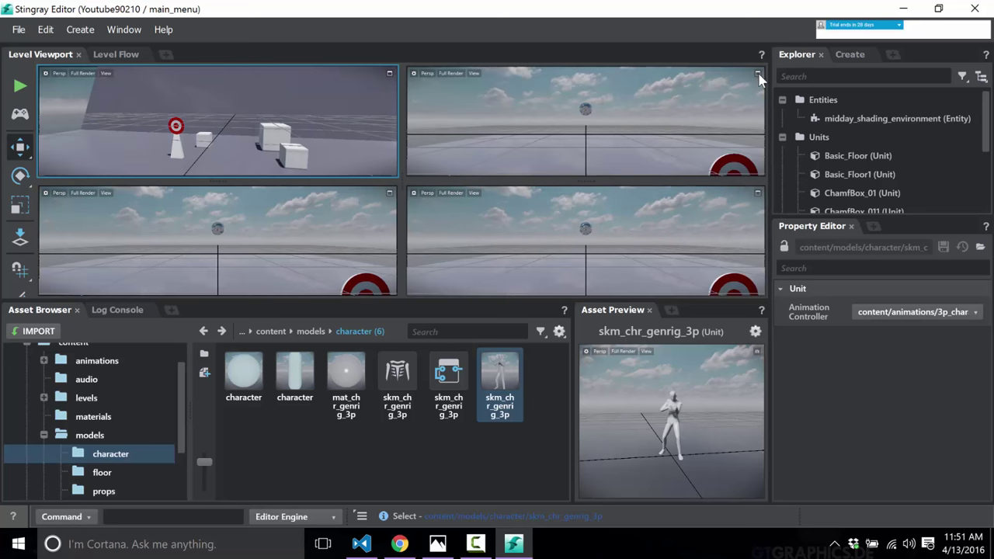
{"action": "left_click", "coordinate": [757, 73]}
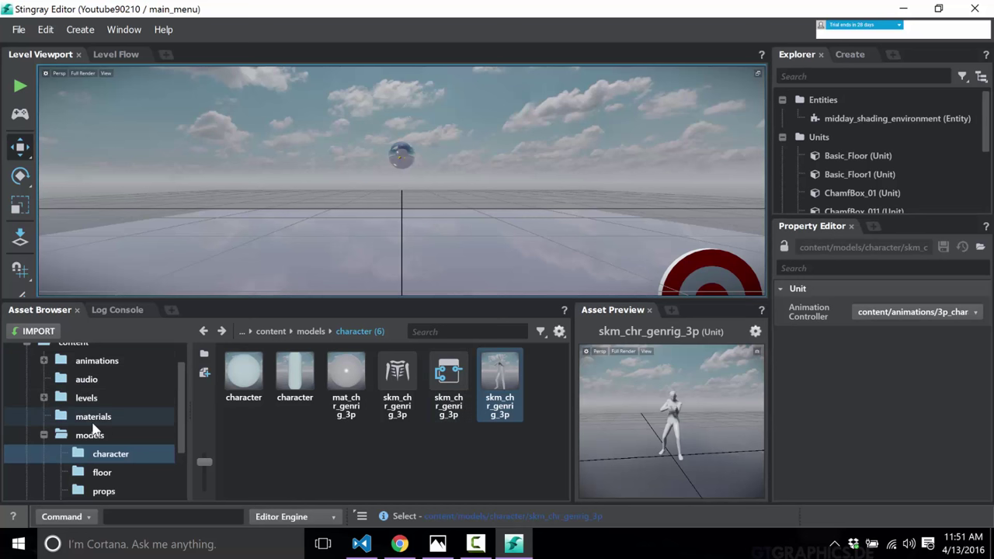
Step: Review the file types offered for importing assets into the project and cancel the import
{"action": "scroll", "coordinate": [91, 420], "scroll_direction": "up", "scroll_amount": 1}
{"action": "scroll", "coordinate": [91, 423], "scroll_direction": "down", "scroll_amount": 3}
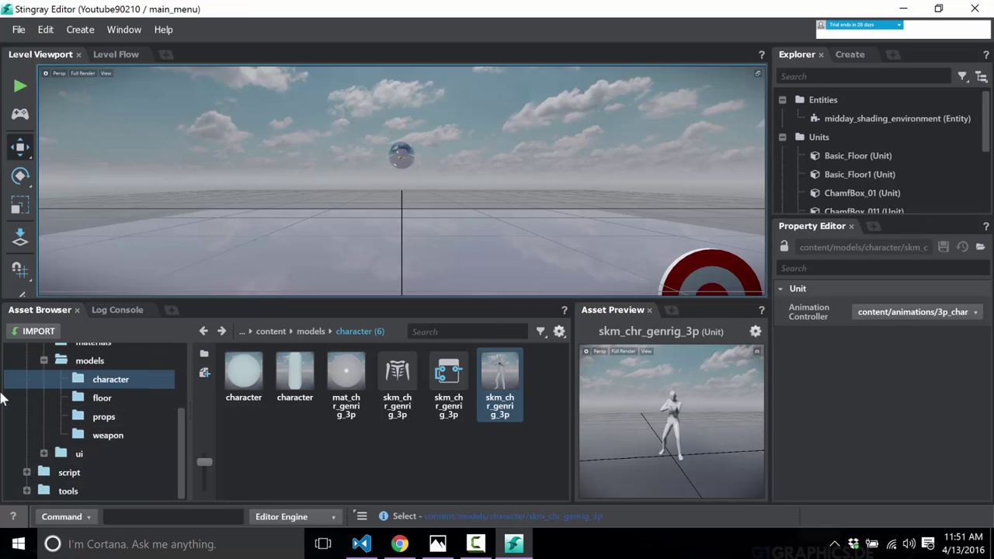
{"action": "left_click", "coordinate": [37, 337]}
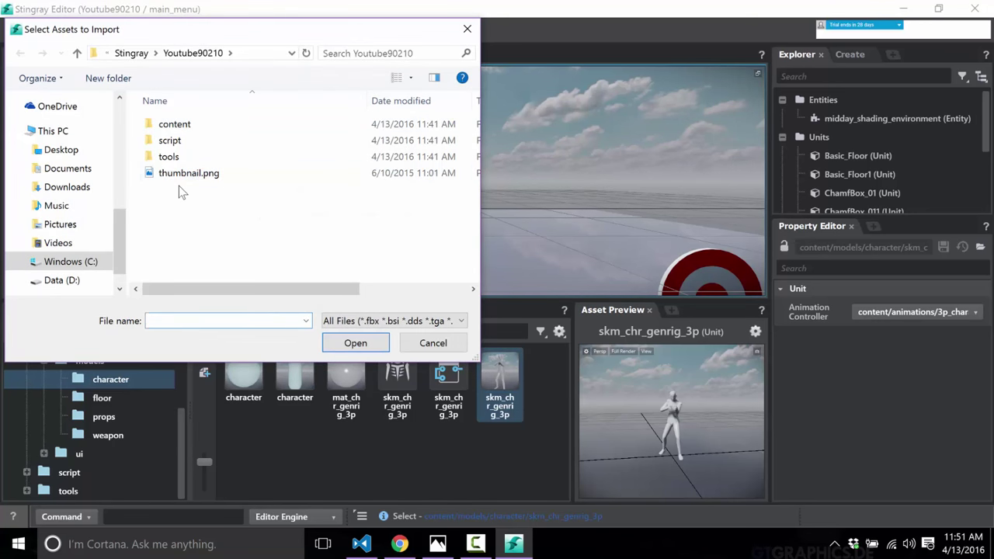
{"action": "left_click", "coordinate": [455, 322]}
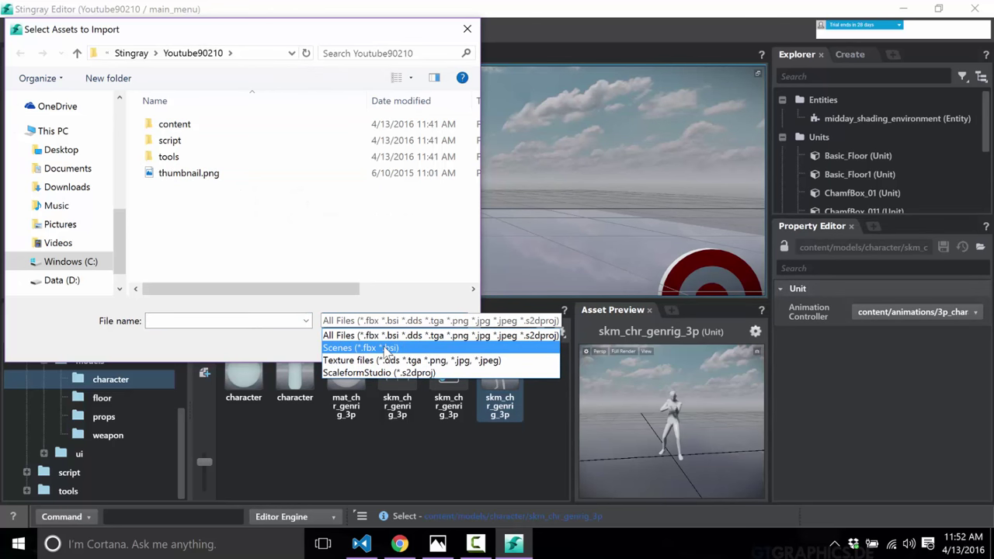
{"action": "left_click", "coordinate": [431, 323]}
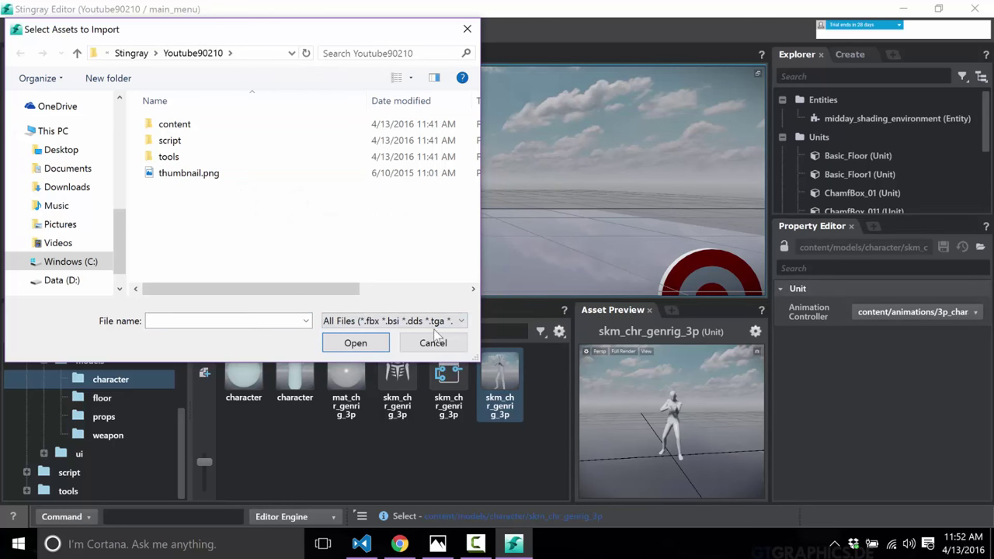
{"action": "left_click", "coordinate": [433, 343]}
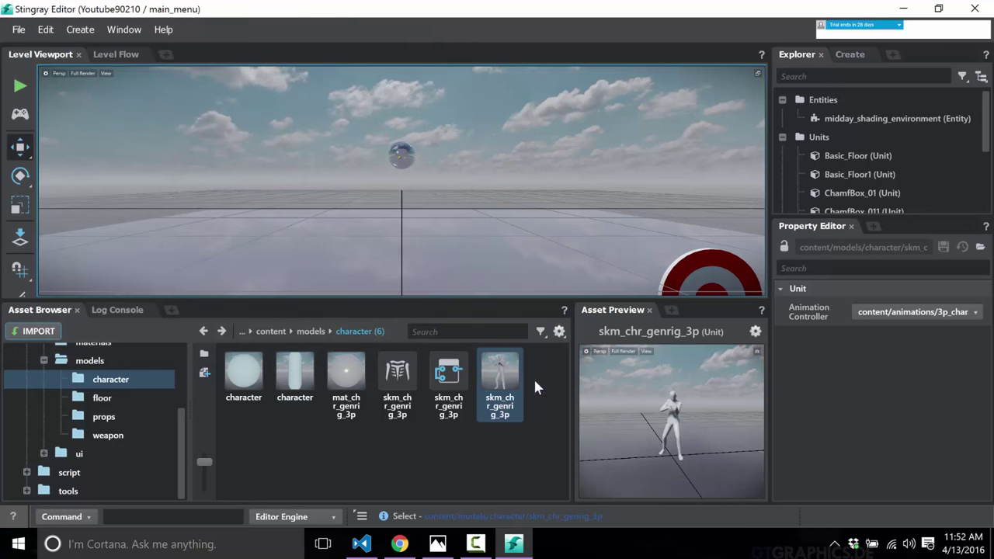
Step: Preview the capsule-shaped character unit and open the skm_chr_genrig_3p skeleton for inspection
{"action": "left_click", "coordinate": [283, 365]}
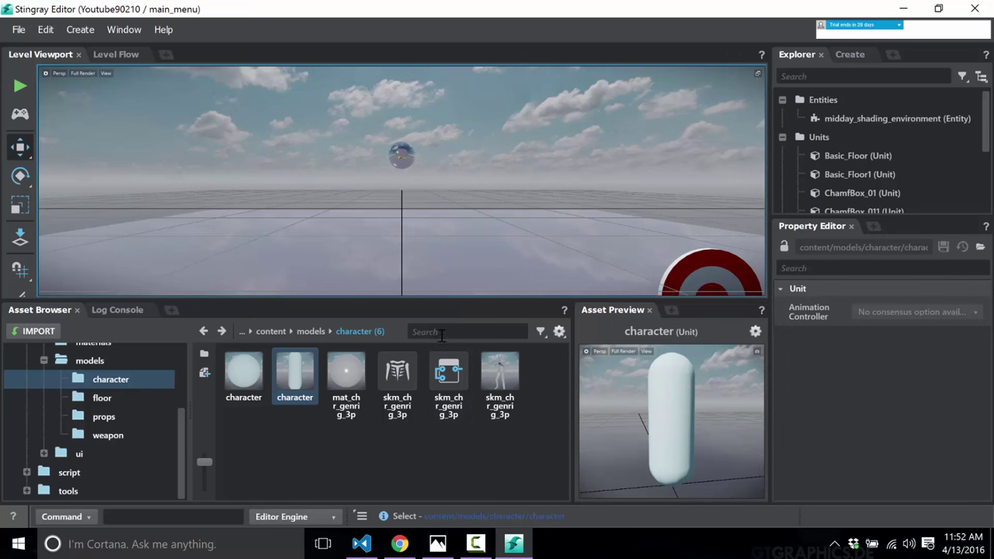
{"action": "double_click", "coordinate": [396, 385]}
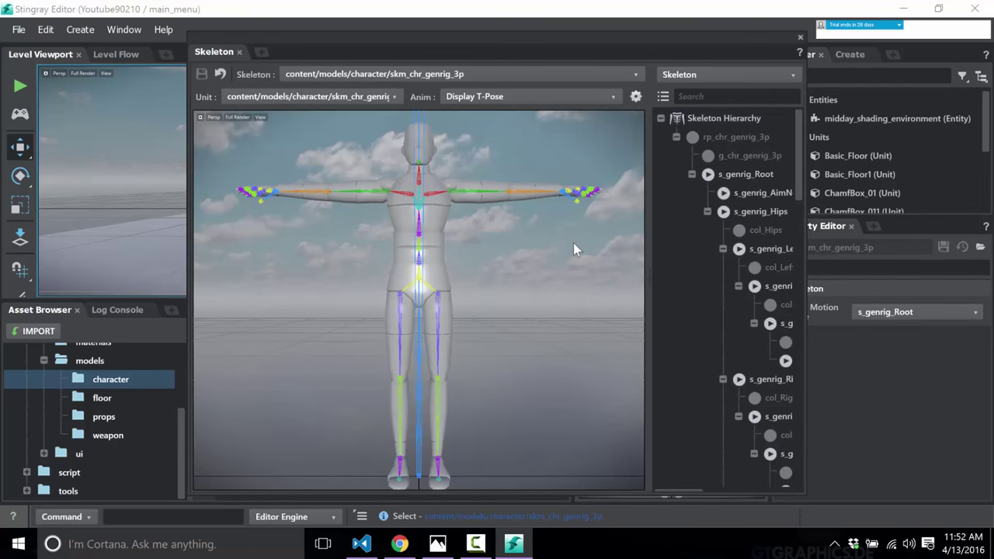
Step: Inspect the skeleton's bones by selecting the hips, the root and the left foot
{"action": "left_click", "coordinate": [421, 202]}
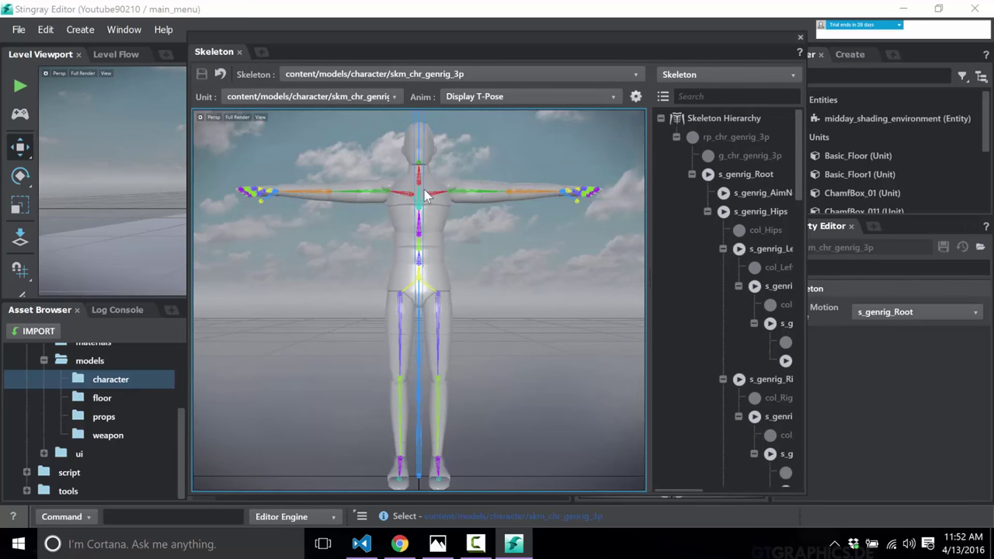
{"action": "left_click", "coordinate": [760, 212]}
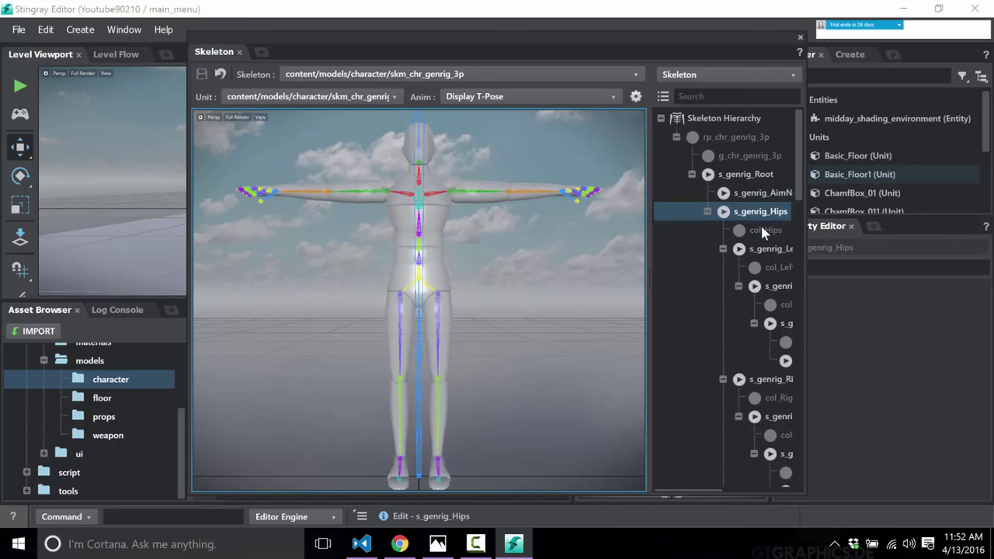
{"action": "left_click", "coordinate": [725, 193]}
{"action": "key", "text": "Up"}
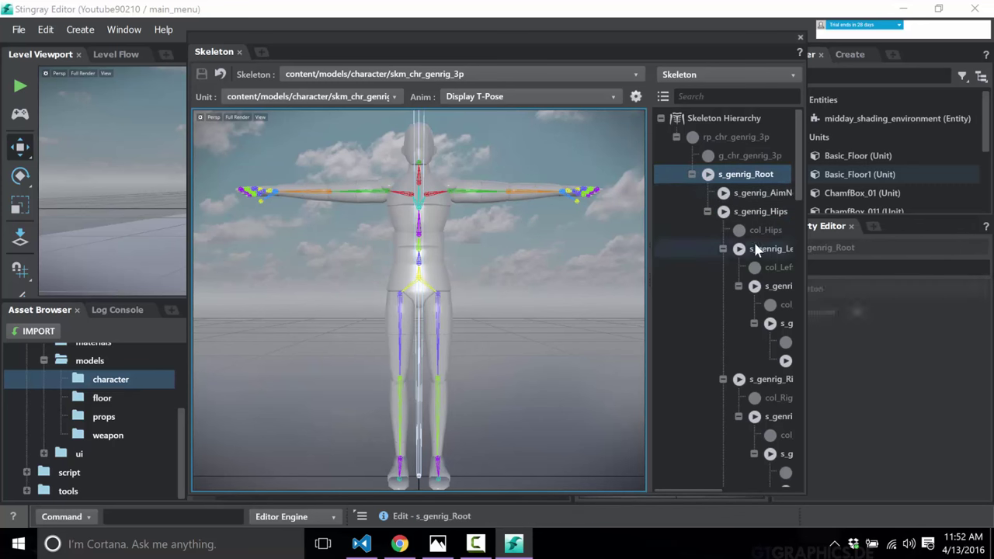
{"action": "left_click", "coordinate": [452, 371]}
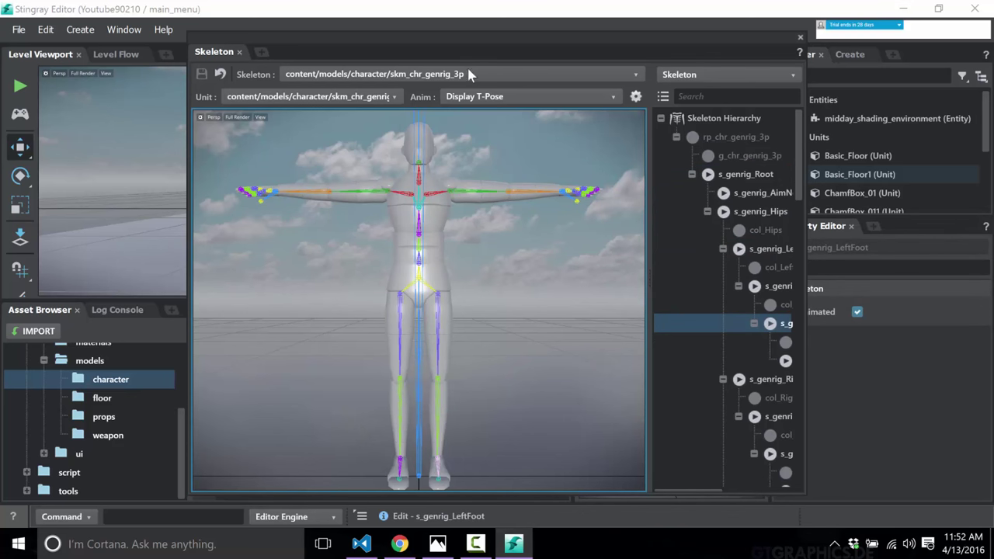
Step: Preview the 3p_character/crouch_walk_e animation on the skeleton and close the Skeleton editor
{"action": "left_click", "coordinate": [613, 96]}
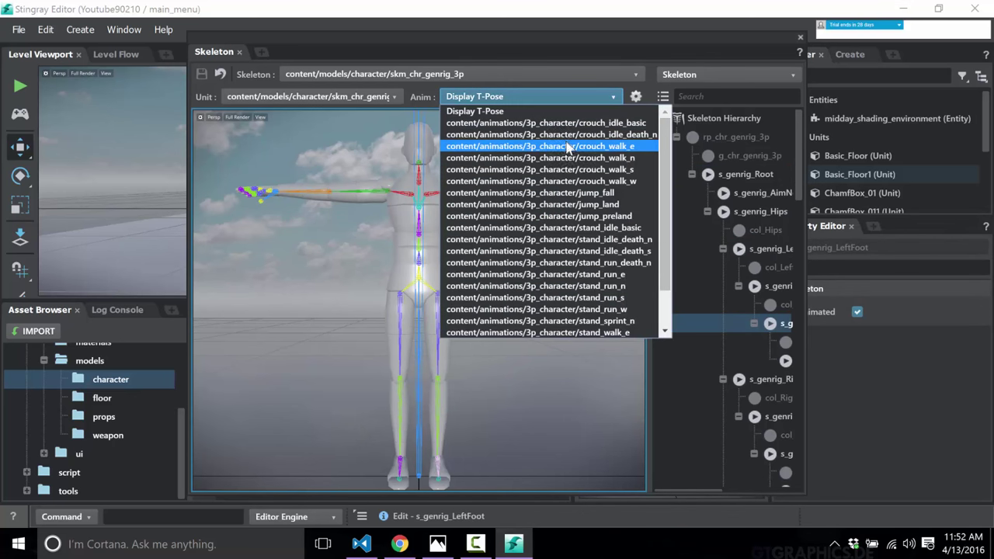
{"action": "left_click", "coordinate": [566, 145]}
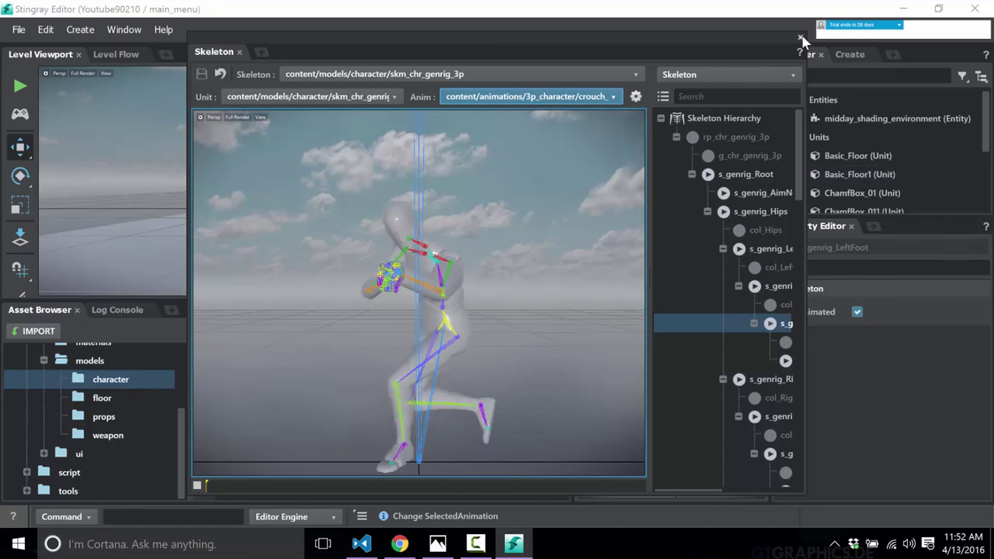
{"action": "left_click", "coordinate": [673, 95]}
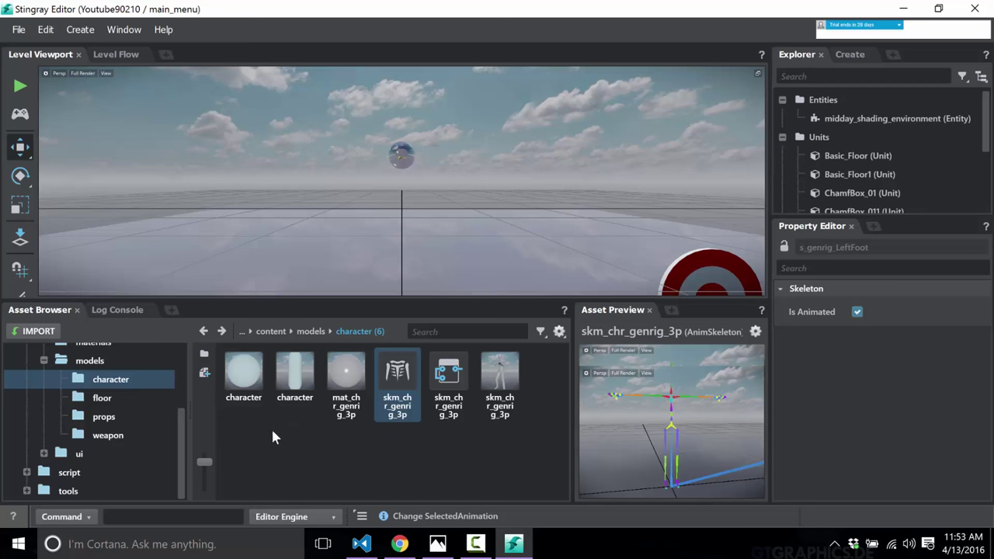
Step: Review the Log Console's output filters, hiding the Data / Compiler messages and showing them again
{"action": "left_click", "coordinate": [115, 310]}
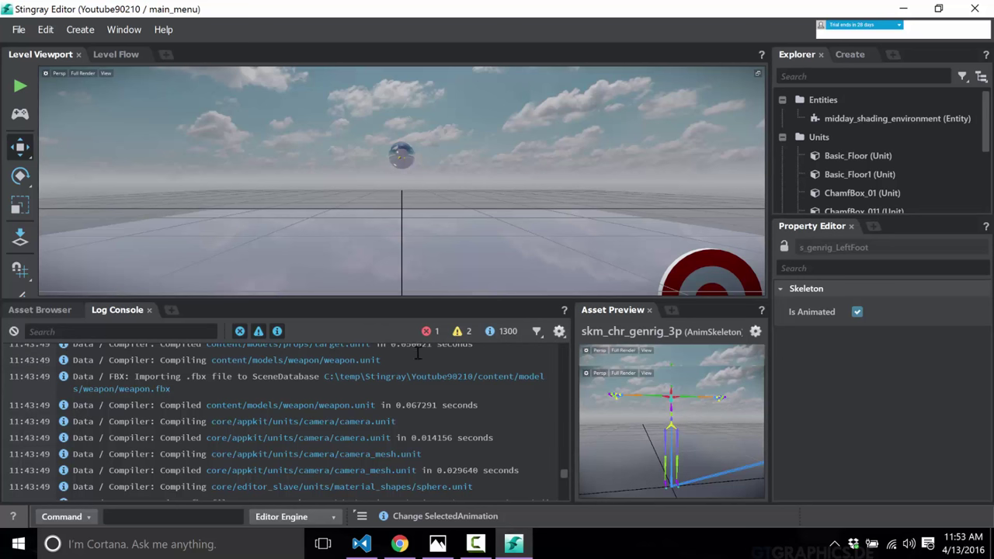
{"action": "left_click", "coordinate": [537, 332]}
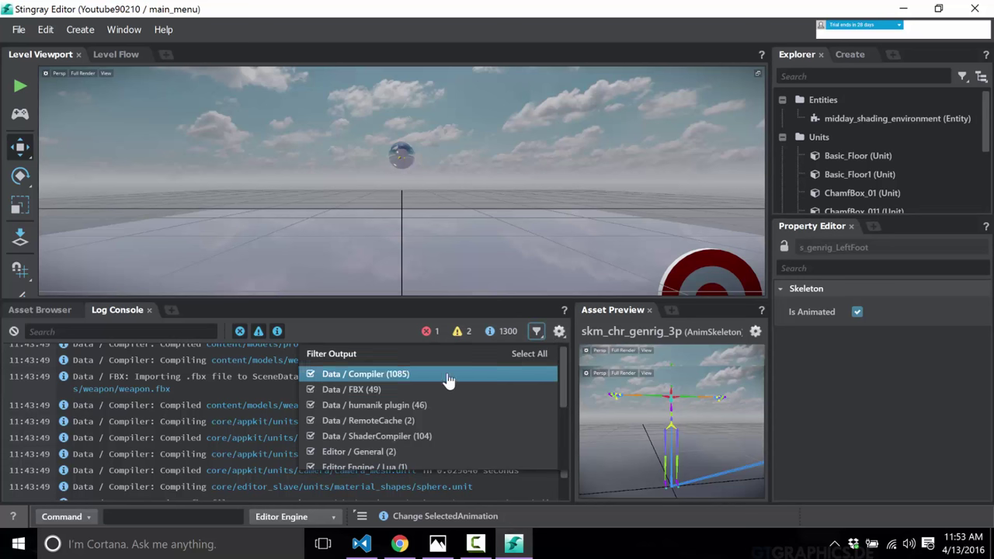
{"action": "scroll", "coordinate": [384, 406], "scroll_direction": "down", "scroll_amount": 3}
{"action": "scroll", "coordinate": [384, 406], "scroll_direction": "up", "scroll_amount": 3}
{"action": "left_click", "coordinate": [311, 375]}
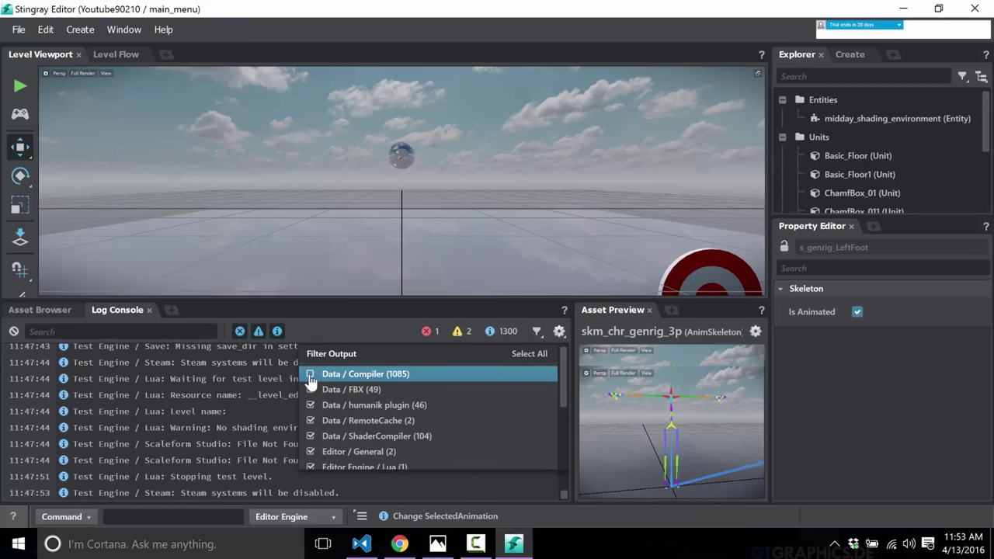
{"action": "left_click", "coordinate": [311, 375]}
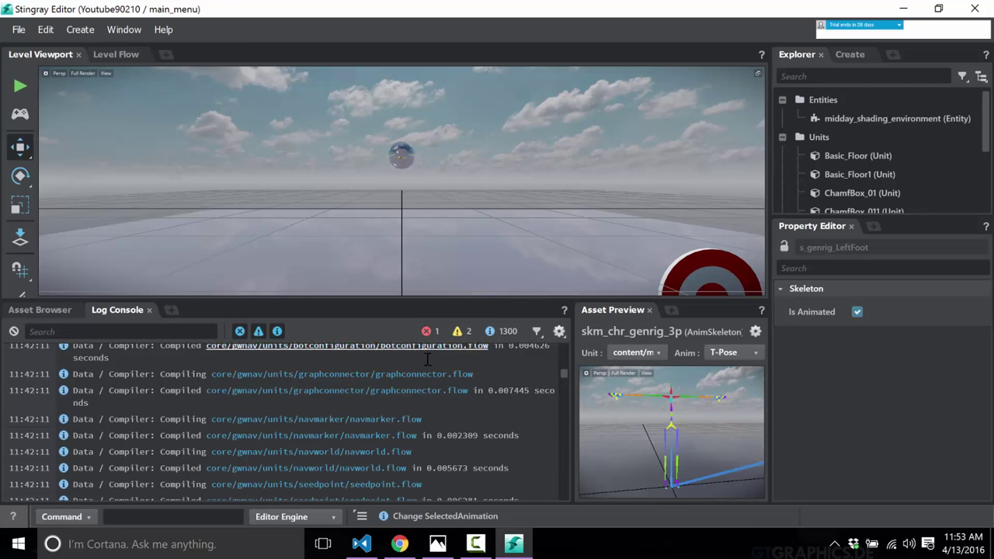
Step: Show the Level Flow graph of the main_menu level
{"action": "left_click", "coordinate": [127, 57]}
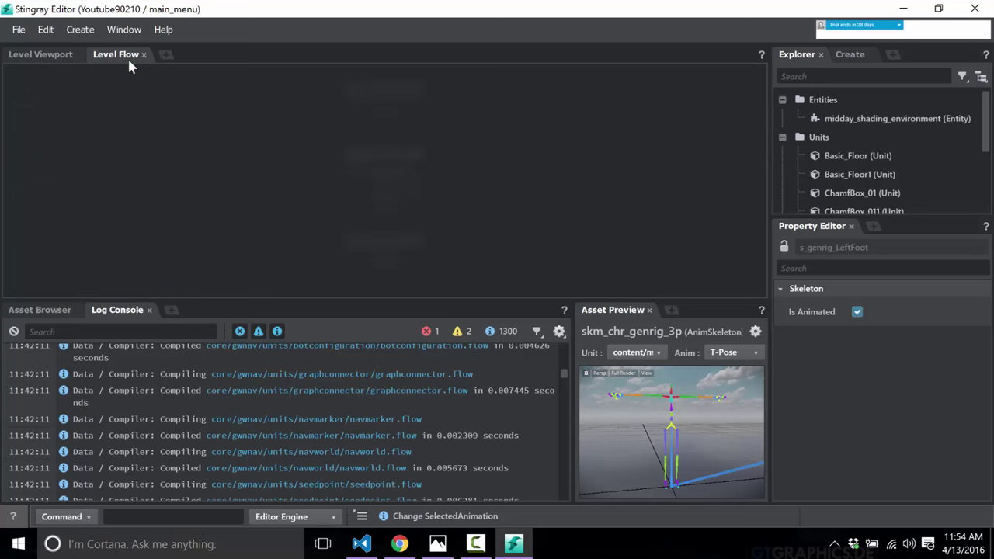
Step: Return to the Level Viewport, run a test of the main_menu level and start the game from its main menu
{"action": "left_click", "coordinate": [65, 55]}
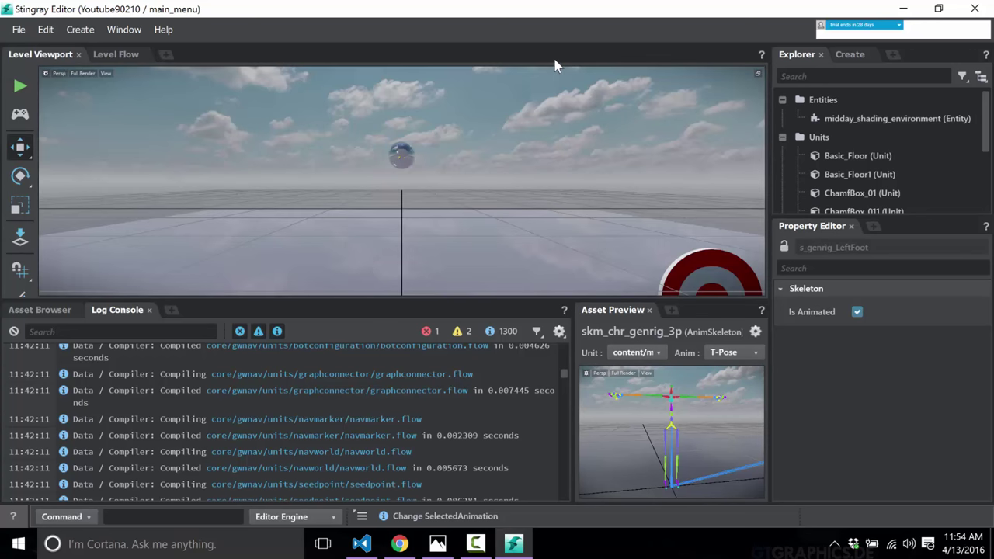
{"action": "middle_click_drag", "start_coordinate": [460, 187], "coordinate": [473, 191]}
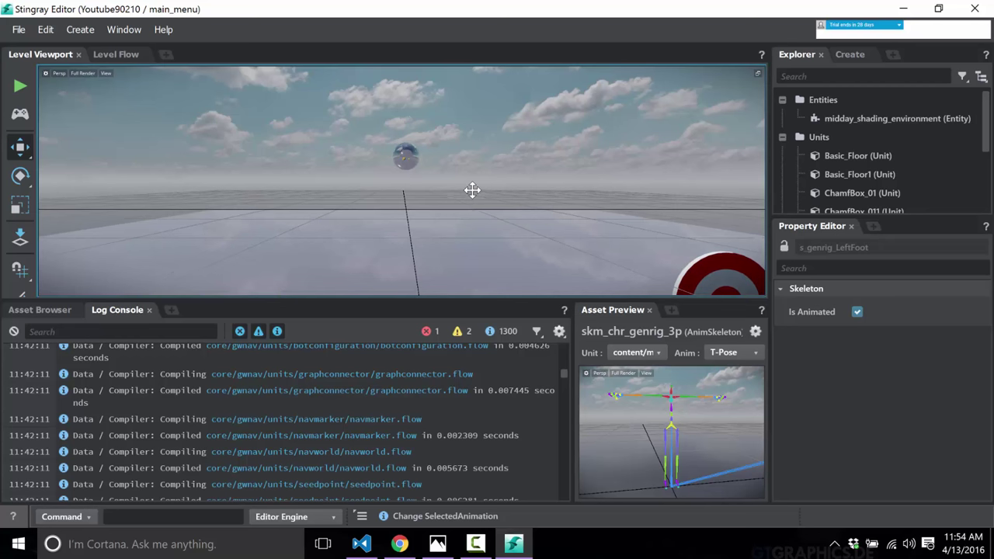
{"action": "left_click_drag", "start_coordinate": [466, 195], "coordinate": [245, 227], "text": "alt"}
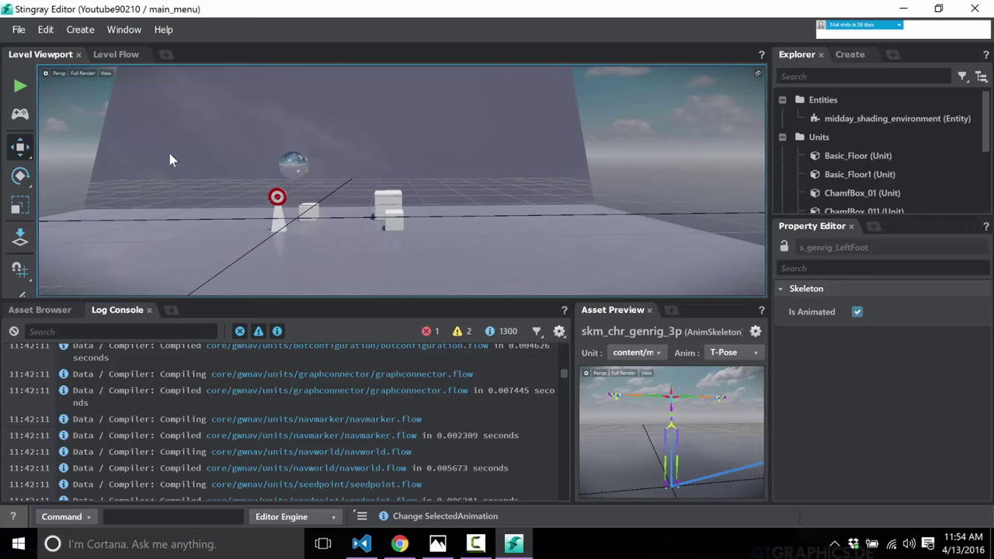
{"action": "left_click", "coordinate": [20, 86]}
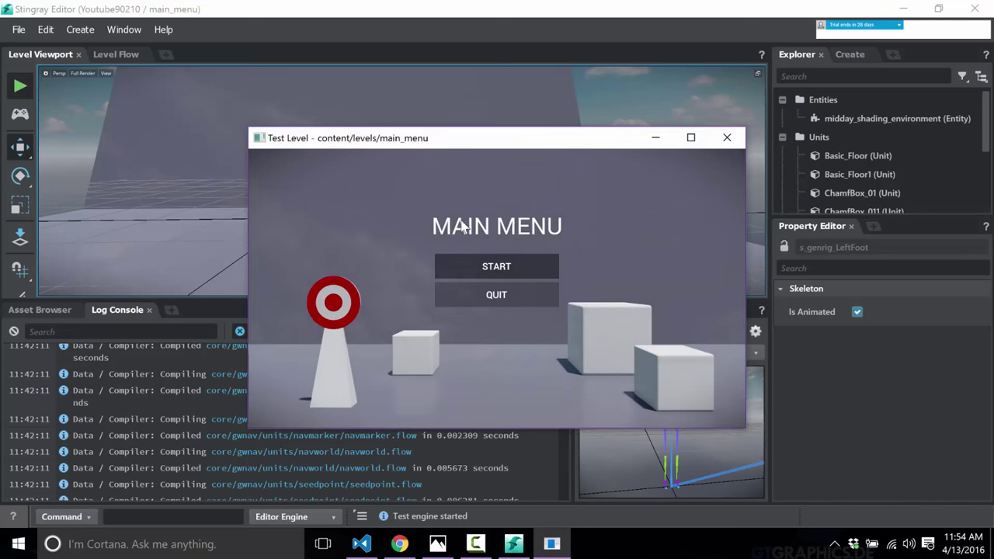
{"action": "left_click", "coordinate": [499, 269]}
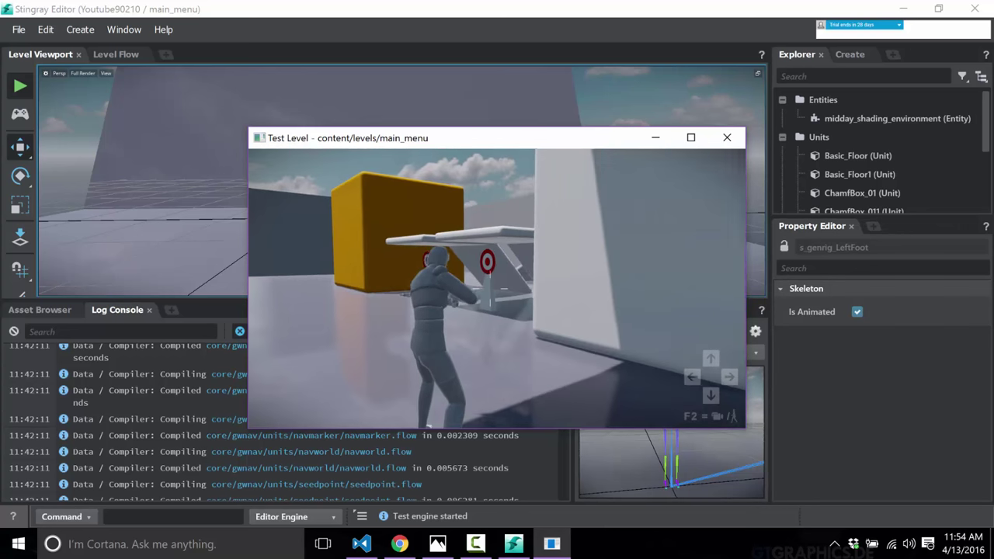
Step: Walk the character around the test arena past the targets and platforms, and quit the level test
{"action": "key", "text": "Left"}
{"action": "key", "text": "Left"}
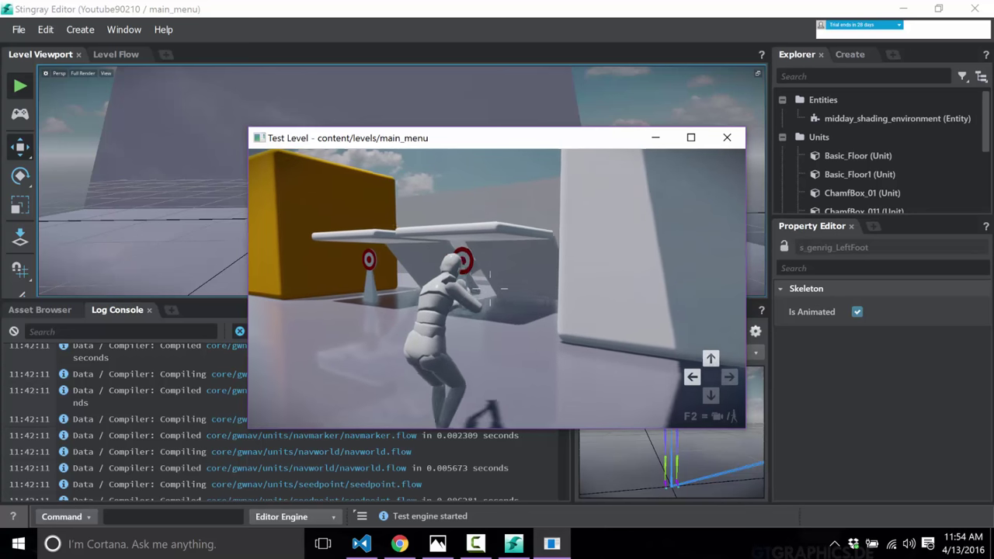
{"action": "key", "text": "Left"}
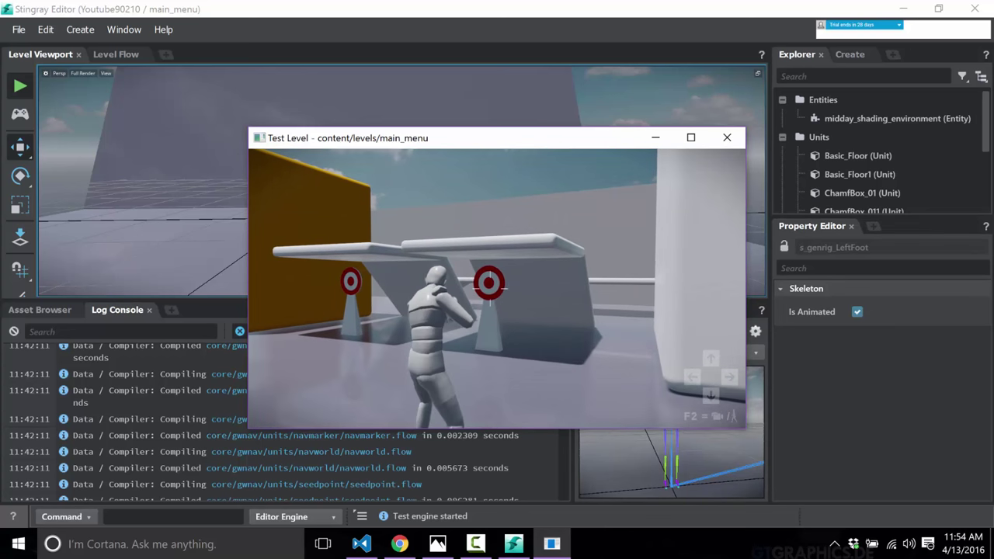
{"action": "key", "text": "Left"}
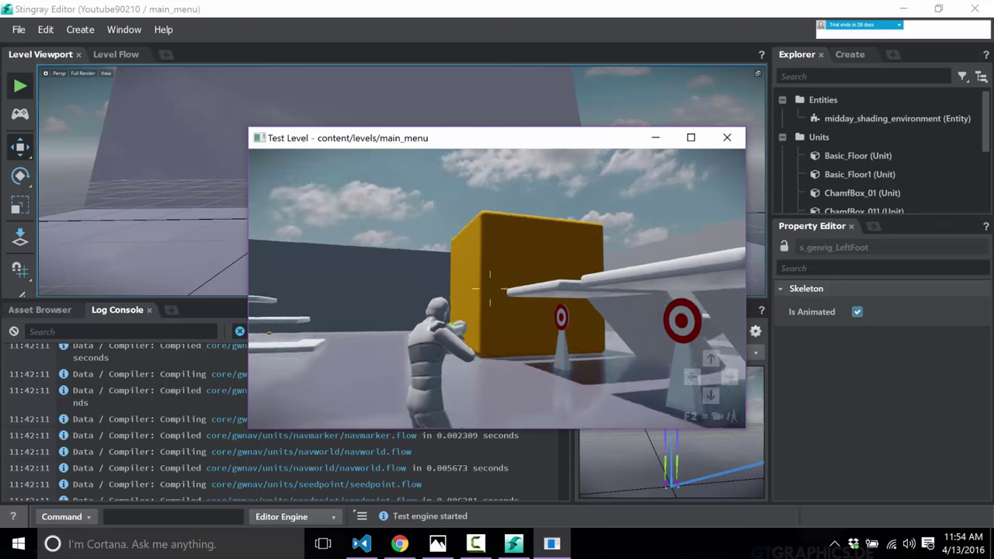
{"action": "key", "text": "Right"}
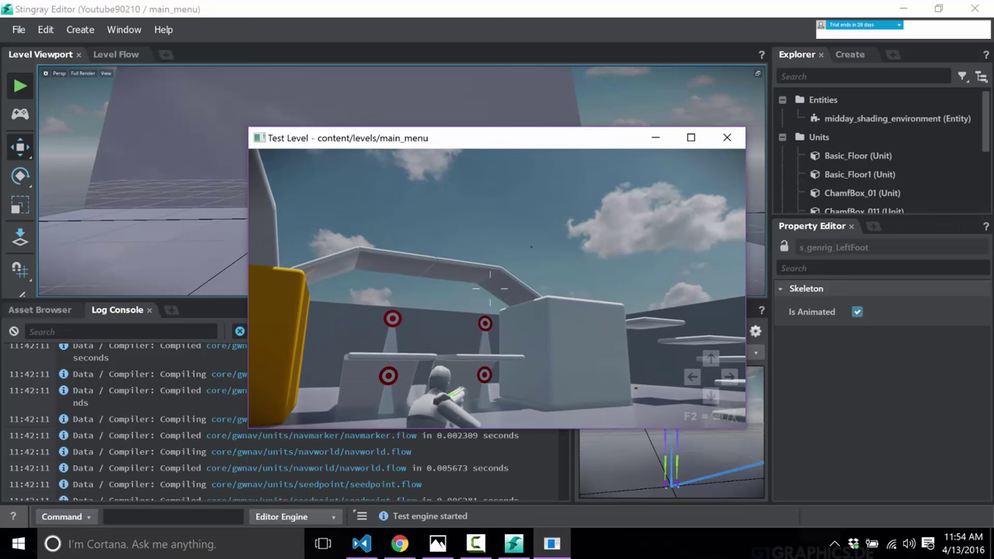
{"action": "key", "text": "Up"}
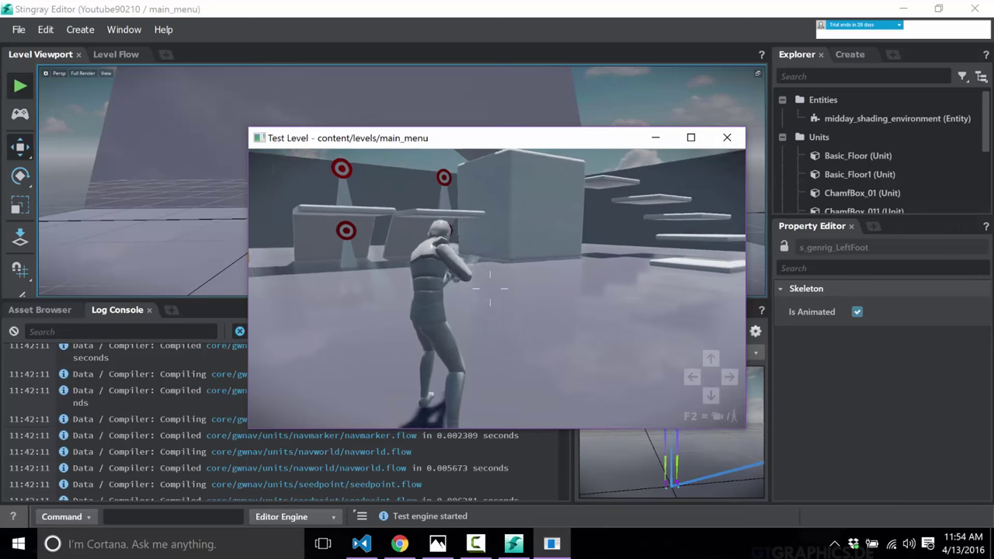
{"action": "key", "text": "Right"}
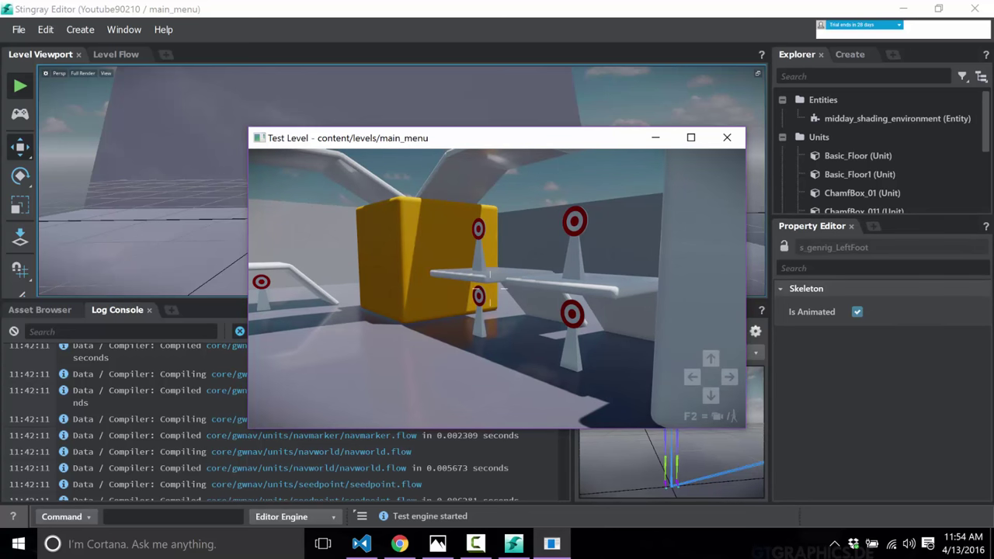
{"action": "key", "text": "Escape"}
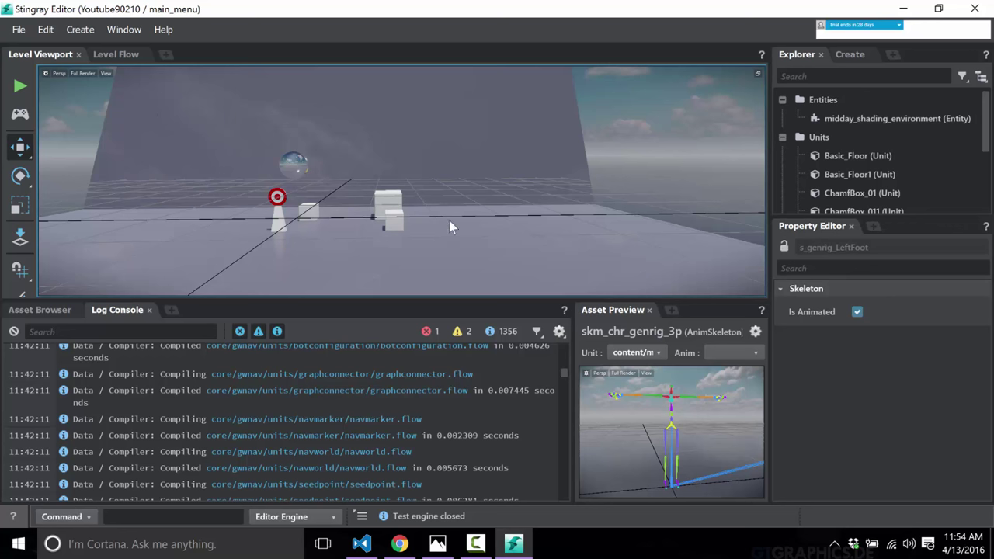
Step: Open the character level from the project's content/levels folder in the Asset Browser
{"action": "left_click", "coordinate": [32, 311]}
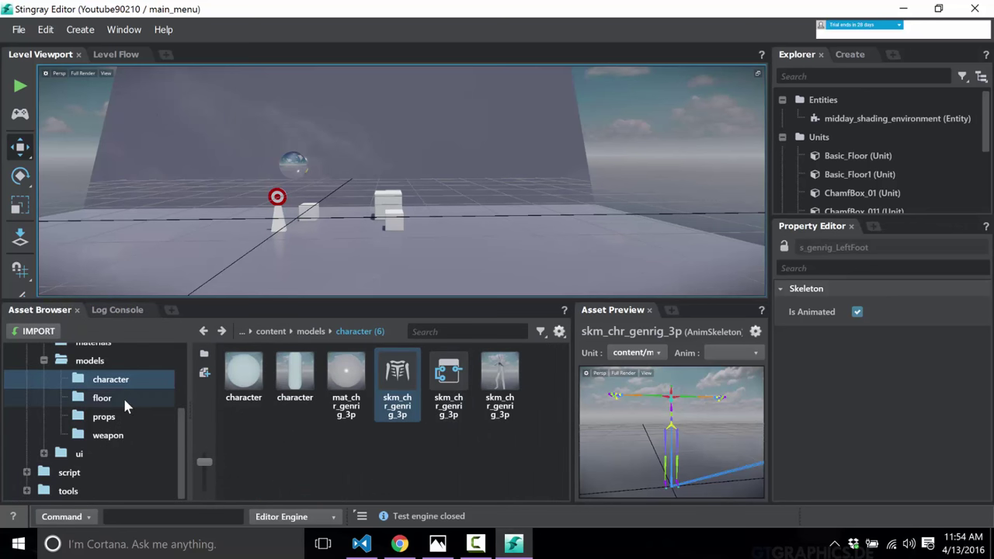
{"action": "scroll", "coordinate": [93, 378], "scroll_direction": "up", "scroll_amount": 3}
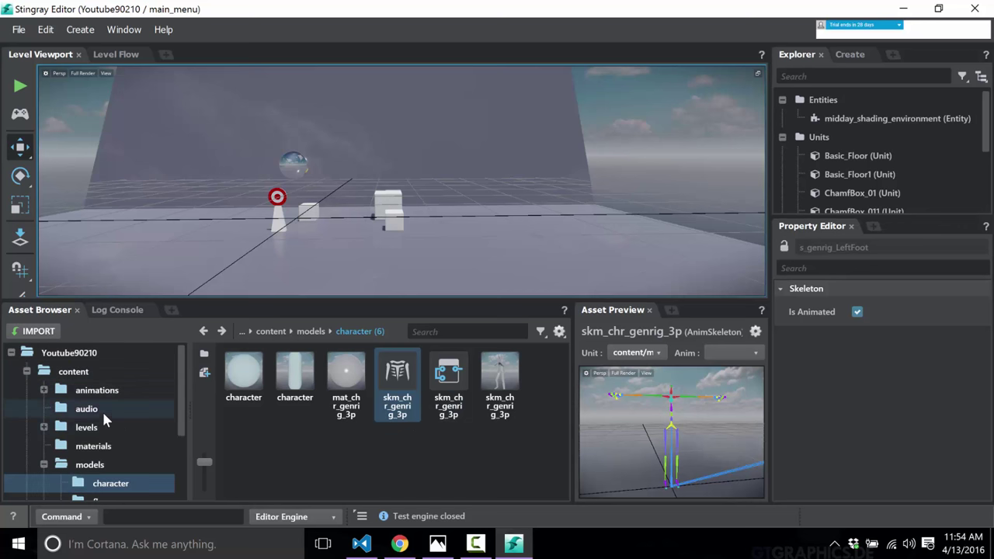
{"action": "left_click", "coordinate": [86, 427]}
{"action": "double_click", "coordinate": [309, 372]}
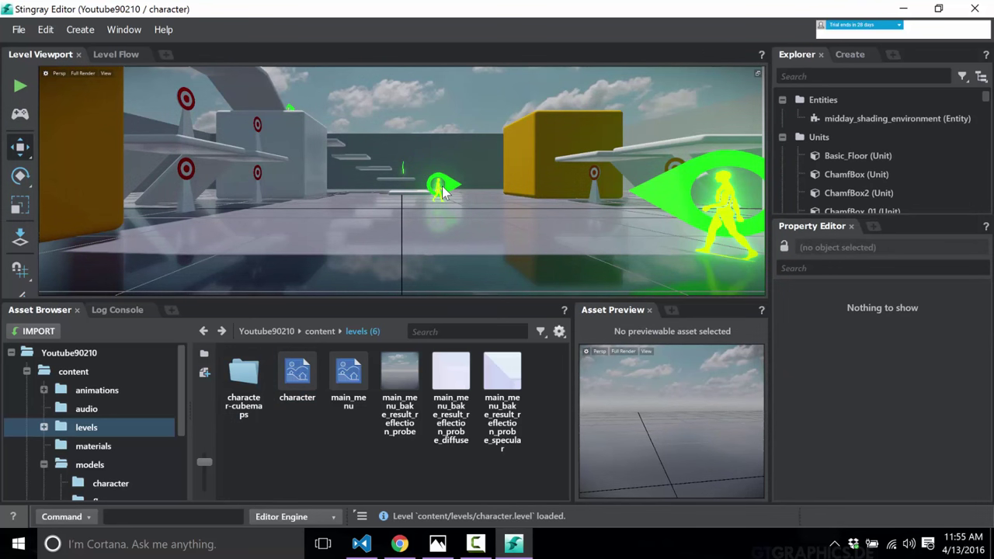
Step: Select the raised target beside the yellow block and locate its unit in the Explorer's list of level objects
{"action": "left_click", "coordinate": [186, 103]}
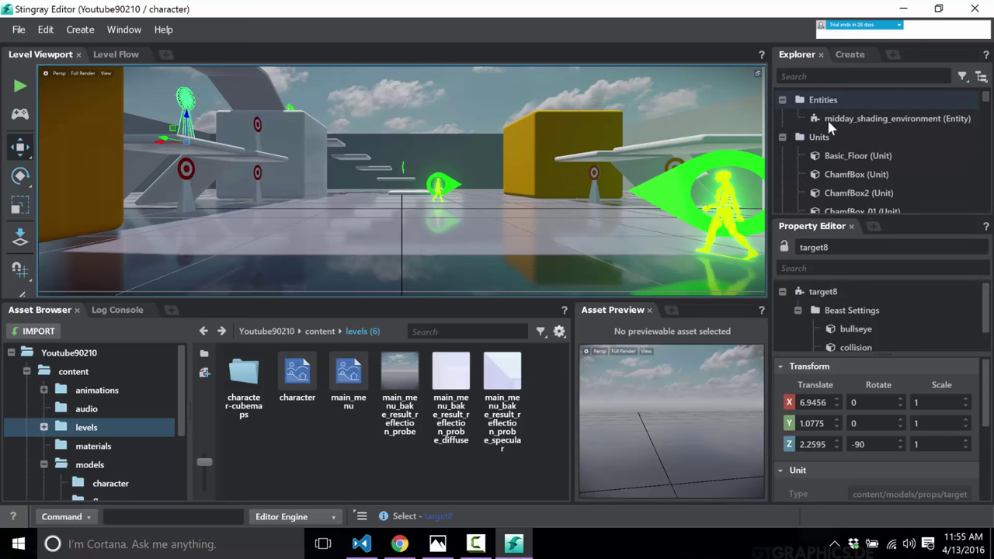
{"action": "scroll", "coordinate": [829, 147], "scroll_direction": "down", "scroll_amount": 10}
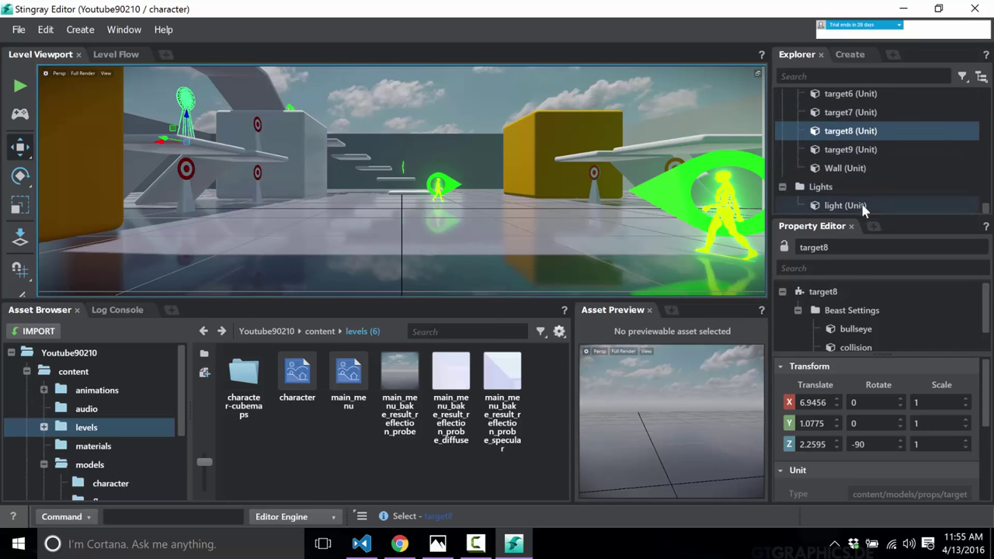
{"action": "scroll", "coordinate": [875, 197], "scroll_direction": "up", "scroll_amount": 10}
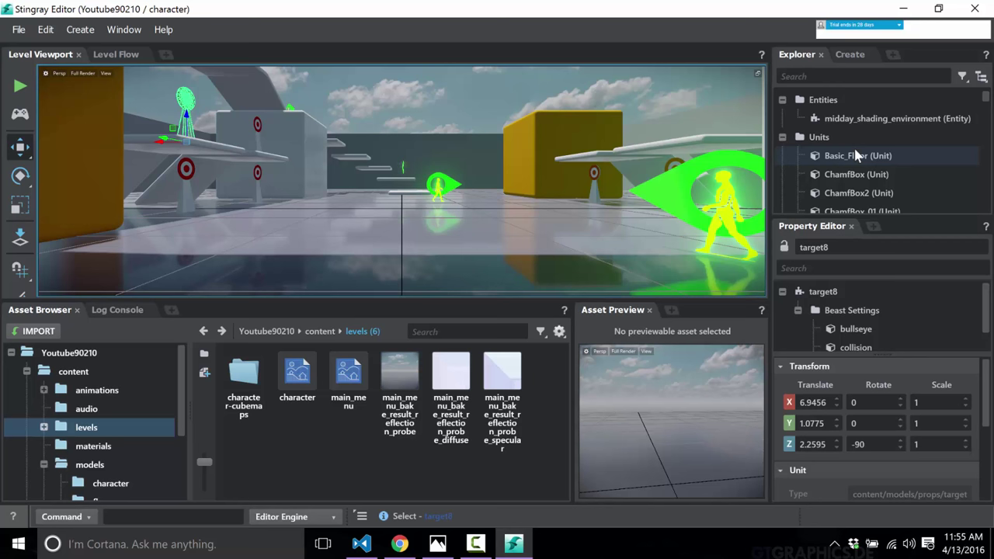
Step: Select the midday_shading_environment entity and review its components from Global Lighting to Color Grading
{"action": "left_click", "coordinate": [836, 121]}
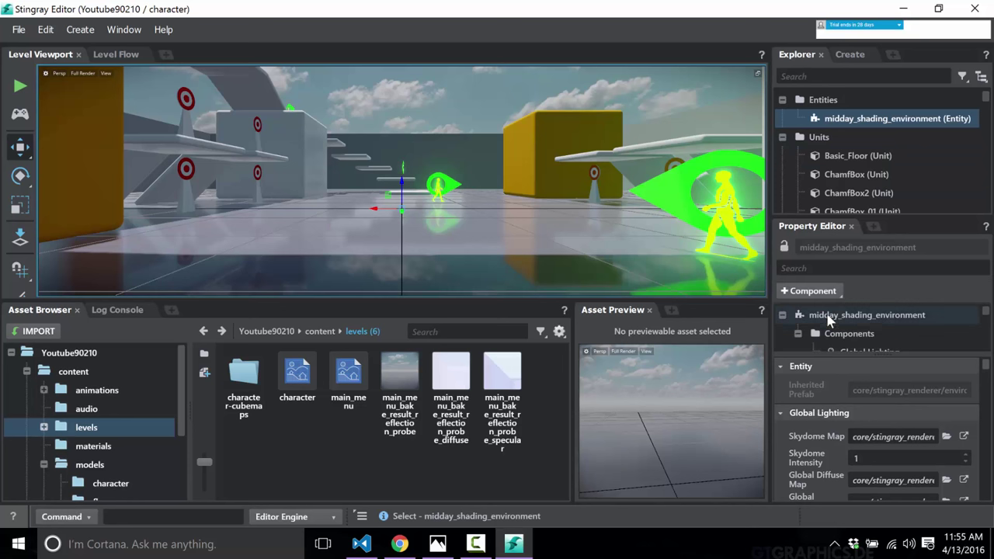
{"action": "scroll", "coordinate": [902, 329], "scroll_direction": "down", "scroll_amount": 5}
{"action": "scroll", "coordinate": [874, 327], "scroll_direction": "up", "scroll_amount": 5}
{"action": "scroll", "coordinate": [873, 327], "scroll_direction": "down", "scroll_amount": 5}
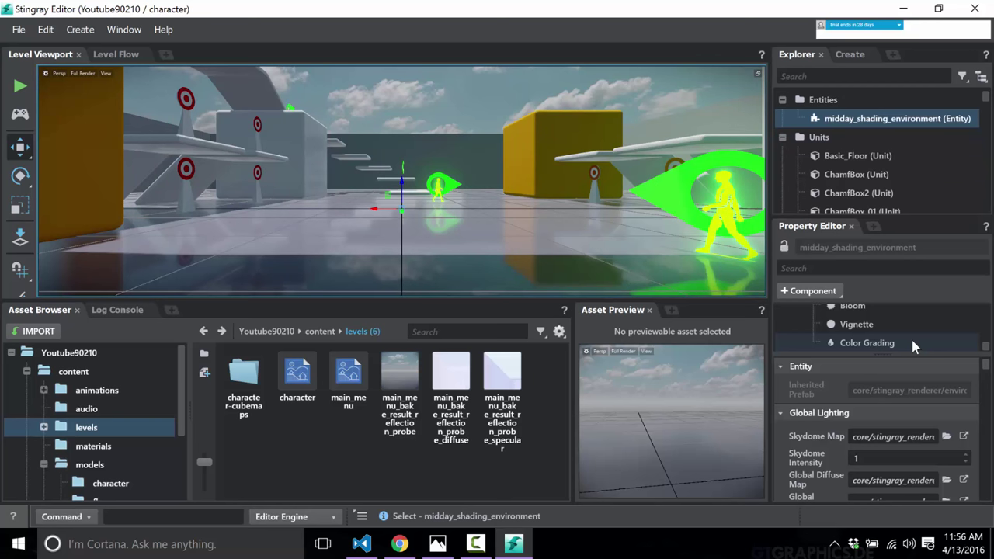
Step: Clear the selection and select three of the targets near the ramps one after another in the viewport
{"action": "left_click", "coordinate": [195, 111]}
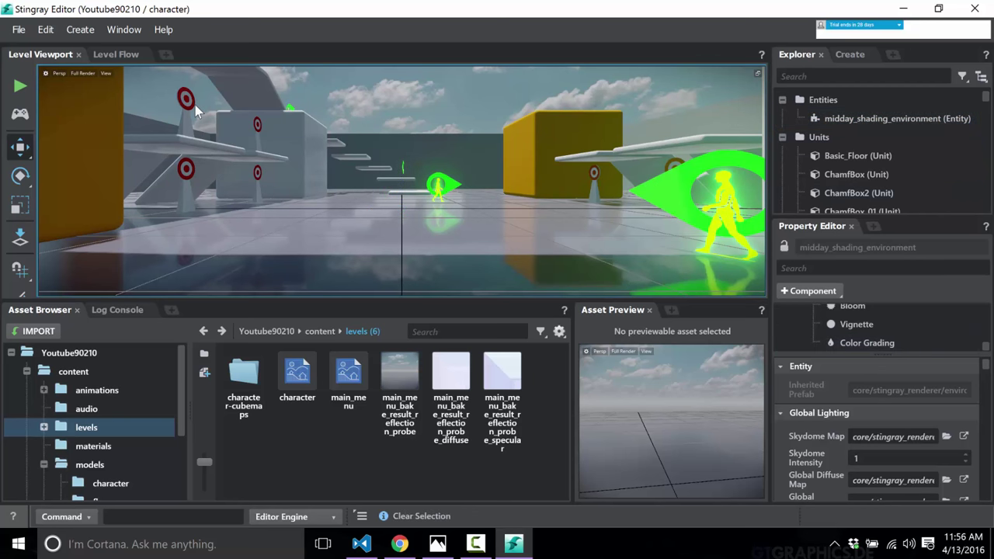
{"action": "left_click", "coordinate": [189, 103]}
{"action": "left_click", "coordinate": [189, 167]}
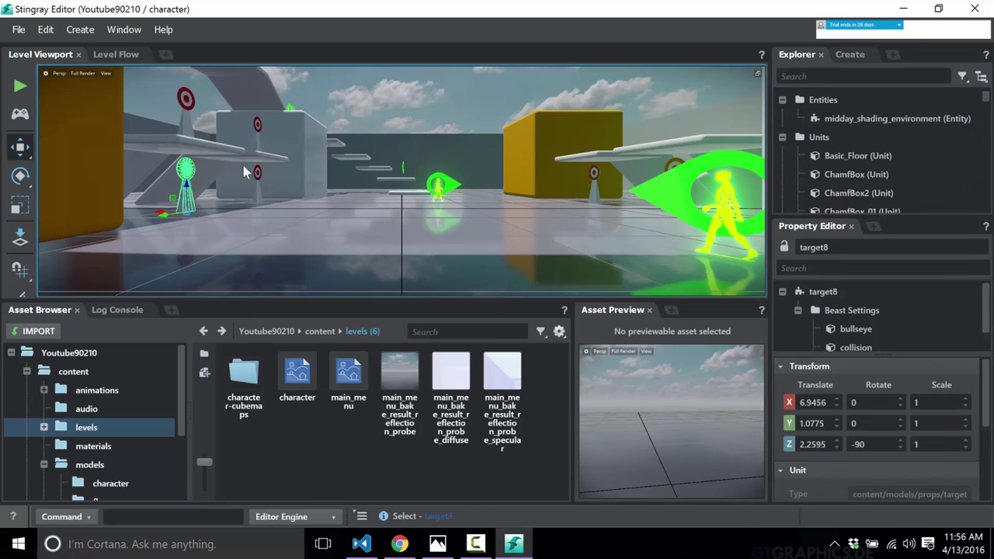
{"action": "left_click", "coordinate": [257, 125]}
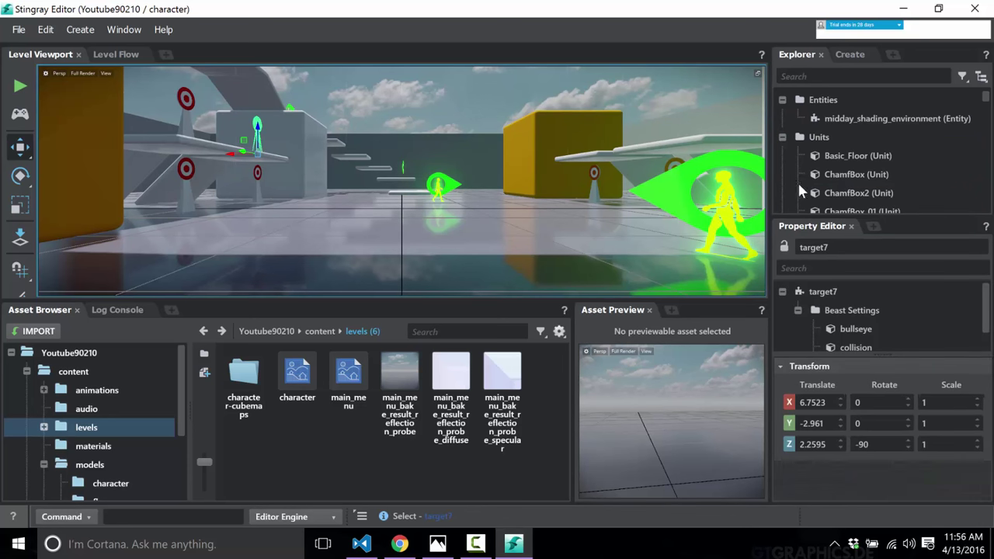
Step: Select the Wall, target9 and target7 units in turn from the Explorer list
{"action": "scroll", "coordinate": [854, 175], "scroll_direction": "down", "scroll_amount": 10}
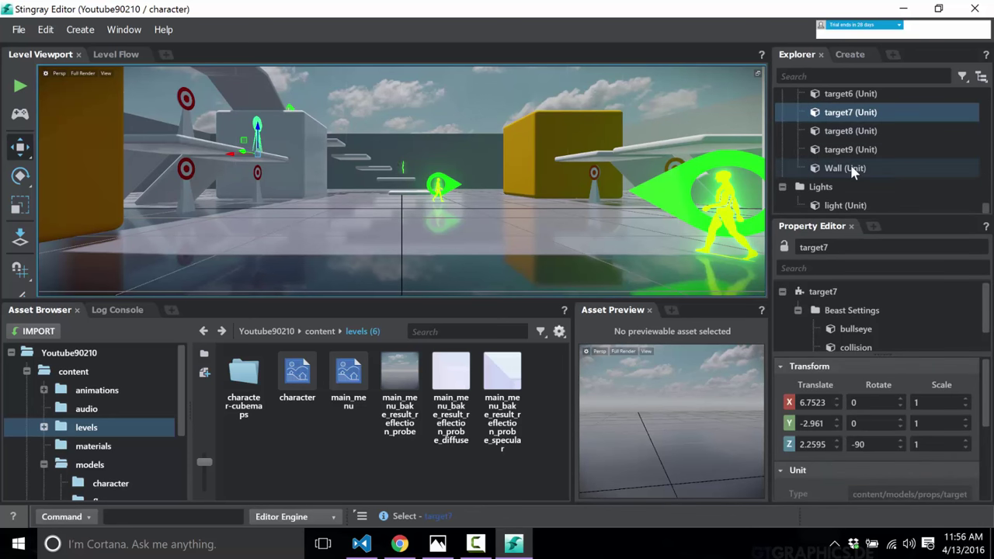
{"action": "left_click", "coordinate": [855, 171]}
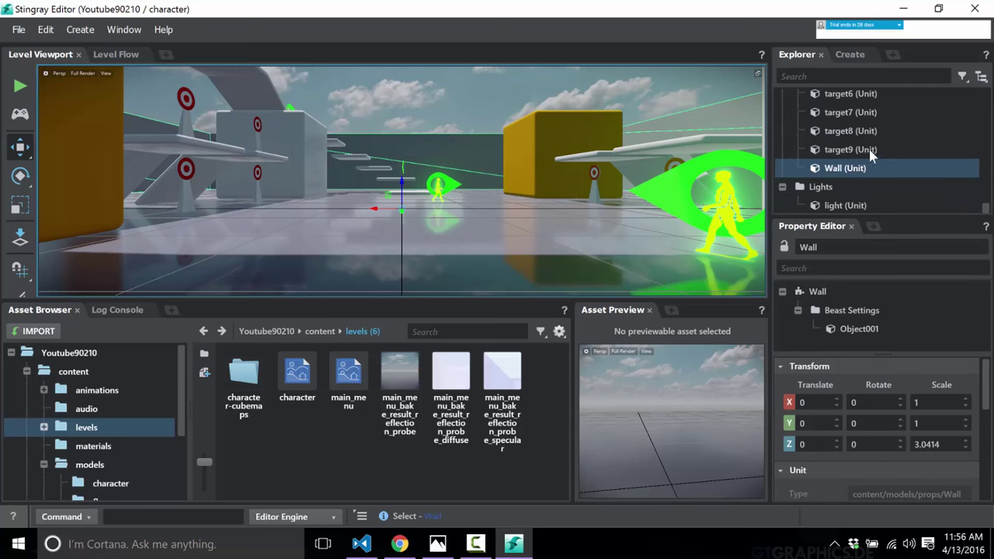
{"action": "left_click", "coordinate": [871, 150]}
{"action": "left_click", "coordinate": [834, 113]}
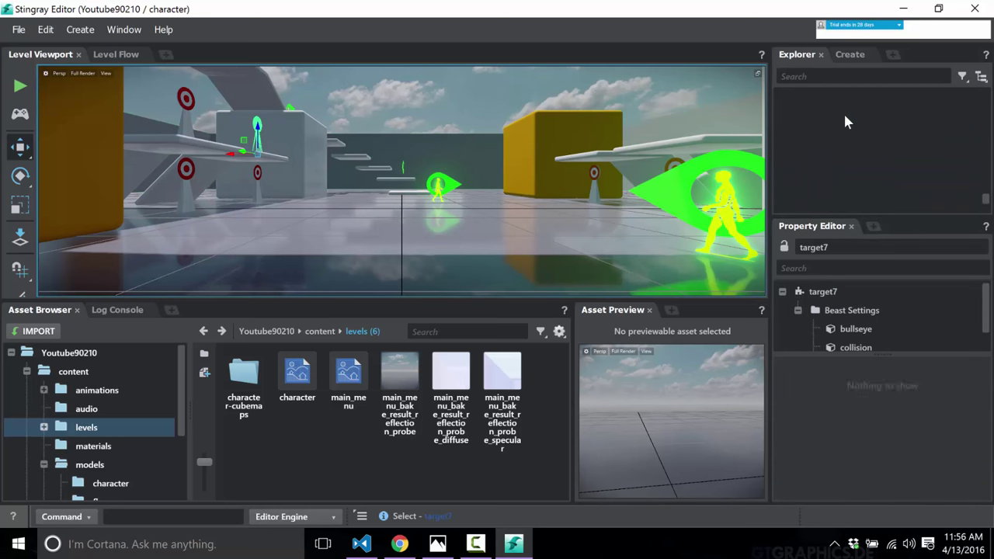
Step: Select the platform_0121 unit and review its Transform, Unit, Materials, Beast and Script Data properties
{"action": "scroll", "coordinate": [846, 122], "scroll_direction": "up", "scroll_amount": 5}
{"action": "left_click", "coordinate": [845, 156]}
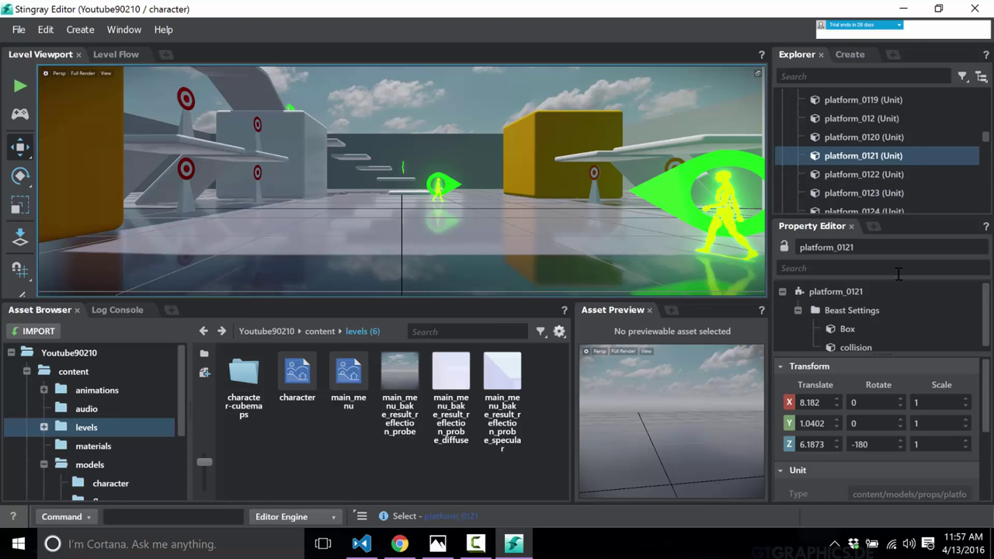
{"action": "scroll", "coordinate": [864, 323], "scroll_direction": "down", "scroll_amount": 1}
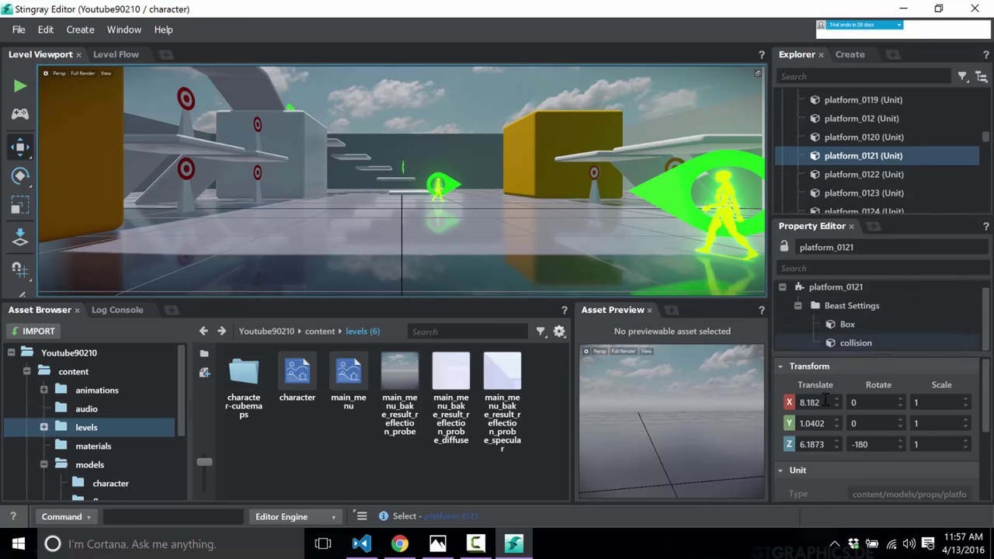
{"action": "scroll", "coordinate": [829, 391], "scroll_direction": "down", "scroll_amount": 2}
{"action": "scroll", "coordinate": [831, 388], "scroll_direction": "down", "scroll_amount": 1}
{"action": "scroll", "coordinate": [831, 384], "scroll_direction": "up", "scroll_amount": 3}
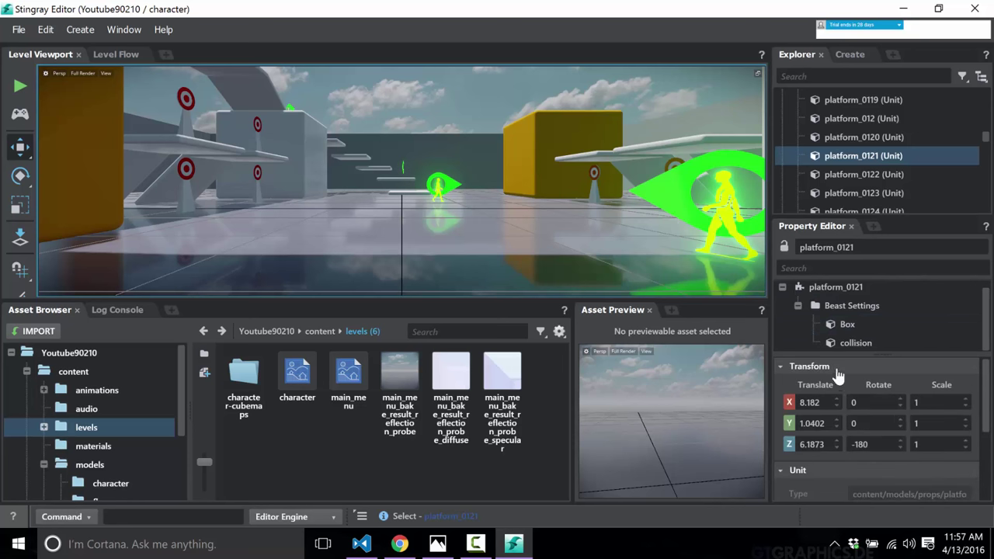
{"action": "scroll", "coordinate": [824, 392], "scroll_direction": "down", "scroll_amount": 3}
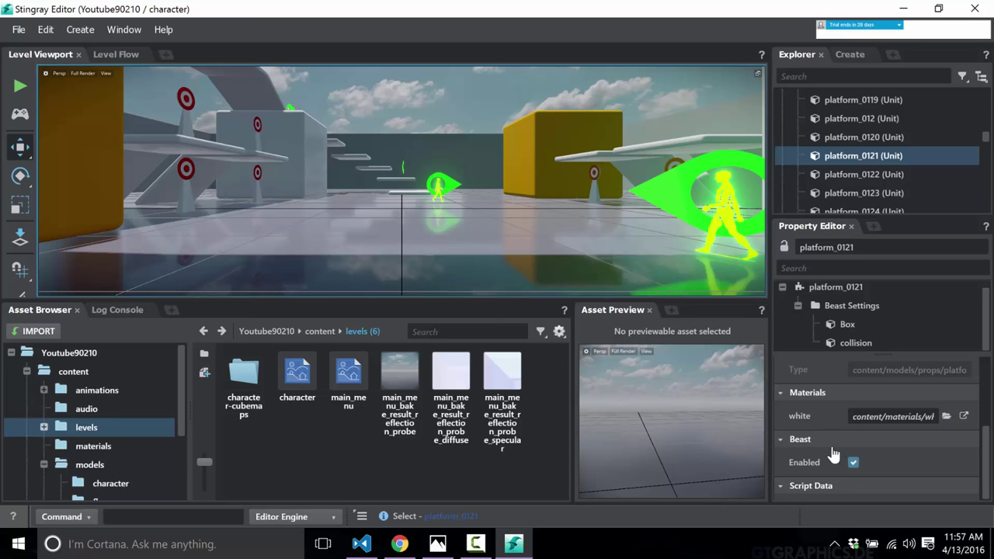
{"action": "scroll", "coordinate": [889, 468], "scroll_direction": "up", "scroll_amount": 3}
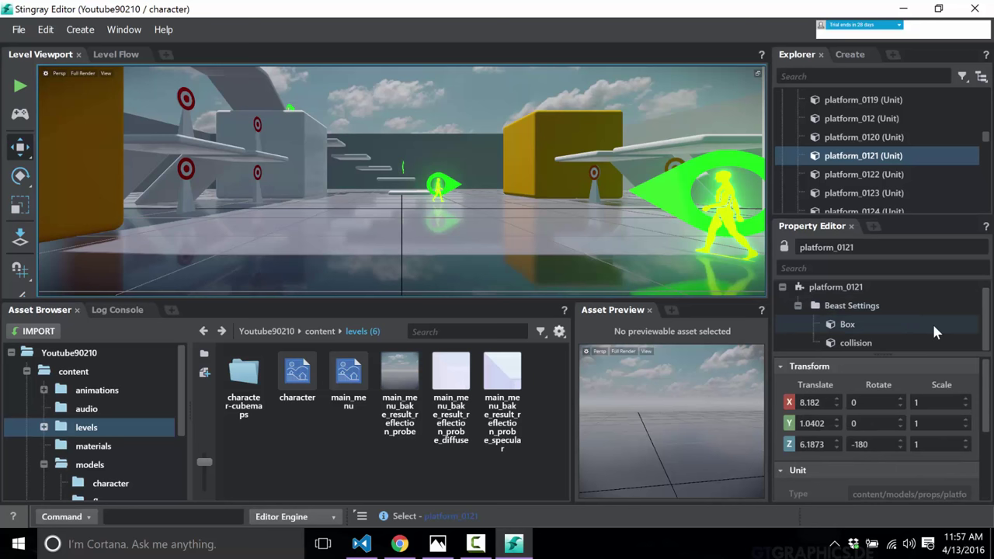
Step: Inspect platform_0121's own scope and the Beast mesh settings of its Box and collision meshes
{"action": "left_click", "coordinate": [835, 292]}
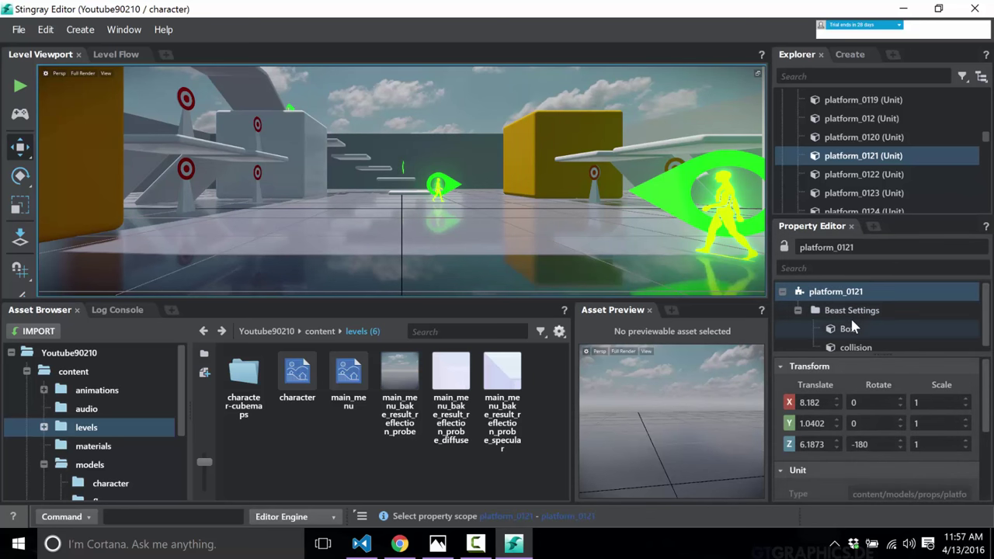
{"action": "left_click", "coordinate": [852, 329]}
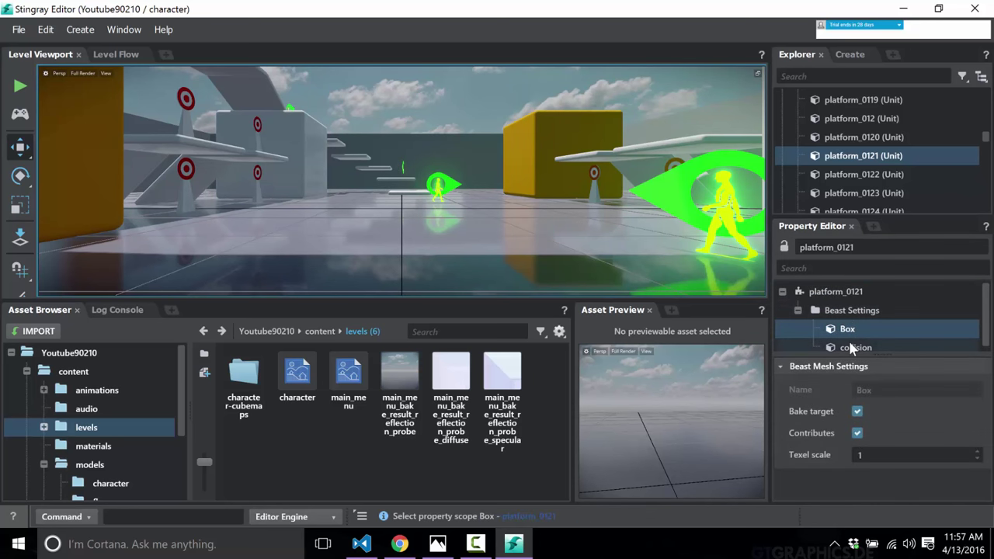
{"action": "left_click", "coordinate": [852, 346]}
{"action": "left_click", "coordinate": [853, 330]}
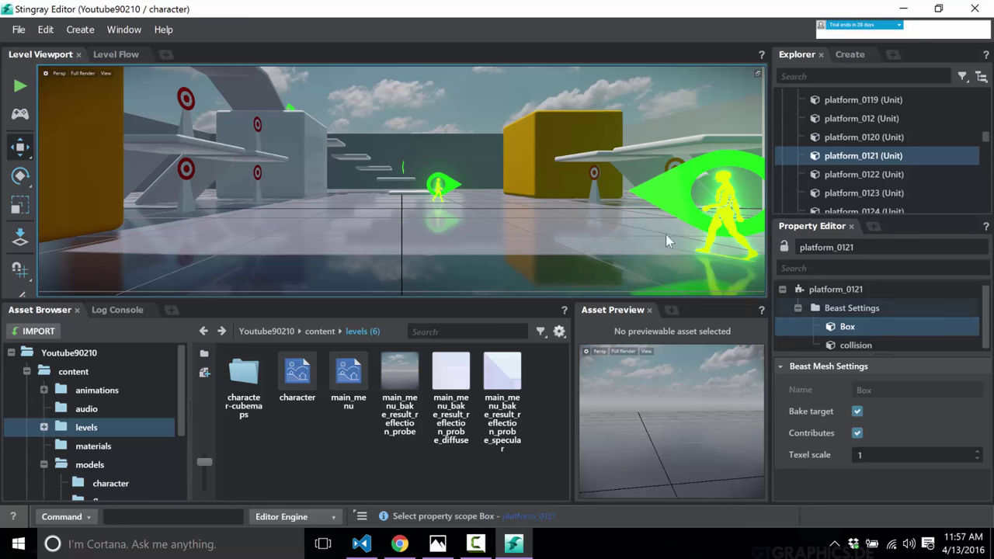
Step: Select the back wall and the platform_0120 unit in turn, and open platform_0120's white material for inspection
{"action": "left_click", "coordinate": [443, 187]}
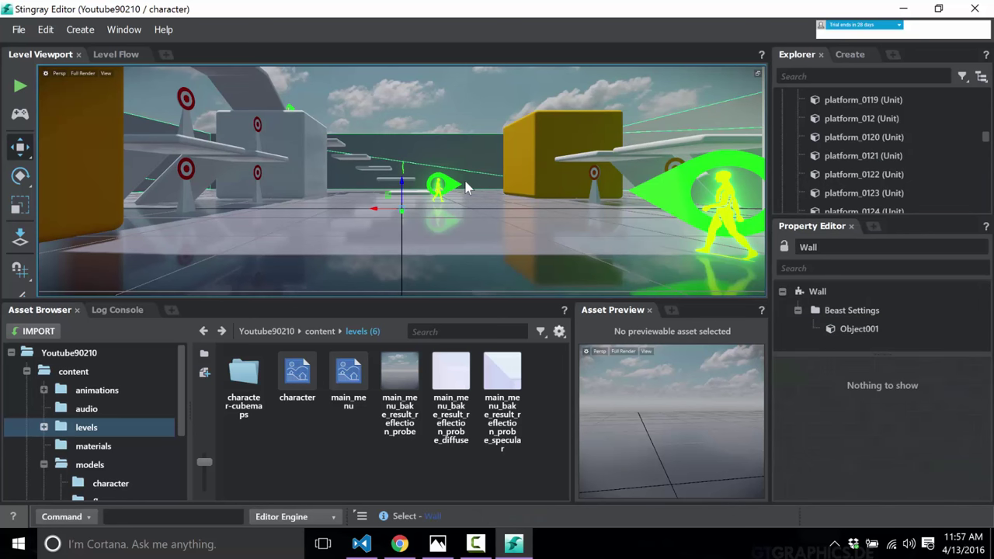
{"action": "left_click", "coordinate": [854, 137]}
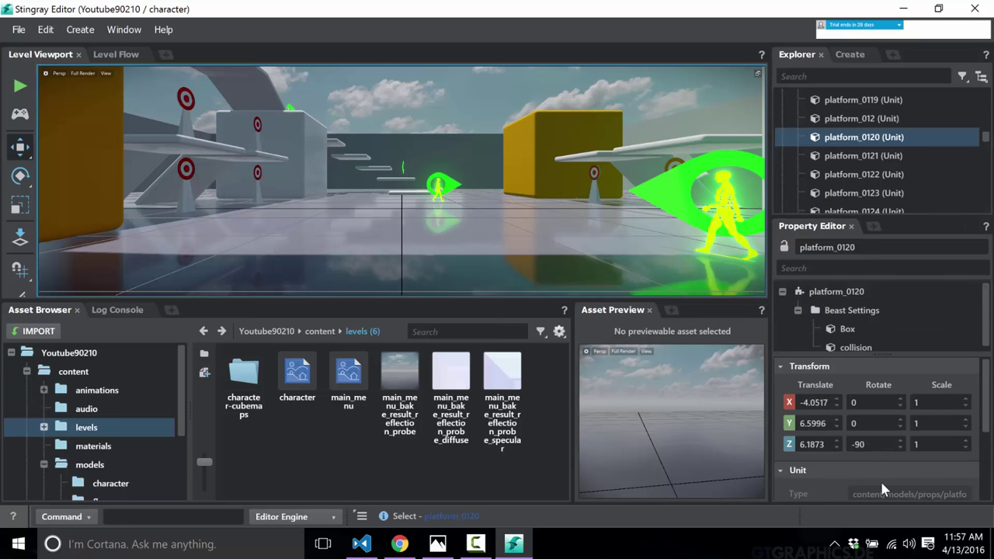
{"action": "scroll", "coordinate": [880, 479], "scroll_direction": "down", "scroll_amount": 3}
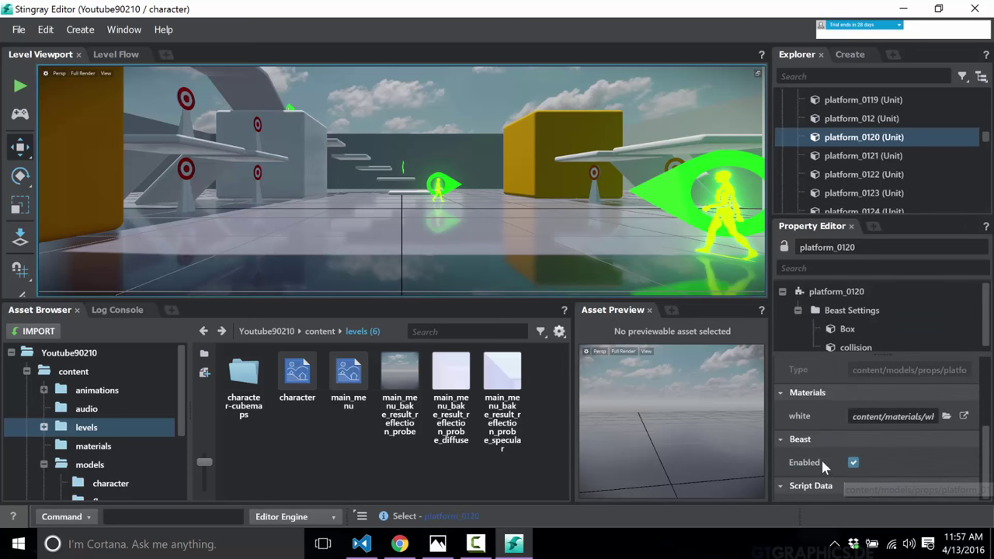
{"action": "left_click", "coordinate": [965, 419]}
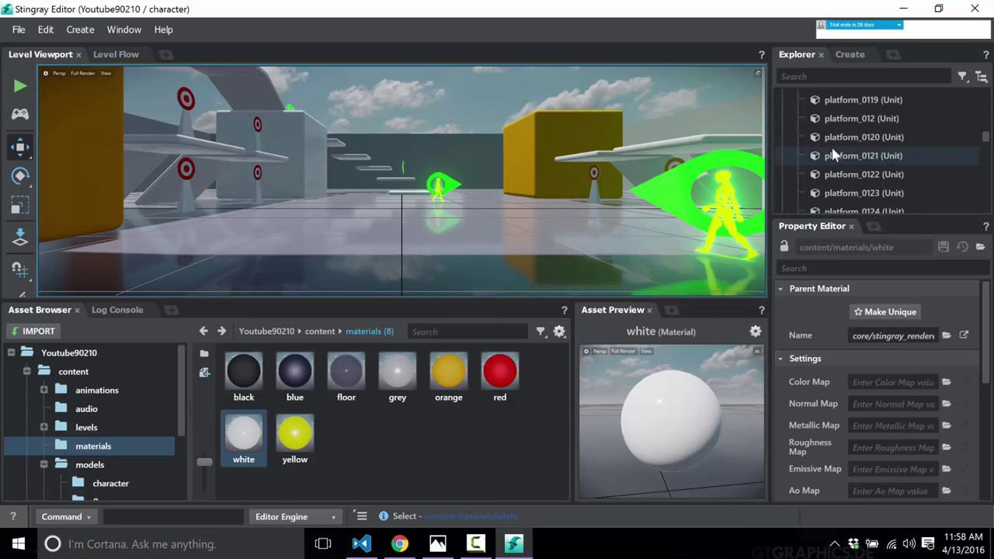
{"action": "scroll", "coordinate": [937, 169], "scroll_direction": "up", "scroll_amount": 15}
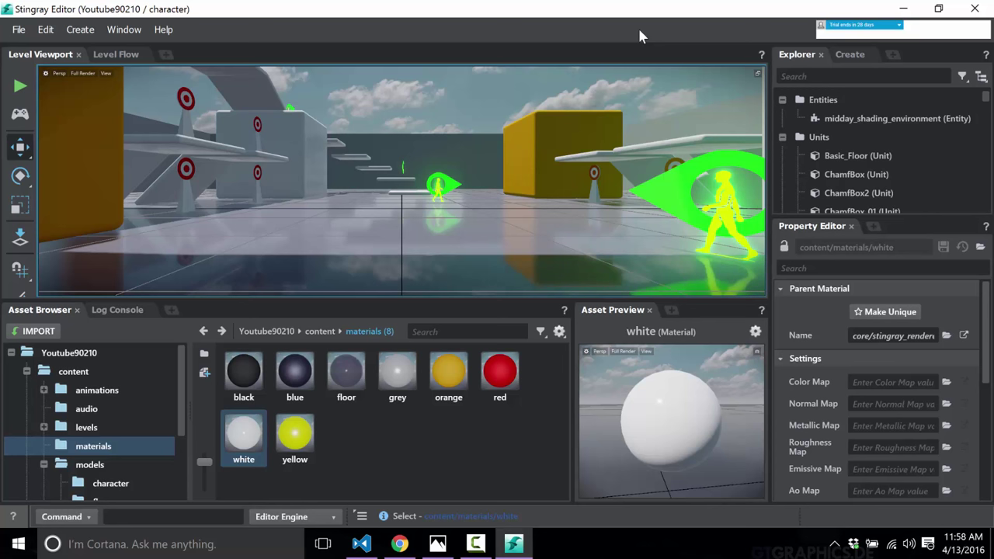
Step: Select the near player start marker and then the distant one in the level
{"action": "left_click", "coordinate": [137, 34]}
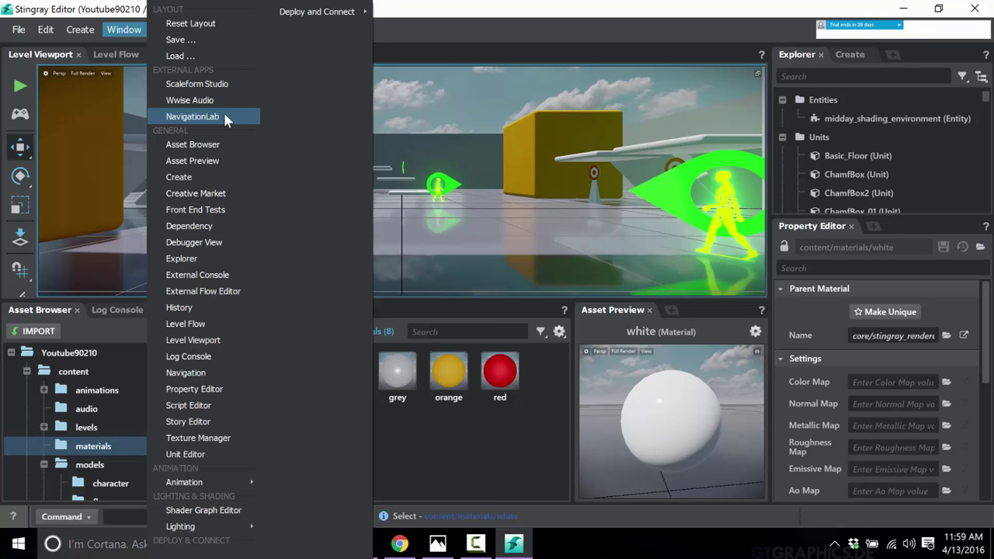
{"action": "left_click", "coordinate": [674, 191]}
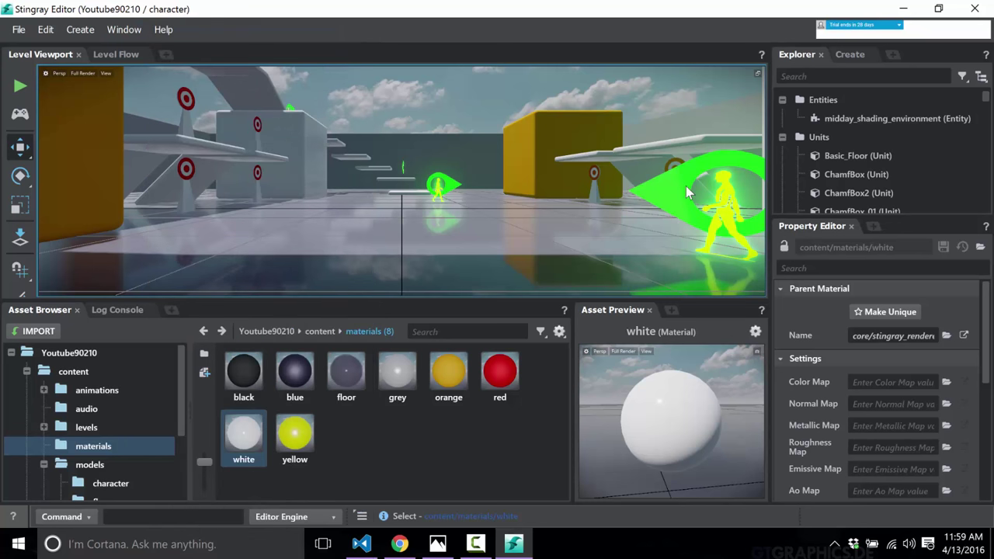
{"action": "left_click", "coordinate": [675, 191]}
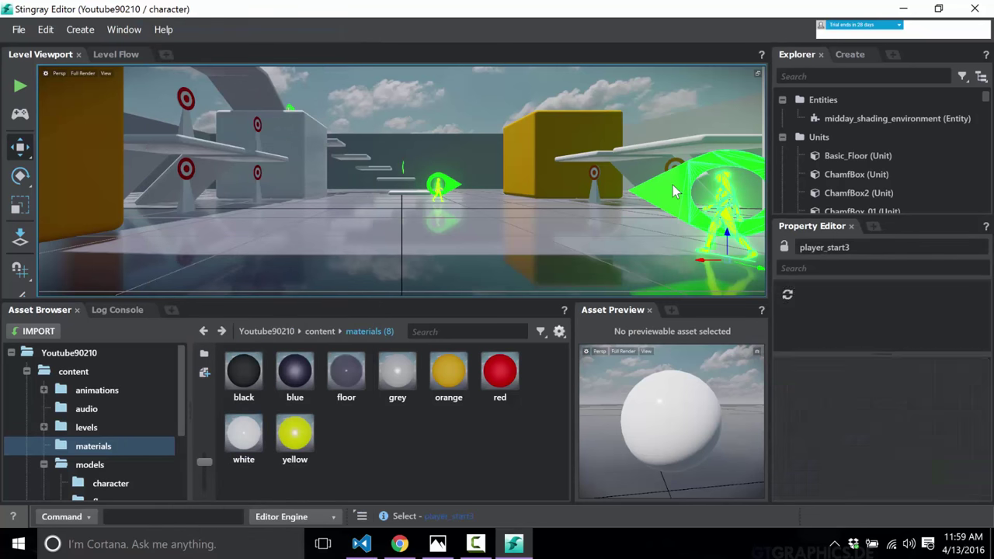
{"action": "left_click", "coordinate": [447, 185]}
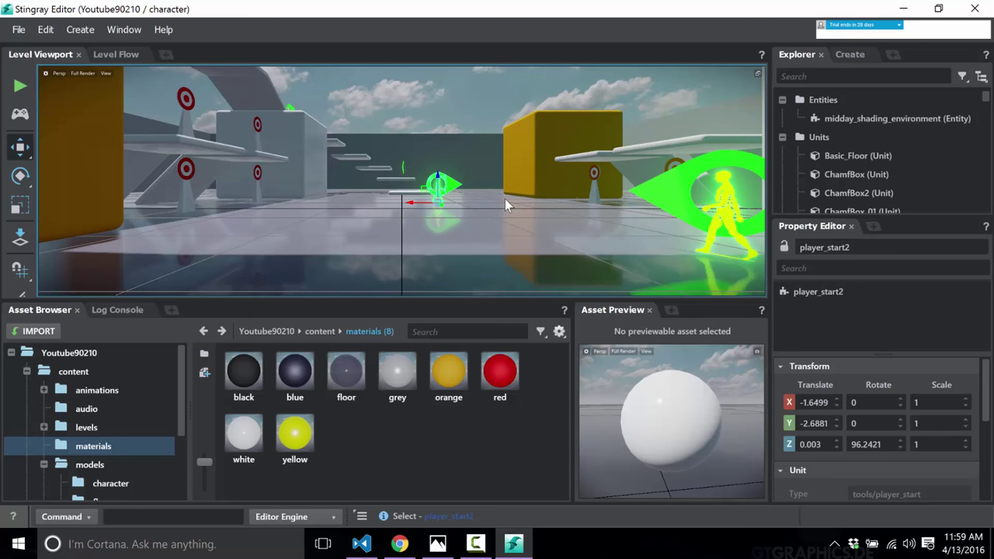
Step: Launch Scaleform Studio, dismiss its Getting Started screen, view its interface and close it again
{"action": "left_click", "coordinate": [123, 30]}
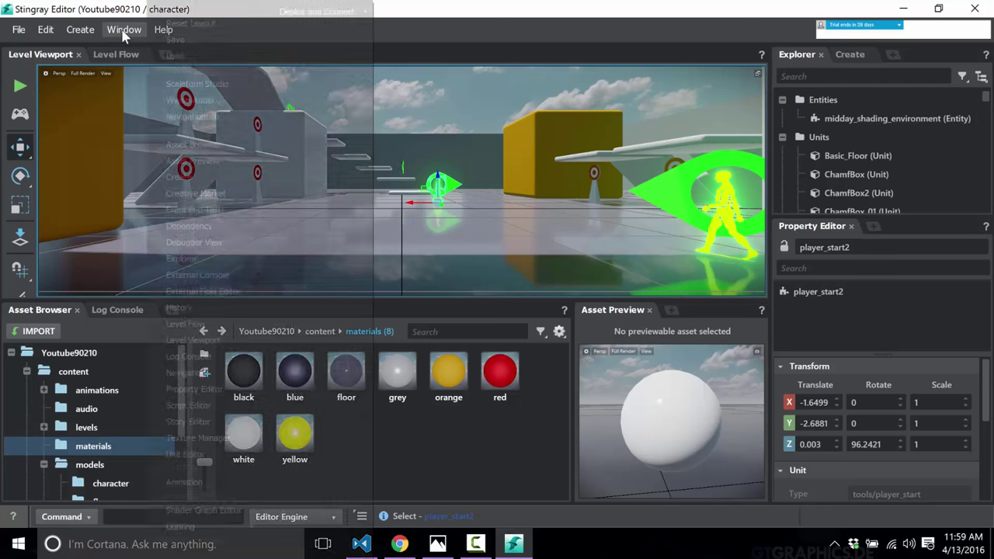
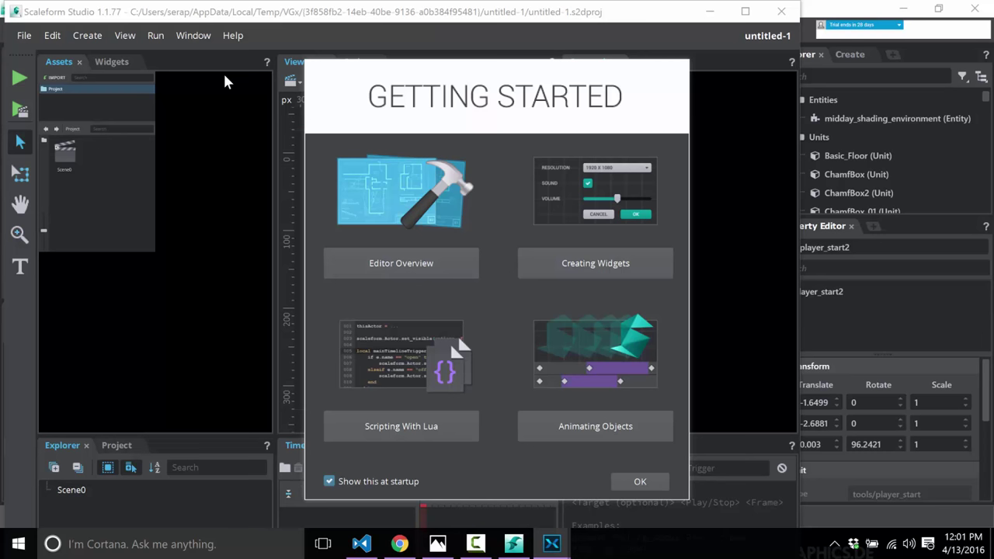
{"action": "left_click", "coordinate": [637, 481]}
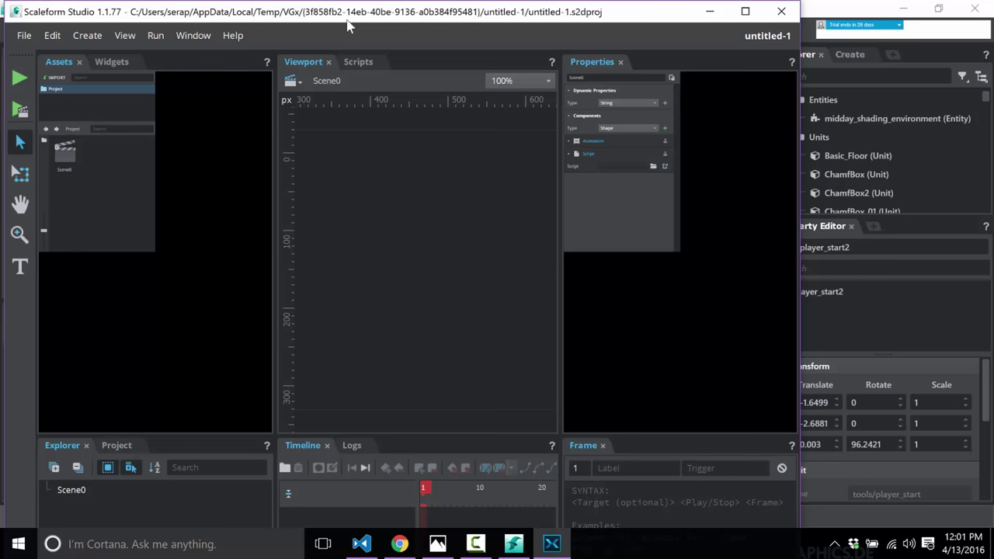
{"action": "left_click", "coordinate": [782, 12]}
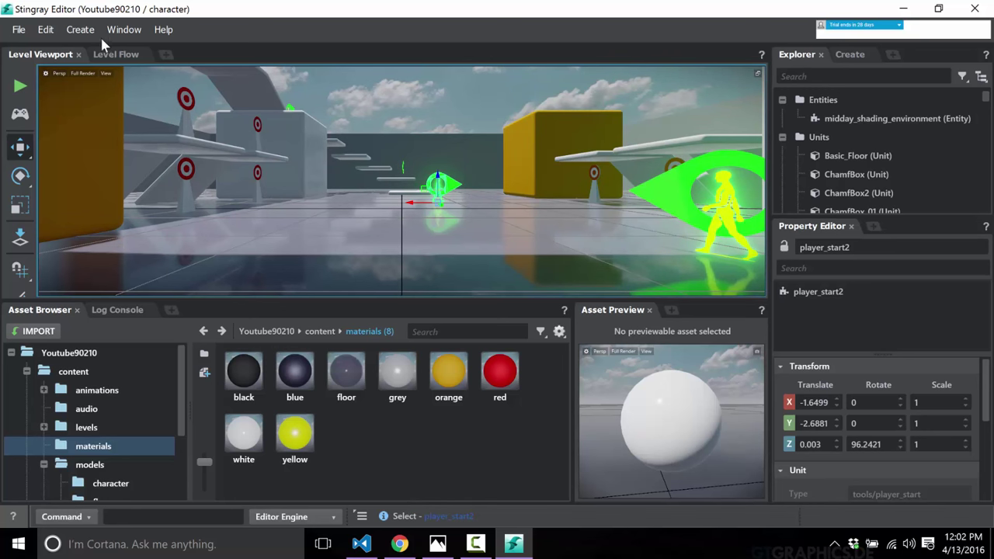
Step: Generate the level's NavMesh with the existing Navigation settings and close the Navigation window
{"action": "left_click", "coordinate": [129, 38]}
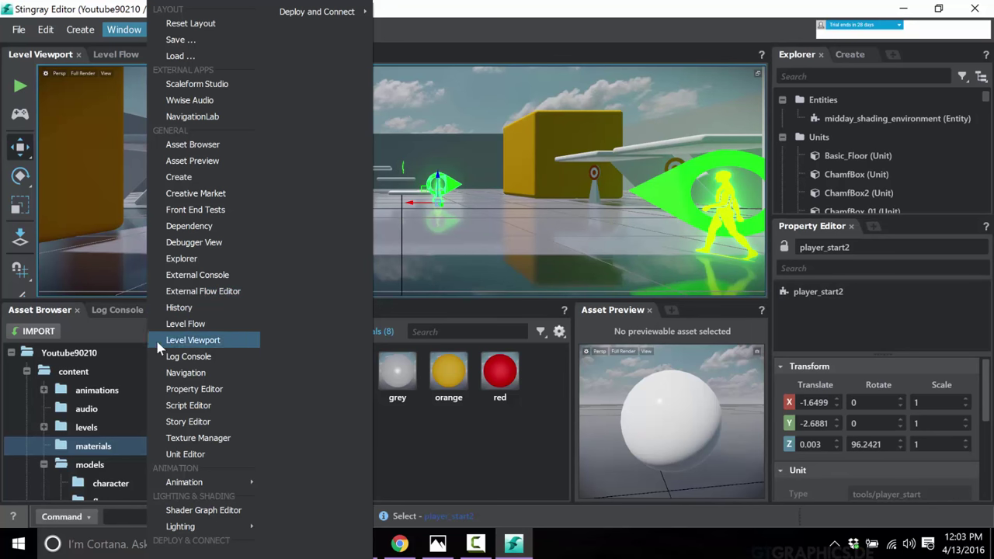
{"action": "left_click", "coordinate": [212, 375]}
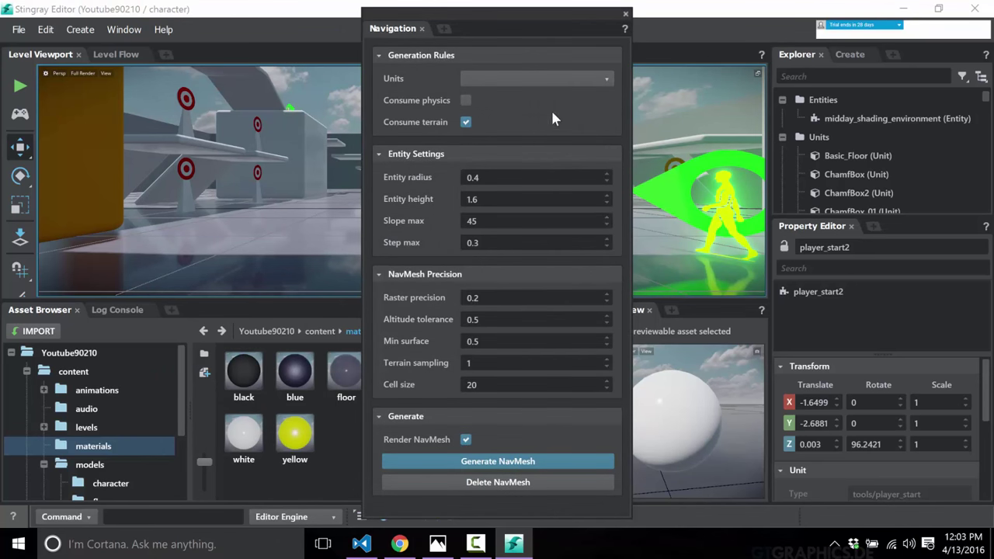
{"action": "left_click", "coordinate": [475, 463]}
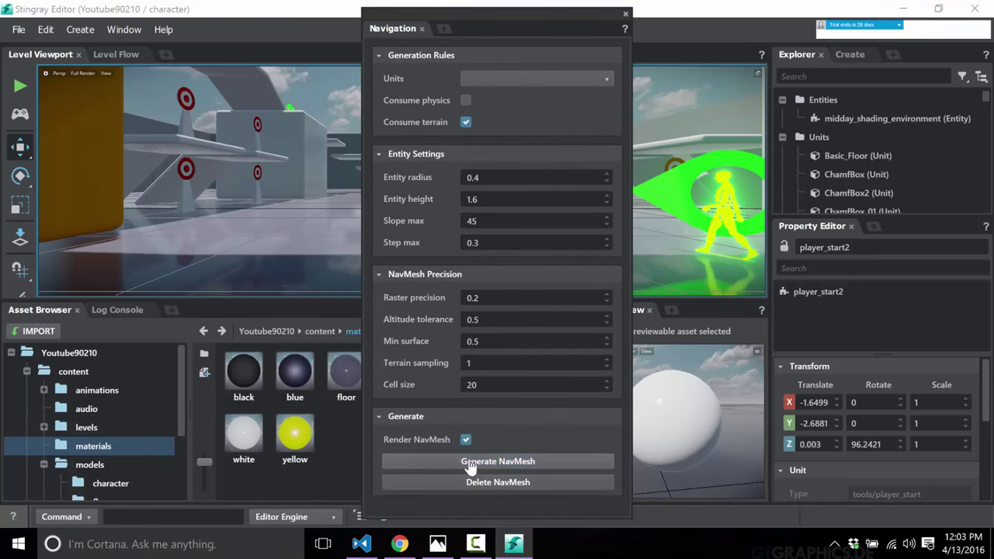
{"action": "left_click", "coordinate": [625, 15]}
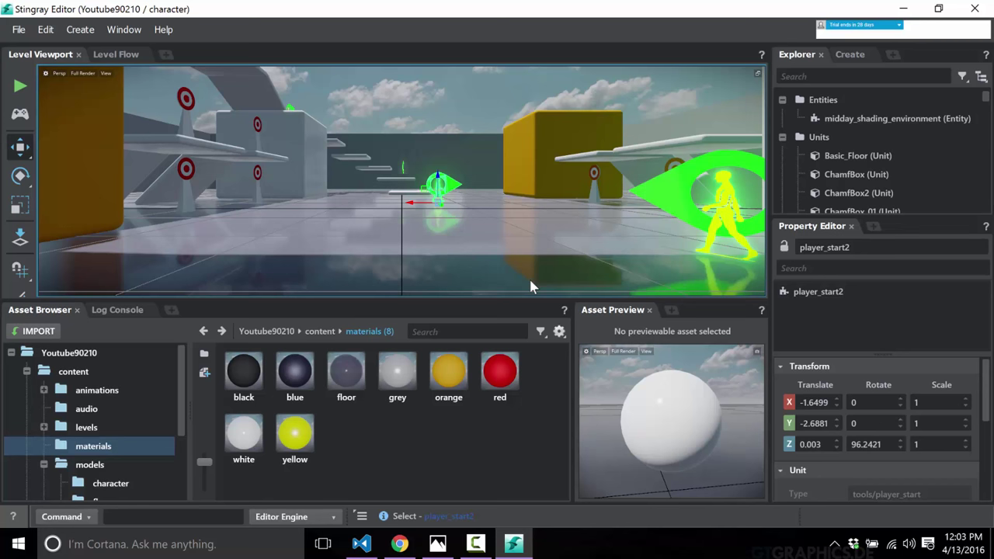
Step: Review the Deployer's packaging options for Windows, Android, iOS, PlayStation 4 and Xbox One, and close the Deployer
{"action": "left_click", "coordinate": [124, 30]}
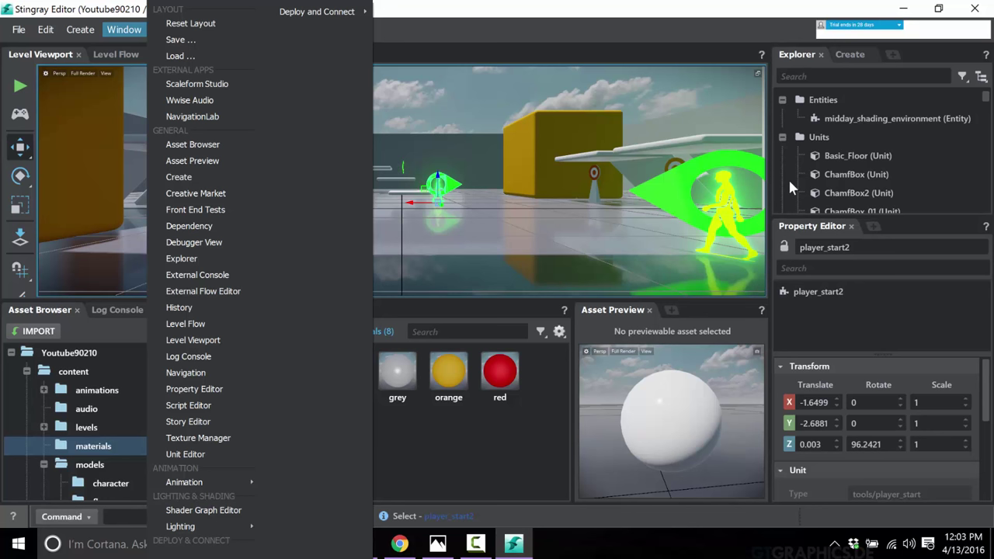
{"action": "mouse_move", "coordinate": [328, 11]}
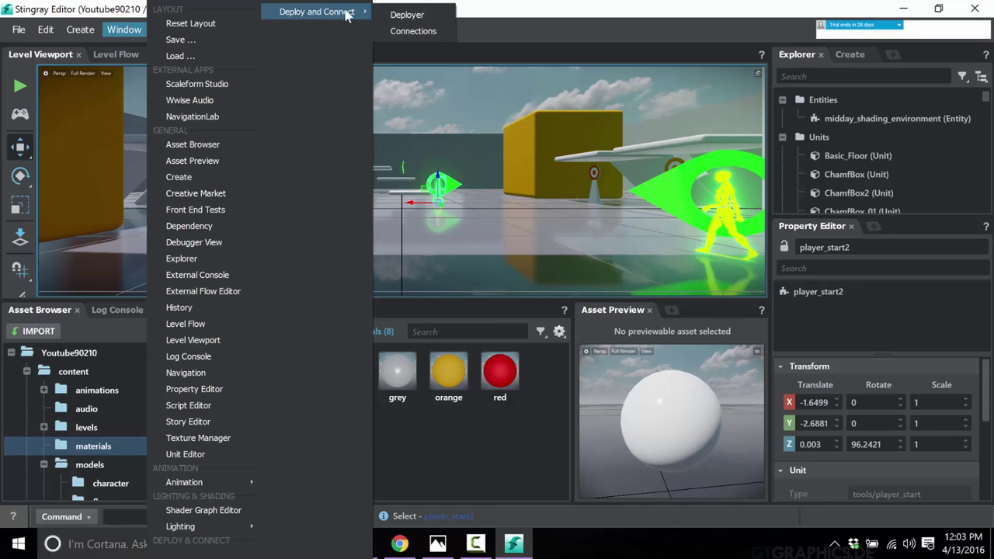
{"action": "left_click", "coordinate": [401, 16]}
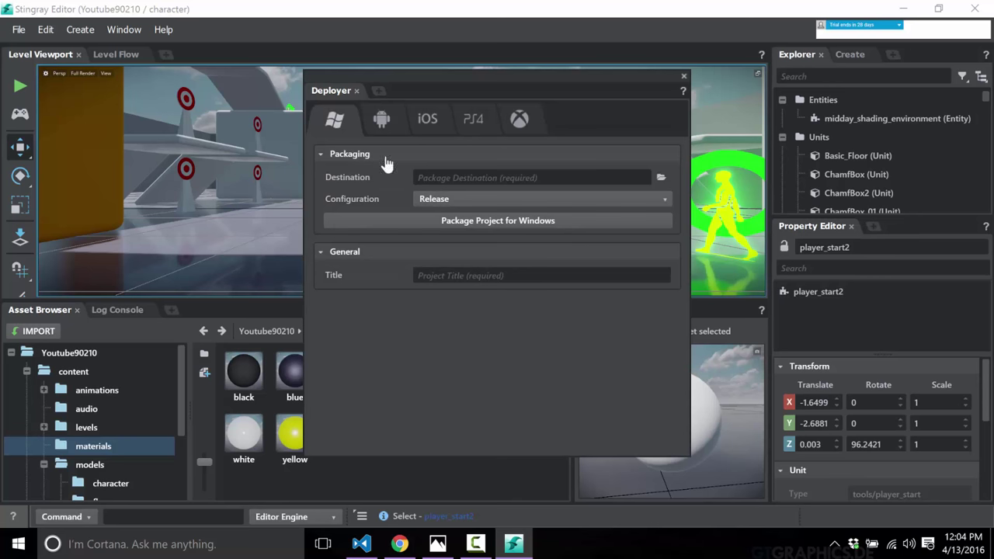
{"action": "left_click", "coordinate": [394, 118]}
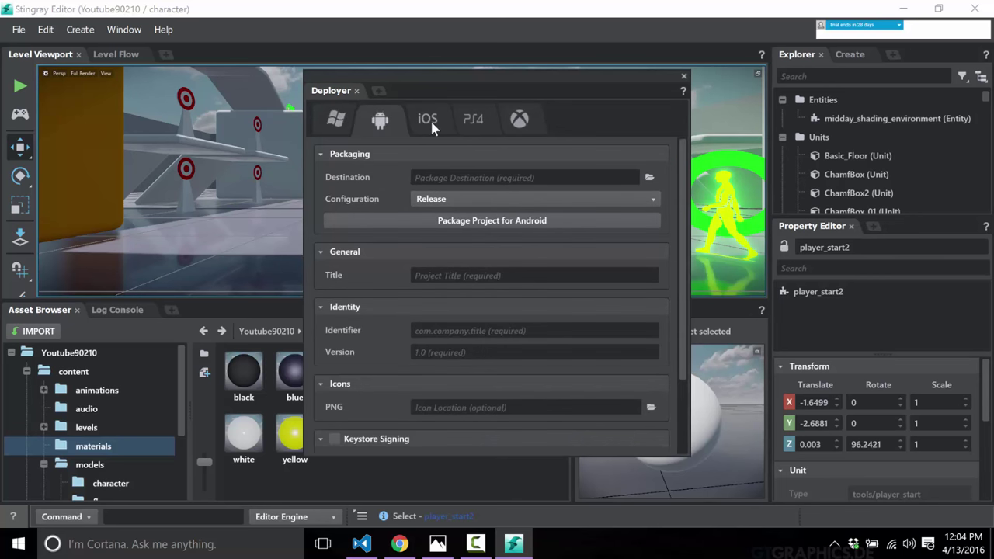
{"action": "left_click", "coordinate": [429, 122]}
{"action": "left_click", "coordinate": [472, 121]}
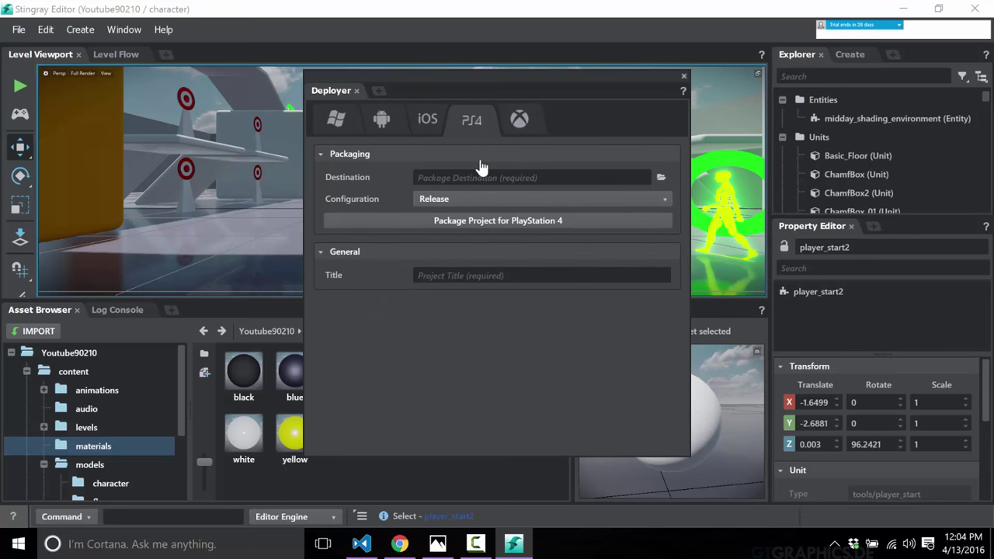
{"action": "left_click", "coordinate": [518, 119]}
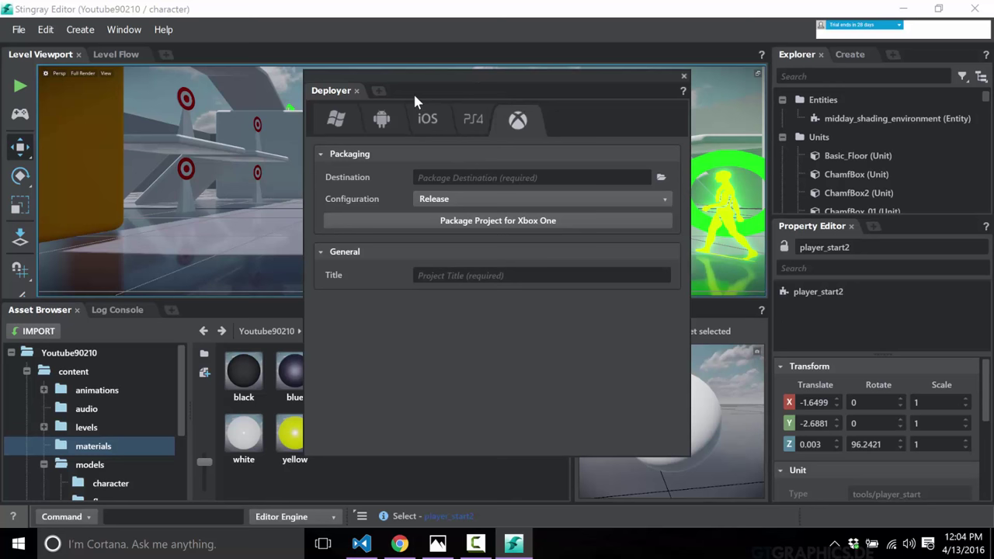
{"action": "left_click", "coordinate": [684, 78]}
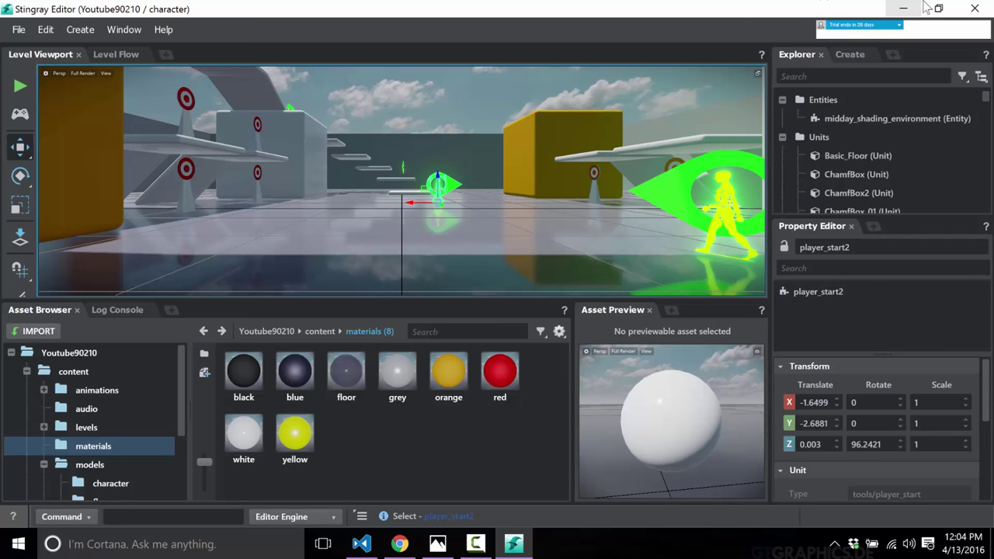
Step: Close the Youtube90210 project's editor and relaunch Stingray, agreeing to disable Windows Aero Composition for the session
{"action": "left_click", "coordinate": [969, 8]}
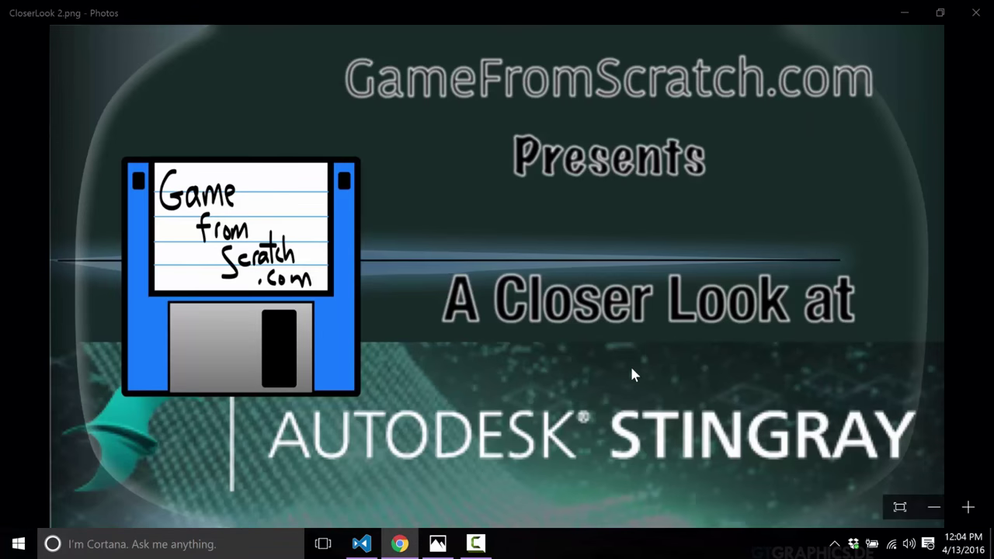
{"action": "key", "text": "super"}
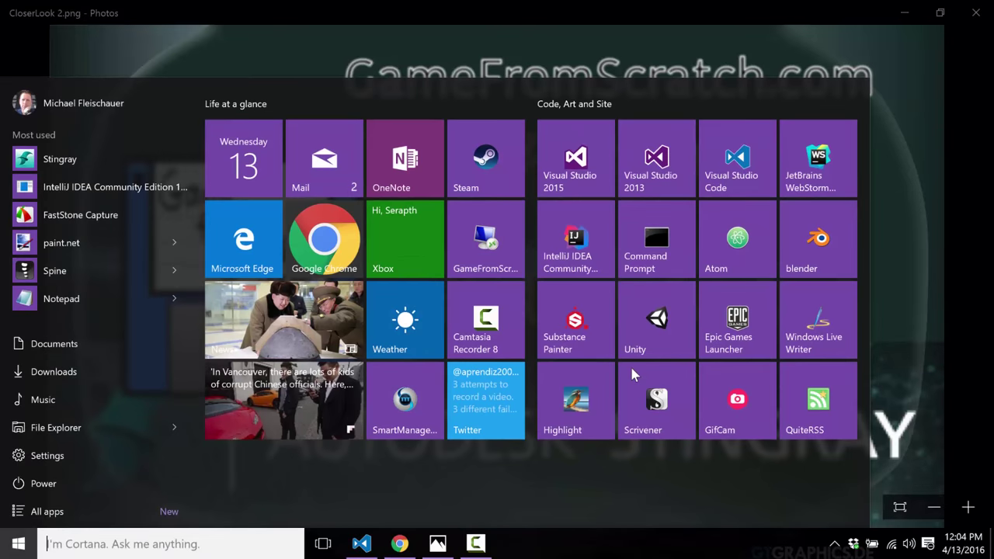
{"action": "type", "text": "sti"}
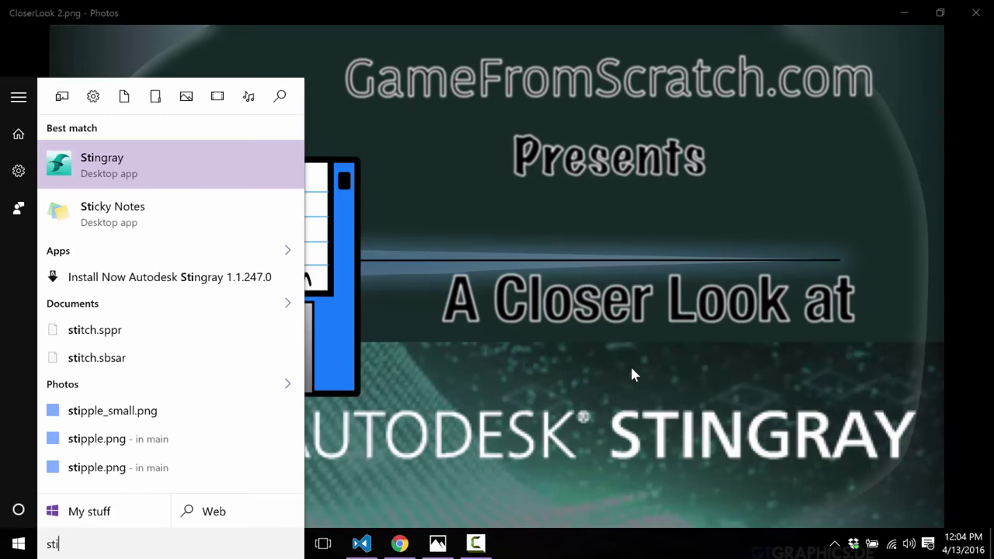
{"action": "type", "text": "n"}
{"action": "key", "text": "Return"}
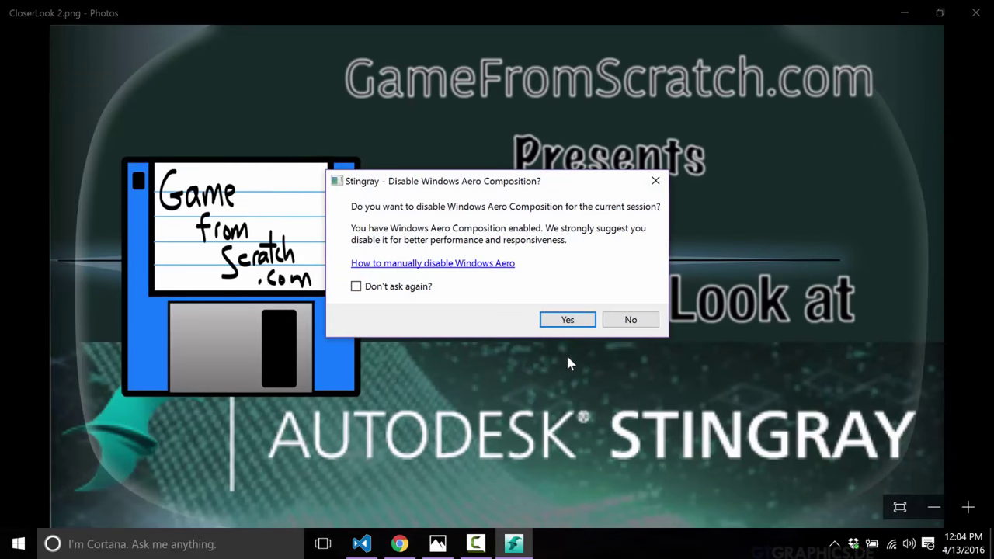
{"action": "left_click", "coordinate": [571, 319]}
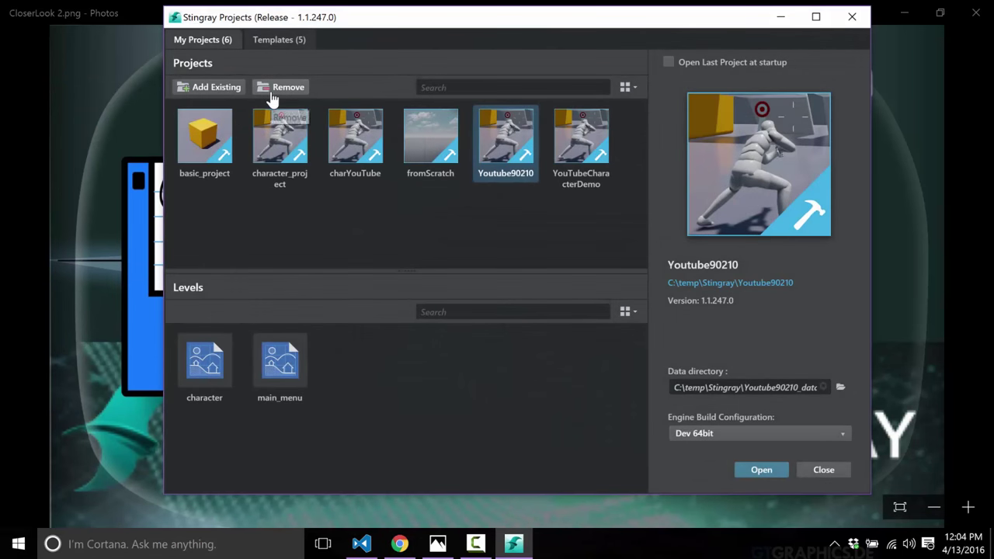
Step: Open the fromScratch project and dismiss the Getting Started tutorial window
{"action": "left_click", "coordinate": [448, 153]}
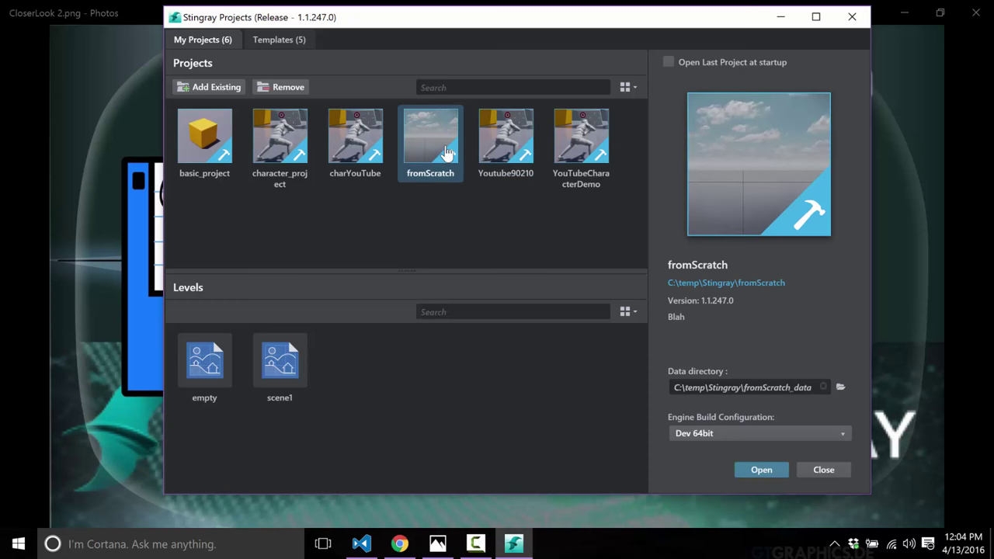
{"action": "double_click", "coordinate": [446, 147]}
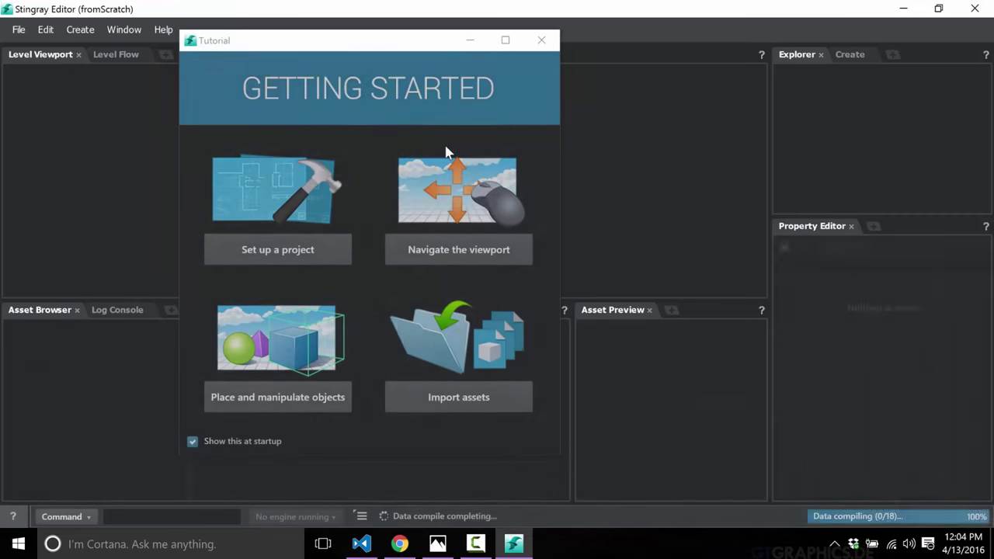
{"action": "left_click", "coordinate": [542, 40]}
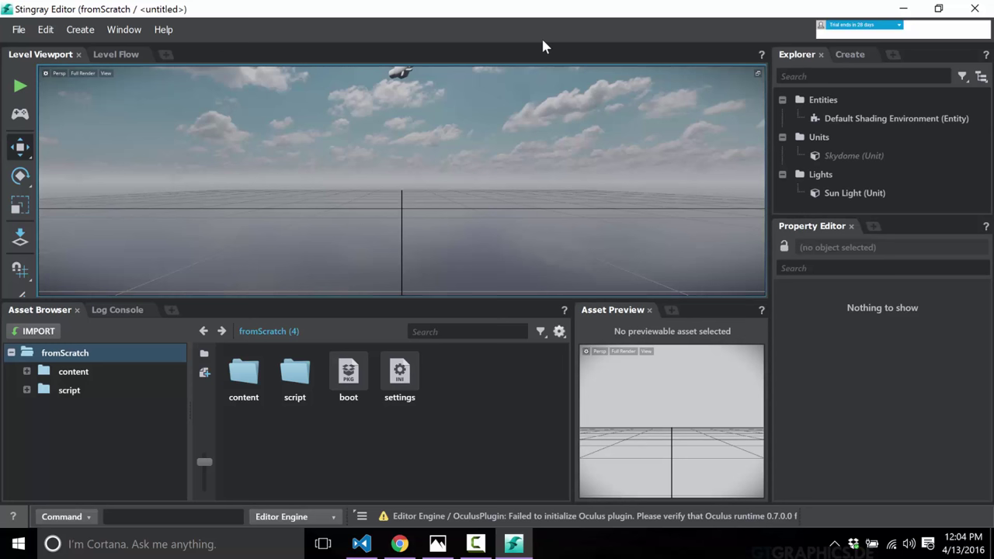
Step: Switch to File Explorer and open the Dev folder on the Data (D:) drive
{"action": "left_click", "coordinate": [19, 543]}
{"action": "left_click", "coordinate": [94, 432]}
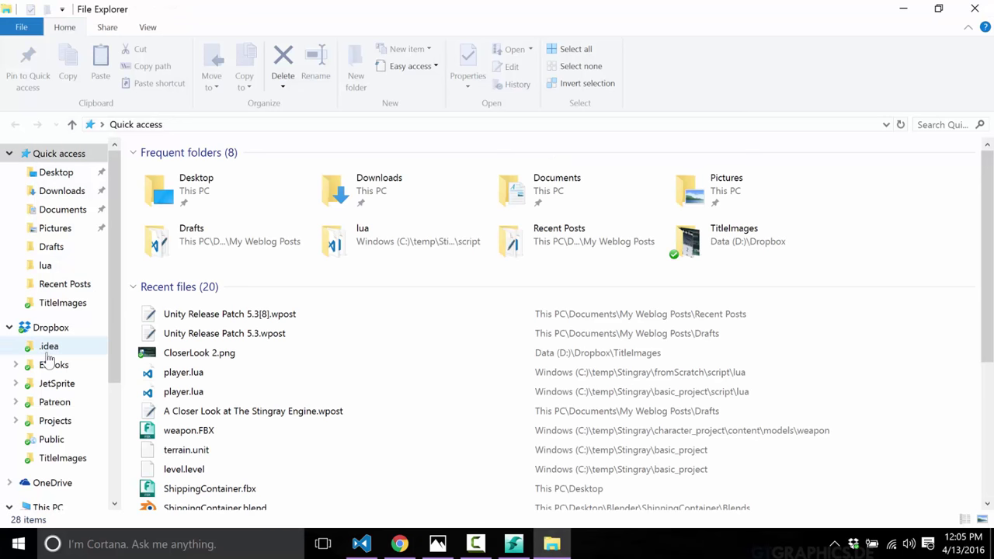
{"action": "scroll", "coordinate": [55, 381], "scroll_direction": "down", "scroll_amount": 1}
{"action": "left_click", "coordinate": [54, 465]}
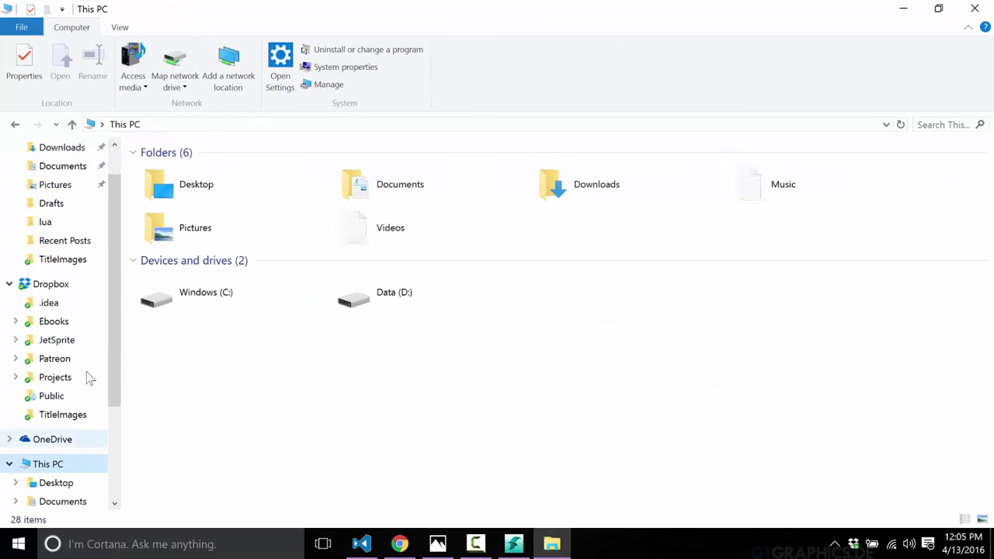
{"action": "double_click", "coordinate": [459, 304]}
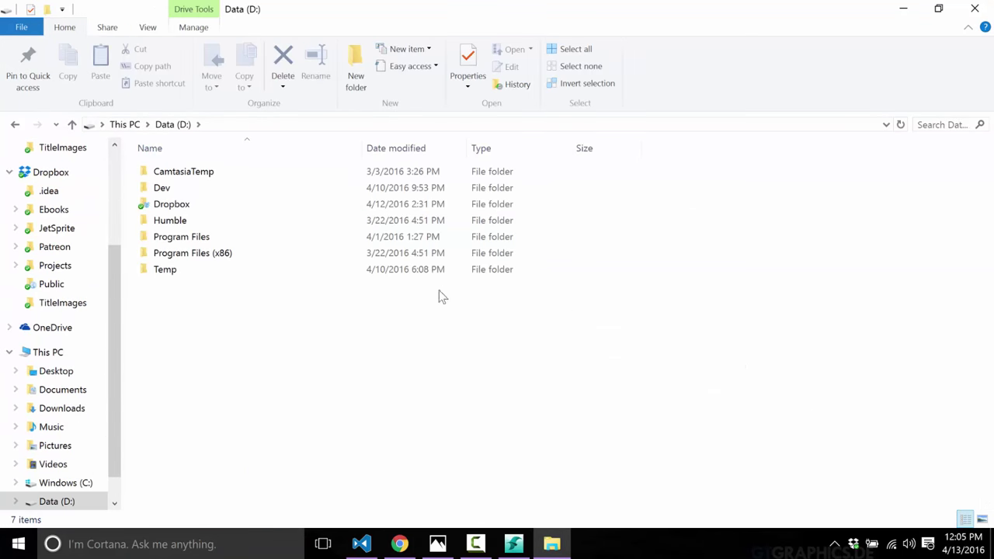
{"action": "double_click", "coordinate": [184, 189]}
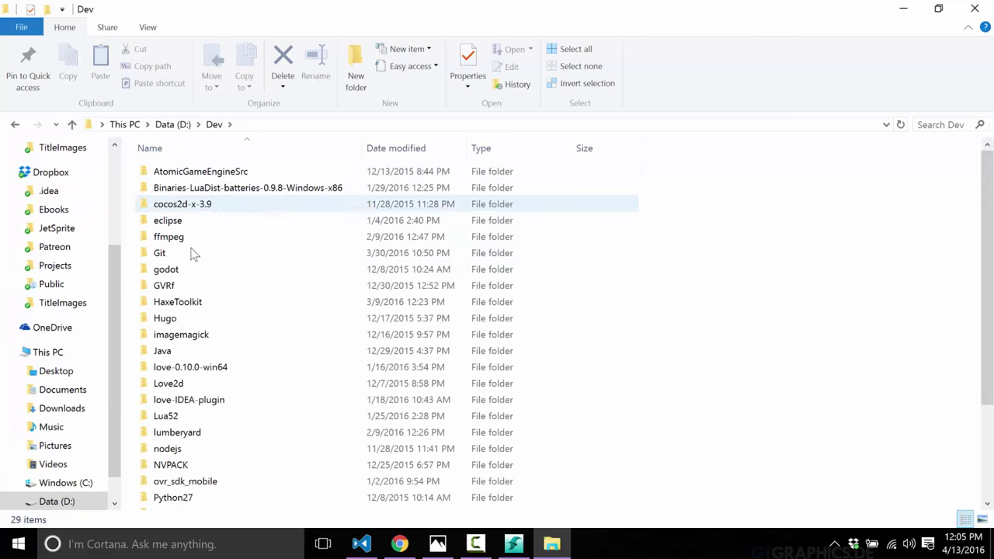
Step: Go into the Stringray\Stingray\1.1.247.0 installation folder and select its core folder
{"action": "scroll", "coordinate": [196, 421], "scroll_direction": "down", "scroll_amount": 2}
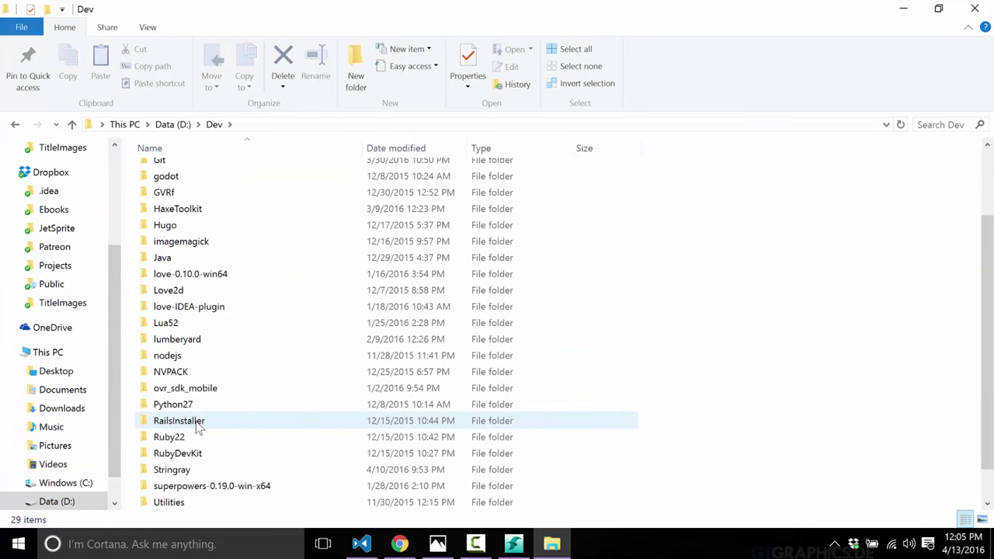
{"action": "double_click", "coordinate": [187, 469]}
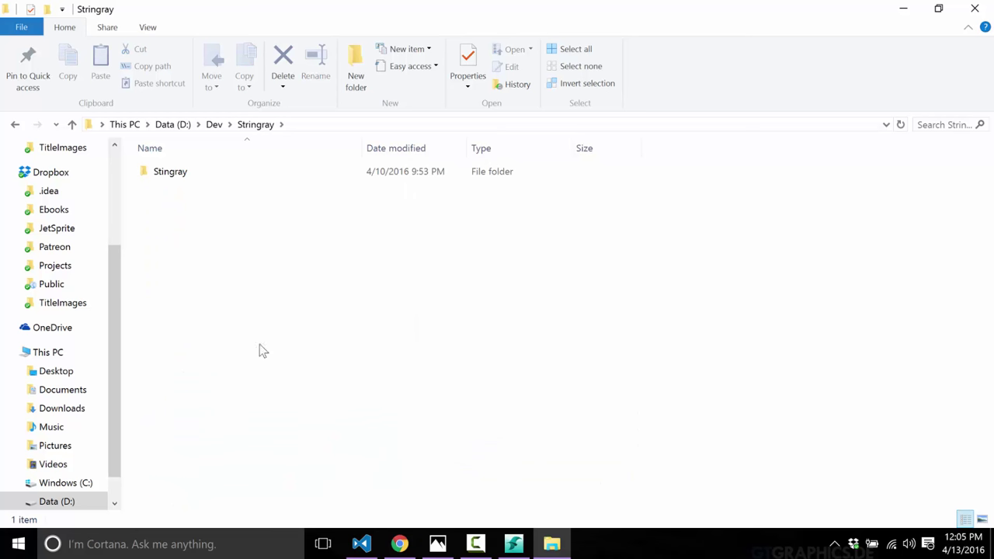
{"action": "left_click", "coordinate": [181, 174]}
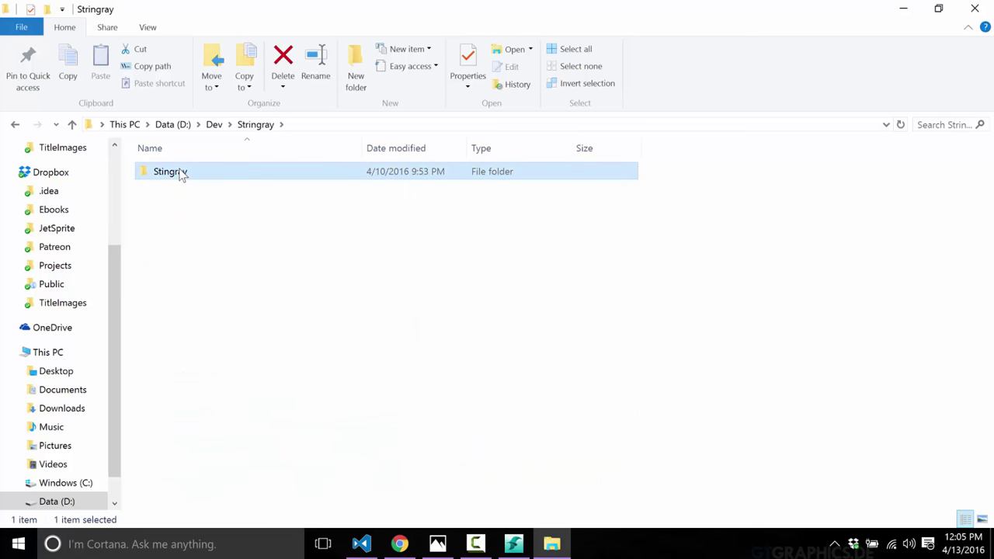
{"action": "double_click", "coordinate": [181, 174]}
{"action": "double_click", "coordinate": [178, 170]}
{"action": "left_click", "coordinate": [180, 171]}
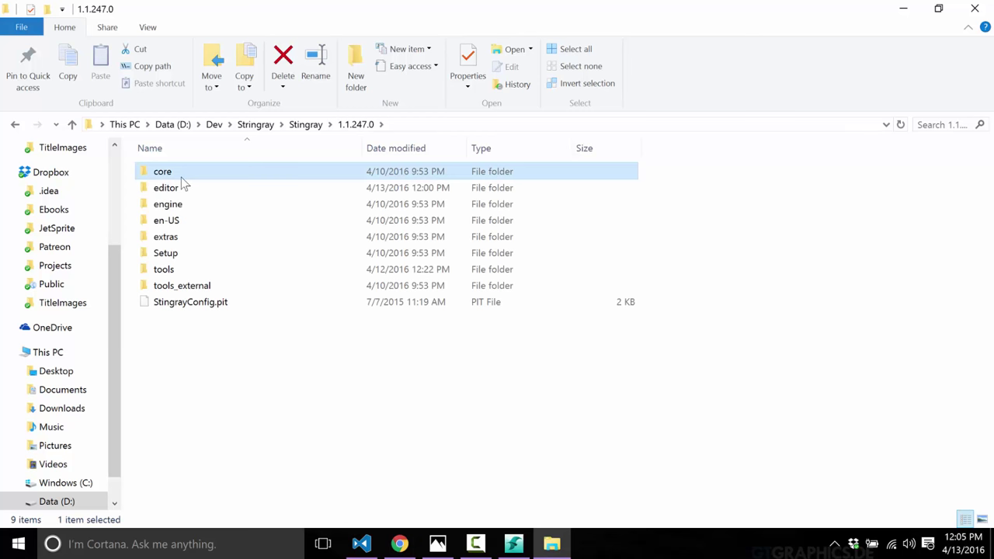
Step: Open the core folder in Visual Studio Code and bring its window to the front
{"action": "right_click", "coordinate": [170, 179]}
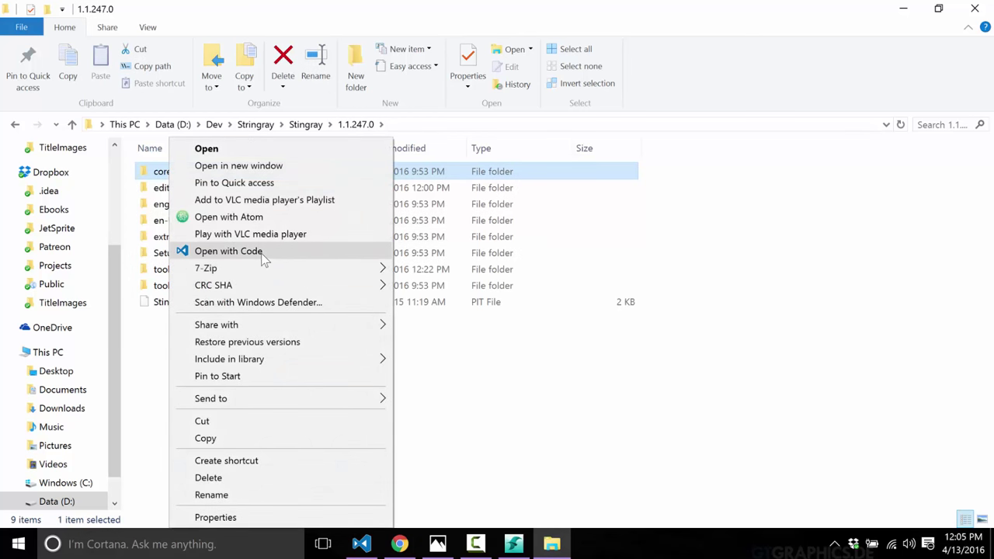
{"action": "left_click", "coordinate": [261, 256]}
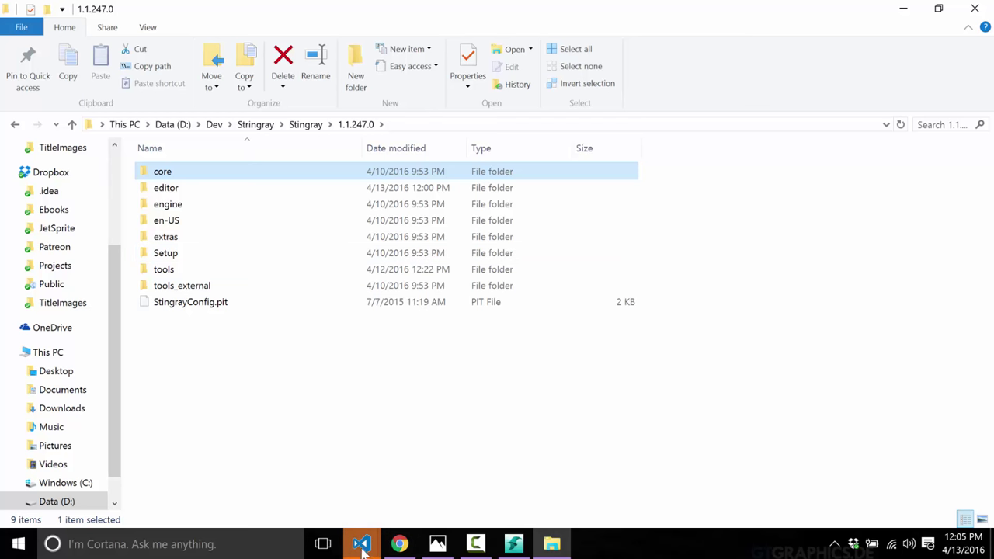
{"action": "mouse_move", "coordinate": [363, 546]}
{"action": "left_click", "coordinate": [404, 487]}
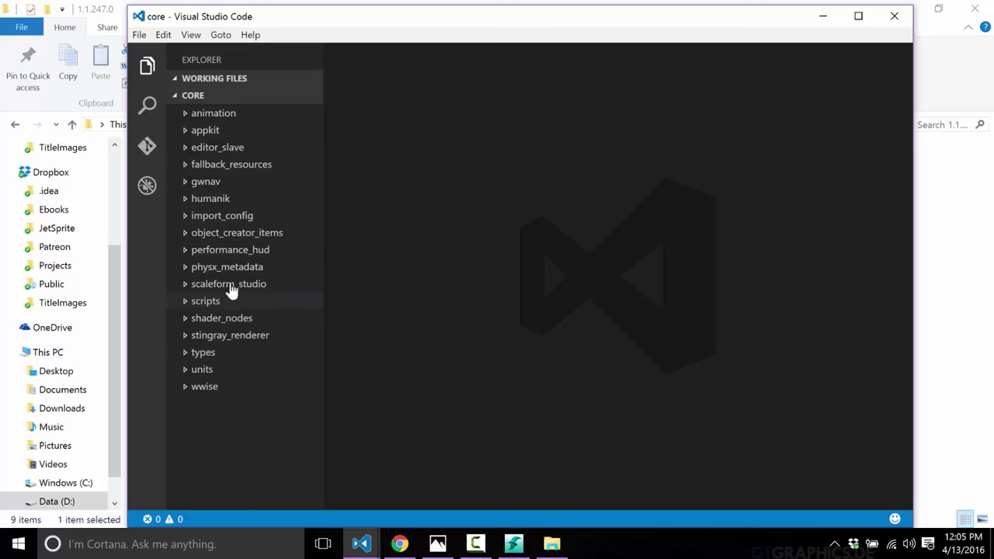
Step: Open simple_project.lua from appkit/lua and read through its configuration, level-loading, init and update code
{"action": "left_click", "coordinate": [205, 130]}
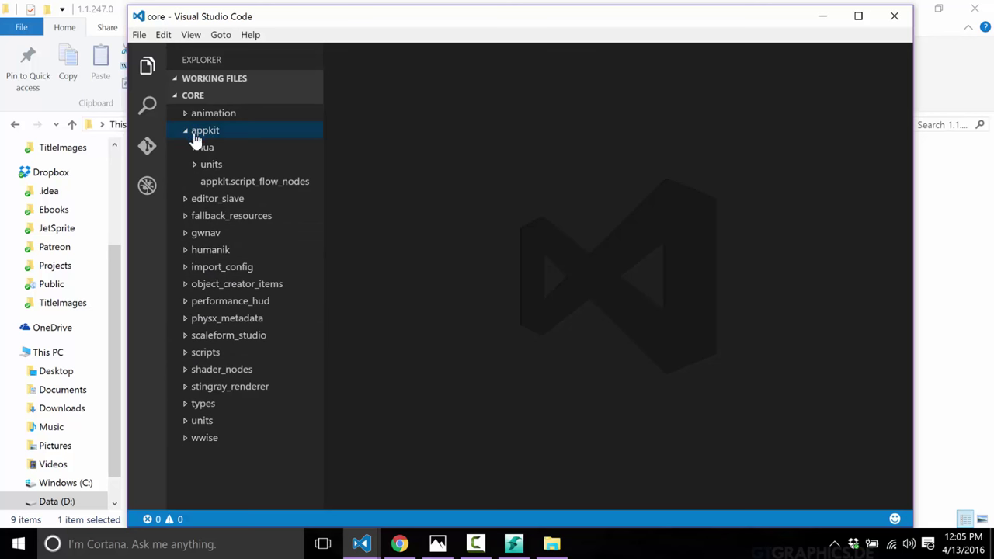
{"action": "left_click", "coordinate": [205, 148]}
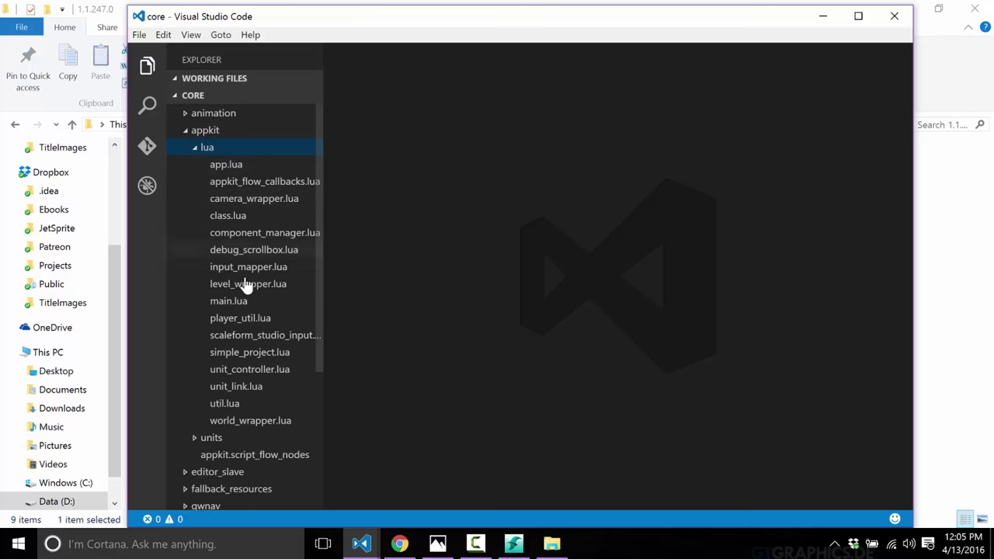
{"action": "left_click", "coordinate": [260, 353]}
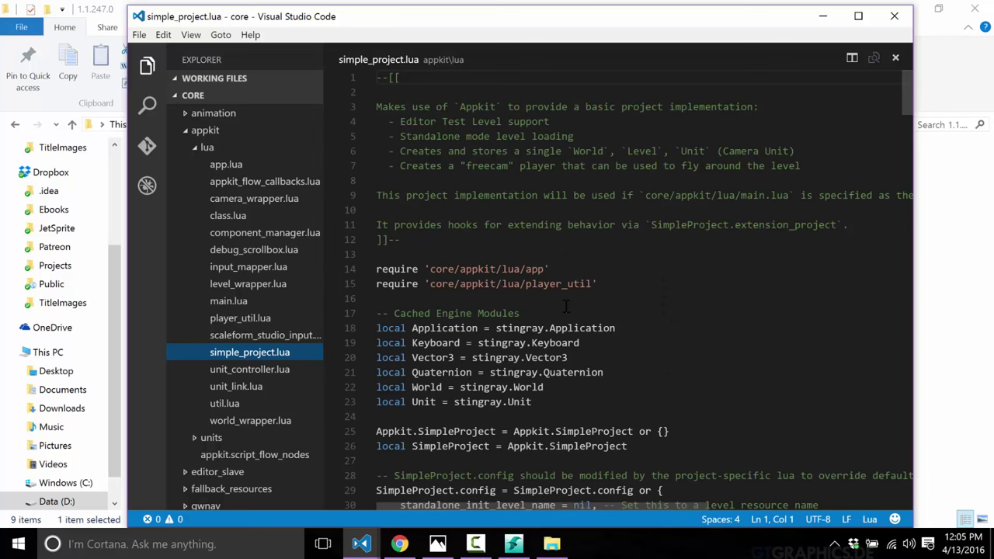
{"action": "scroll", "coordinate": [548, 245], "scroll_direction": "down", "scroll_amount": 6}
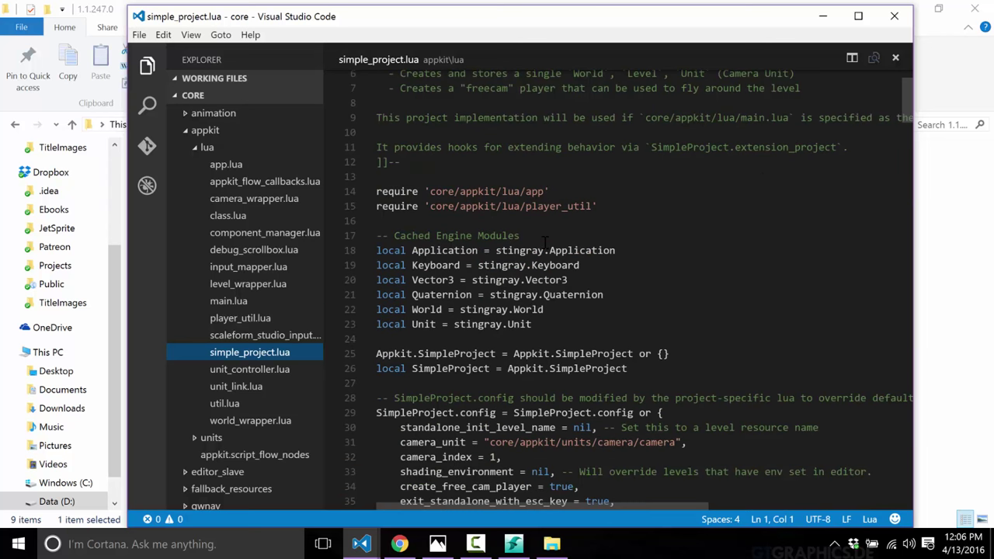
{"action": "scroll", "coordinate": [548, 245], "scroll_direction": "down", "scroll_amount": 10}
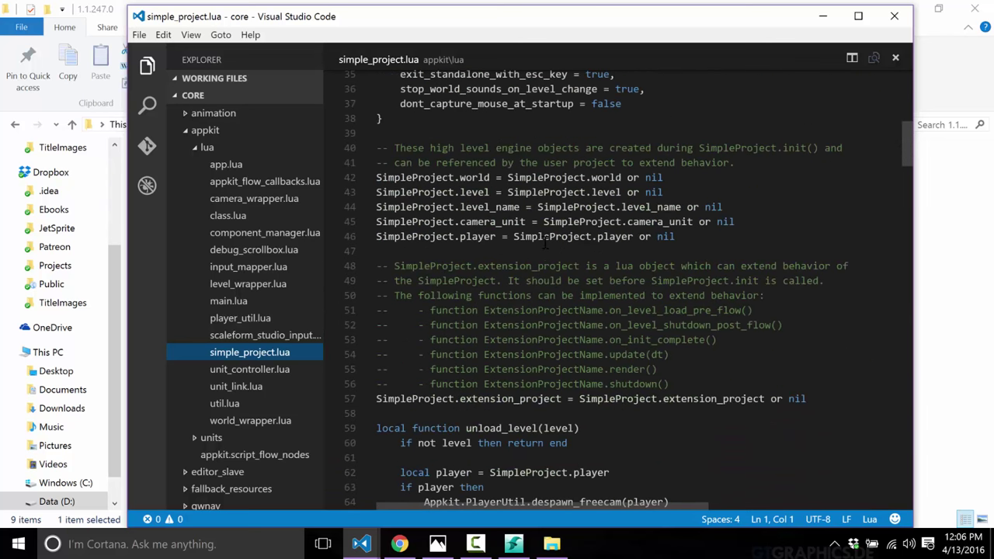
{"action": "scroll", "coordinate": [544, 247], "scroll_direction": "down", "scroll_amount": 16}
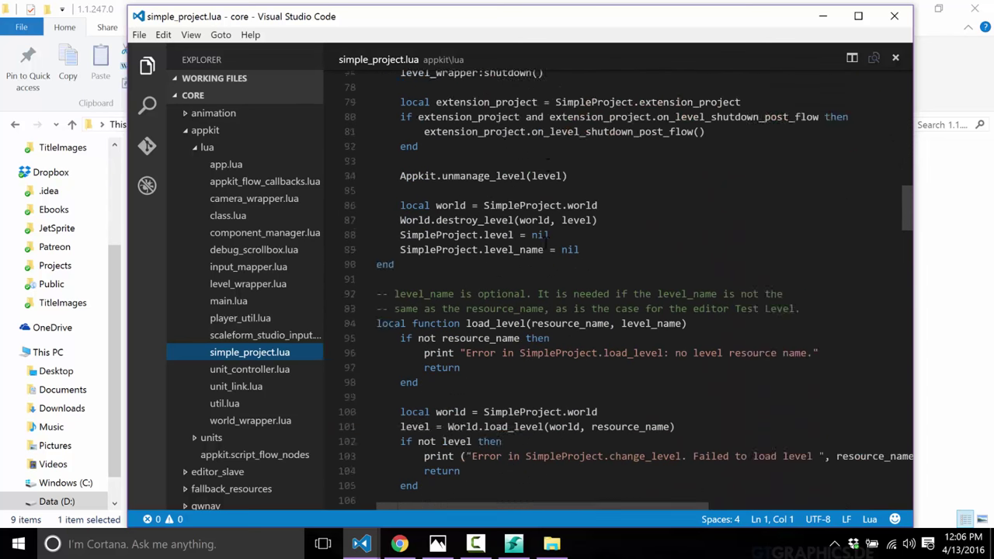
{"action": "scroll", "coordinate": [546, 245], "scroll_direction": "down", "scroll_amount": 15}
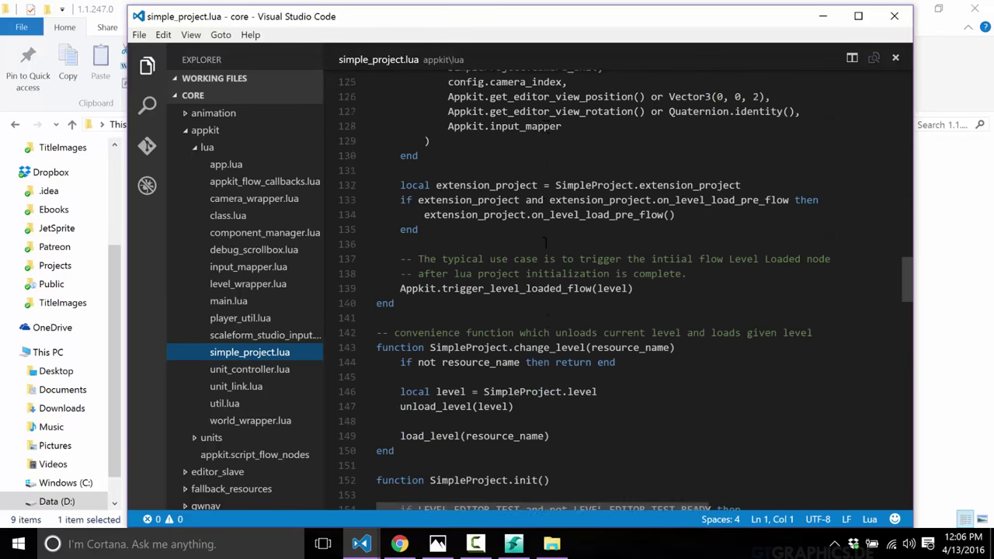
{"action": "scroll", "coordinate": [544, 250], "scroll_direction": "down", "scroll_amount": 15}
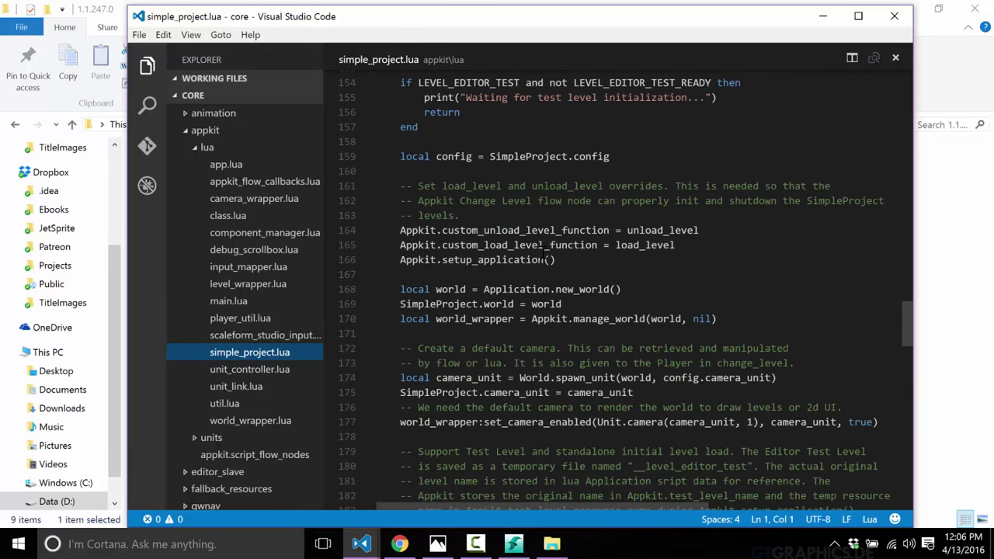
{"action": "scroll", "coordinate": [249, 264], "scroll_direction": "down", "scroll_amount": 5}
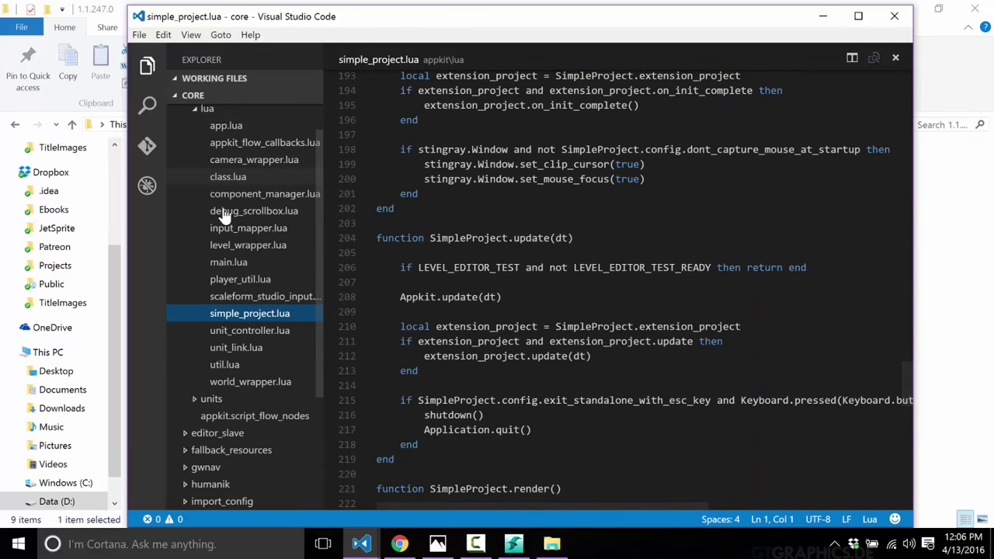
Step: Open humanik.lua from humanik/lua and look through its node definitions and selection code
{"action": "scroll", "coordinate": [231, 325], "scroll_direction": "down", "scroll_amount": 1}
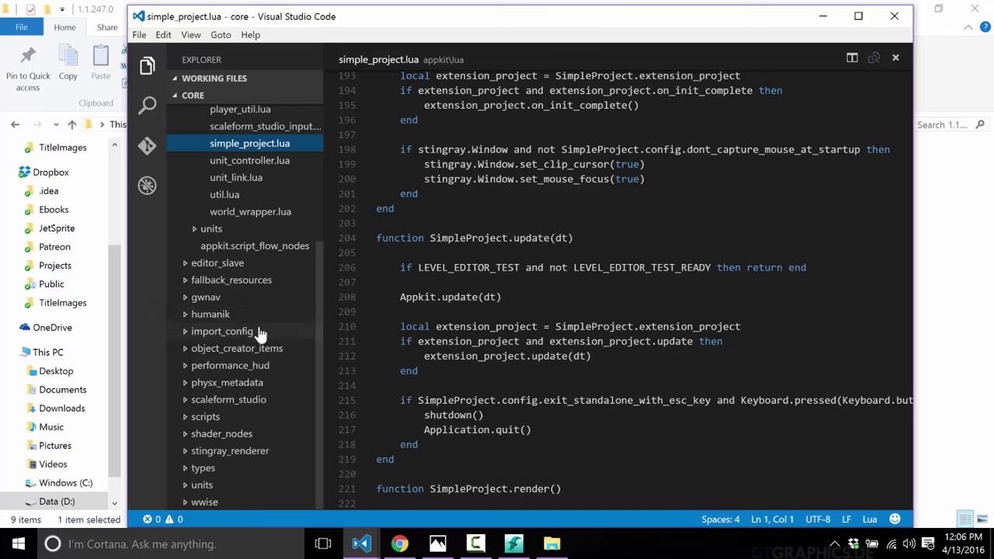
{"action": "left_click", "coordinate": [189, 317]}
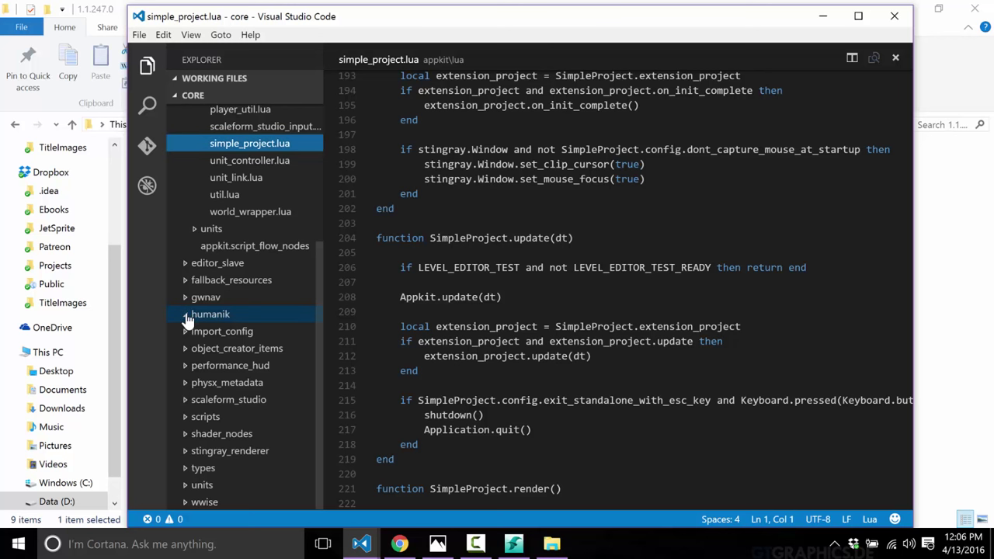
{"action": "left_click", "coordinate": [208, 332]}
{"action": "left_click", "coordinate": [236, 350]}
{"action": "scroll", "coordinate": [839, 251], "scroll_direction": "down", "scroll_amount": 19}
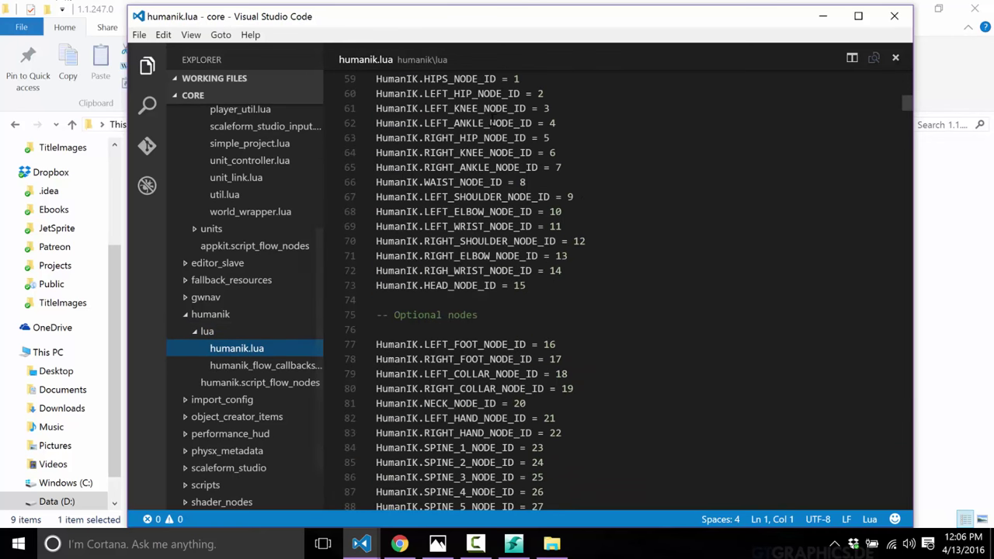
{"action": "scroll", "coordinate": [559, 215], "scroll_direction": "down", "scroll_amount": 5}
{"action": "scroll", "coordinate": [559, 215], "scroll_direction": "down", "scroll_amount": 20}
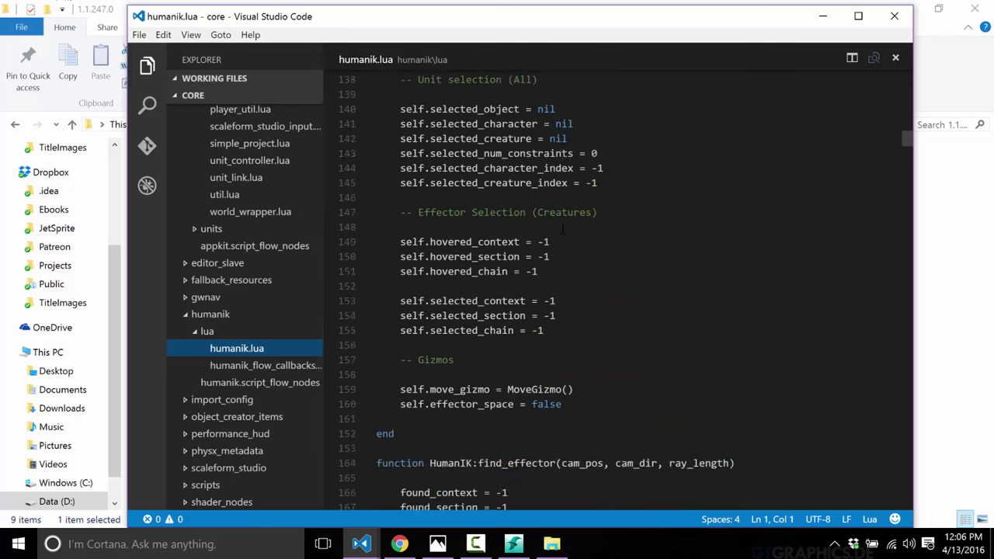
Step: Examine the unit files in appkit/units and in the core units folder, including the primitives subfolder
{"action": "left_click", "coordinate": [208, 239]}
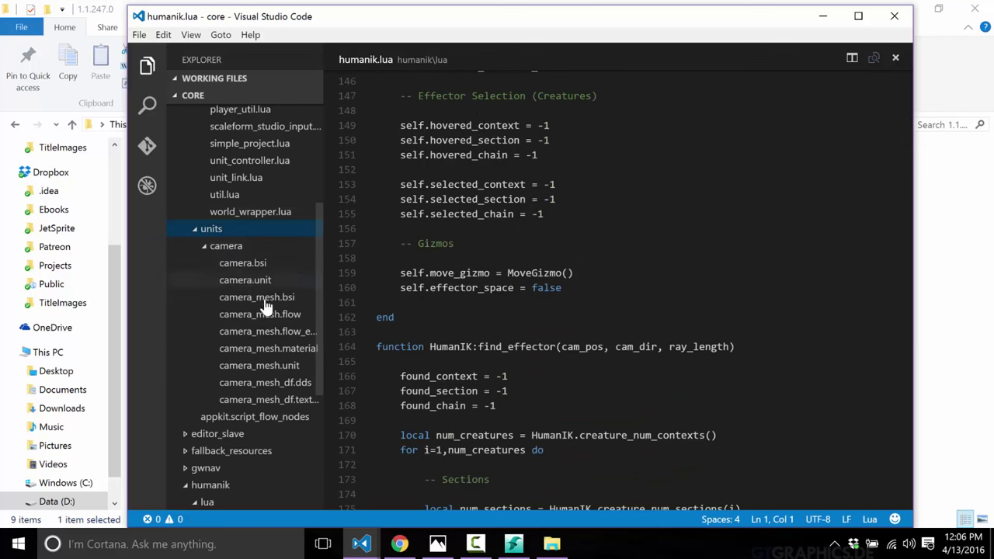
{"action": "scroll", "coordinate": [261, 373], "scroll_direction": "down", "scroll_amount": 5}
{"action": "scroll", "coordinate": [235, 398], "scroll_direction": "down", "scroll_amount": 1}
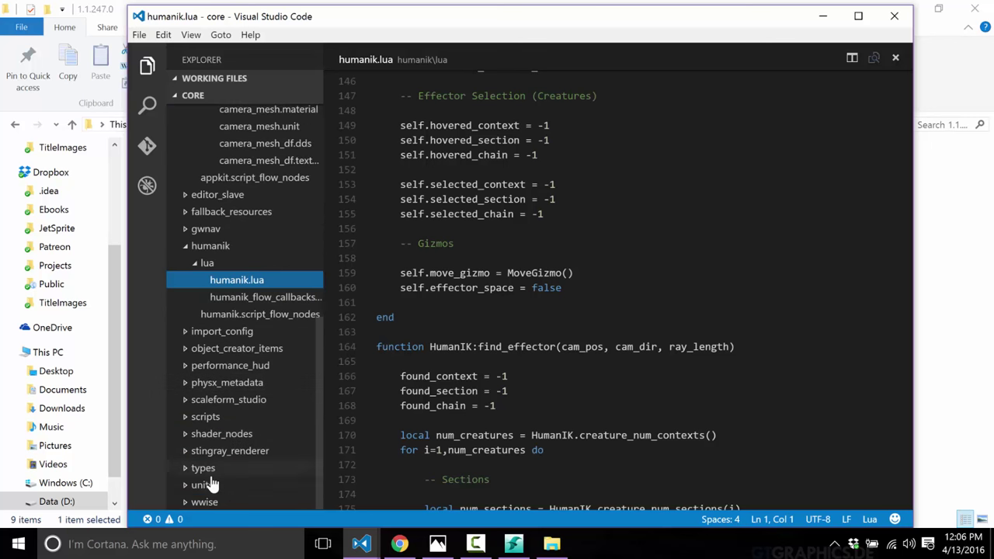
{"action": "left_click", "coordinate": [202, 485]}
{"action": "scroll", "coordinate": [315, 428], "scroll_direction": "down", "scroll_amount": 10}
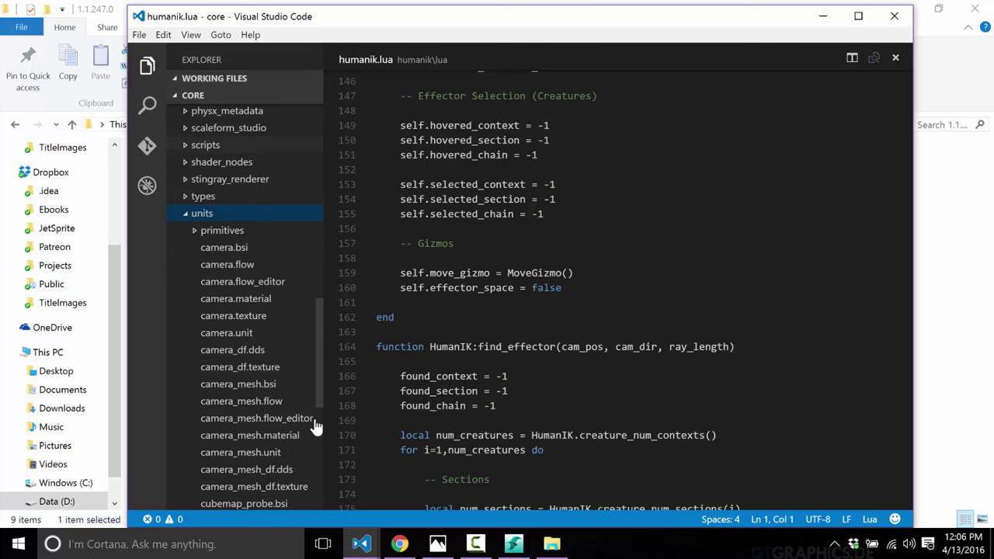
{"action": "scroll", "coordinate": [278, 303], "scroll_direction": "down", "scroll_amount": 5}
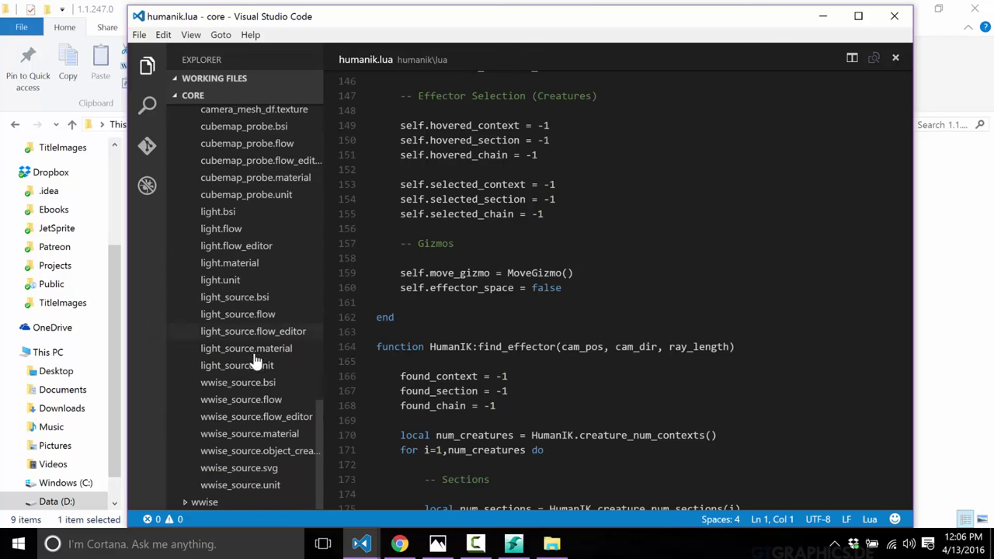
{"action": "scroll", "coordinate": [260, 341], "scroll_direction": "up", "scroll_amount": 4}
{"action": "scroll", "coordinate": [248, 293], "scroll_direction": "up", "scroll_amount": 5}
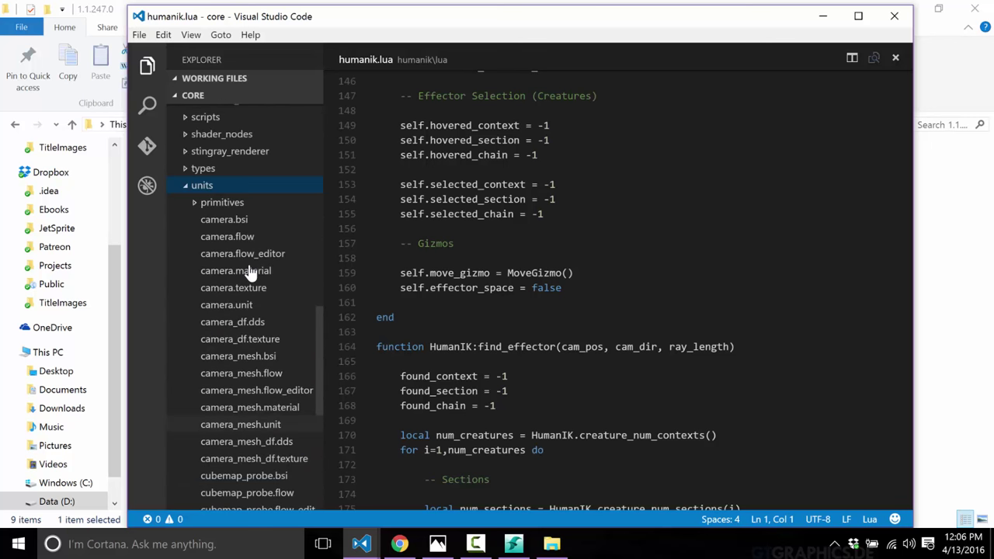
{"action": "left_click", "coordinate": [225, 243]}
{"action": "scroll", "coordinate": [260, 307], "scroll_direction": "down", "scroll_amount": 5}
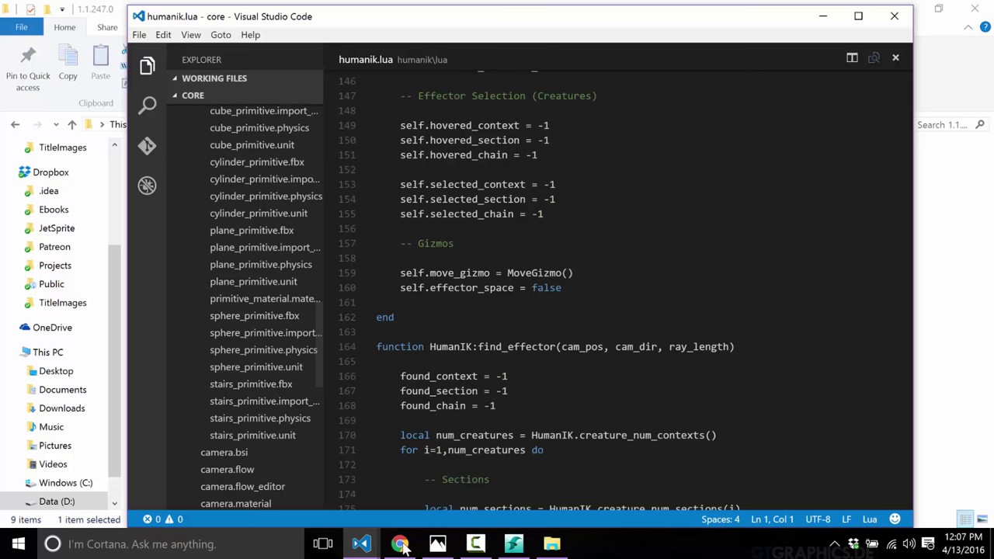
Step: Switch to the Stingray Editor and review boot.package in the Script Editor, from the config entries to ADD_PACKAGES
{"action": "left_click", "coordinate": [515, 546]}
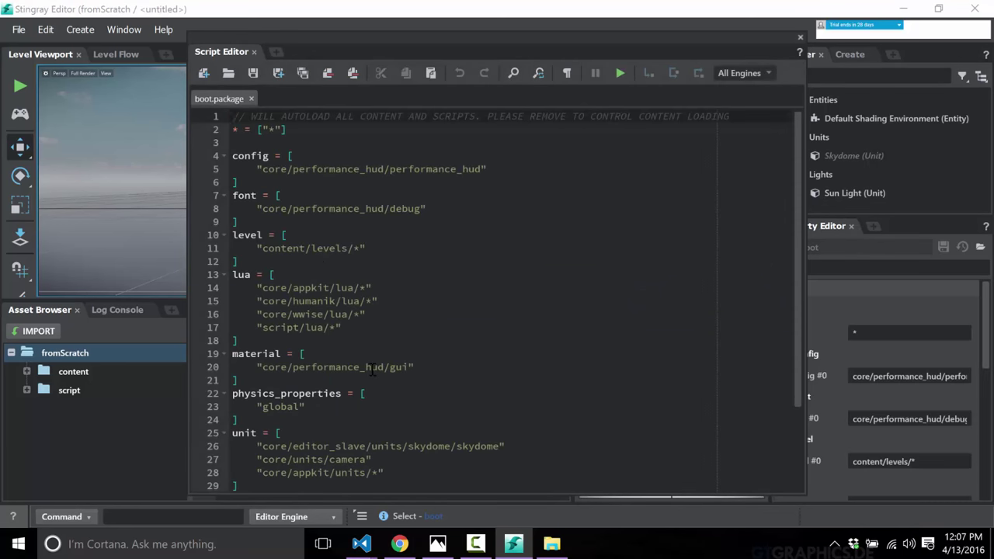
{"action": "scroll", "coordinate": [373, 370], "scroll_direction": "down", "scroll_amount": 5}
{"action": "scroll", "coordinate": [423, 365], "scroll_direction": "up", "scroll_amount": 5}
{"action": "scroll", "coordinate": [385, 225], "scroll_direction": "down", "scroll_amount": 5}
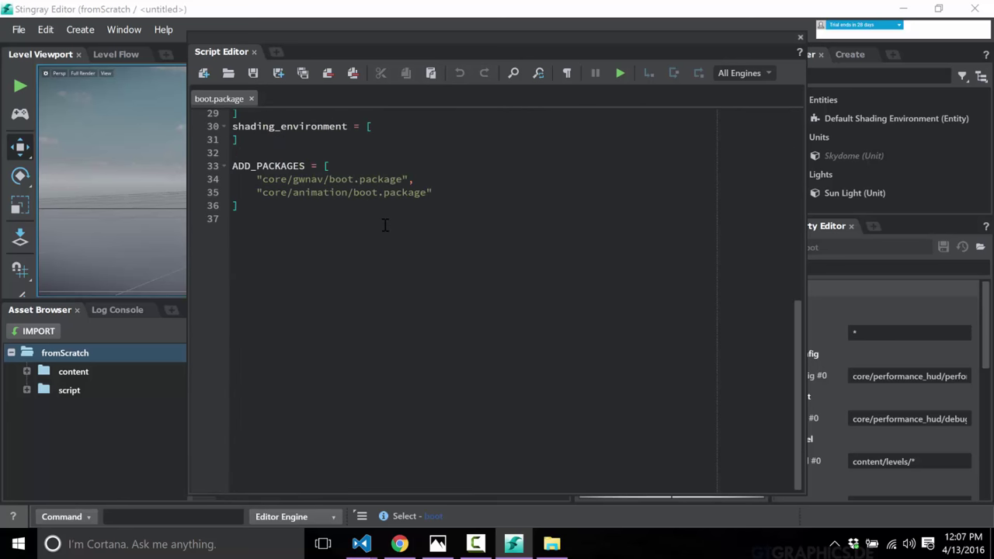
{"action": "scroll", "coordinate": [385, 225], "scroll_direction": "up", "scroll_amount": 5}
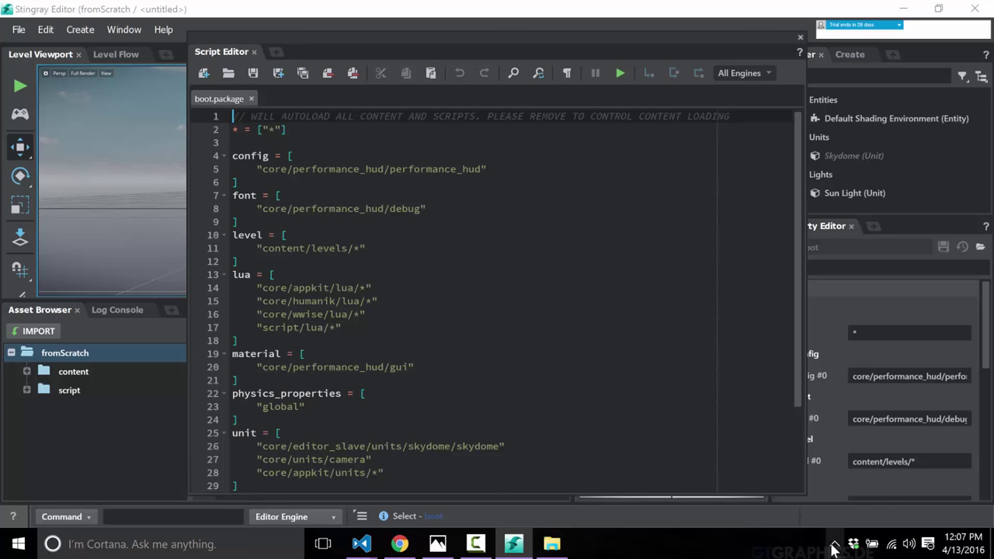
{"action": "left_click", "coordinate": [475, 544]}
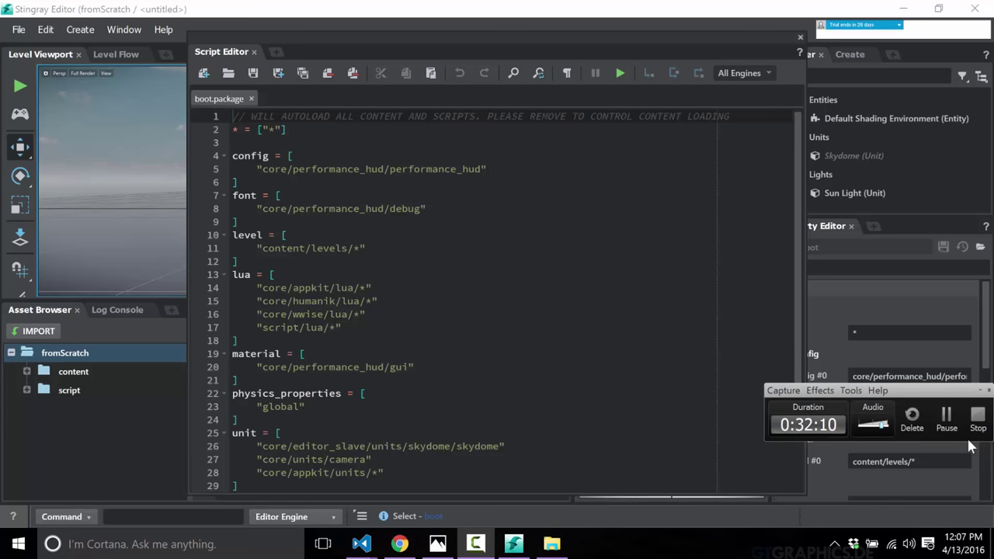
{"action": "left_click", "coordinate": [946, 417]}
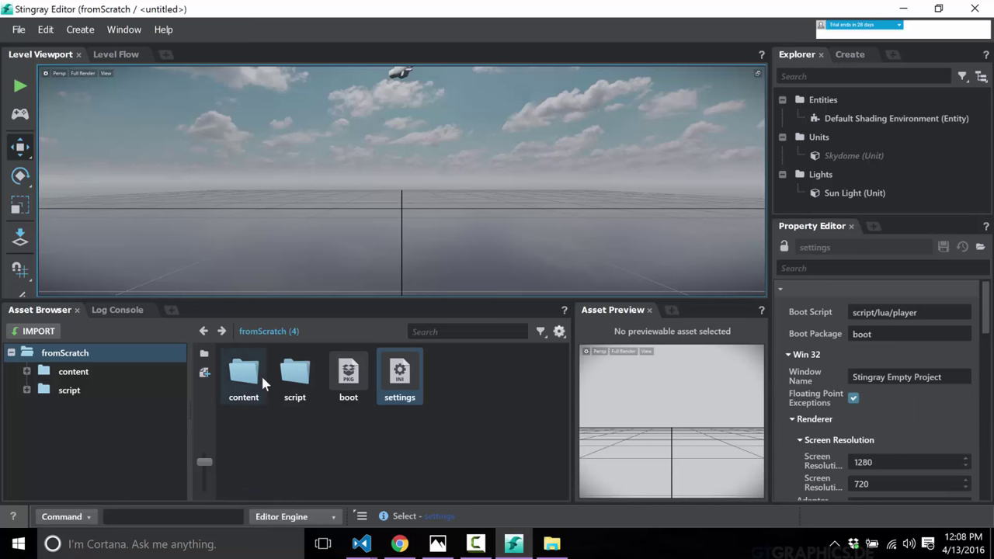
Step: Open the project's settings.ini in the Script Editor and highlight the commented-out boot_script path core/appkit/lua/main
{"action": "double_click", "coordinate": [399, 372]}
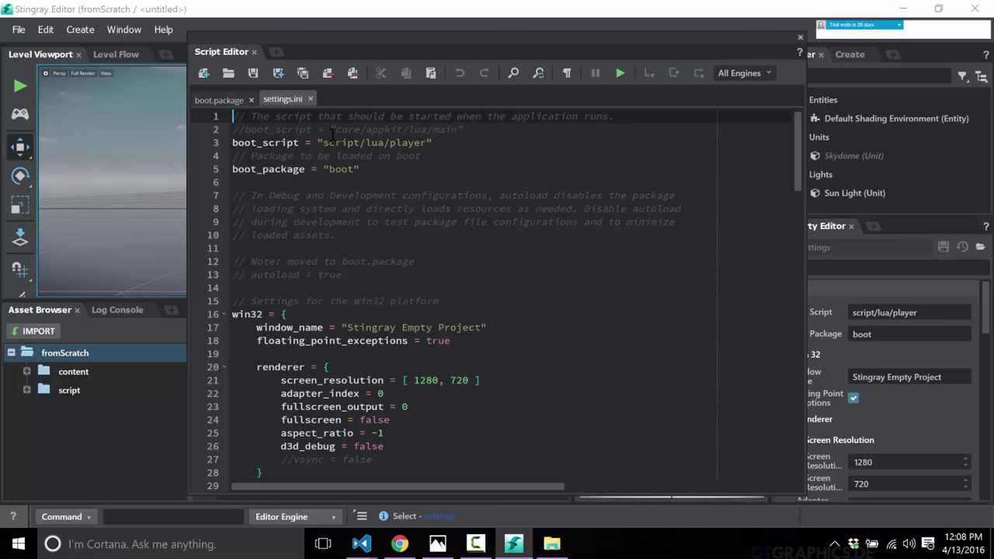
{"action": "left_click_drag", "start_coordinate": [336, 129], "coordinate": [458, 130]}
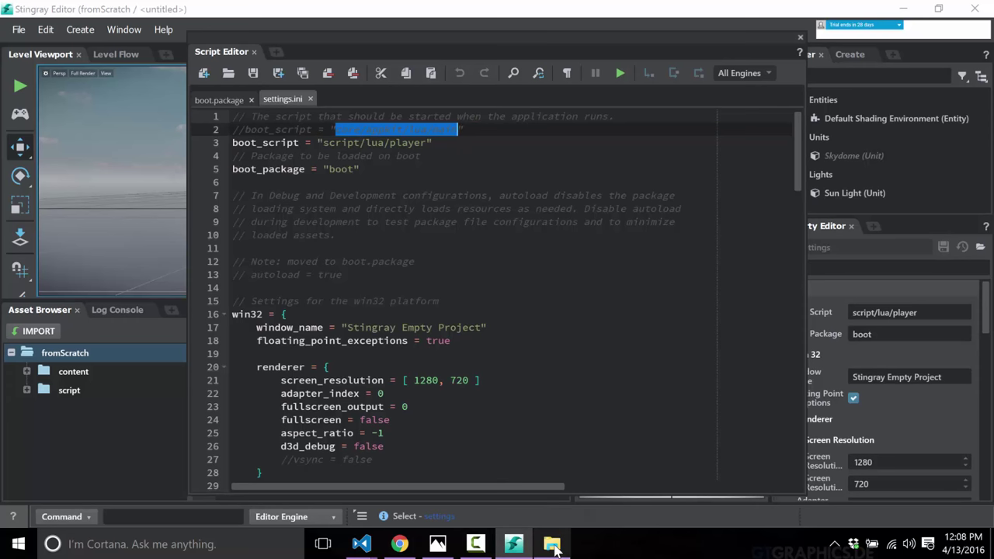
Step: Switch to the Visual Studio Code window with the core folder and open main.lua from appkit/lua
{"action": "mouse_move", "coordinate": [361, 543]}
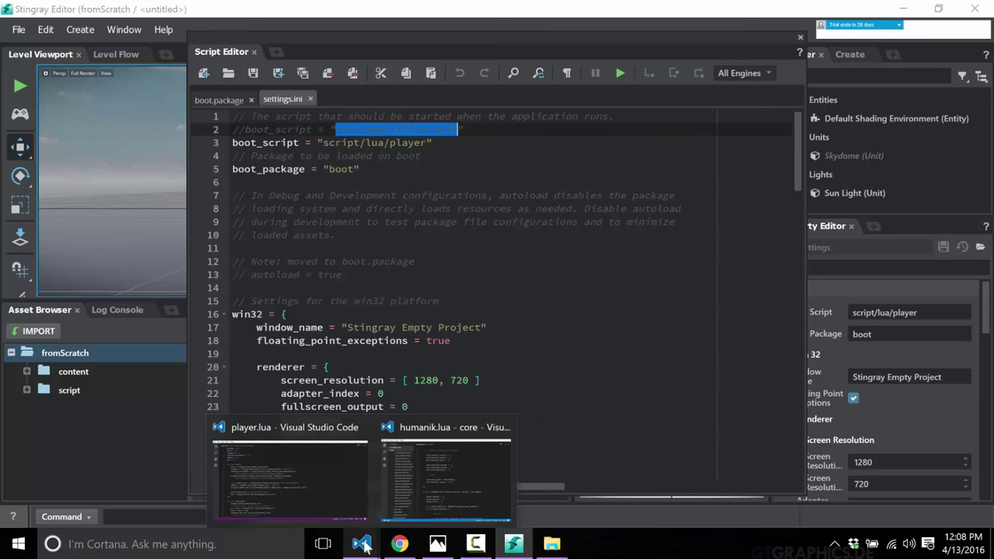
{"action": "left_click", "coordinate": [432, 480]}
{"action": "scroll", "coordinate": [226, 208], "scroll_direction": "up", "scroll_amount": 10}
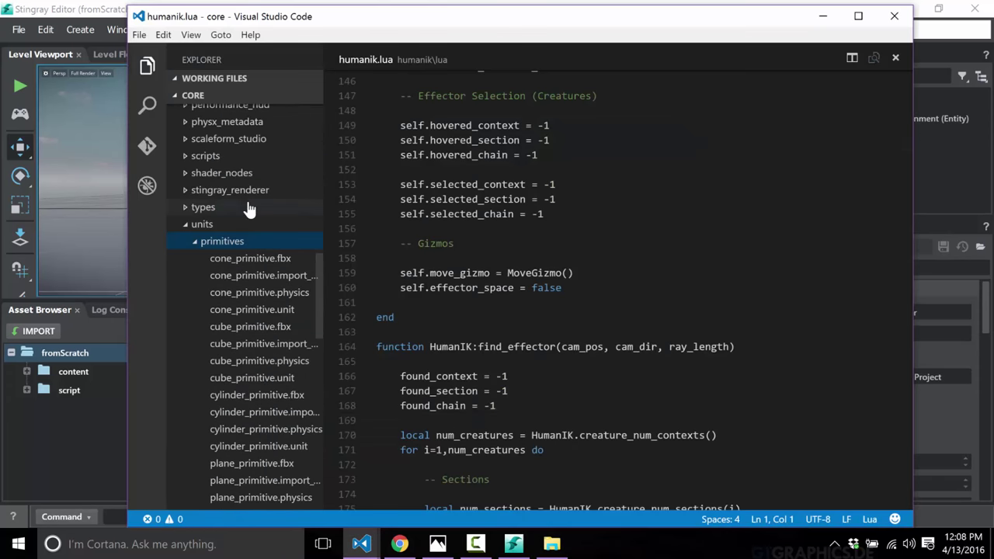
{"action": "scroll", "coordinate": [247, 214], "scroll_direction": "up", "scroll_amount": 8}
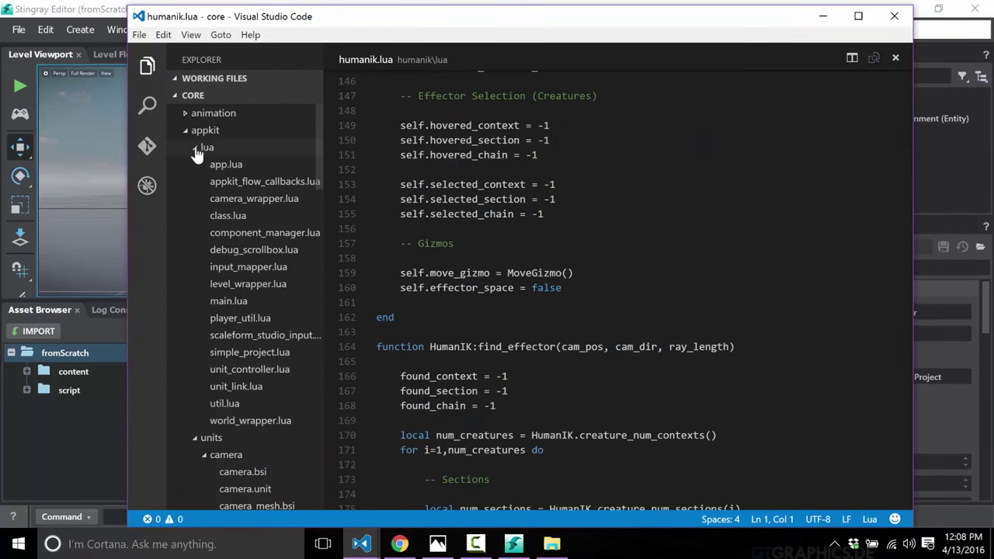
{"action": "left_click", "coordinate": [228, 300]}
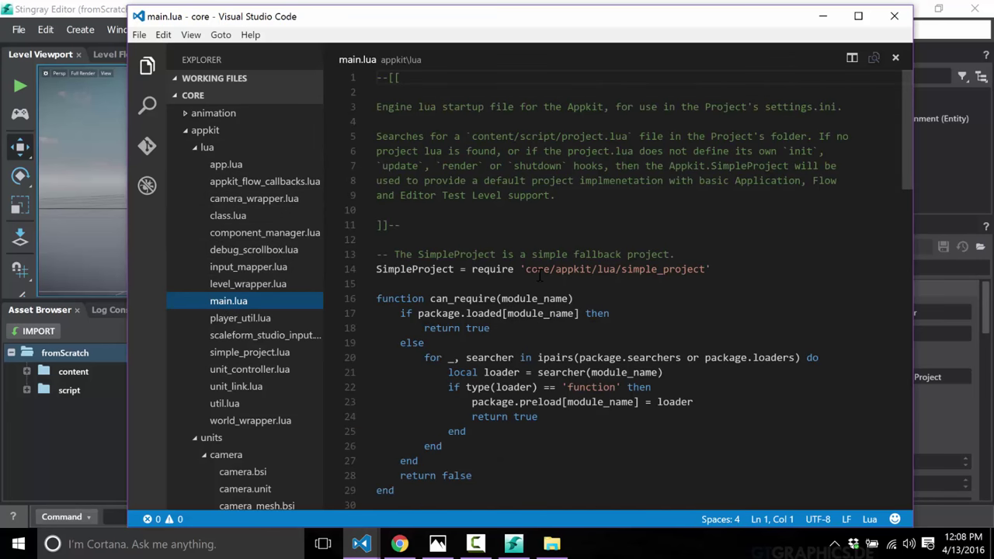
Step: Return to settings.ini in the Stingray Editor and examine the active boot_script path script/lua/player, highlighting its file name
{"action": "left_click", "coordinate": [80, 76]}
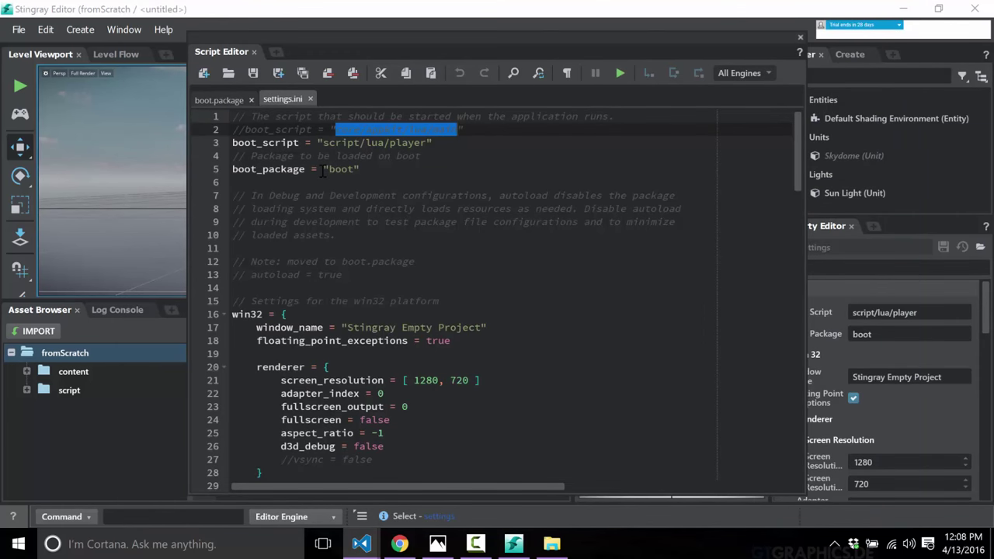
{"action": "left_click", "coordinate": [361, 130]}
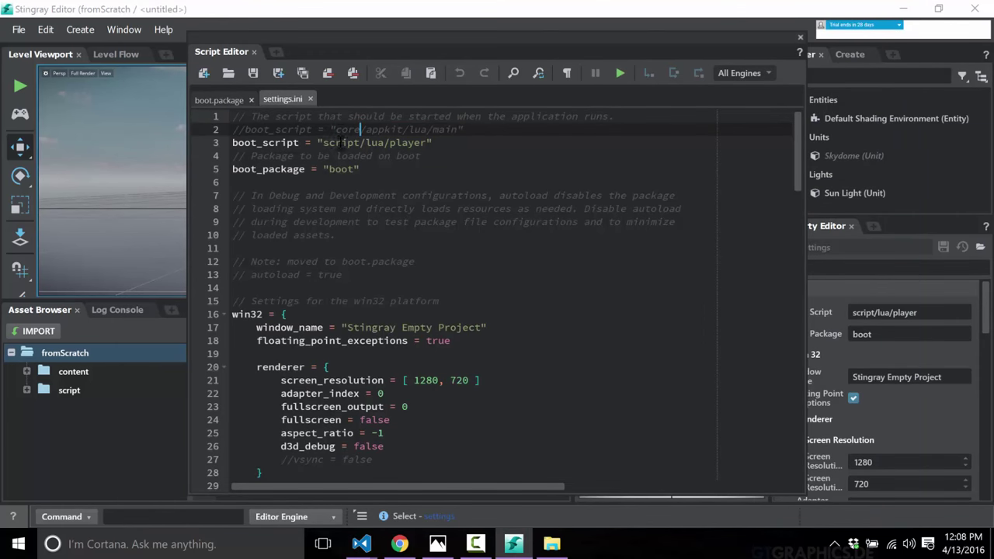
{"action": "left_click", "coordinate": [340, 143]}
{"action": "double_click", "coordinate": [374, 143]}
{"action": "double_click", "coordinate": [408, 143]}
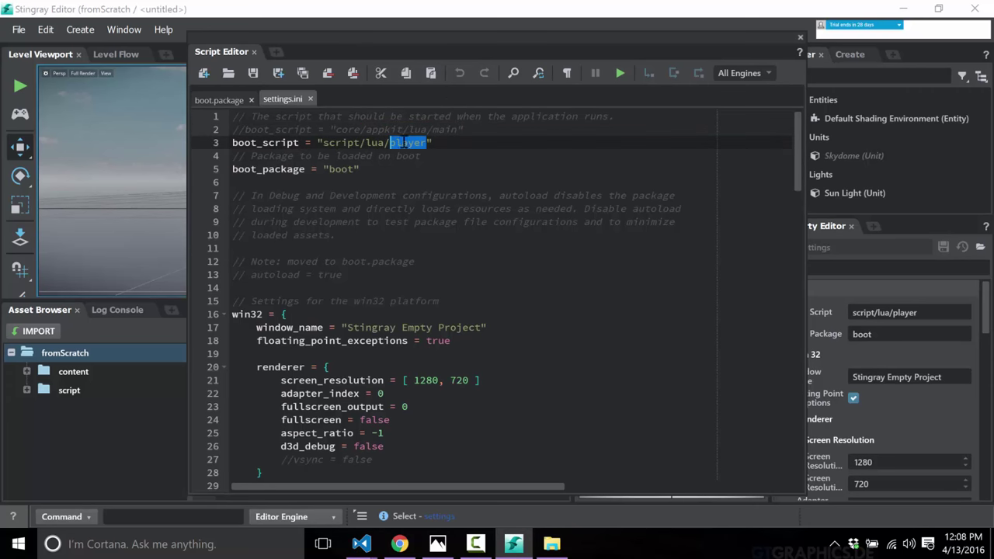
Step: Close the Script Editor and open the project's script/lua folder in the Asset Browser
{"action": "left_click", "coordinate": [800, 37]}
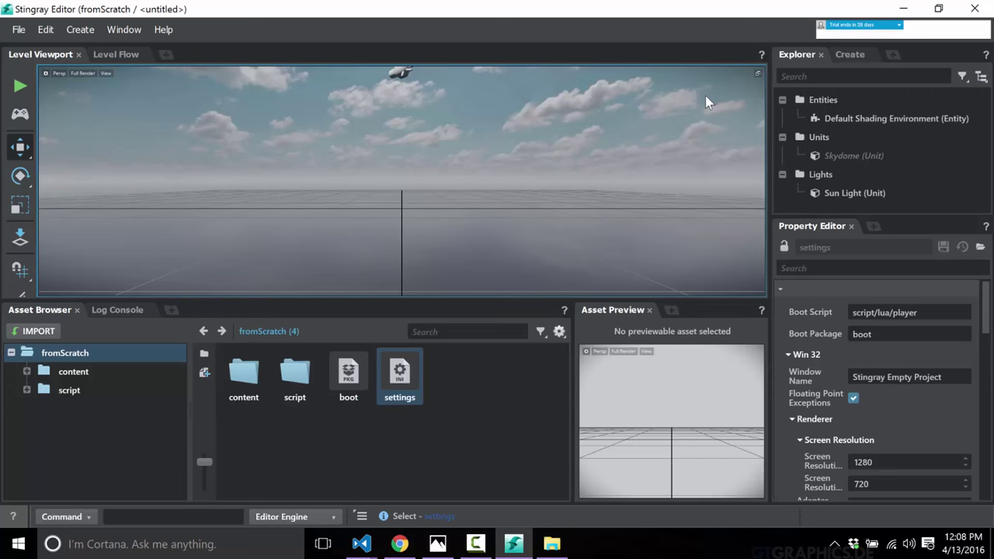
{"action": "double_click", "coordinate": [295, 376]}
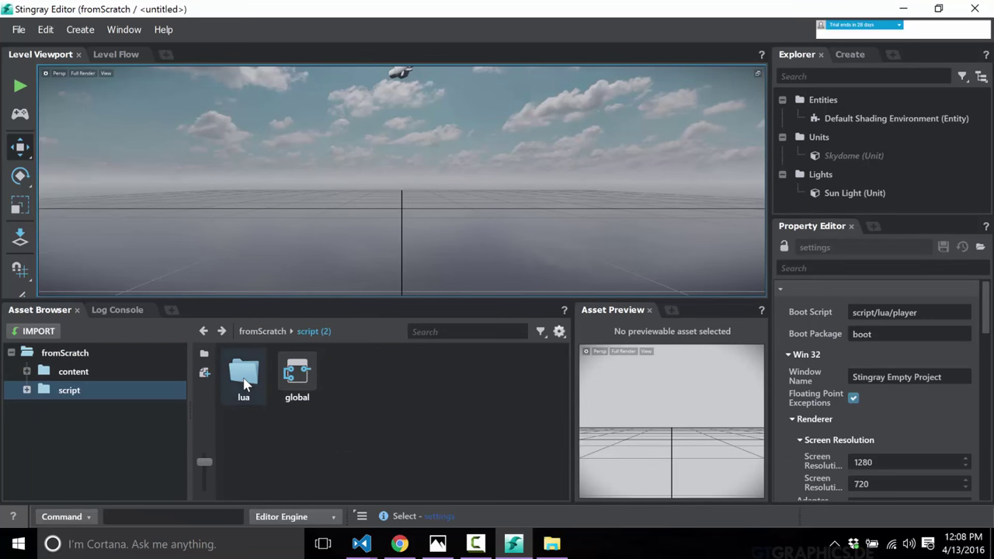
{"action": "double_click", "coordinate": [245, 381]}
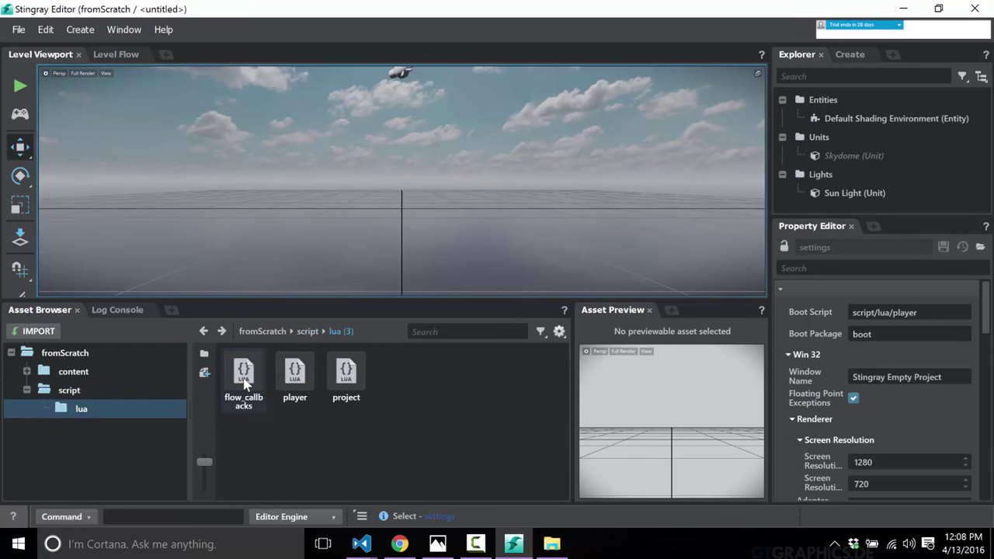
Step: Open the player Lua script and review its init, update, render and shutdown functions
{"action": "double_click", "coordinate": [293, 376]}
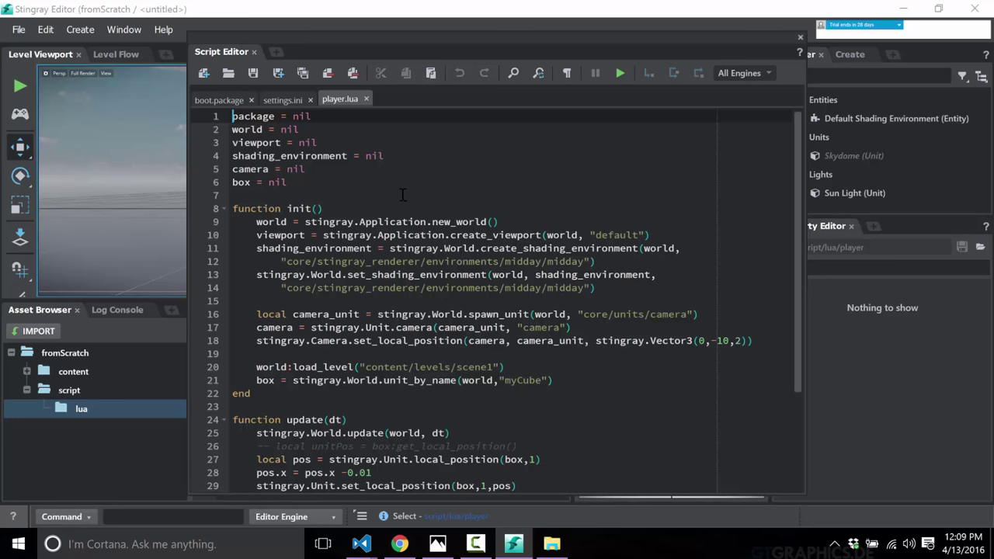
{"action": "double_click", "coordinate": [299, 208]}
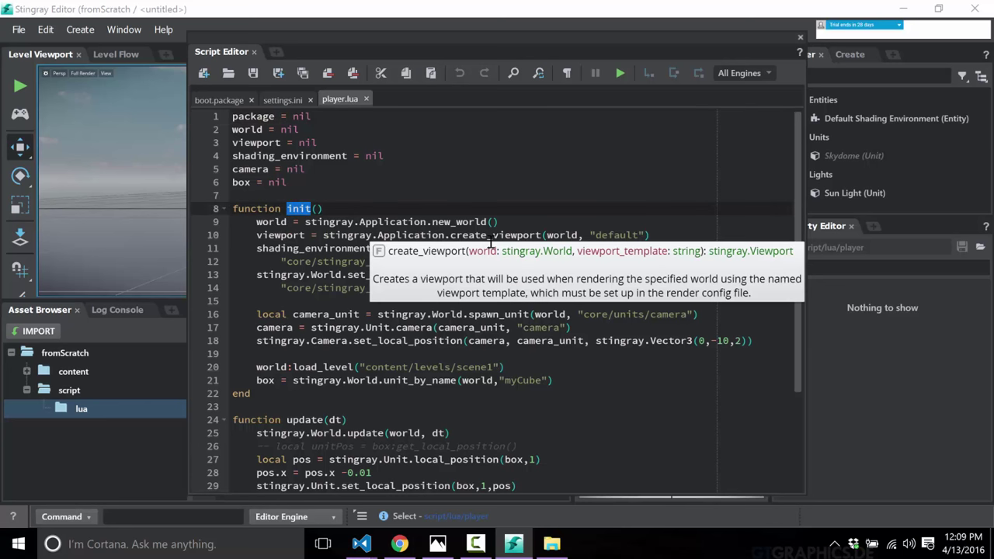
{"action": "scroll", "coordinate": [491, 244], "scroll_direction": "down", "scroll_amount": 12}
{"action": "scroll", "coordinate": [350, 250], "scroll_direction": "up", "scroll_amount": 6}
{"action": "scroll", "coordinate": [350, 250], "scroll_direction": "up", "scroll_amount": 7}
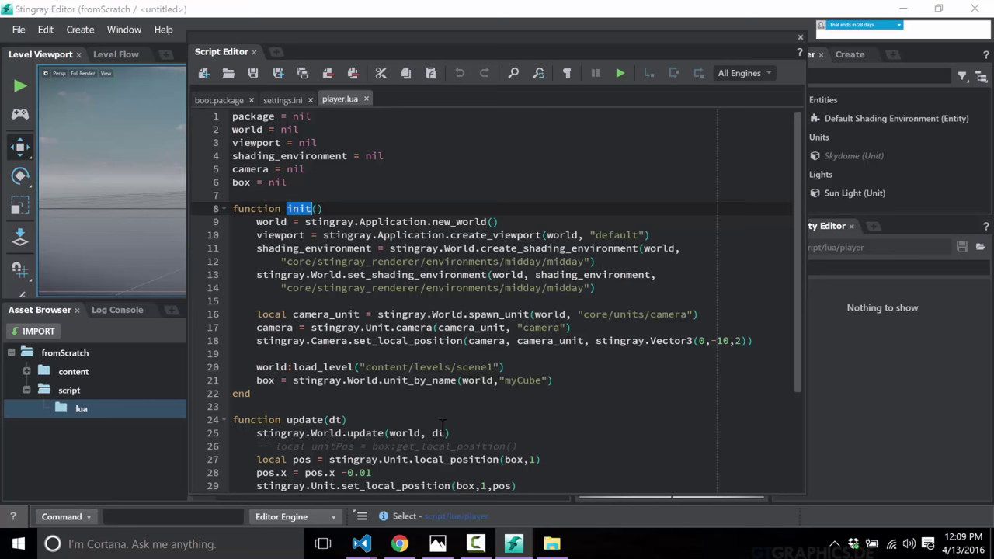
{"action": "scroll", "coordinate": [442, 424], "scroll_direction": "down", "scroll_amount": 5}
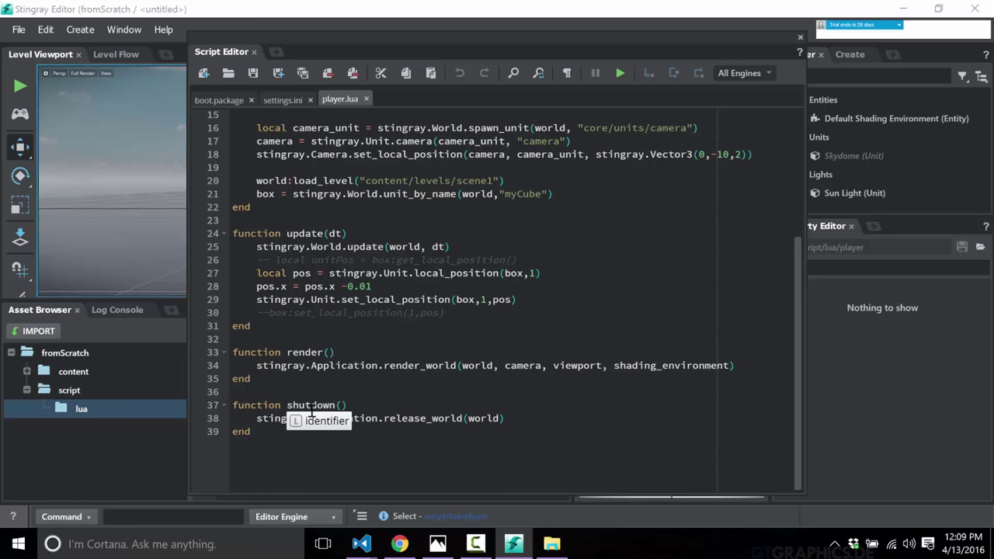
{"action": "mouse_move", "coordinate": [426, 368]}
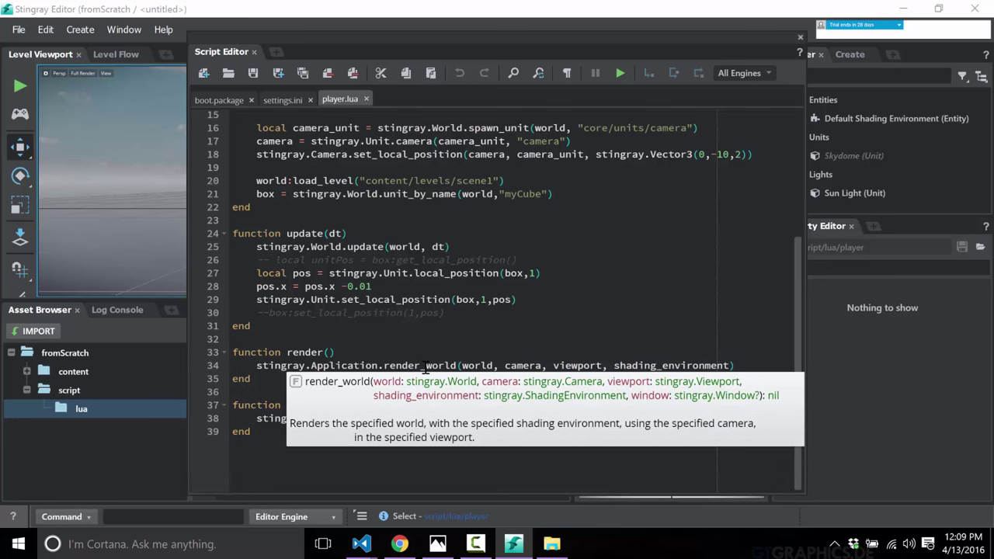
{"action": "scroll", "coordinate": [504, 291], "scroll_direction": "up", "scroll_amount": 5}
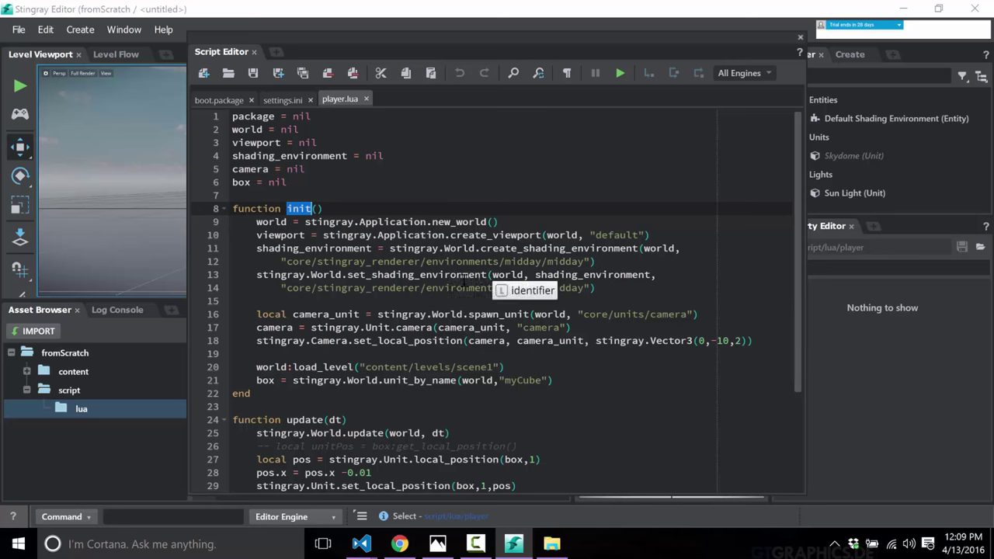
{"action": "mouse_move", "coordinate": [455, 275]}
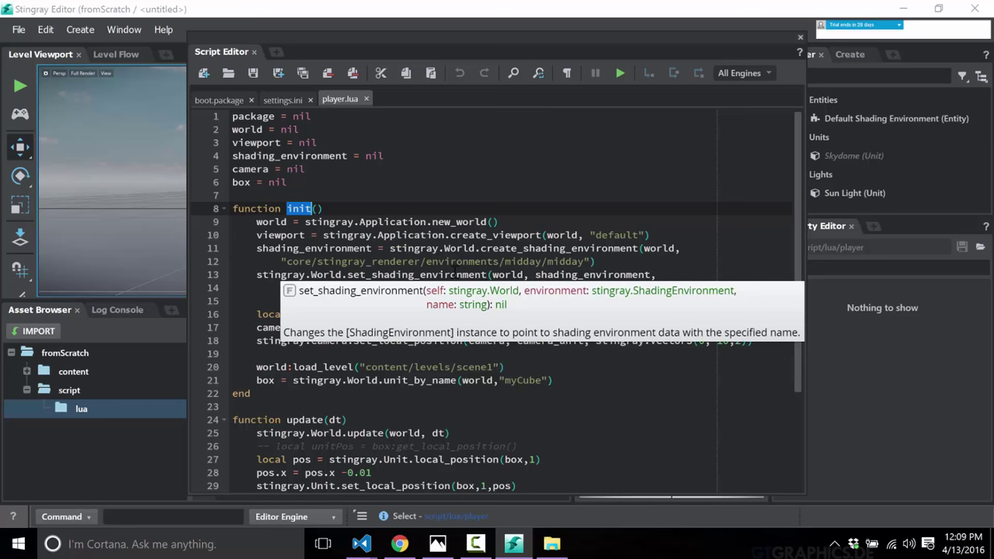
Step: Switch to File Explorer, check the core folder in the Stingray 1.1.247.0 directory, and return to the script
{"action": "left_click", "coordinate": [550, 546]}
{"action": "left_click", "coordinate": [162, 172]}
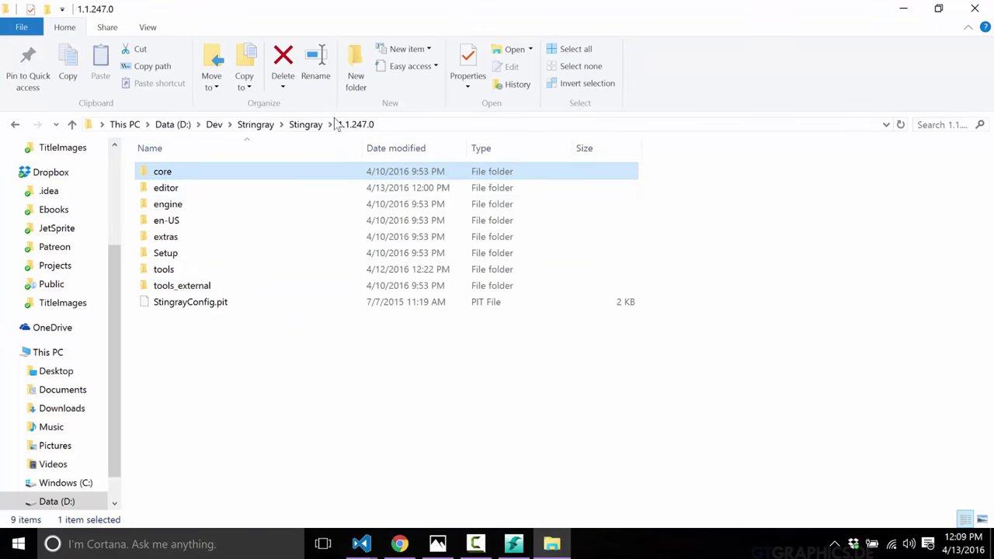
{"action": "left_click", "coordinate": [902, 10]}
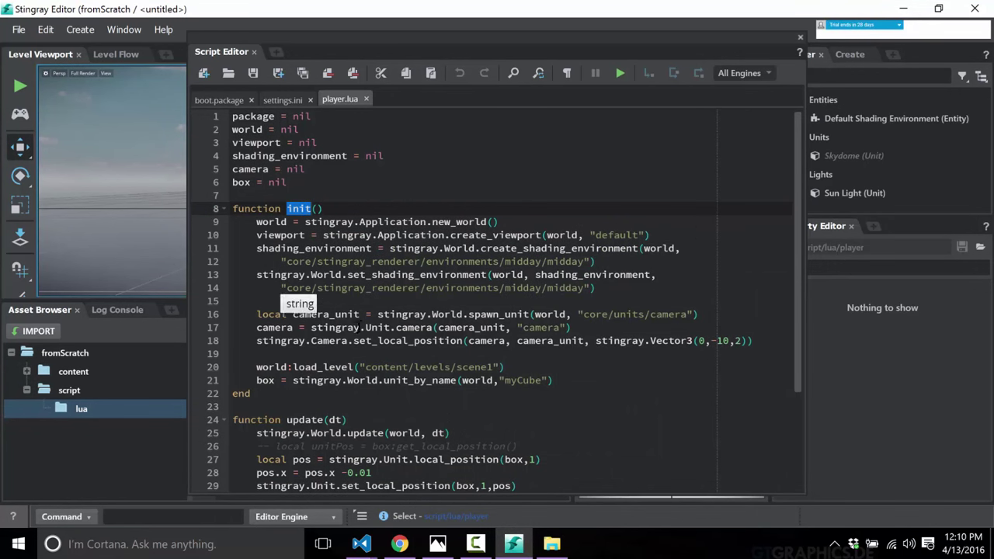
Step: Examine the core resource path, the camera setup, the scene1 level loading and the myCube unit lookup in init
{"action": "double_click", "coordinate": [303, 289]}
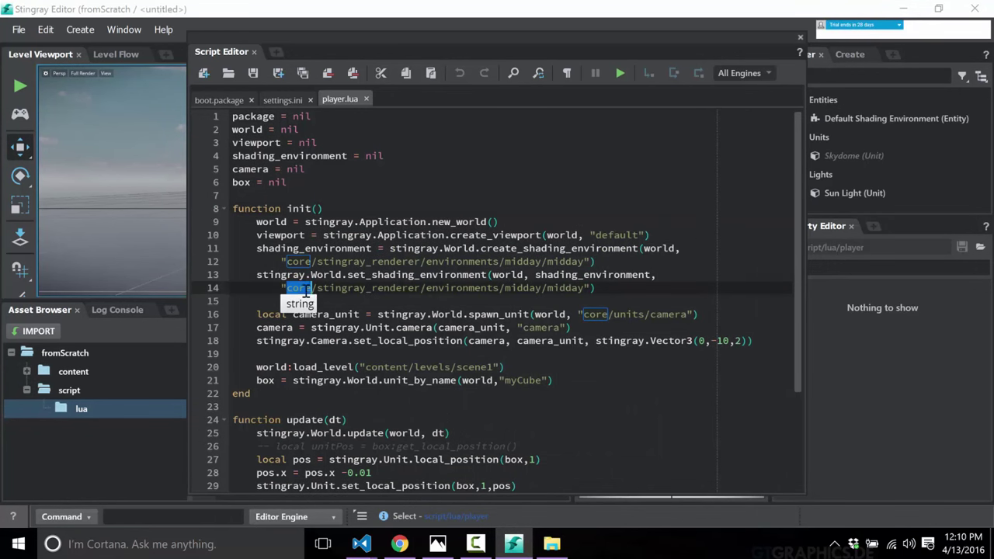
{"action": "mouse_move", "coordinate": [435, 325]}
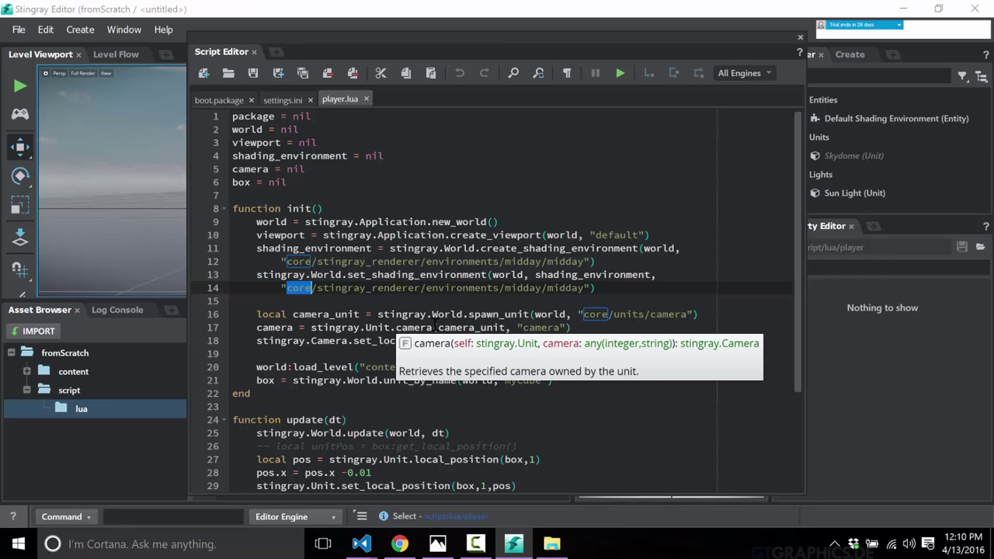
{"action": "left_click", "coordinate": [426, 275]}
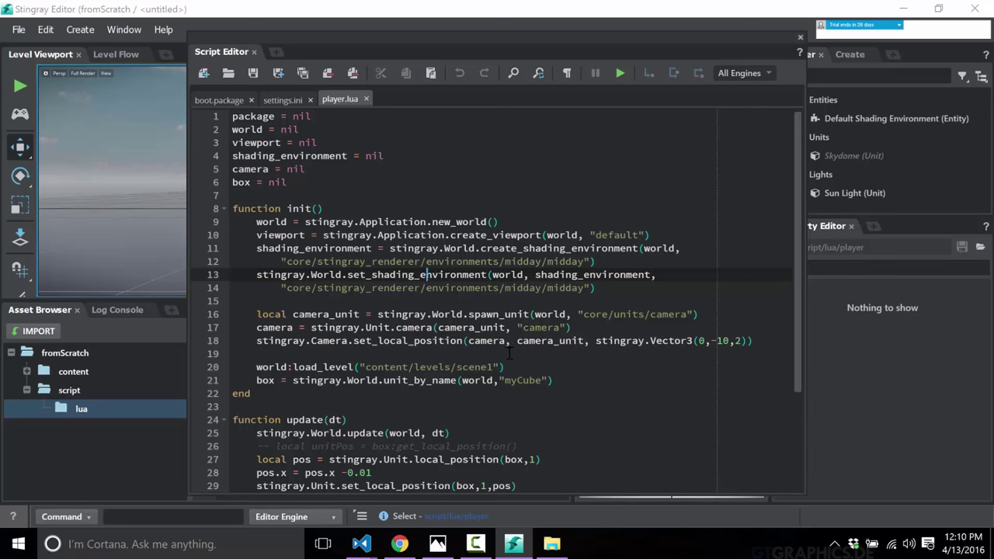
{"action": "double_click", "coordinate": [475, 367]}
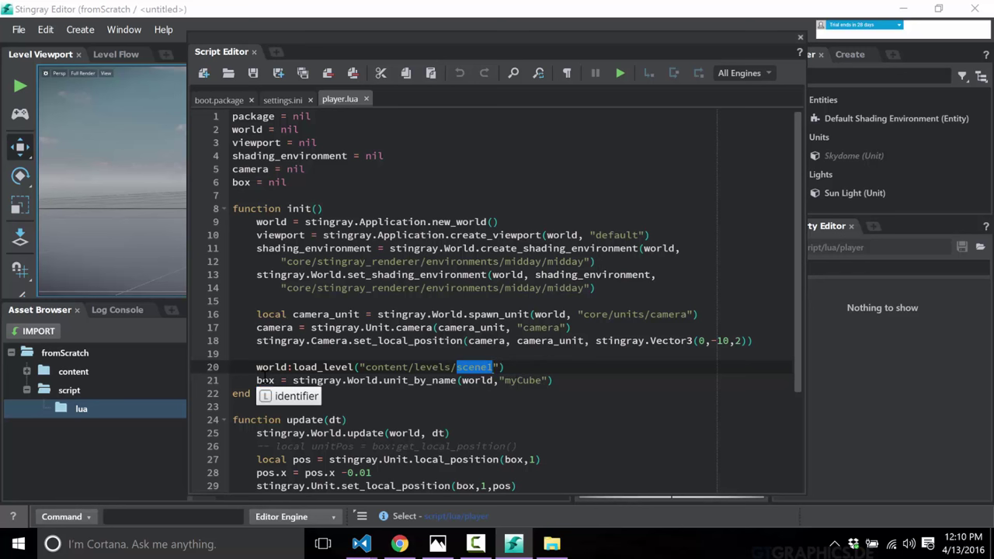
{"action": "double_click", "coordinate": [266, 381]}
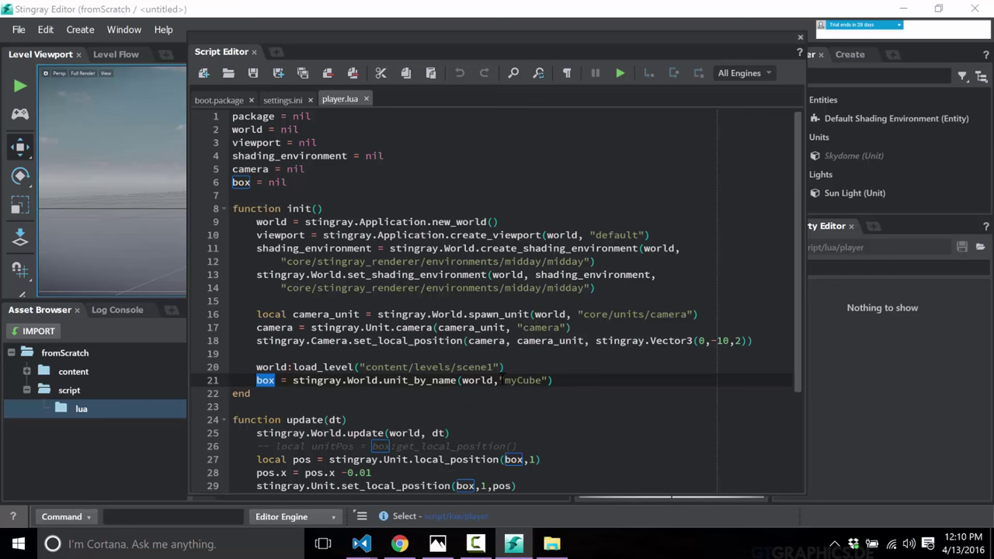
{"action": "double_click", "coordinate": [522, 381]}
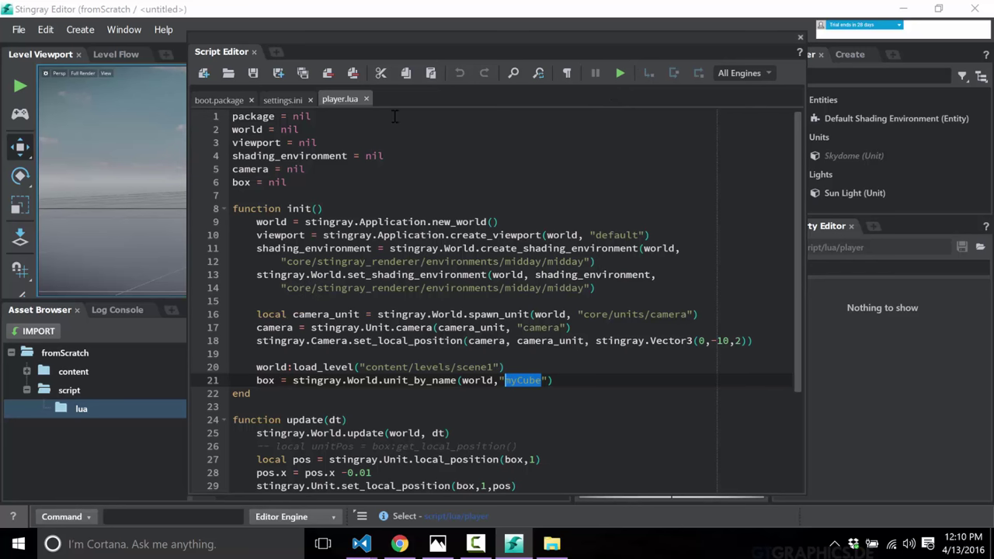
Step: Add a line containing "world." below the new_world call in the init function to bring up code completion
{"action": "left_click", "coordinate": [534, 211]}
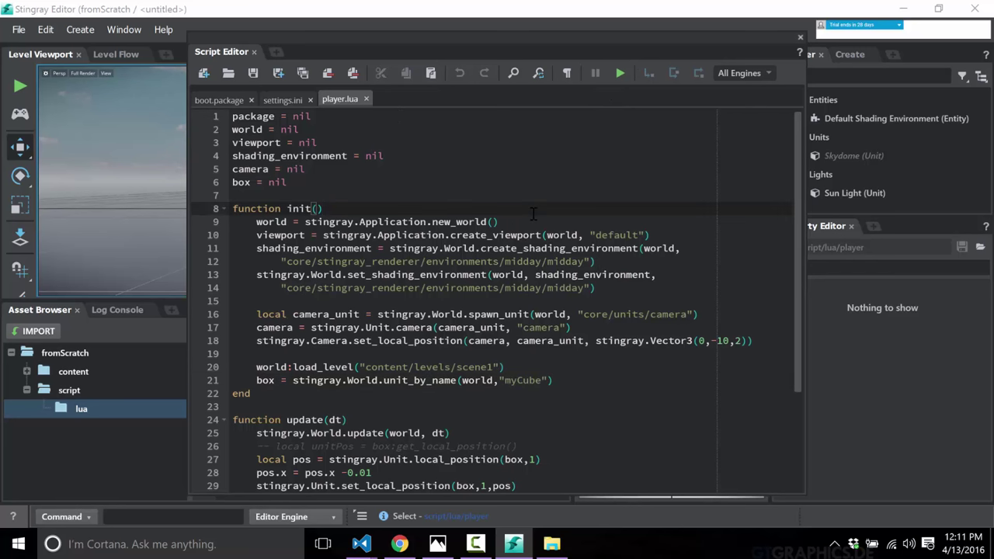
{"action": "key", "text": "Down"}
{"action": "key", "text": "End"}
{"action": "key", "text": "Return"}
{"action": "type", "text": "wo"}
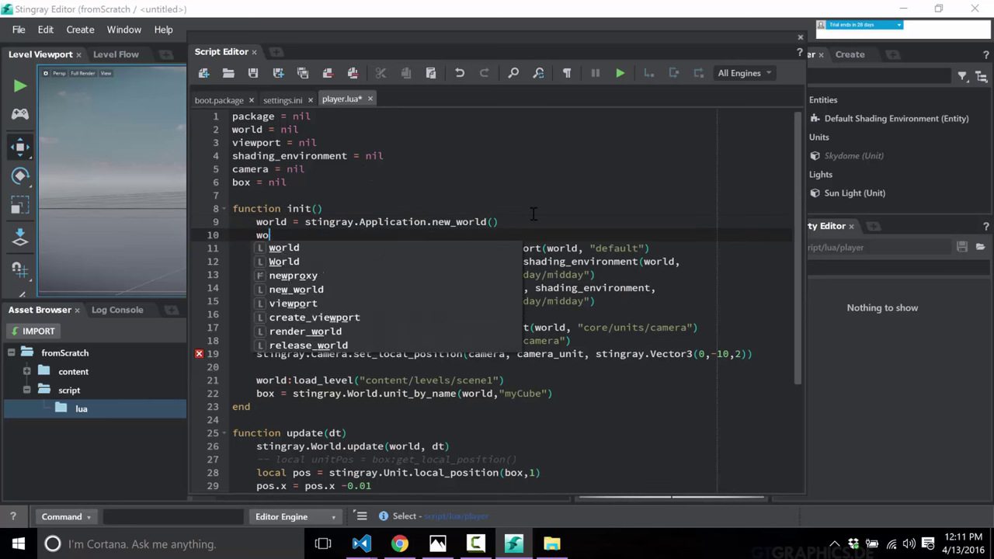
{"action": "type", "text": "rld:"}
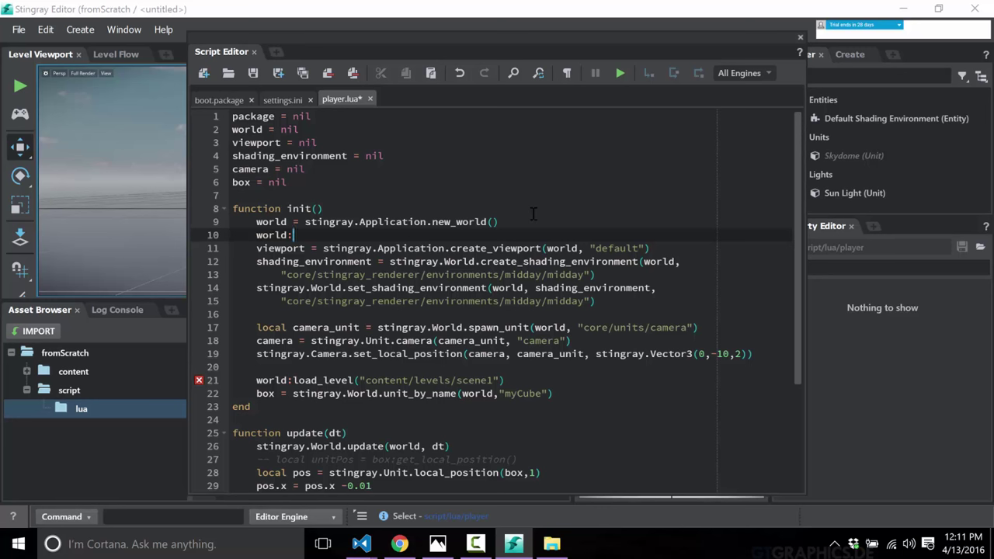
{"action": "key", "text": "BackSpace"}
{"action": "type", "text": "."}
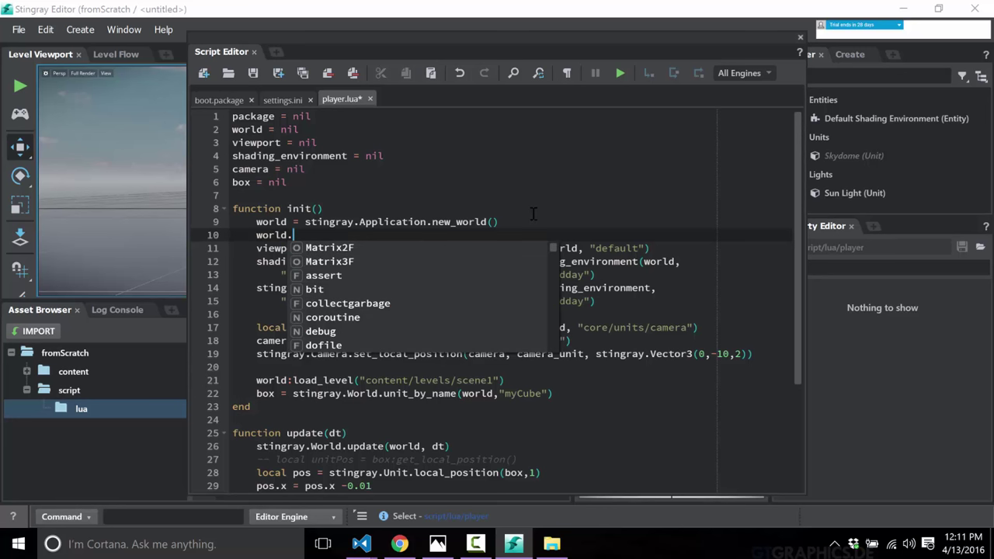
Step: Look through the code-completion suggestions offered for the world variable
{"action": "key", "text": "Down"}
{"action": "key", "text": "Down"}
{"action": "key", "text": "Down"}
{"action": "key", "text": "Down"}
{"action": "key", "text": "Down"}
{"action": "key", "text": "Down"}
{"action": "key", "text": "Down"}
{"action": "key", "text": "Down"}
{"action": "key", "text": "Down"}
{"action": "key", "text": "Down"}
{"action": "key", "text": "Down"}
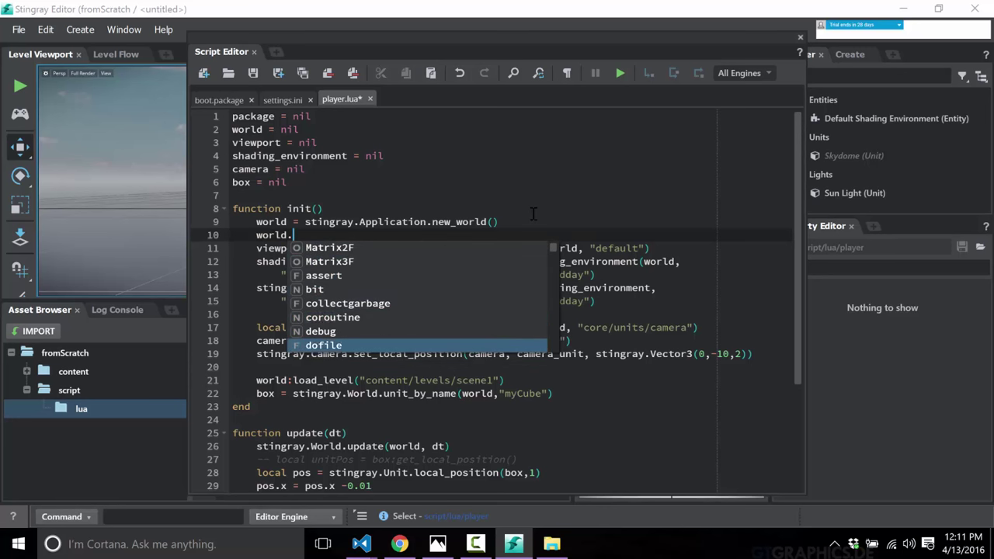
{"action": "key", "text": "Down"}
{"action": "key", "text": "Down"}
{"action": "key", "text": "Down"}
{"action": "key", "text": "Down"}
{"action": "key", "text": "Down"}
{"action": "key", "text": "Down"}
{"action": "key", "text": "Down"}
{"action": "key", "text": "Down"}
{"action": "key", "text": "Down"}
{"action": "key", "text": "Down"}
{"action": "key", "text": "Down"}
{"action": "key", "text": "Down"}
{"action": "key", "text": "Down"}
{"action": "key", "text": "Down"}
{"action": "key", "text": "Down"}
{"action": "key", "text": "Down"}
{"action": "key", "text": "Down"}
{"action": "key", "text": "Down"}
{"action": "key", "text": "Down"}
{"action": "key", "text": "Down"}
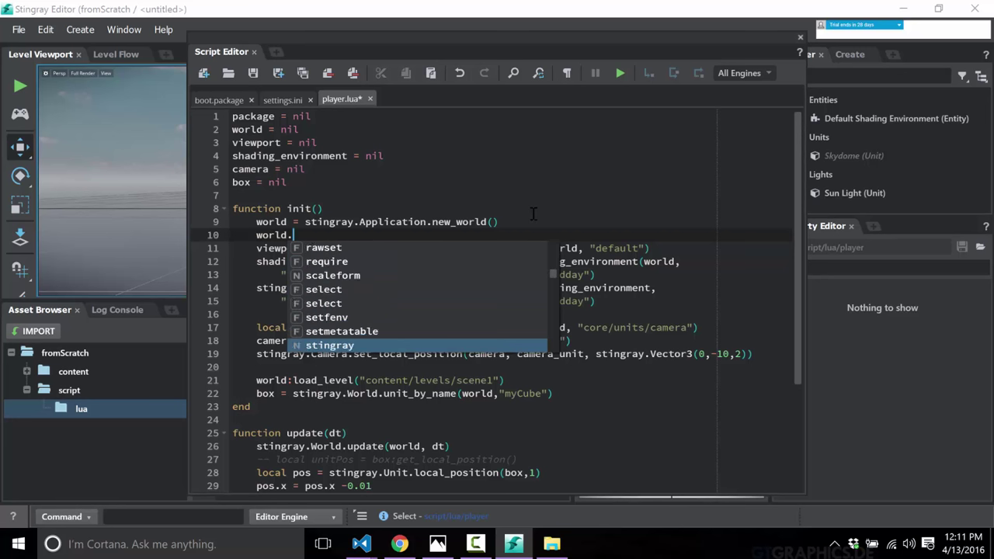
{"action": "key", "text": "Down"}
{"action": "key", "text": "Down"}
{"action": "key", "text": "Down"}
{"action": "key", "text": "Down"}
{"action": "key", "text": "Down"}
{"action": "key", "text": "Down"}
{"action": "key", "text": "Down"}
{"action": "key", "text": "Down"}
{"action": "key", "text": "Down"}
{"action": "key", "text": "Down"}
{"action": "key", "text": "Down"}
{"action": "key", "text": "Down"}
{"action": "key", "text": "Down"}
{"action": "key", "text": "Down"}
{"action": "key", "text": "Down"}
{"action": "key", "text": "Down"}
{"action": "key", "text": "Down"}
{"action": "key", "text": "Down"}
{"action": "key", "text": "Down"}
{"action": "key", "text": "Down"}
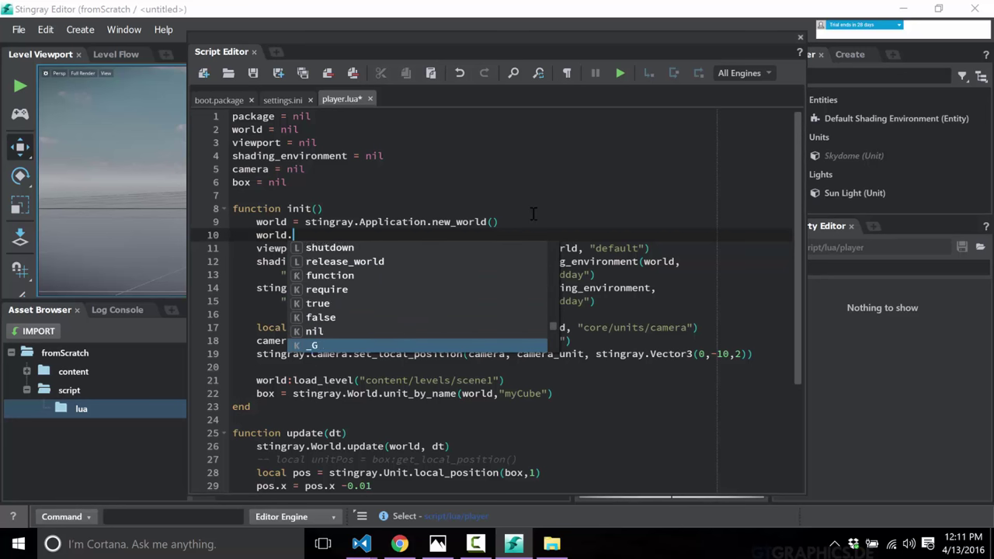
{"action": "key", "text": "Down"}
{"action": "key", "text": "Down"}
{"action": "key", "text": "Down"}
Step: Remove the unfinished "world." line from the init function
{"action": "key", "text": "shift+Home"}
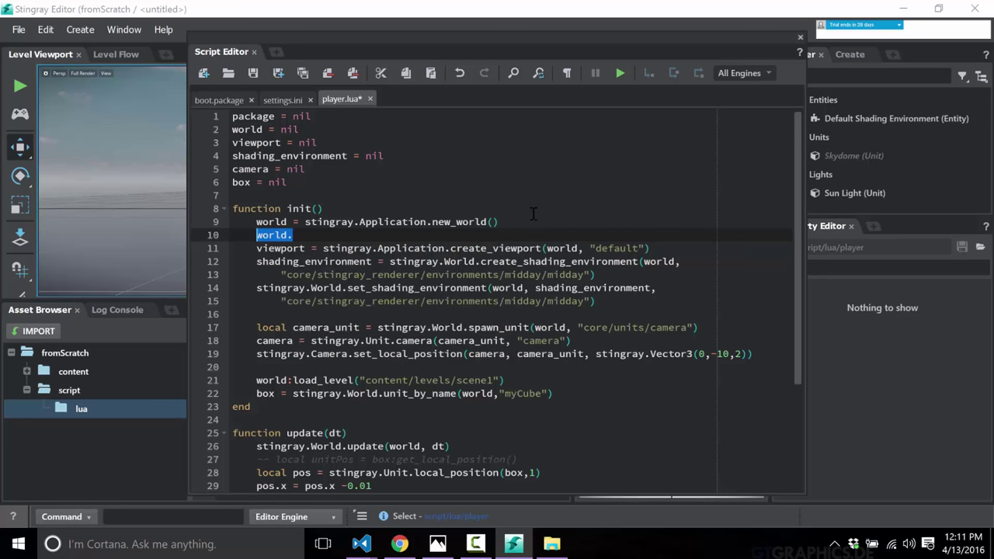
{"action": "key", "text": "BackSpace"}
{"action": "key", "text": "shift+Home"}
{"action": "key", "text": "BackSpace"}
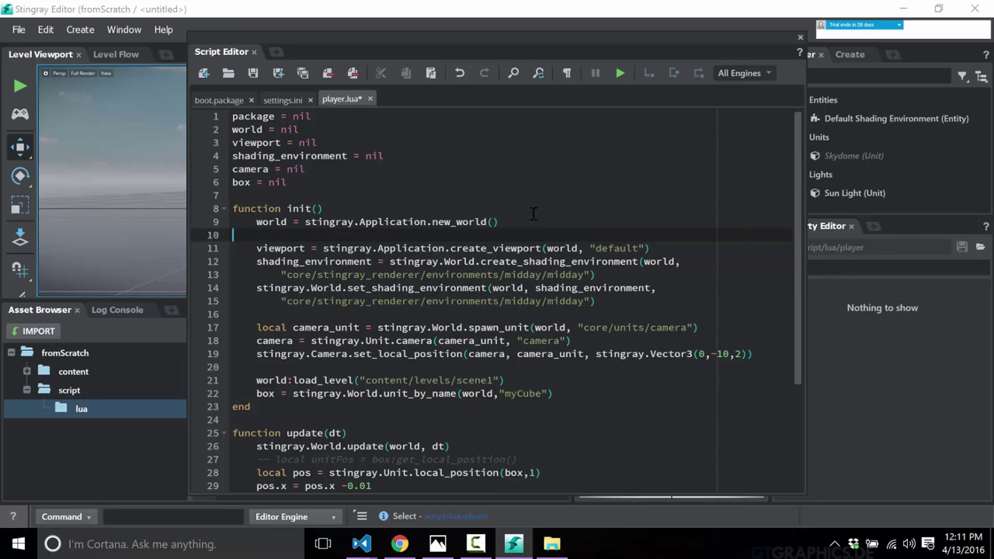
{"action": "key", "text": "Delete"}
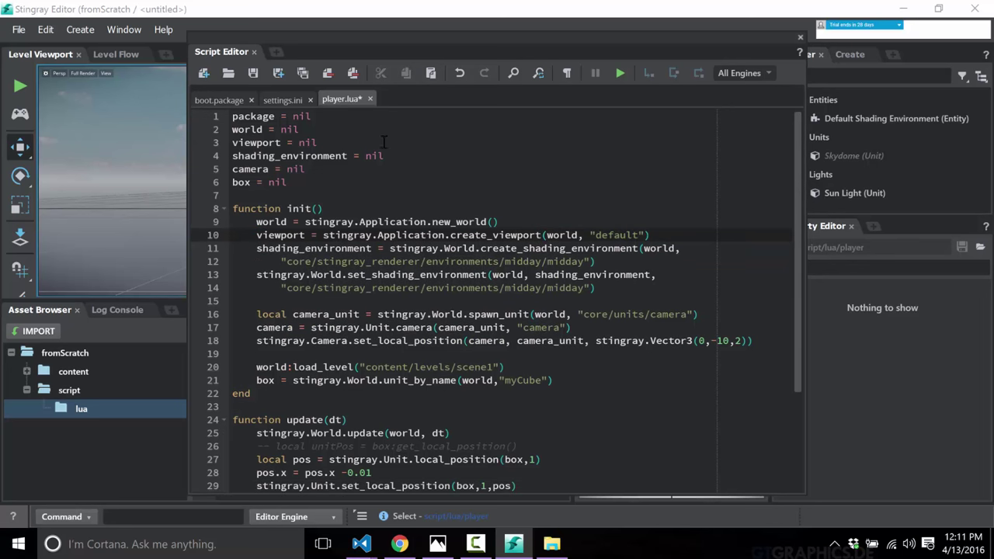
{"action": "left_click", "coordinate": [222, 216]}
{"action": "left_click", "coordinate": [222, 216]}
{"action": "left_click", "coordinate": [197, 209]}
{"action": "left_click", "coordinate": [199, 209]}
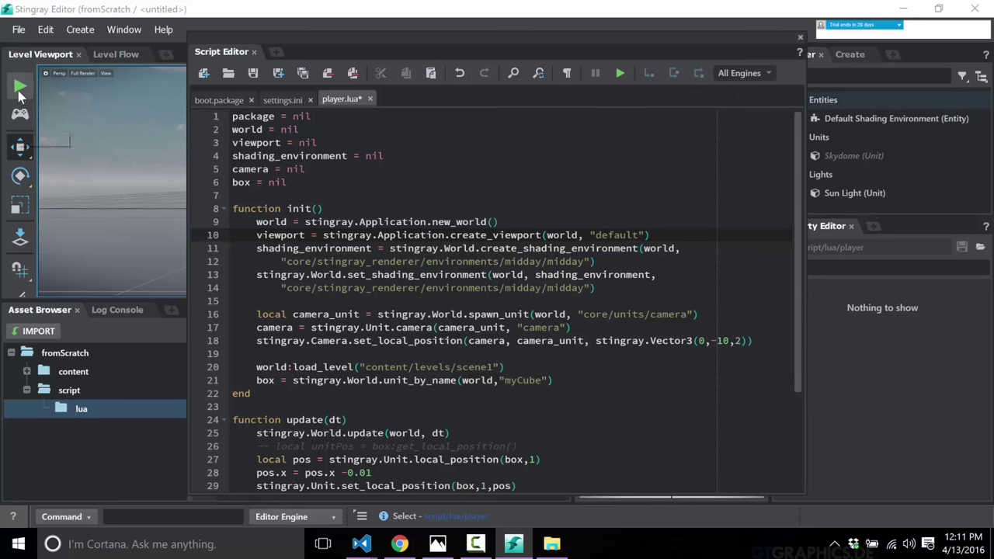
Step: Review the scene1 level loading, the myCube lookup, and the update, render and shutdown functions in the script
{"action": "scroll", "coordinate": [554, 279], "scroll_direction": "down", "scroll_amount": 7}
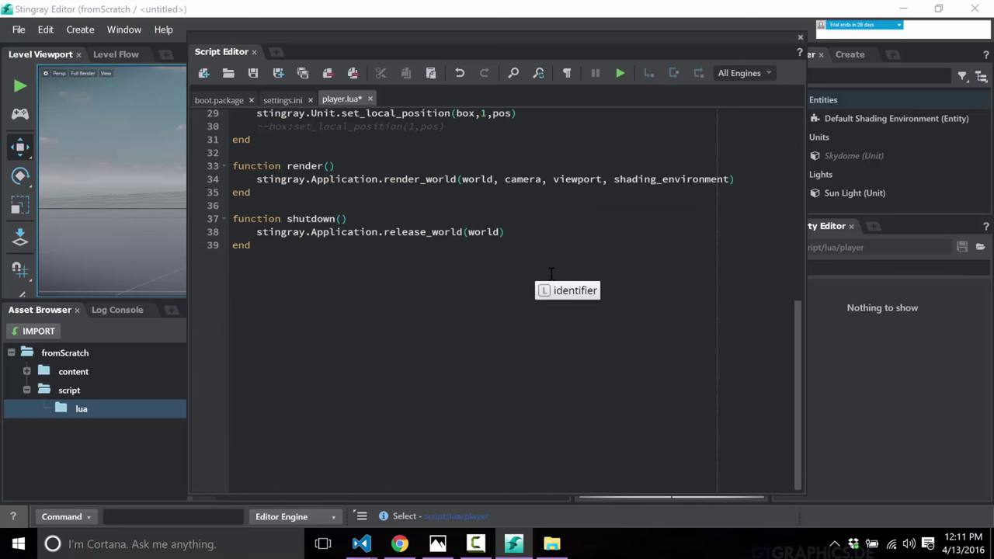
{"action": "scroll", "coordinate": [544, 272], "scroll_direction": "up", "scroll_amount": 7}
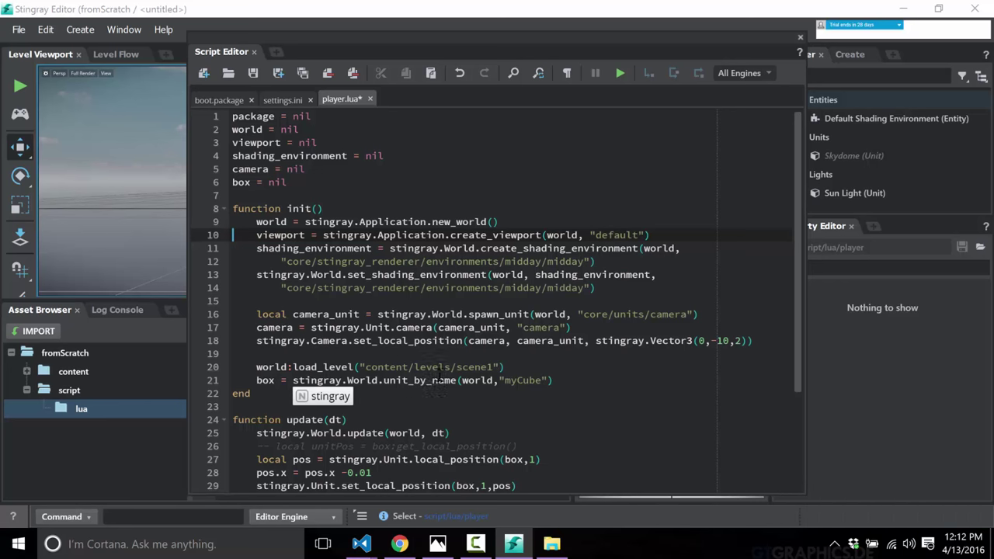
{"action": "double_click", "coordinate": [474, 367]}
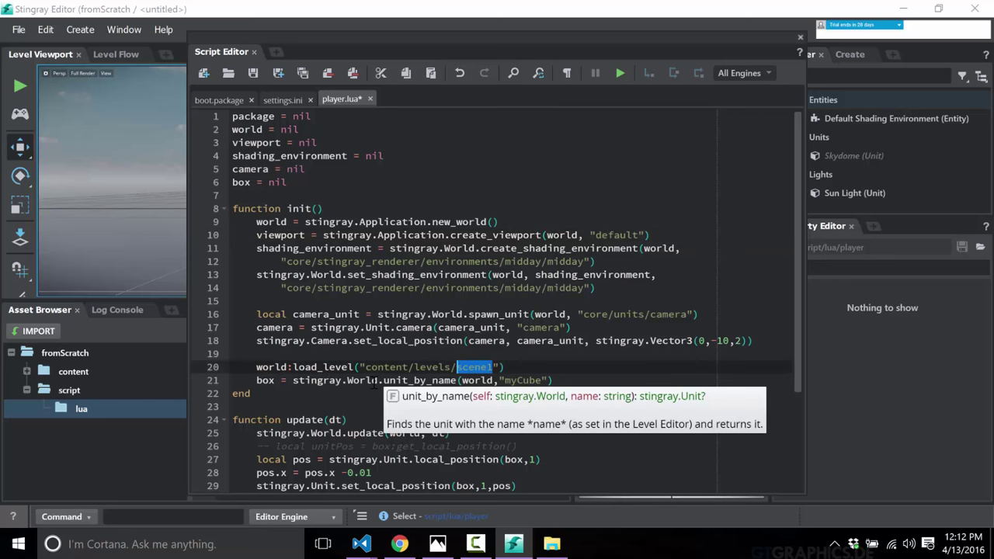
{"action": "double_click", "coordinate": [521, 380]}
{"action": "scroll", "coordinate": [694, 392], "scroll_direction": "down", "scroll_amount": 10}
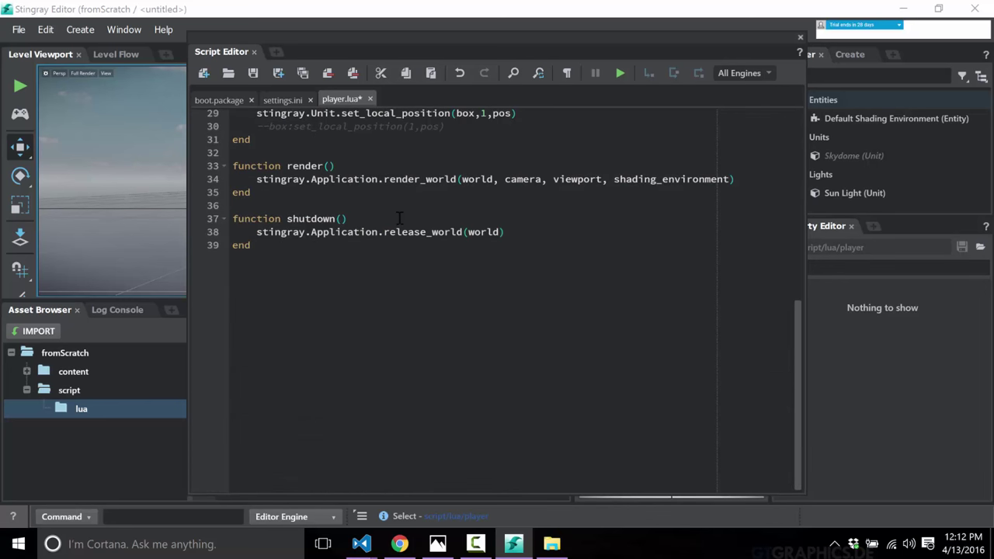
{"action": "scroll", "coordinate": [396, 219], "scroll_direction": "up", "scroll_amount": 5}
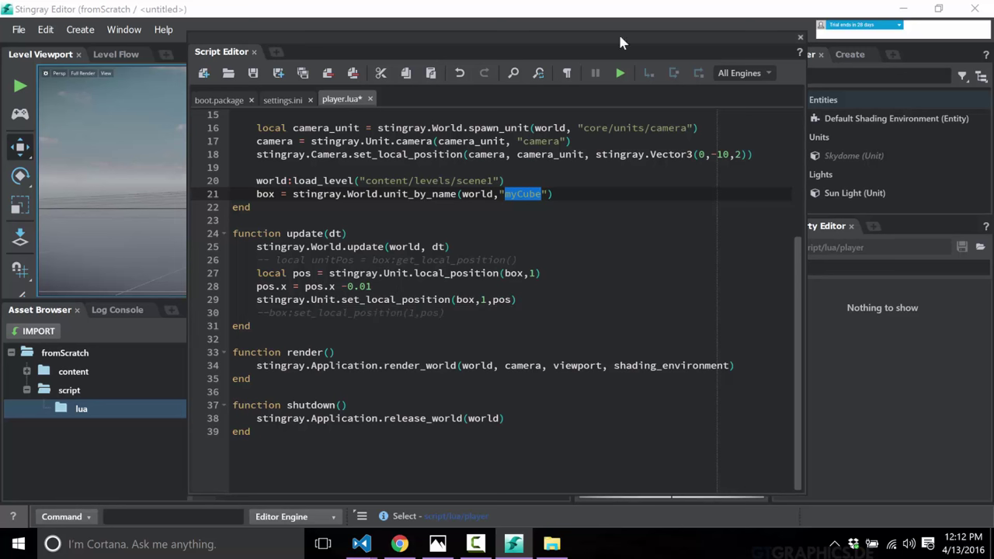
Step: Close the script editor and run the test level, saving all unsaved files first
{"action": "left_click", "coordinate": [801, 37]}
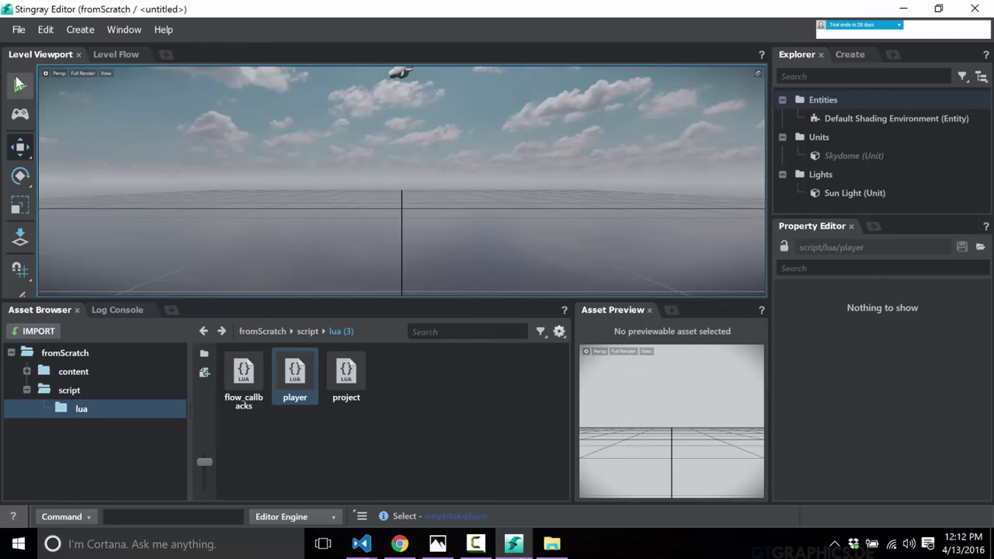
{"action": "left_click", "coordinate": [20, 85]}
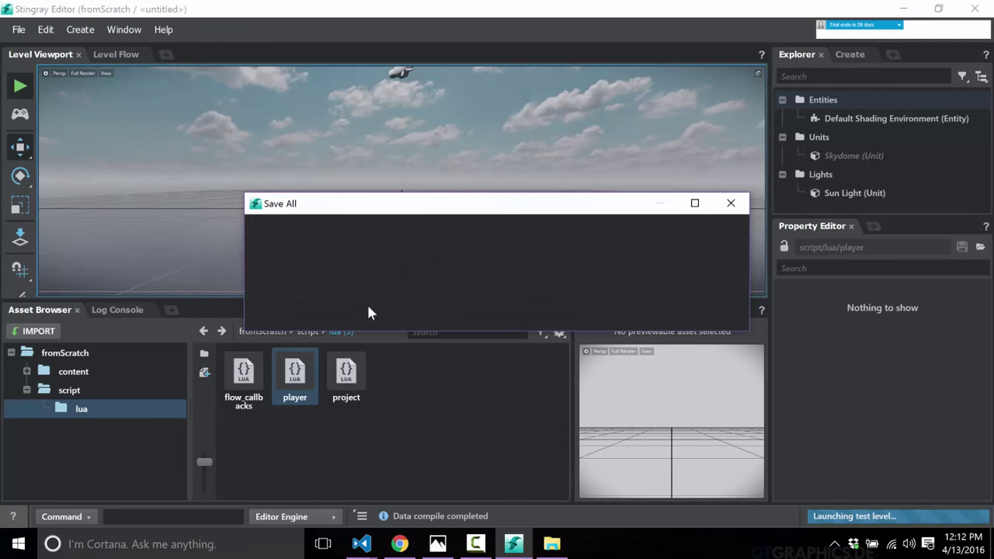
{"action": "left_click_drag", "start_coordinate": [428, 210], "coordinate": [396, 147]}
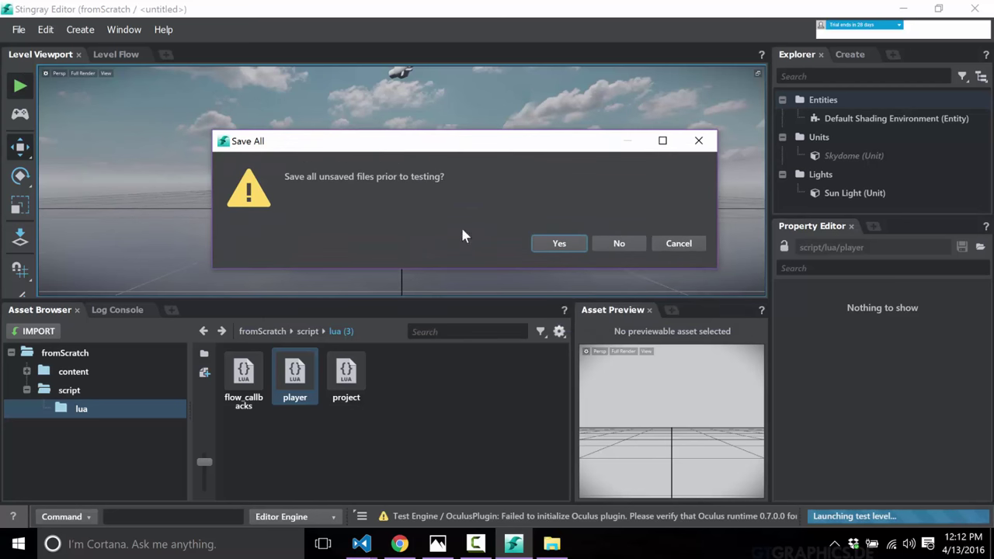
{"action": "left_click", "coordinate": [560, 243]}
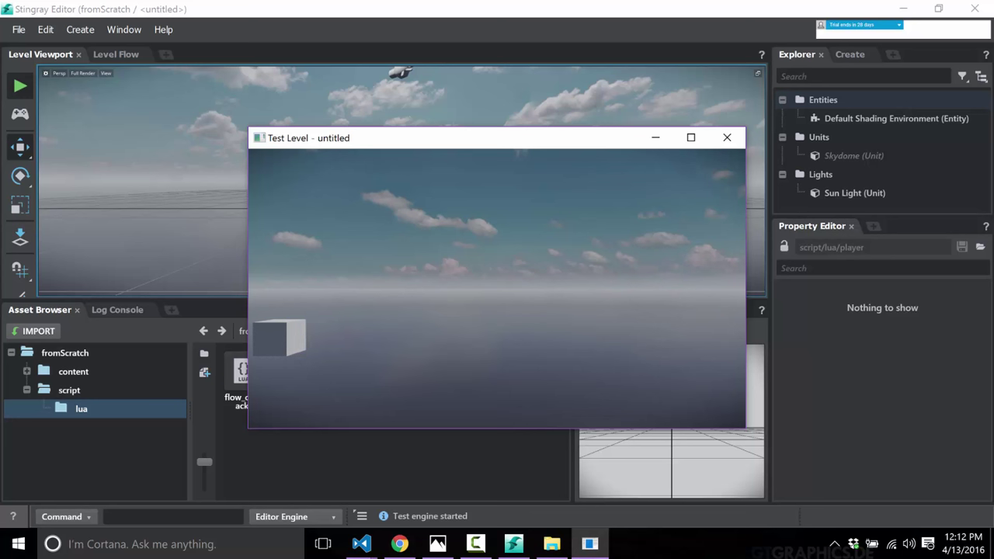
Step: Leave the test run, open the scene1 level from the content/levels folder and select the myCube unit
{"action": "key", "text": "alt+Tab"}
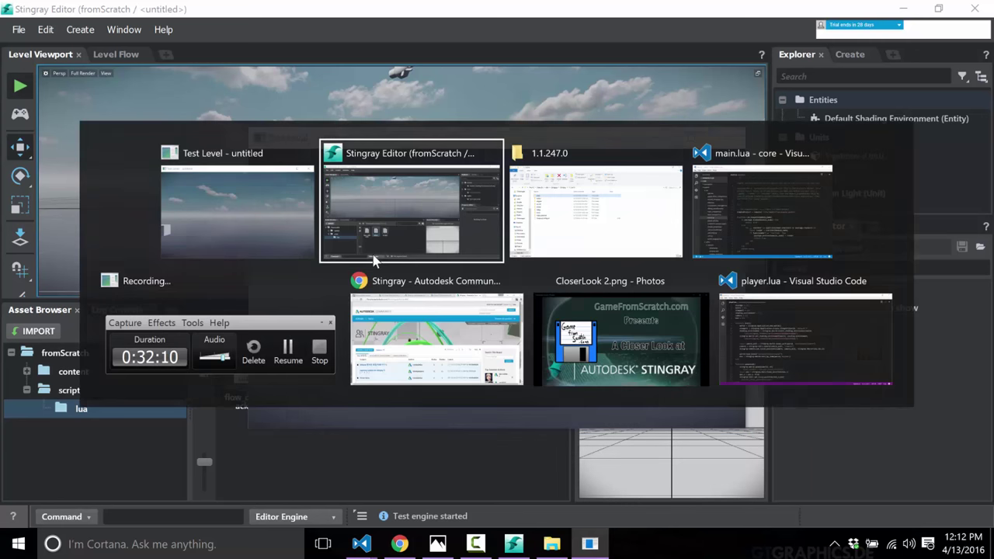
{"action": "left_click", "coordinate": [18, 85]}
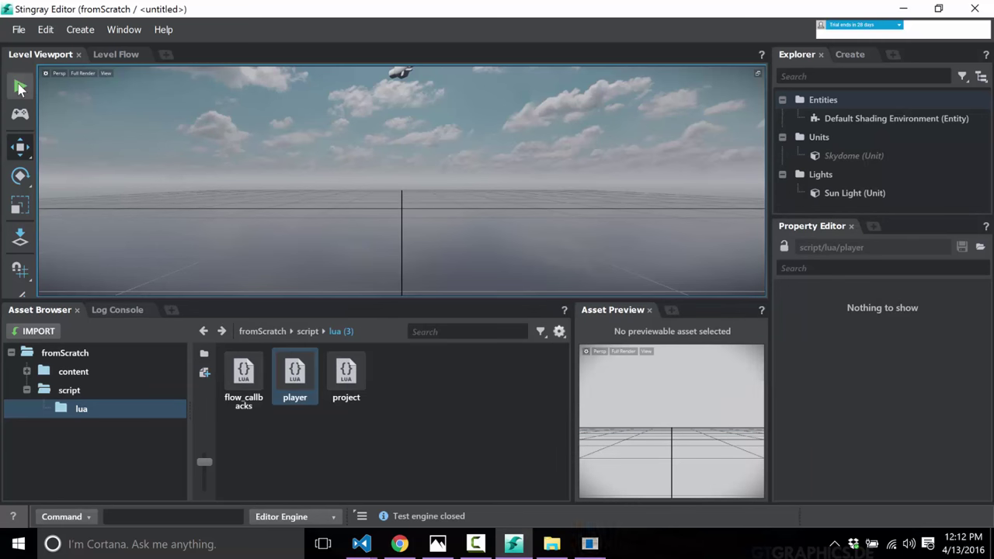
{"action": "left_click", "coordinate": [75, 377]}
{"action": "double_click", "coordinate": [299, 391]}
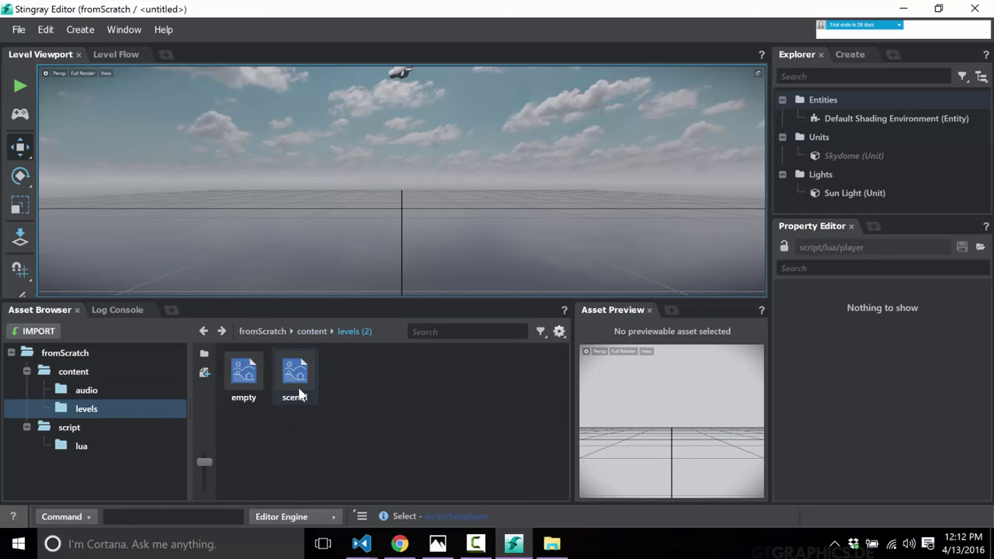
{"action": "double_click", "coordinate": [299, 389]}
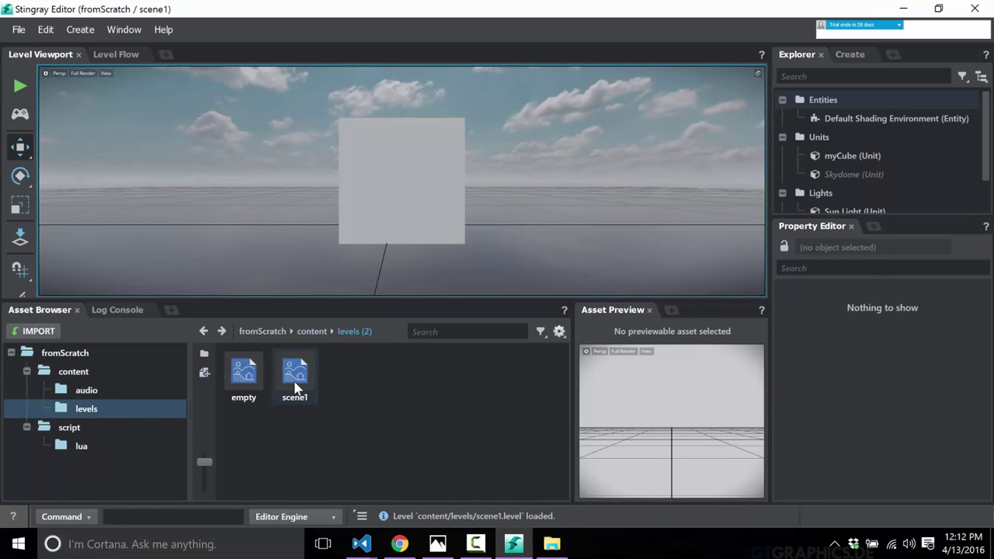
{"action": "left_click", "coordinate": [840, 156]}
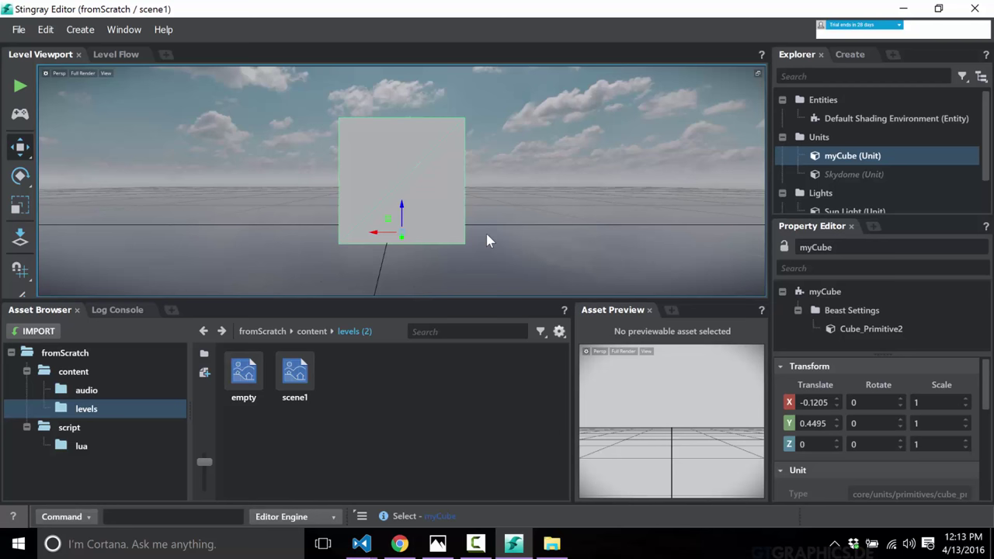
Step: Import ShippingContainer.fbx from the Desktop into the levels folder with the default FBX import options
{"action": "left_click", "coordinate": [39, 331]}
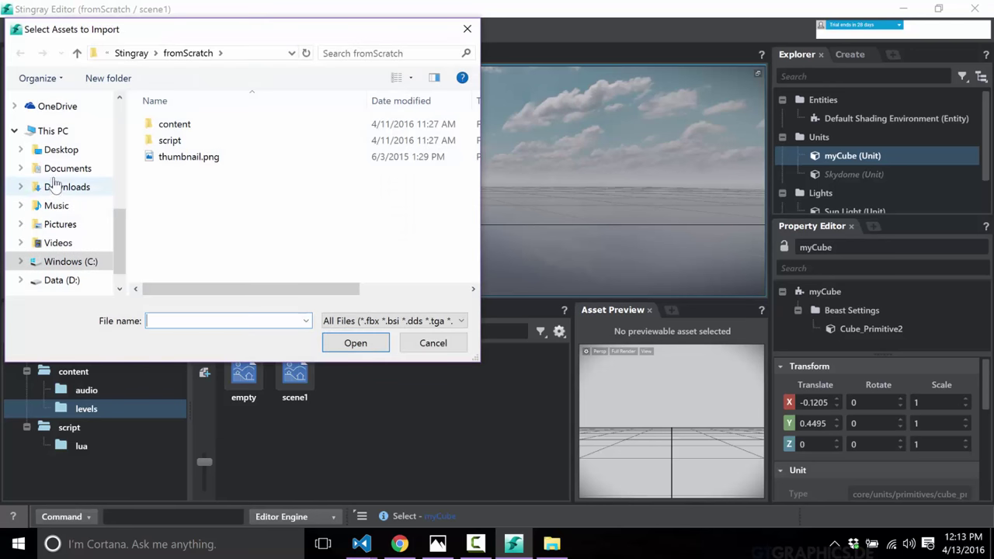
{"action": "scroll", "coordinate": [62, 224], "scroll_direction": "down", "scroll_amount": 1}
{"action": "scroll", "coordinate": [91, 241], "scroll_direction": "up", "scroll_amount": 2}
{"action": "scroll", "coordinate": [91, 241], "scroll_direction": "up", "scroll_amount": 3}
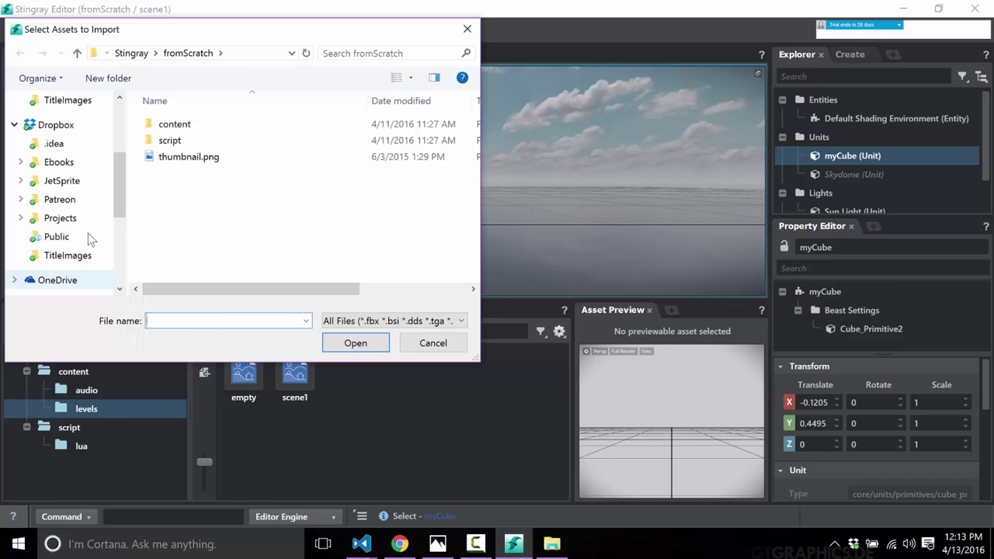
{"action": "left_click", "coordinate": [75, 205]}
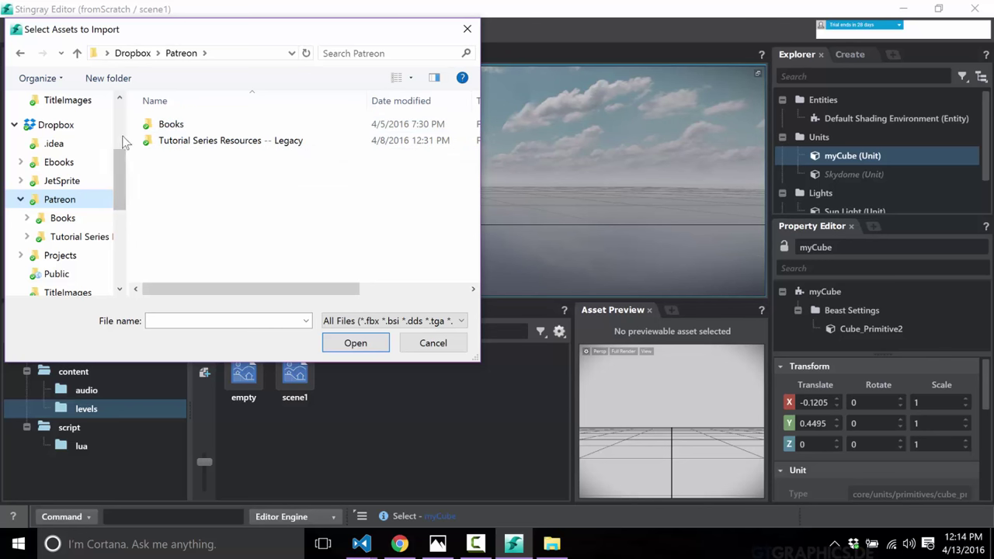
{"action": "scroll", "coordinate": [120, 138], "scroll_direction": "up", "scroll_amount": 3}
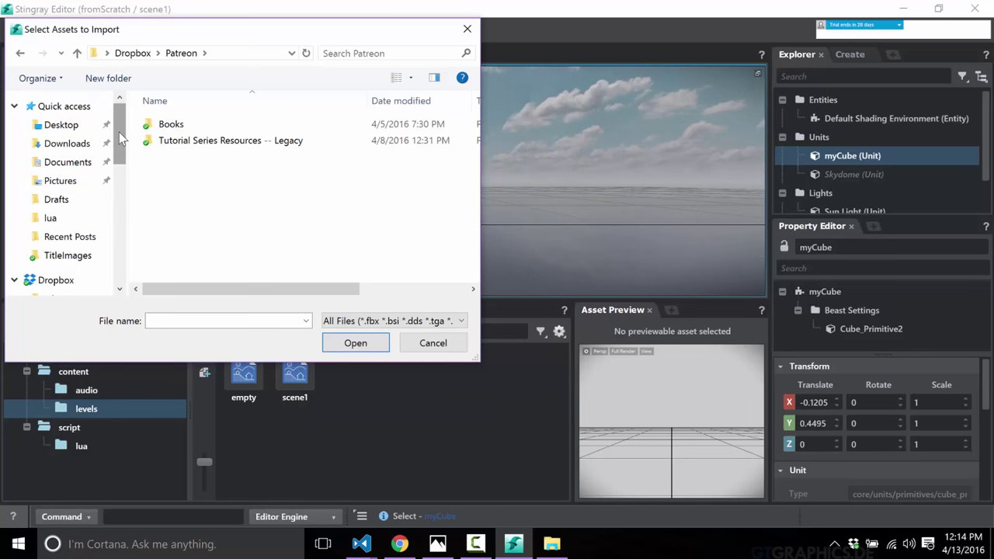
{"action": "left_click", "coordinate": [59, 126]}
{"action": "double_click", "coordinate": [400, 250]}
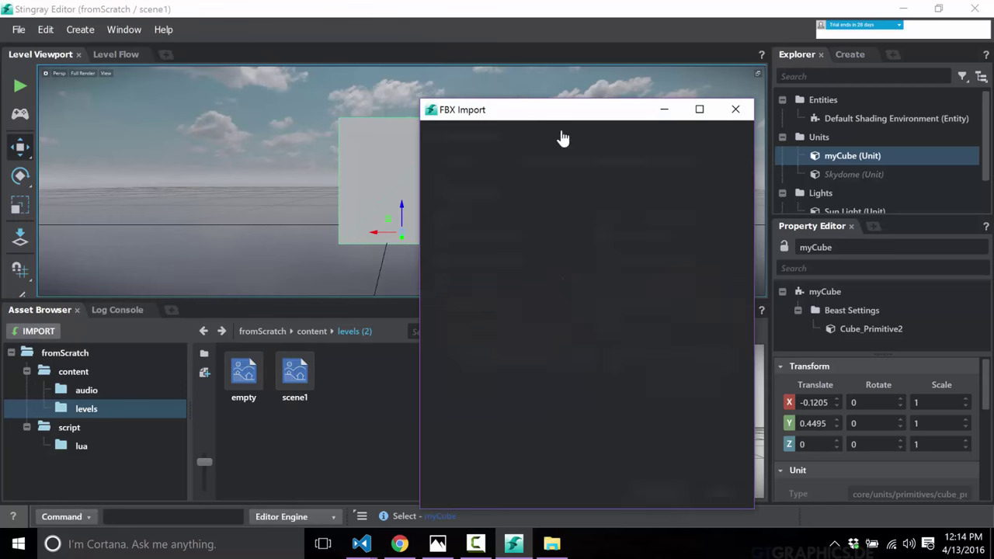
{"action": "left_click_drag", "start_coordinate": [566, 119], "coordinate": [563, 55]}
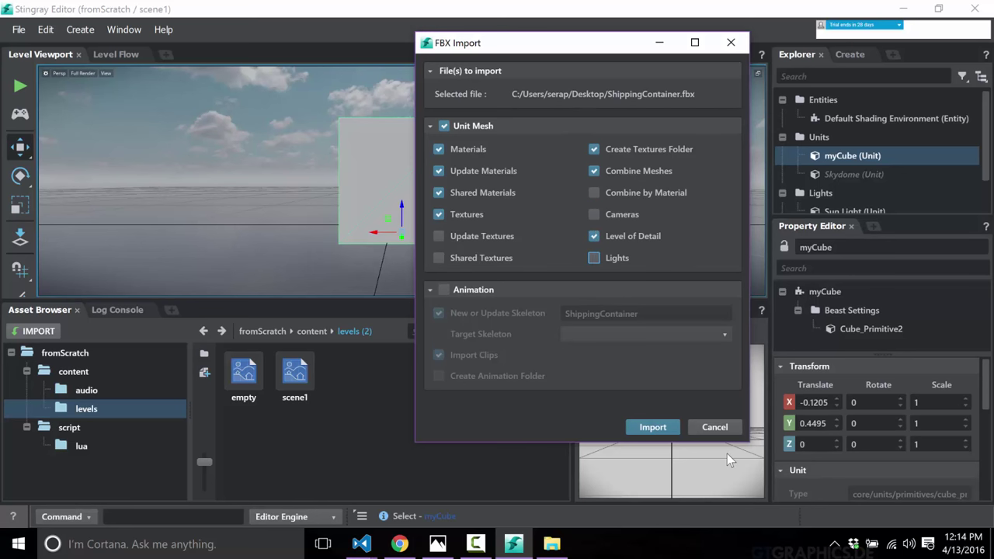
{"action": "left_click", "coordinate": [635, 427]}
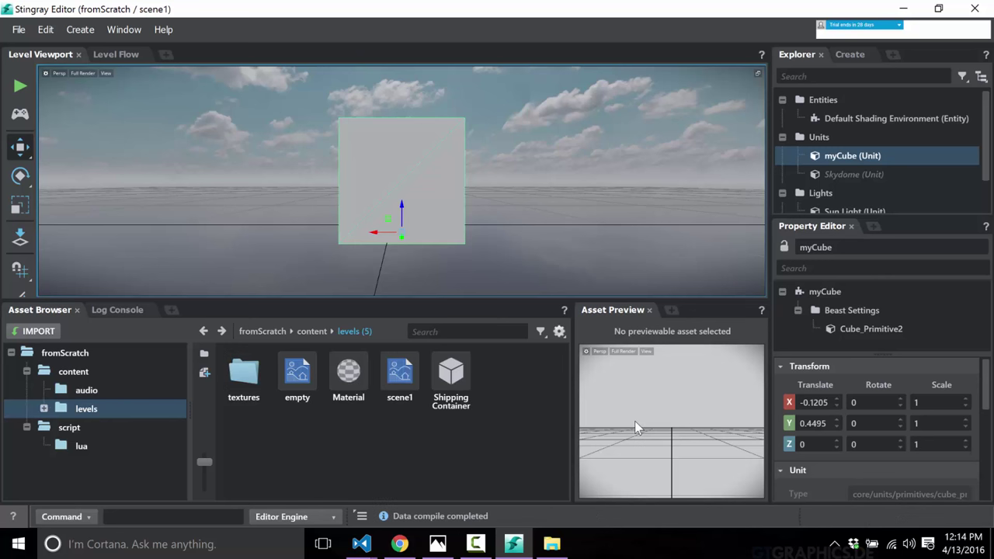
Step: Preview the ShippingContainer asset and place it in the level behind the cube at about X -22.8, Y -41.4
{"action": "left_click", "coordinate": [462, 377]}
{"action": "left_click_drag", "start_coordinate": [687, 433], "coordinate": [653, 450], "text": "alt"}
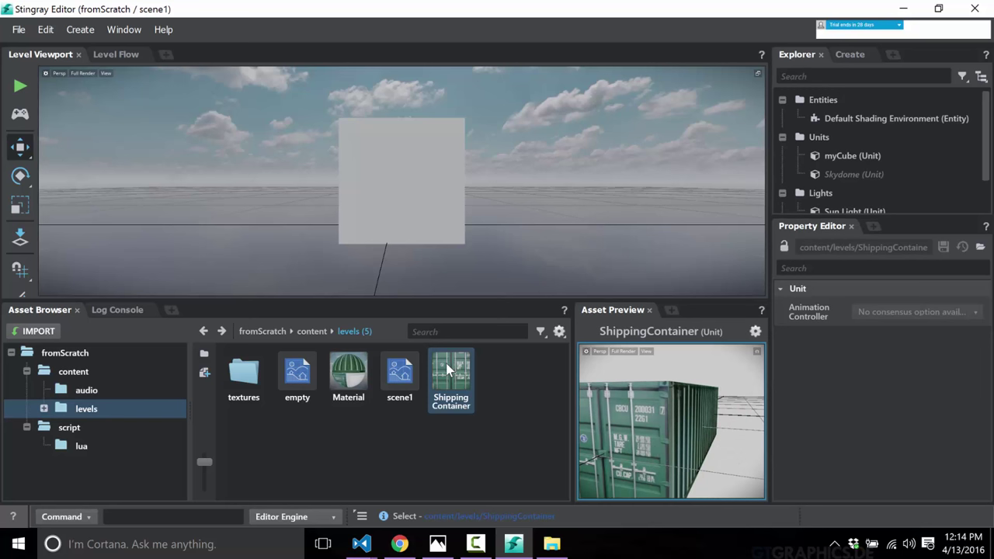
{"action": "left_click_drag", "start_coordinate": [451, 358], "coordinate": [543, 184]}
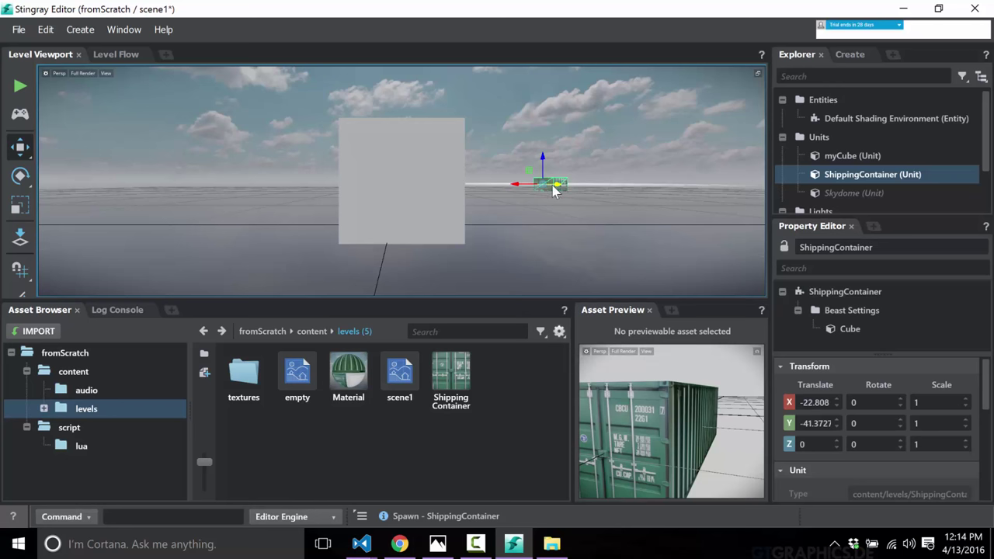
Step: Move the shipping container closer to the cube at about X -6.5, Y -10.9 and rotate it about 39 degrees around Z
{"action": "middle_click_drag", "start_coordinate": [565, 201], "coordinate": [510, 209]}
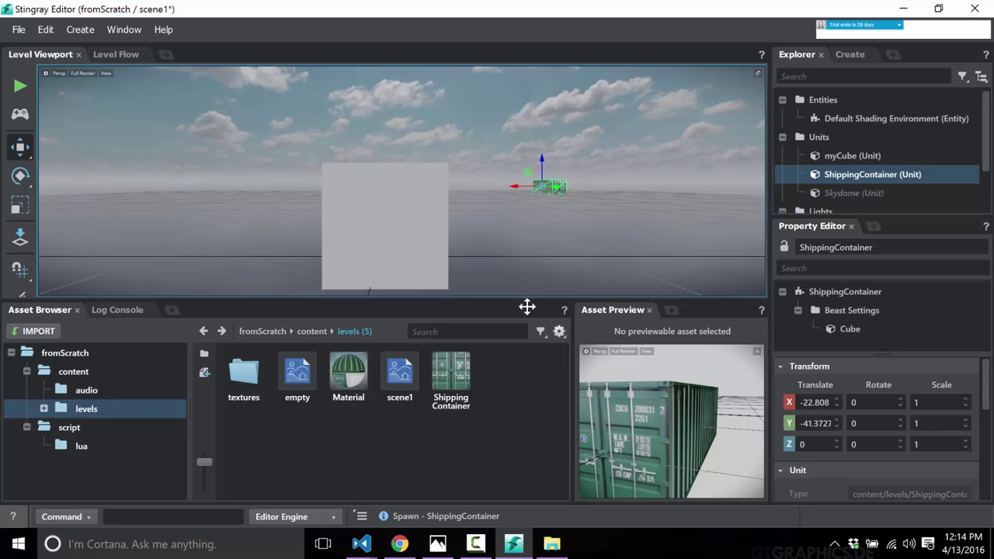
{"action": "left_click_drag", "start_coordinate": [510, 210], "coordinate": [361, 245]}
{"action": "left_click", "coordinate": [20, 176]}
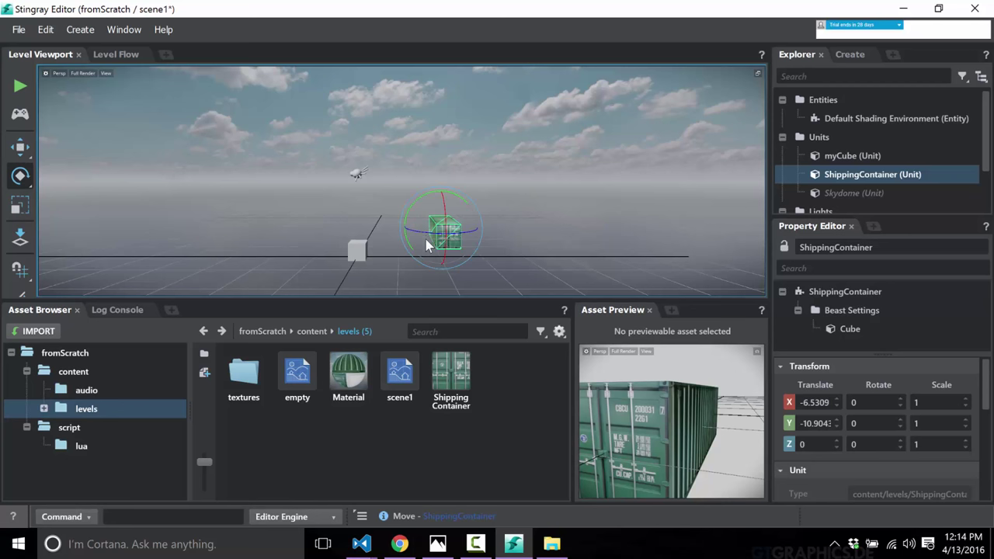
{"action": "left_click_drag", "start_coordinate": [424, 234], "coordinate": [466, 234]}
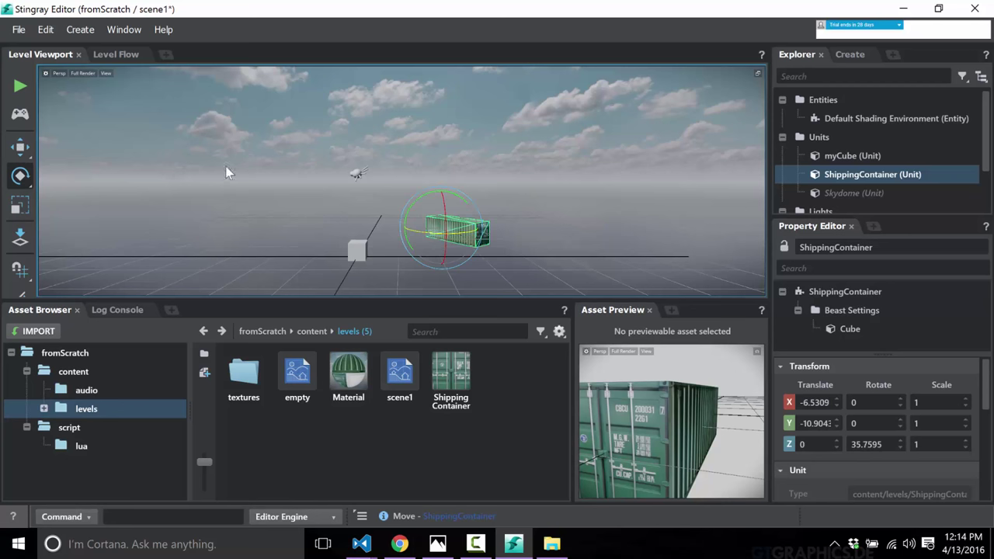
Step: Test-run scene1 with all unsaved files saved first, and return to the editor
{"action": "left_click", "coordinate": [21, 98]}
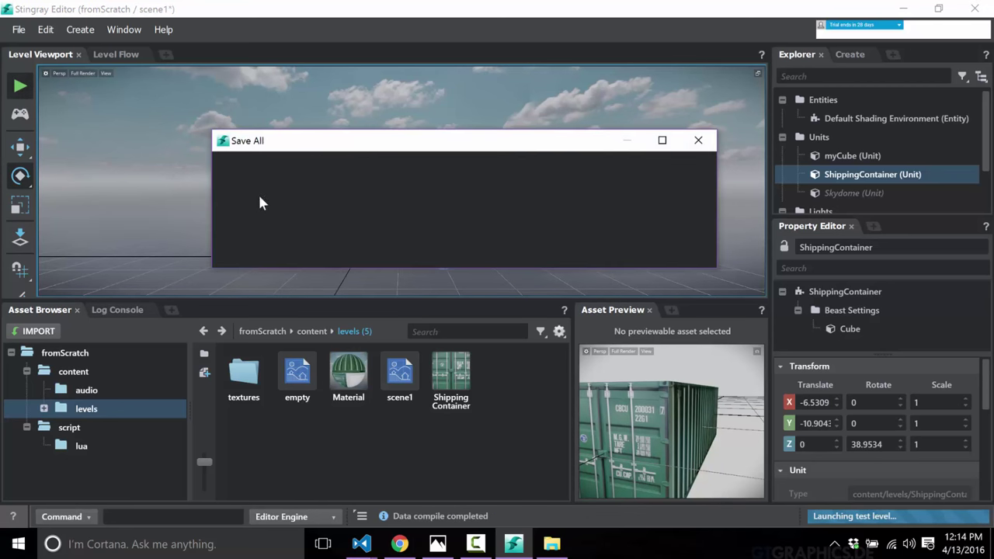
{"action": "left_click", "coordinate": [536, 243]}
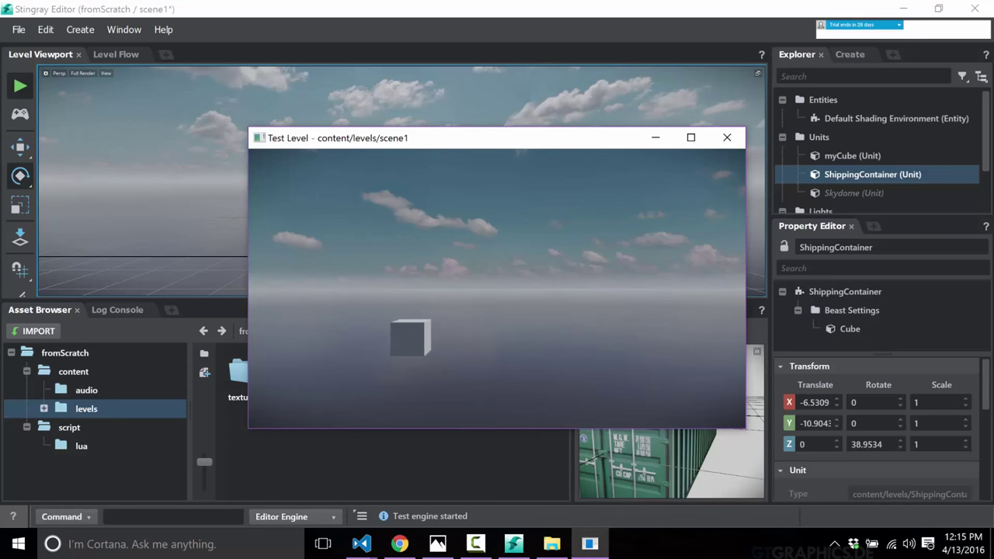
{"action": "key", "text": "alt+Tab"}
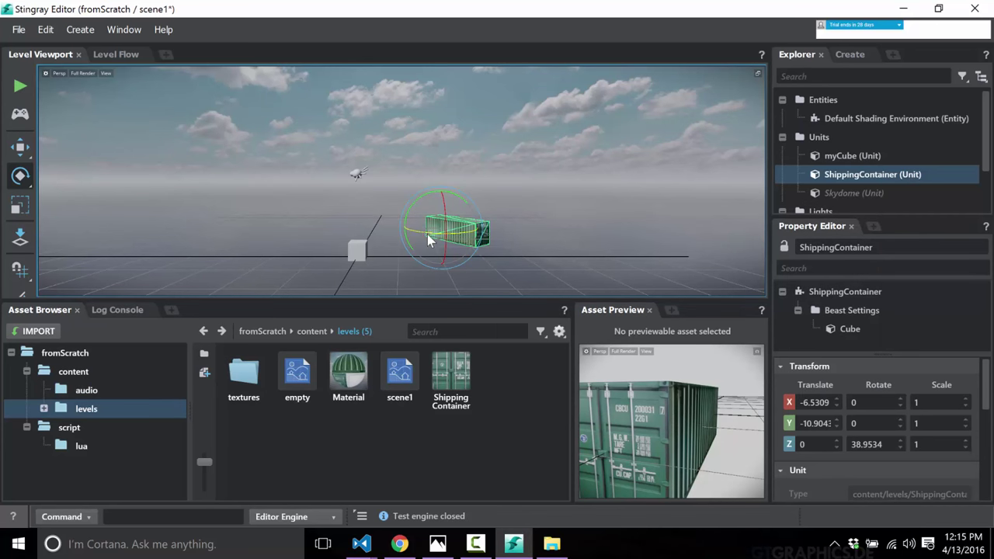
Step: Move the shipping container onto the cube's position, at about X 1.18, Y -2.98
{"action": "left_click", "coordinate": [20, 146]}
{"action": "left_click_drag", "start_coordinate": [415, 233], "coordinate": [356, 236]}
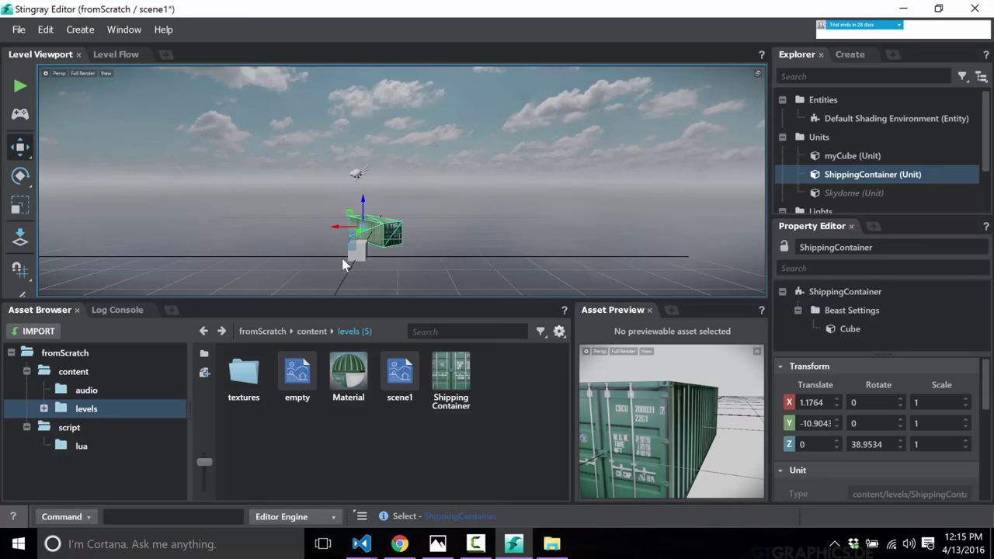
{"action": "left_click_drag", "start_coordinate": [358, 231], "coordinate": [342, 261]}
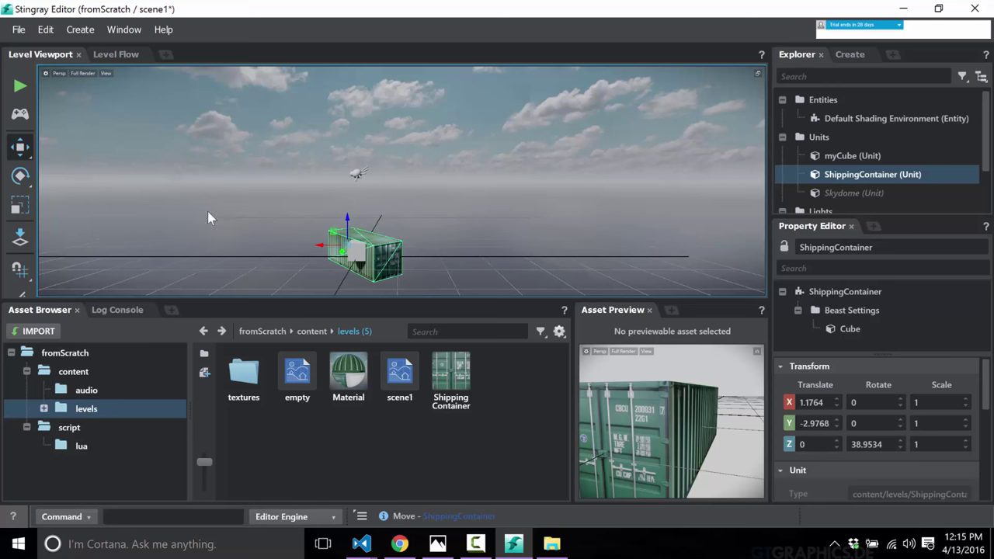
Step: Save all files and test-run scene1 again, steer the cube sideways in the test window, and end the run
{"action": "left_click", "coordinate": [22, 88]}
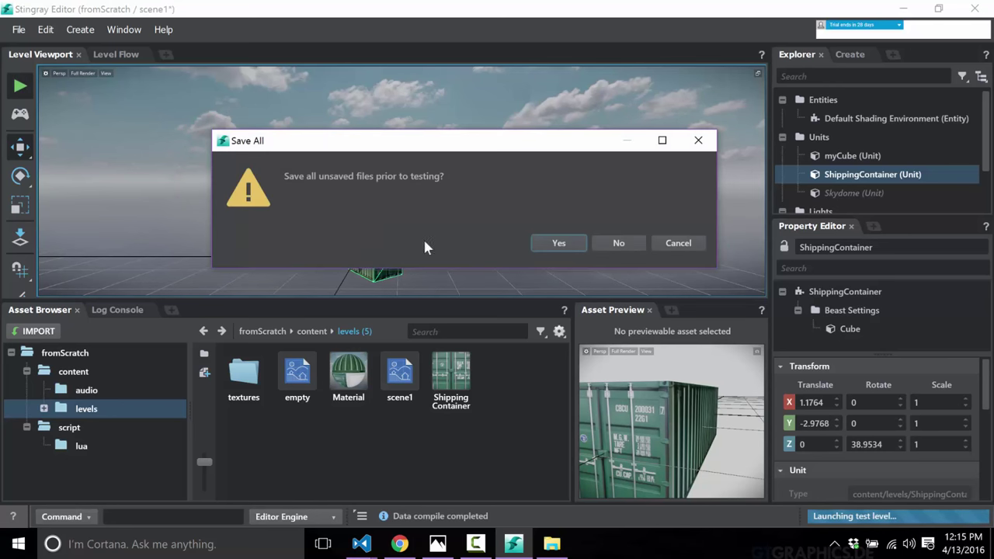
{"action": "left_click", "coordinate": [562, 245]}
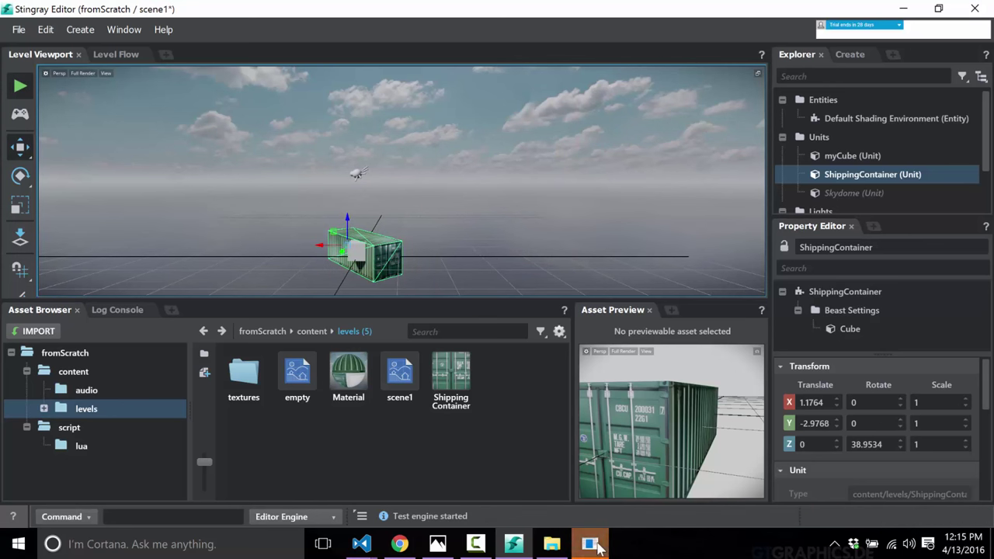
{"action": "left_click", "coordinate": [594, 546]}
{"action": "key", "text": "d"}
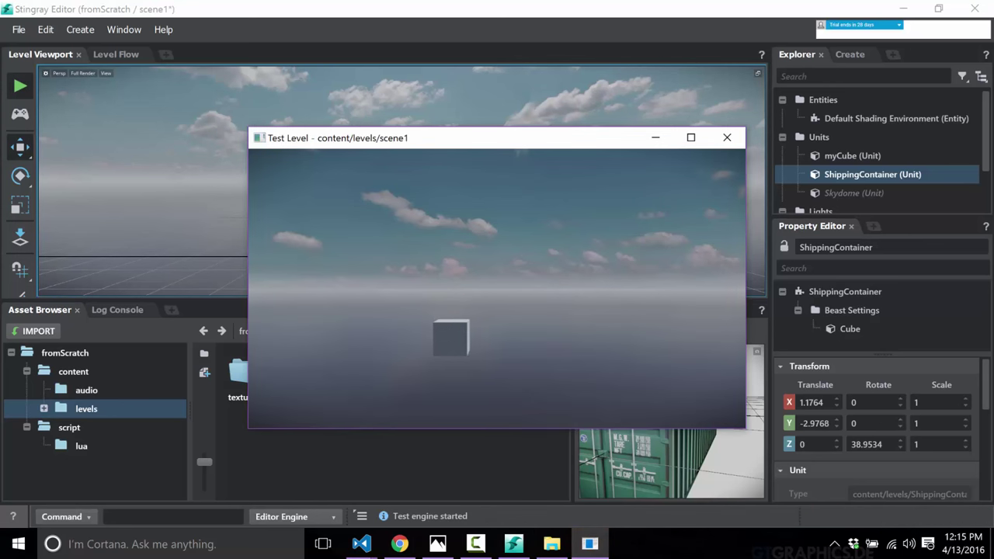
{"action": "key", "text": "d"}
{"action": "key", "text": "d"}
{"action": "key", "text": "d"}
{"action": "key", "text": "Escape"}
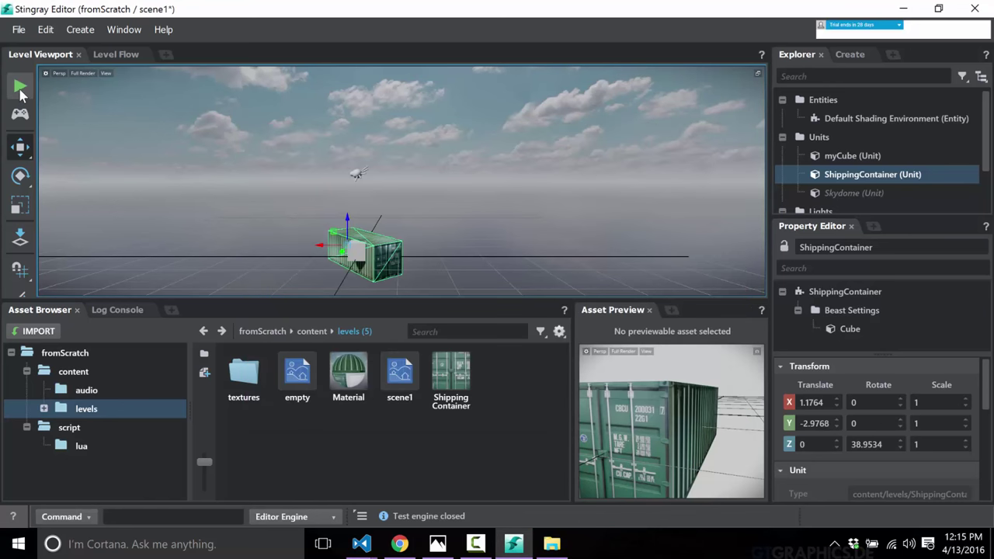
{"action": "left_click", "coordinate": [475, 543]}
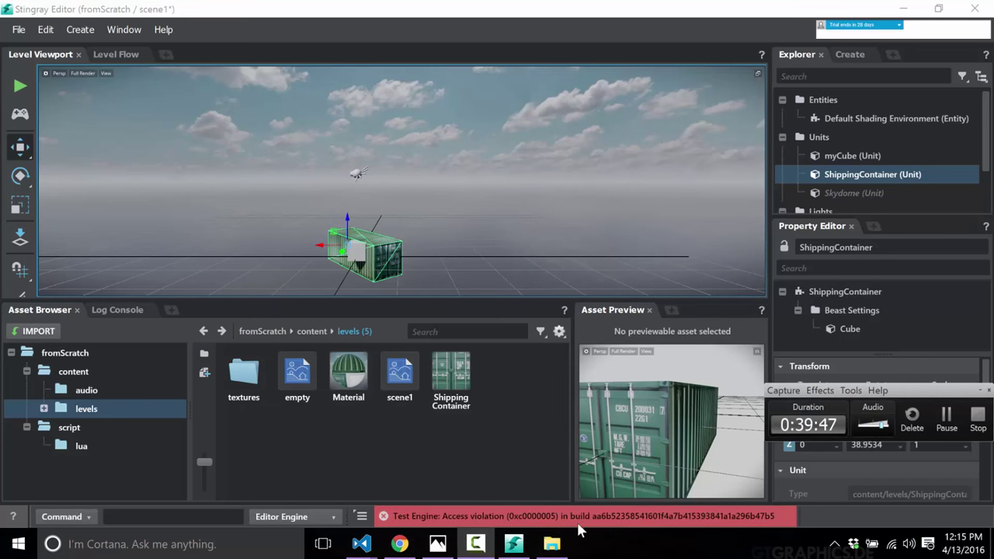
{"action": "left_click", "coordinate": [946, 417]}
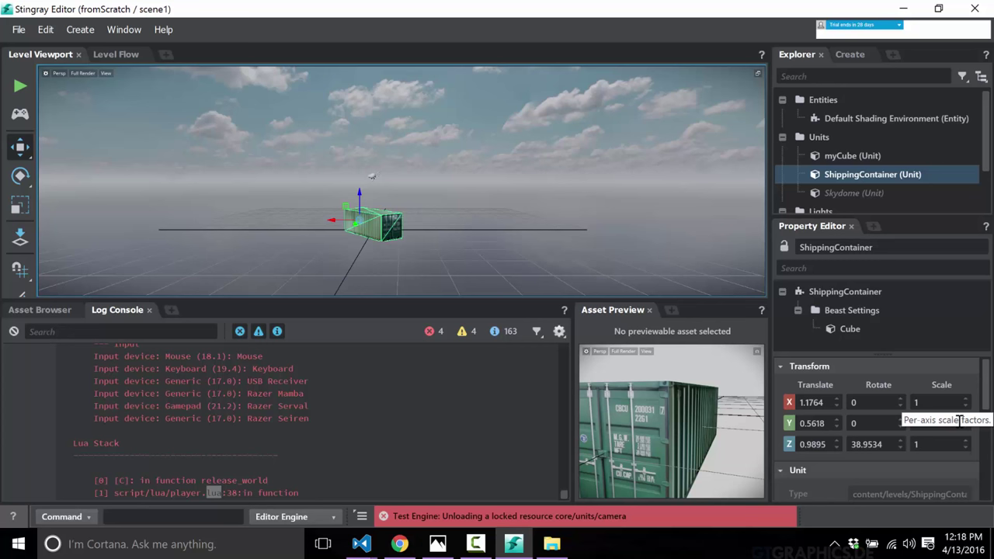
{"action": "mouse_move", "coordinate": [476, 548]}
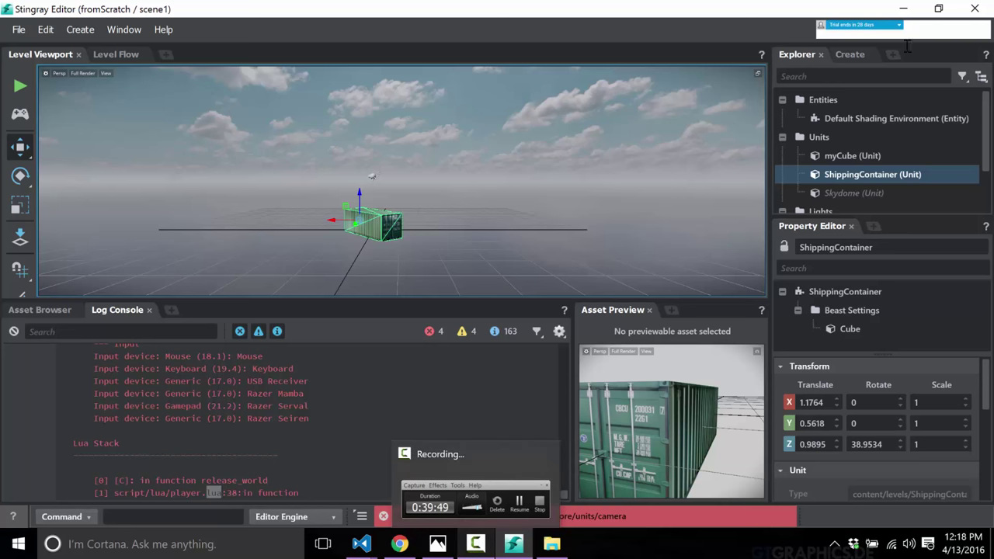
Step: Close the Stingray editor and relaunch Stingray to its project selection window
{"action": "left_click", "coordinate": [975, 9]}
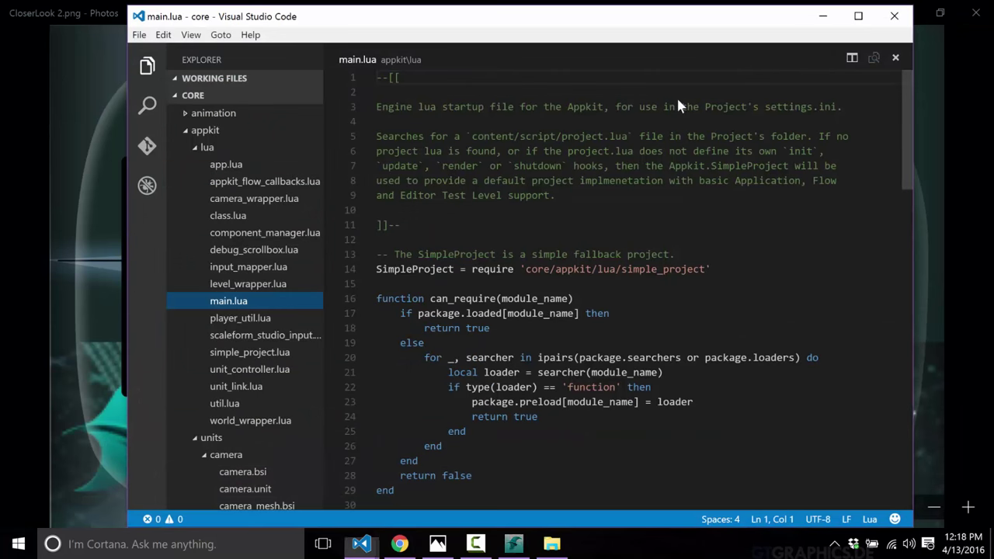
{"action": "key", "text": "super"}
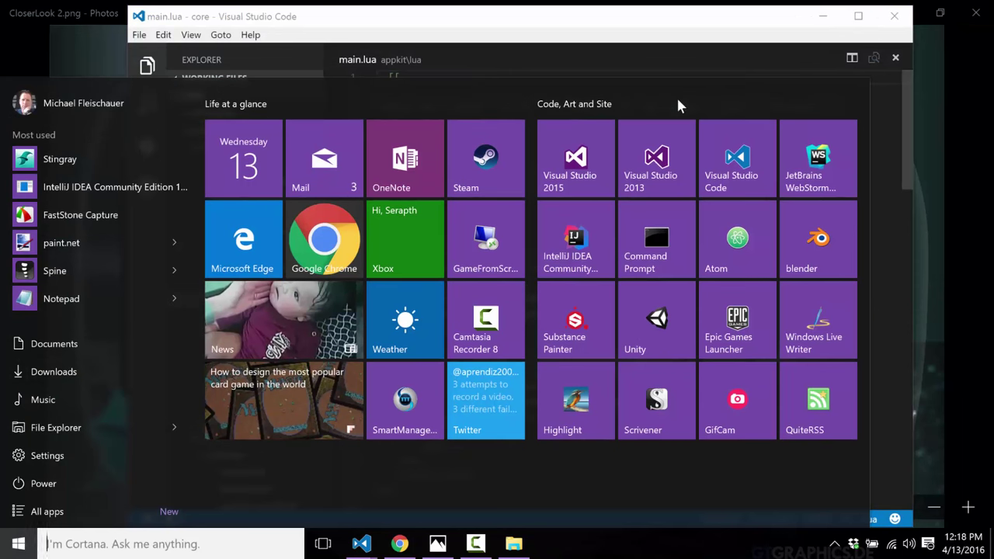
{"action": "type", "text": "stin"}
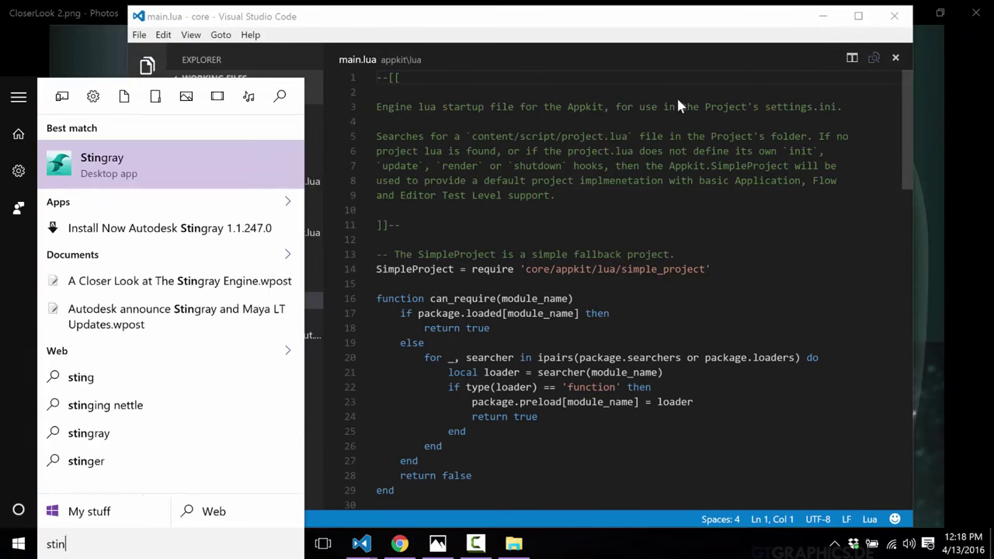
{"action": "key", "text": "Return"}
{"action": "left_click", "coordinate": [568, 320]}
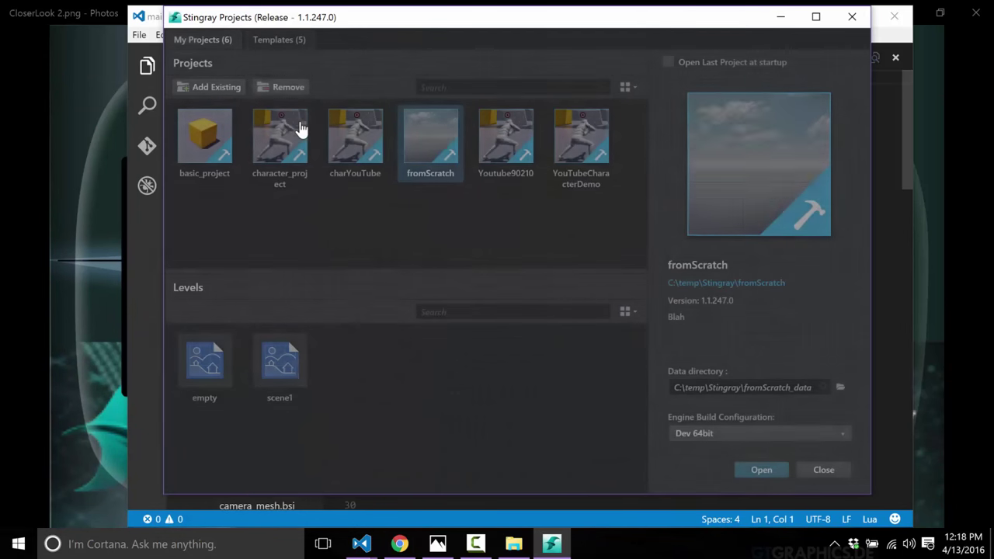
Step: Create a project named planB from the basic template and dismiss the Getting Started tutorial
{"action": "left_click", "coordinate": [290, 40]}
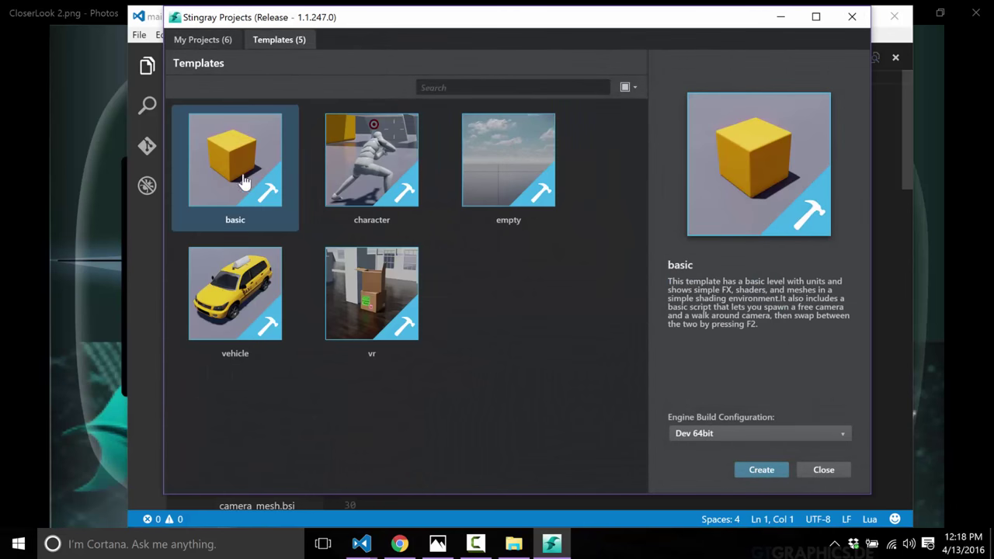
{"action": "left_click", "coordinate": [768, 470]}
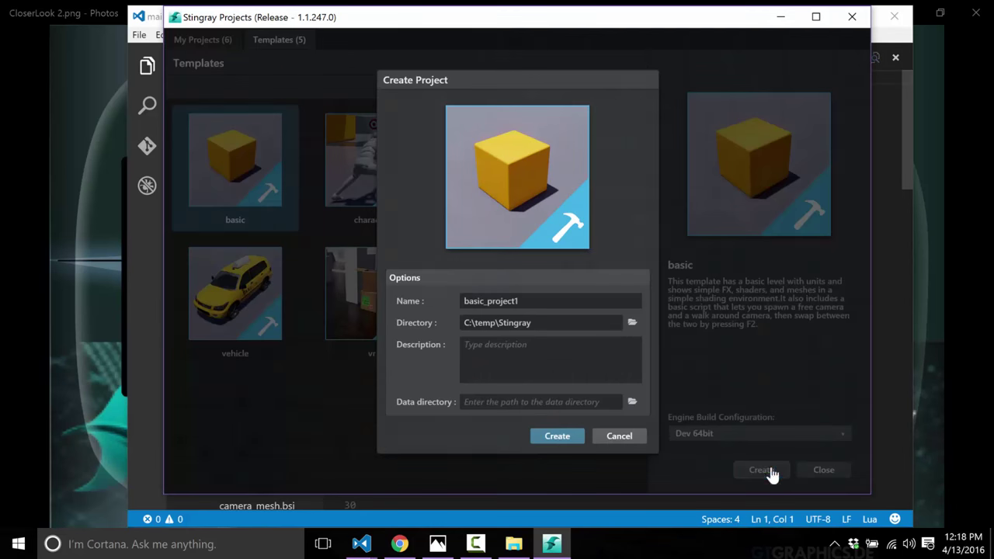
{"action": "double_click", "coordinate": [559, 306]}
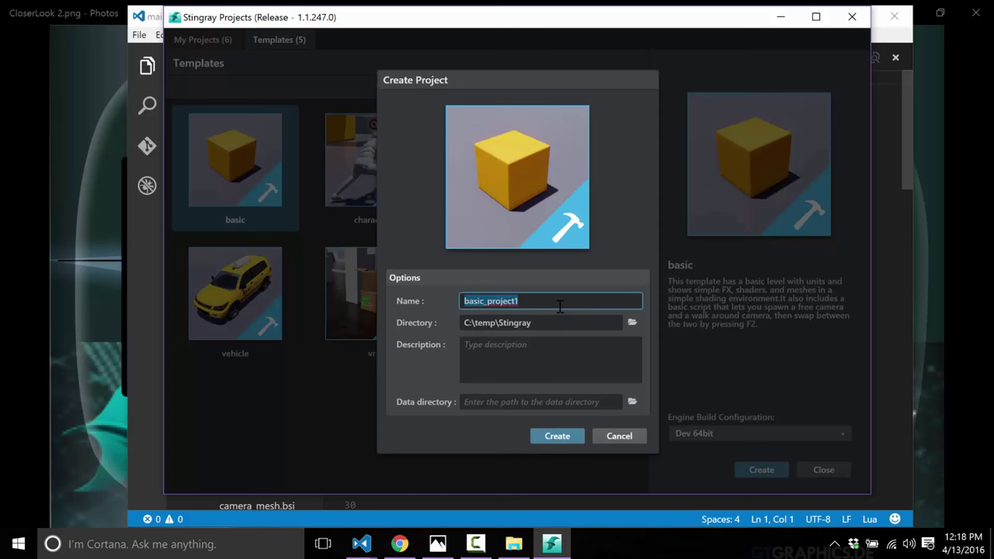
{"action": "type", "text": "planB"}
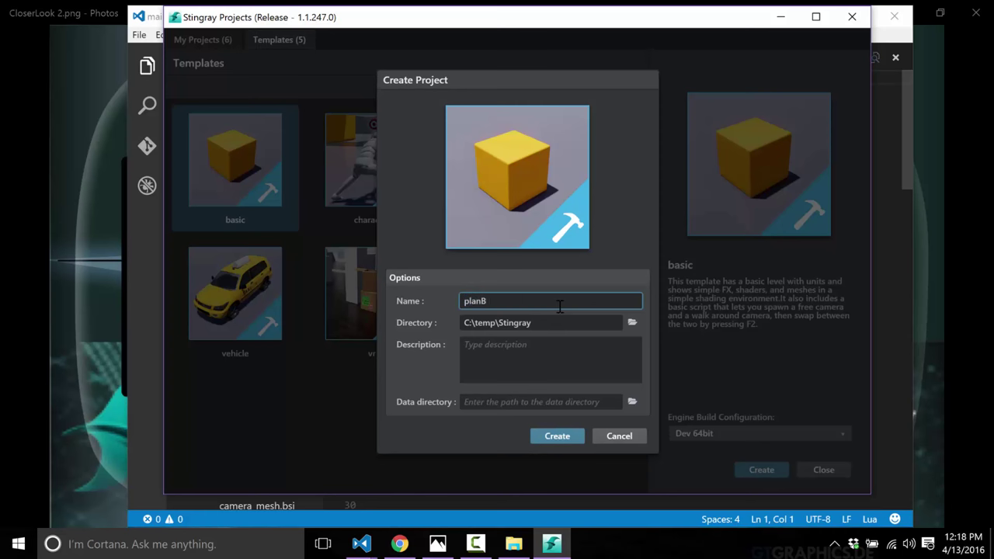
{"action": "left_click", "coordinate": [542, 438]}
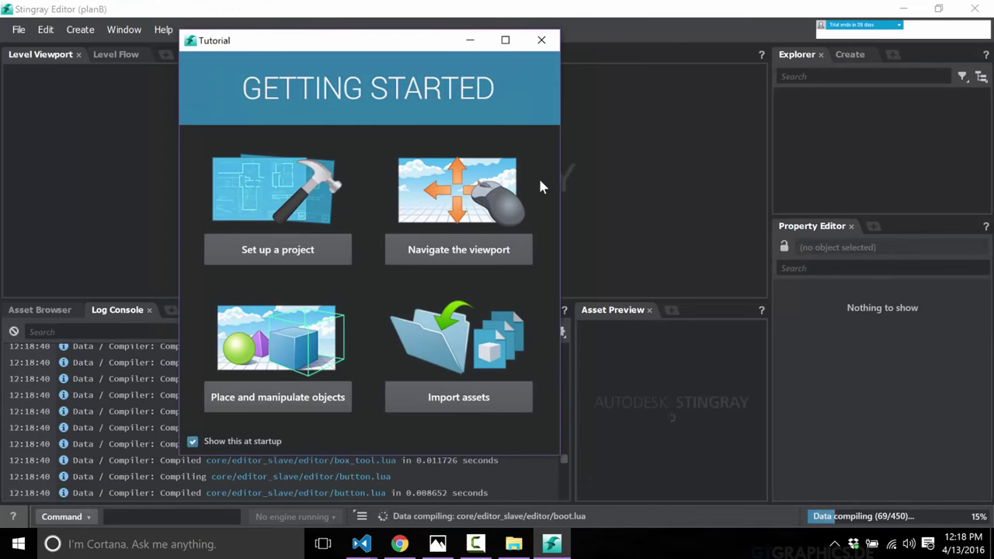
{"action": "left_click", "coordinate": [541, 42]}
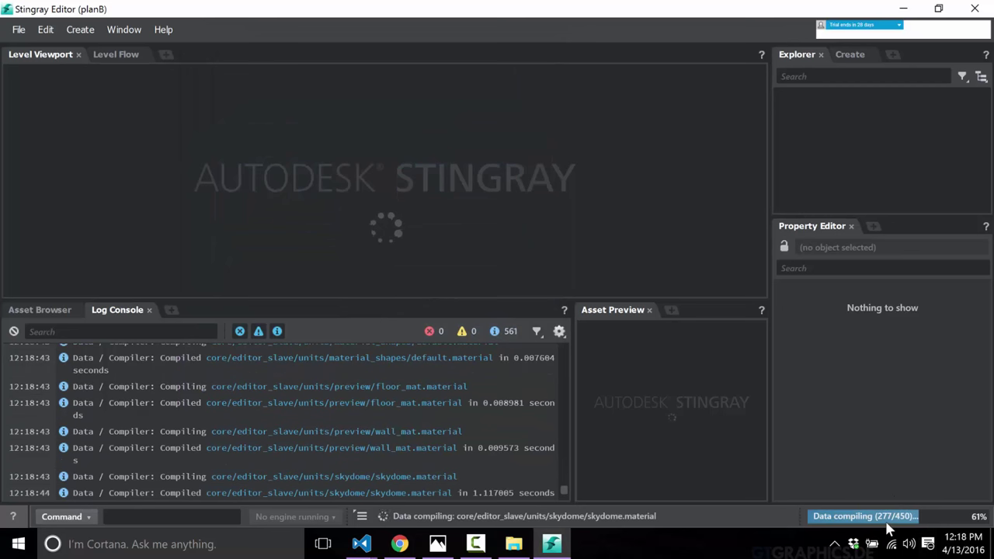
{"action": "left_click", "coordinate": [483, 548]}
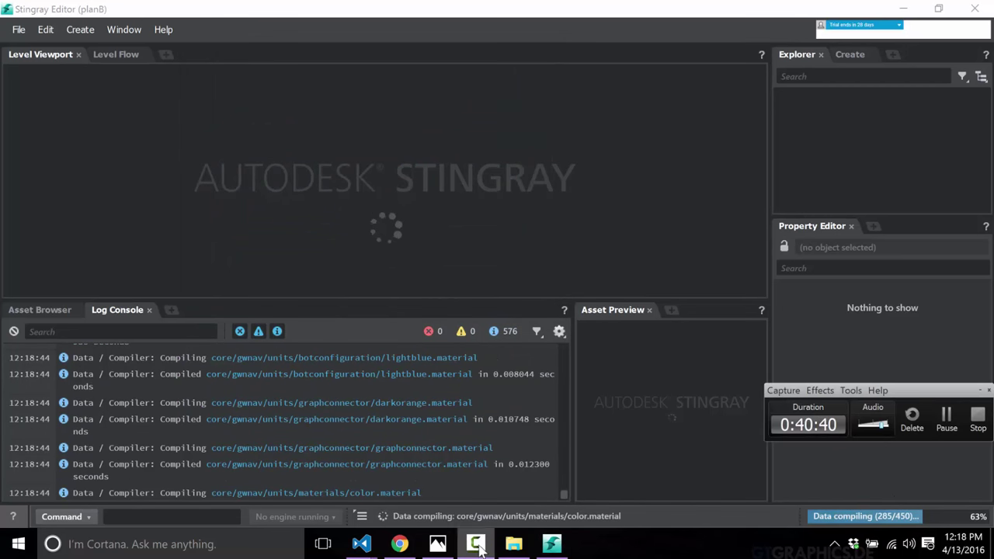
{"action": "left_click", "coordinate": [945, 419]}
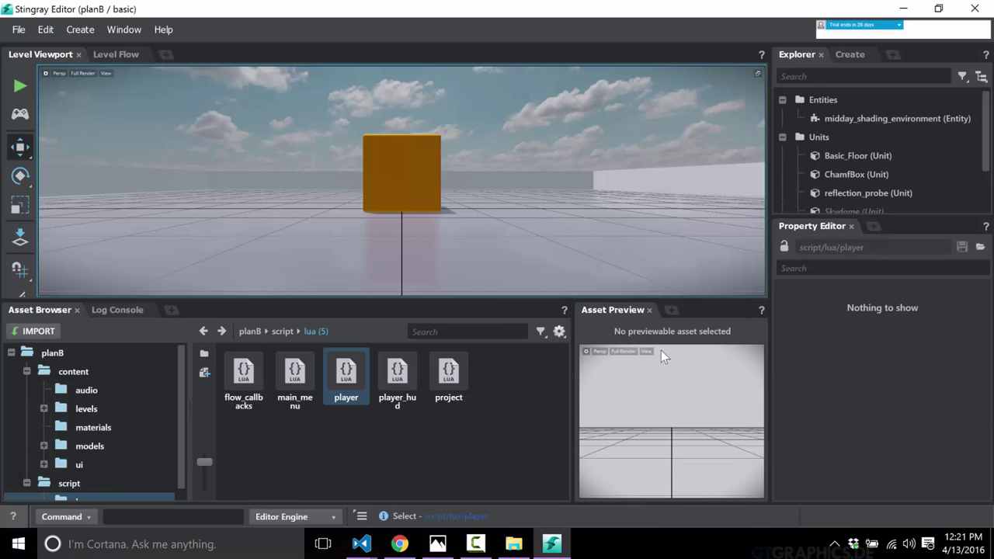
Step: Test-run the basic level and return to the editor
{"action": "left_click", "coordinate": [19, 87]}
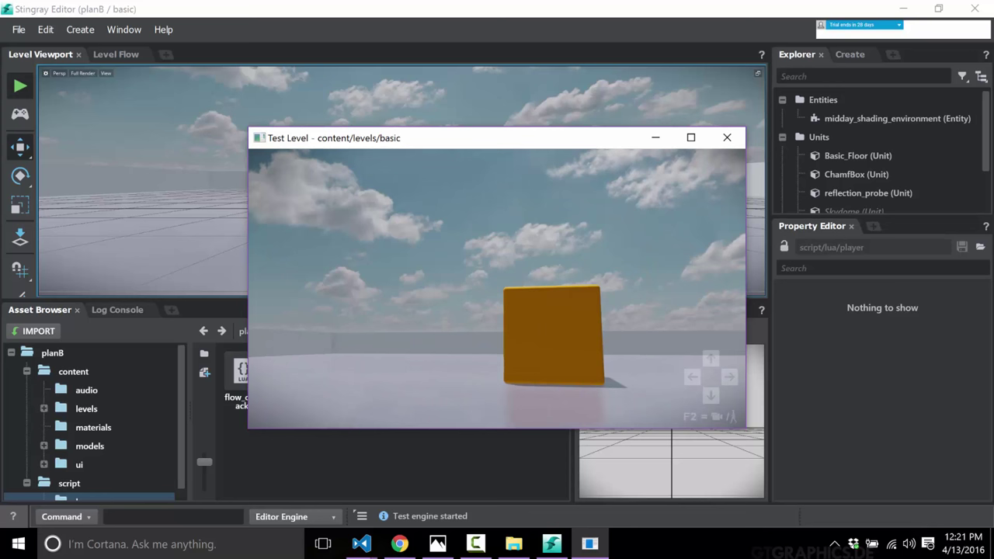
{"action": "key", "text": "Escape"}
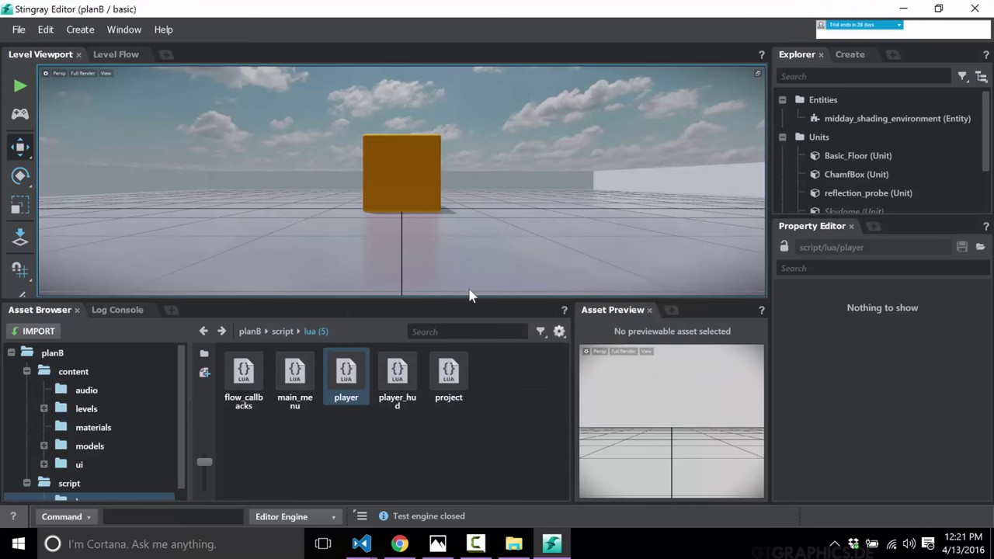
Step: Import ShippingContainer.fbx from the Desktop with the default FBX import options
{"action": "left_click", "coordinate": [37, 332]}
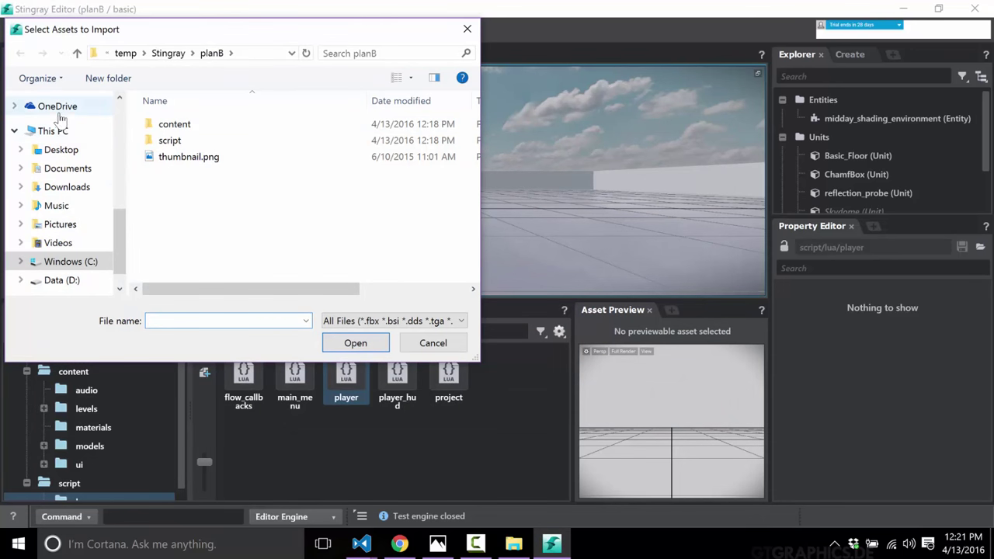
{"action": "left_click", "coordinate": [68, 151]}
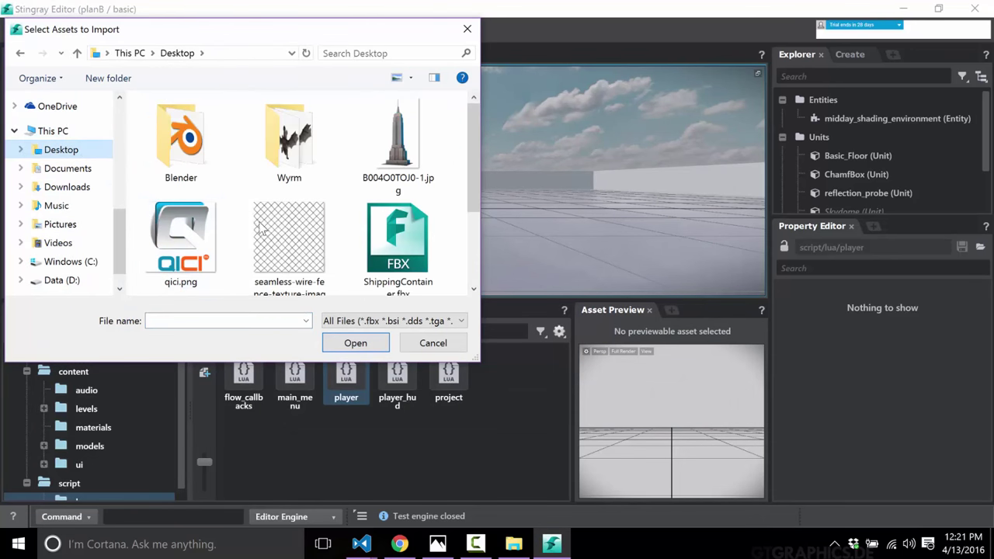
{"action": "double_click", "coordinate": [405, 260]}
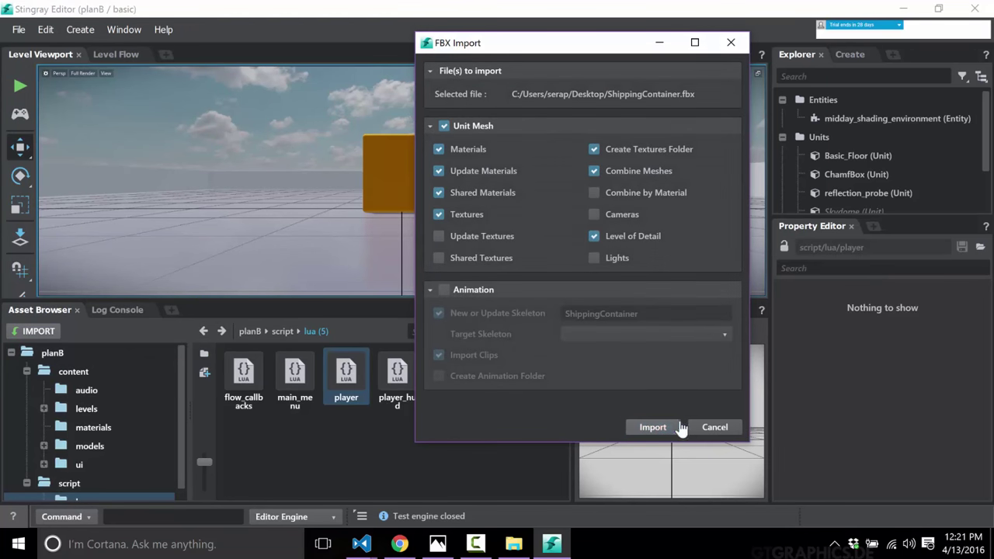
{"action": "left_click", "coordinate": [653, 428]}
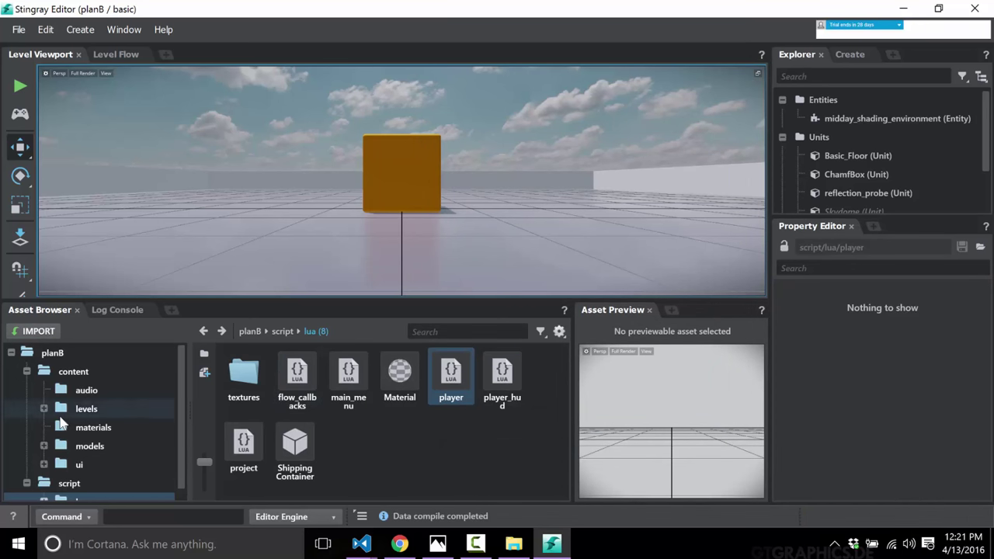
Step: Locate the imported assets in the script/lua folder and preview the ShippingContainer unit and its material
{"action": "left_click", "coordinate": [88, 446]}
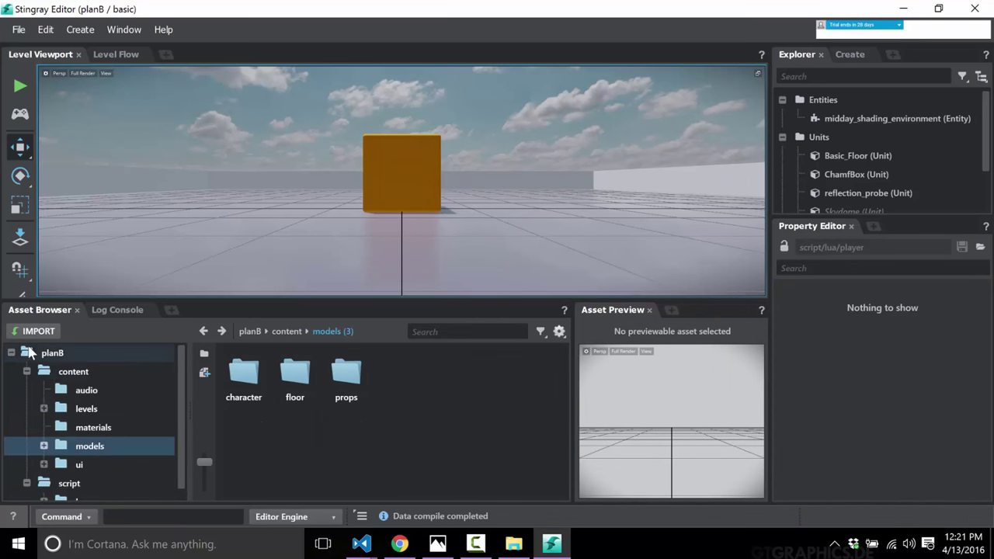
{"action": "left_click", "coordinate": [72, 483]}
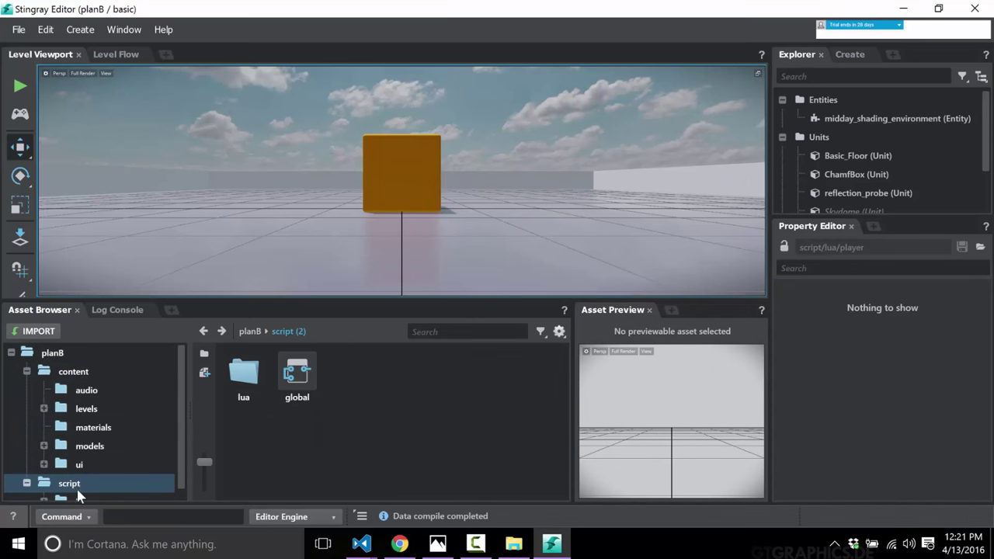
{"action": "scroll", "coordinate": [112, 474], "scroll_direction": "down", "scroll_amount": 1}
{"action": "left_click", "coordinate": [93, 491]}
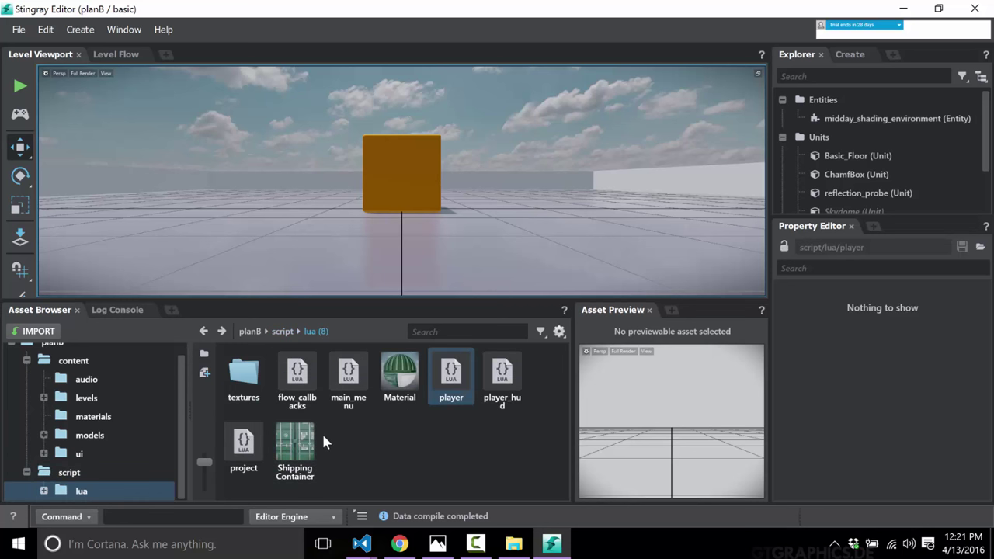
{"action": "left_click", "coordinate": [294, 448]}
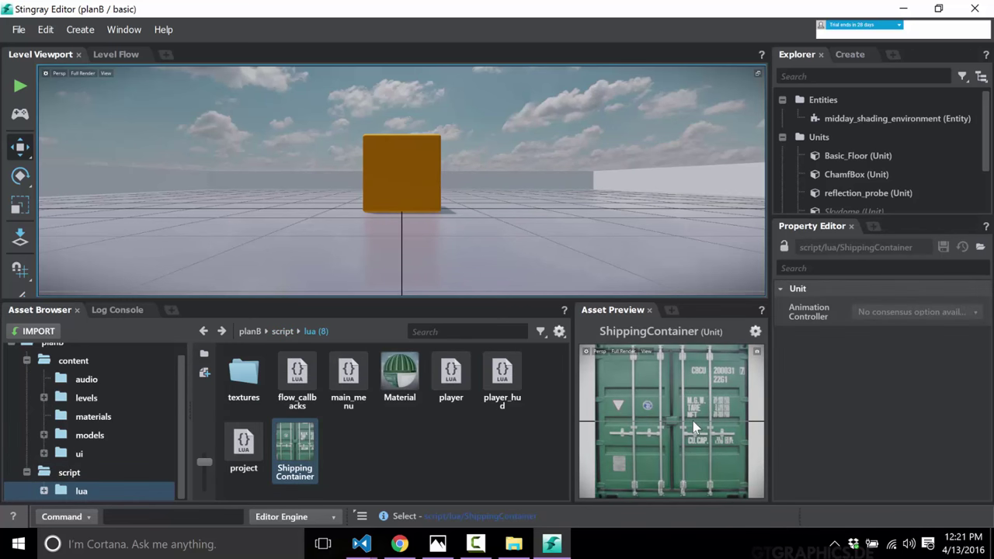
{"action": "left_click_drag", "start_coordinate": [716, 433], "coordinate": [747, 425]}
{"action": "left_click", "coordinate": [399, 374]}
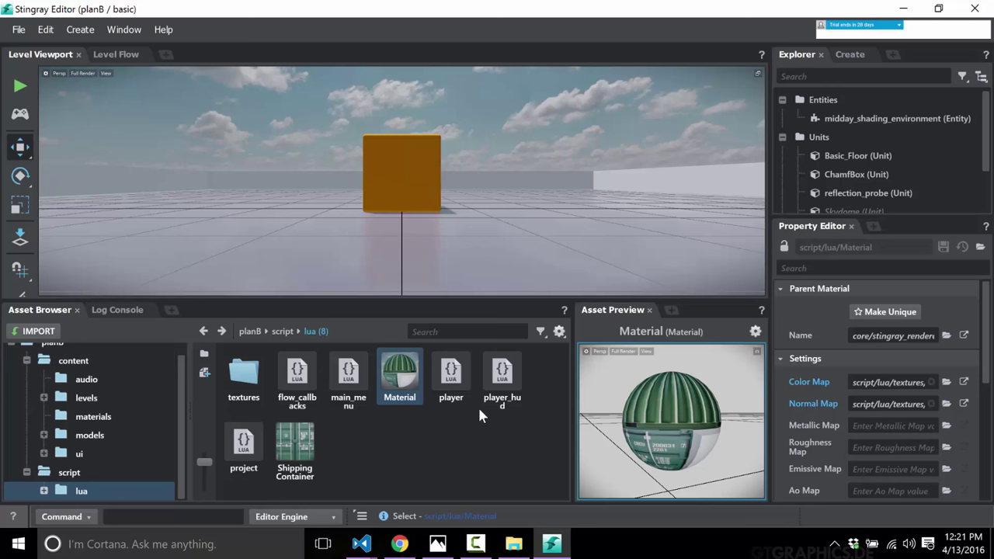
{"action": "left_click", "coordinate": [309, 446]}
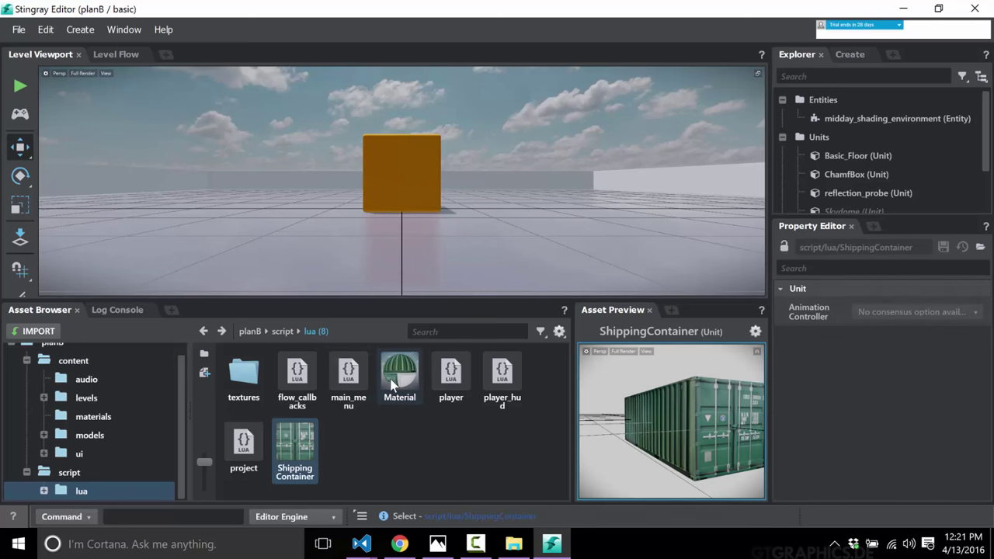
Step: Move the imported Material into content/materials and the ShippingContainer unit into content/models
{"action": "left_click_drag", "start_coordinate": [393, 386], "coordinate": [93, 417]}
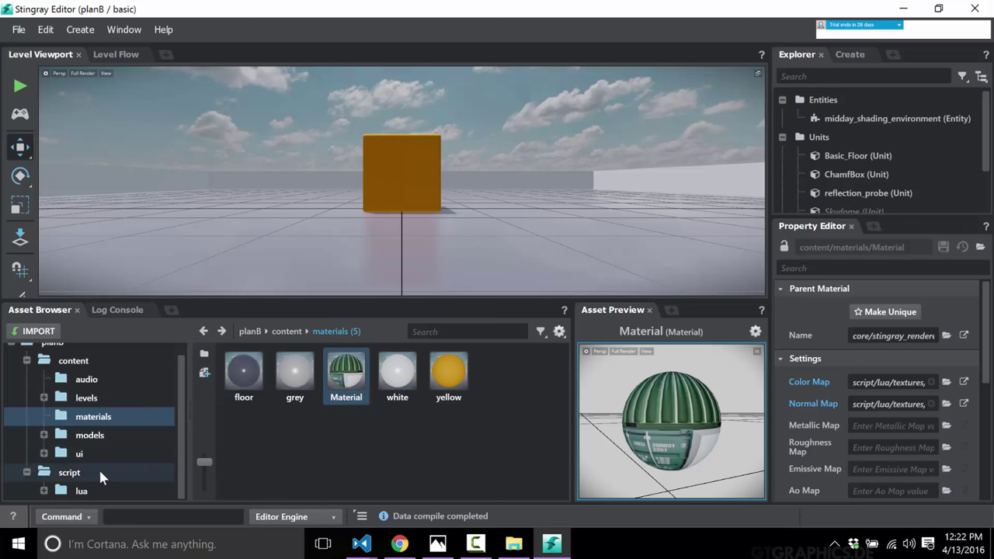
{"action": "left_click", "coordinate": [80, 491]}
{"action": "left_click_drag", "start_coordinate": [251, 456], "coordinate": [98, 431]}
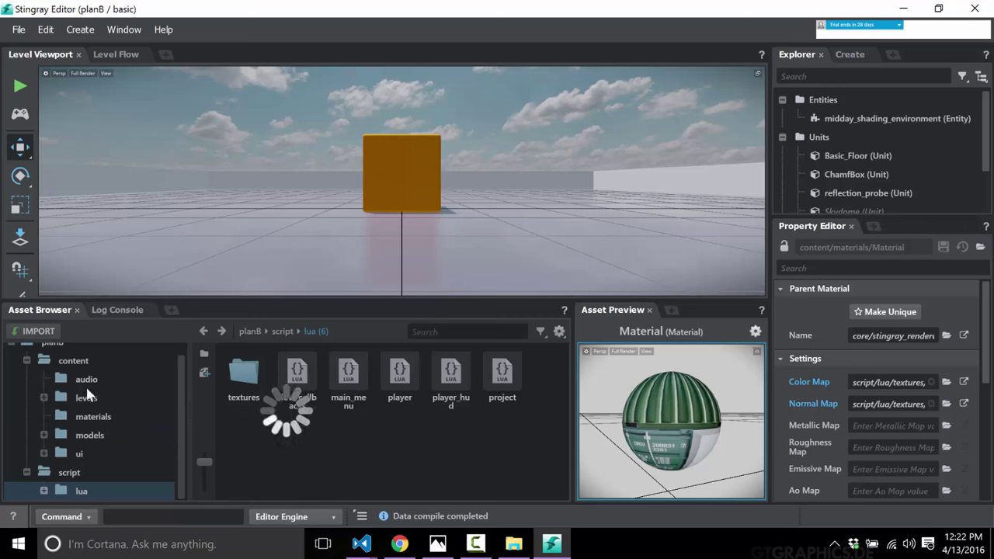
Step: Place the ShippingContainer from content/models beside the yellow cube, at about X 3.91, Y 0.27, Z 1.05
{"action": "left_click", "coordinate": [89, 436]}
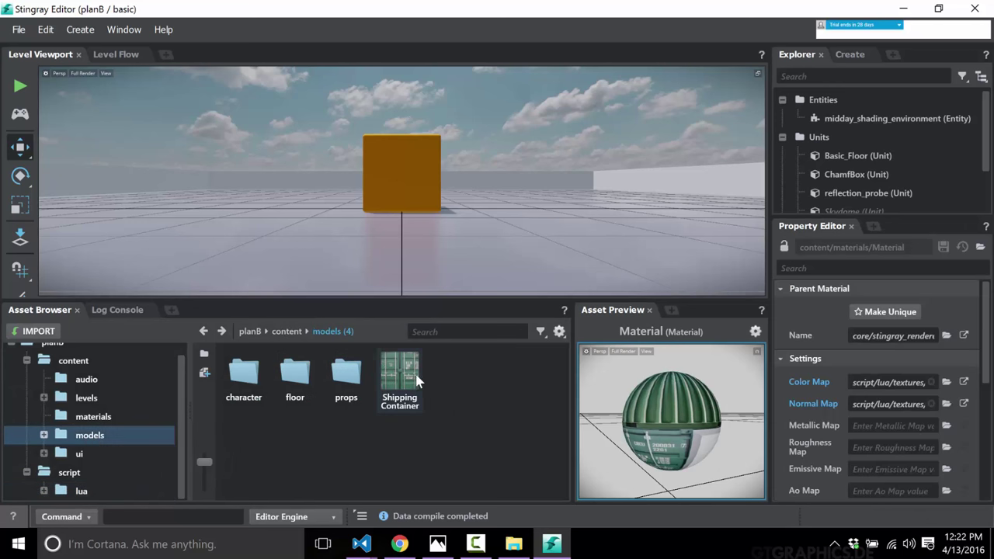
{"action": "left_click_drag", "start_coordinate": [400, 381], "coordinate": [299, 152]}
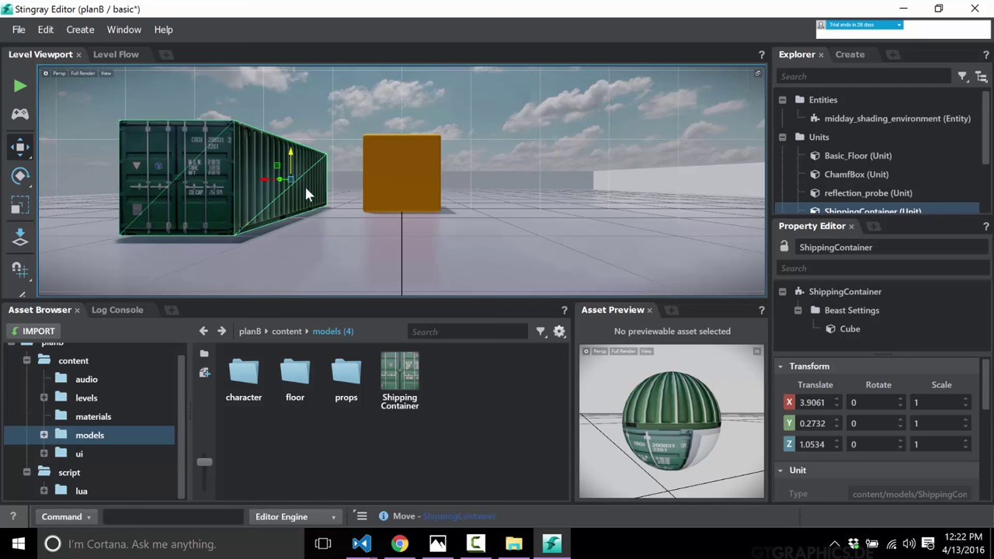
Step: Test-run the basic level with the container, move the camera forward and back, and end the run
{"action": "left_click", "coordinate": [21, 88]}
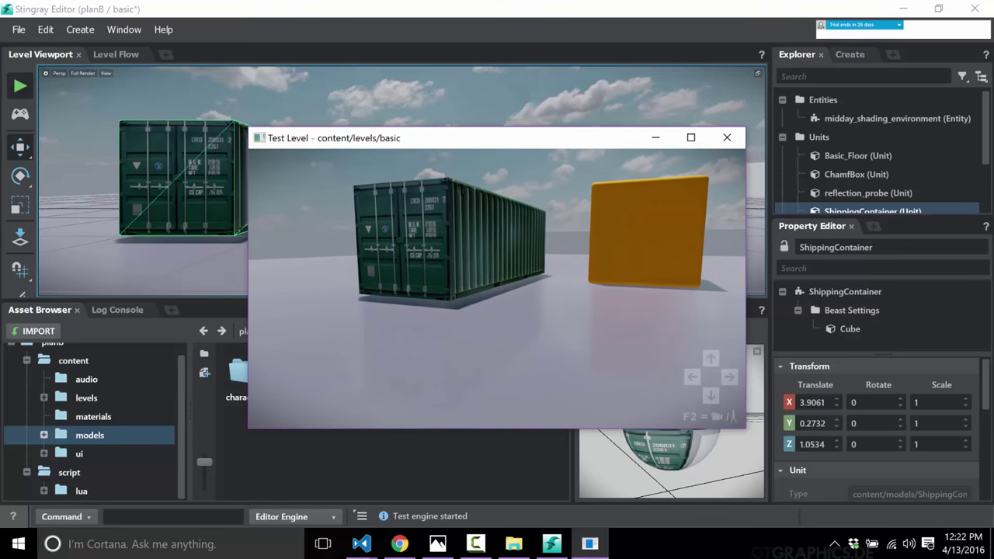
{"action": "key", "text": "w"}
{"action": "key", "text": "s"}
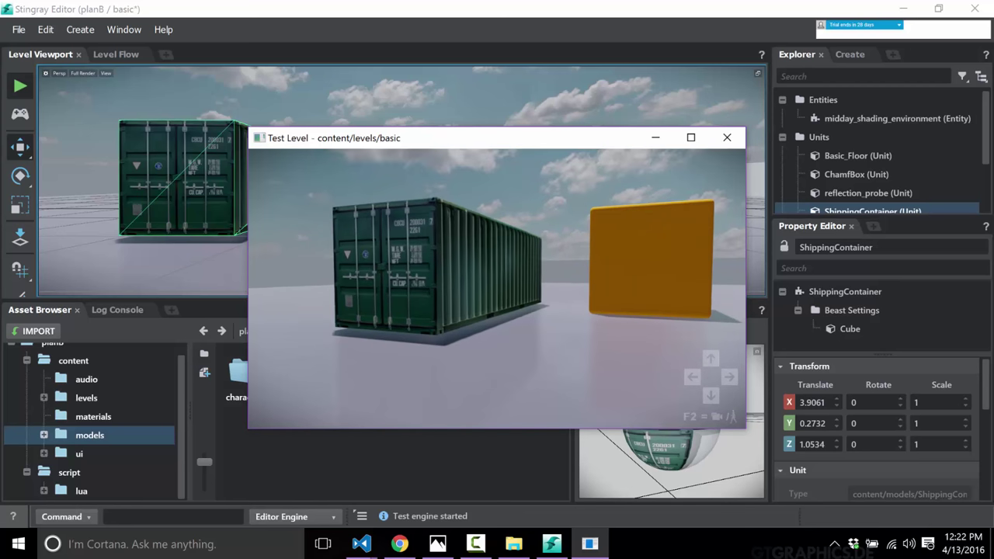
{"action": "key", "text": "Escape"}
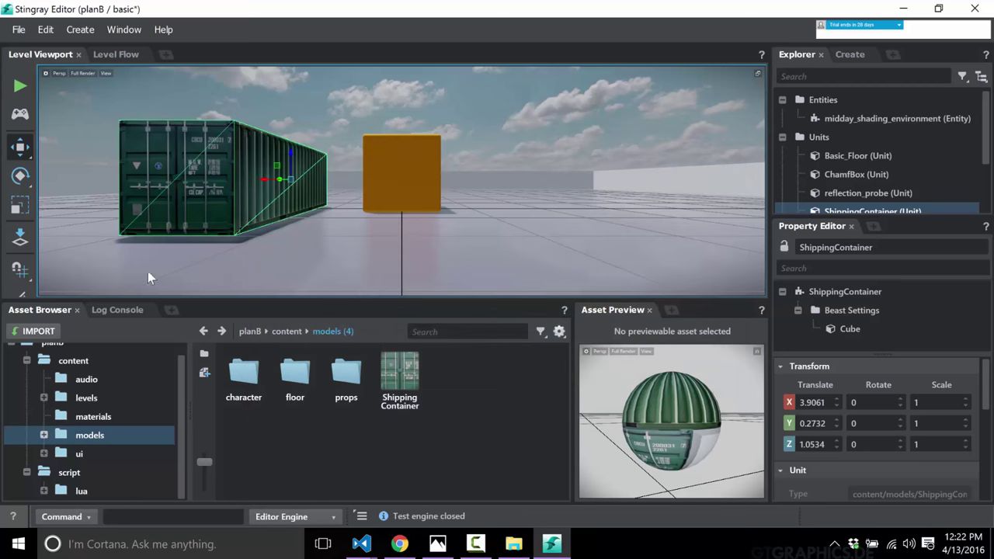
Step: Open the player script from script/lua, read through its code, and close the Script Editor
{"action": "left_click", "coordinate": [79, 491]}
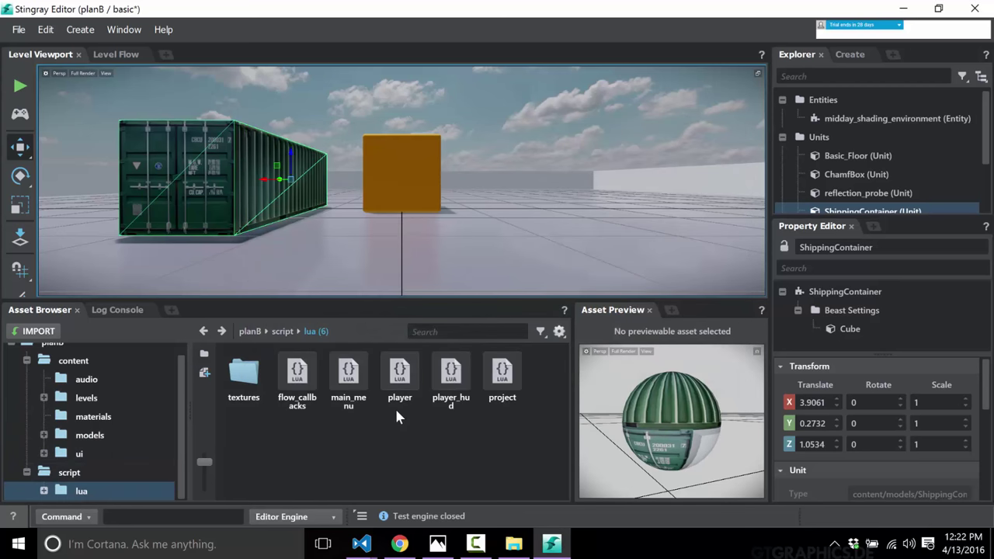
{"action": "double_click", "coordinate": [394, 374]}
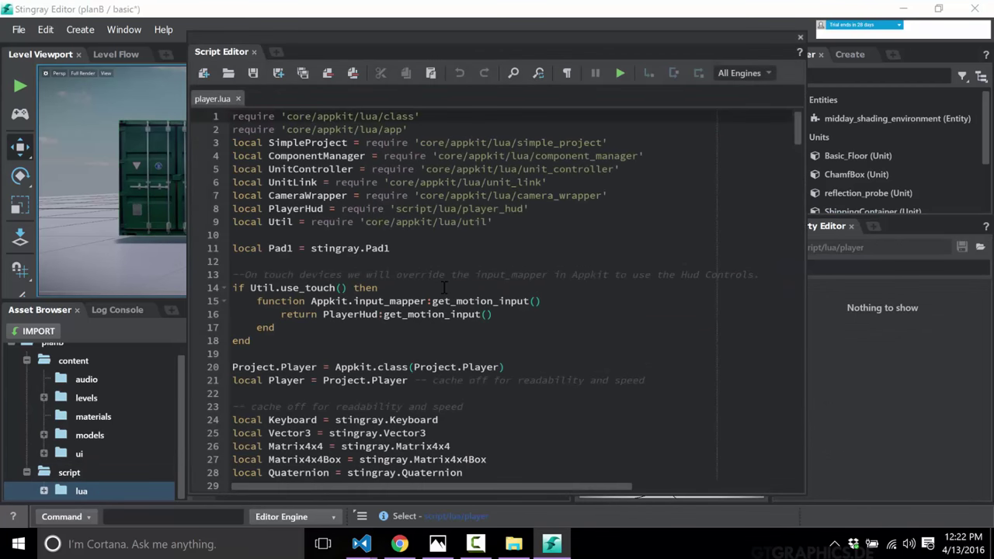
{"action": "scroll", "coordinate": [443, 287], "scroll_direction": "down", "scroll_amount": 20}
{"action": "left_click", "coordinate": [799, 37]}
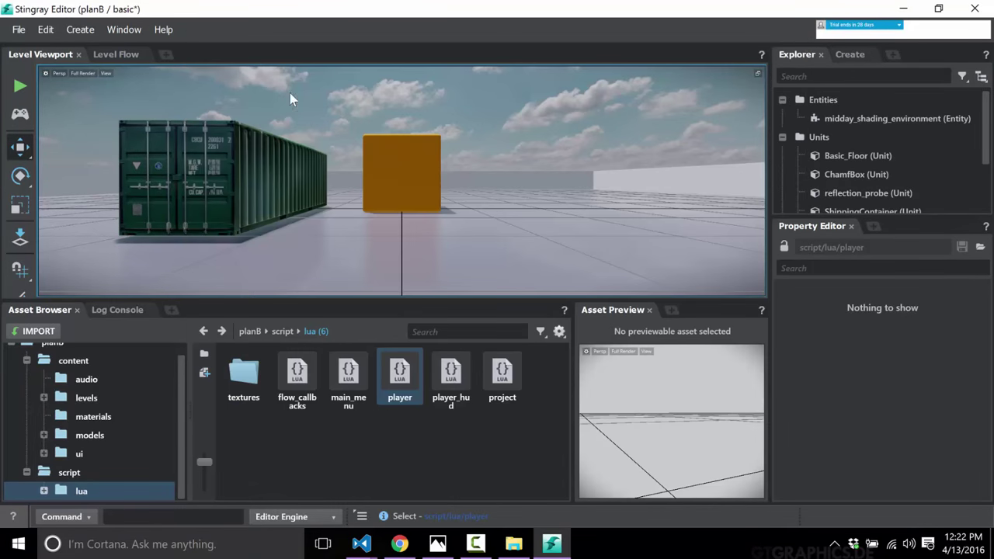
Step: Open the ShippingContainer unit from content/models in the Unit Editor
{"action": "left_click", "coordinate": [177, 153]}
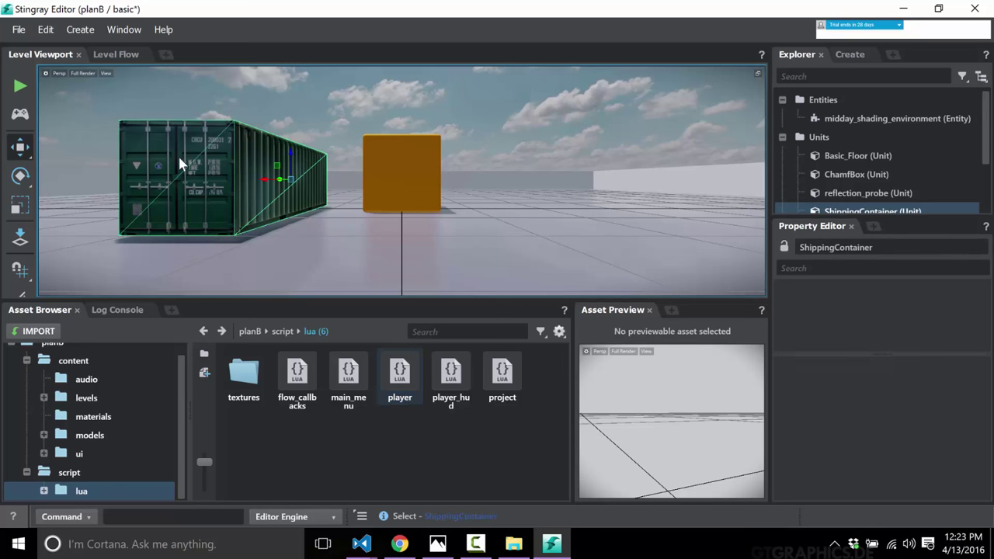
{"action": "scroll", "coordinate": [886, 213], "scroll_direction": "down", "scroll_amount": 2}
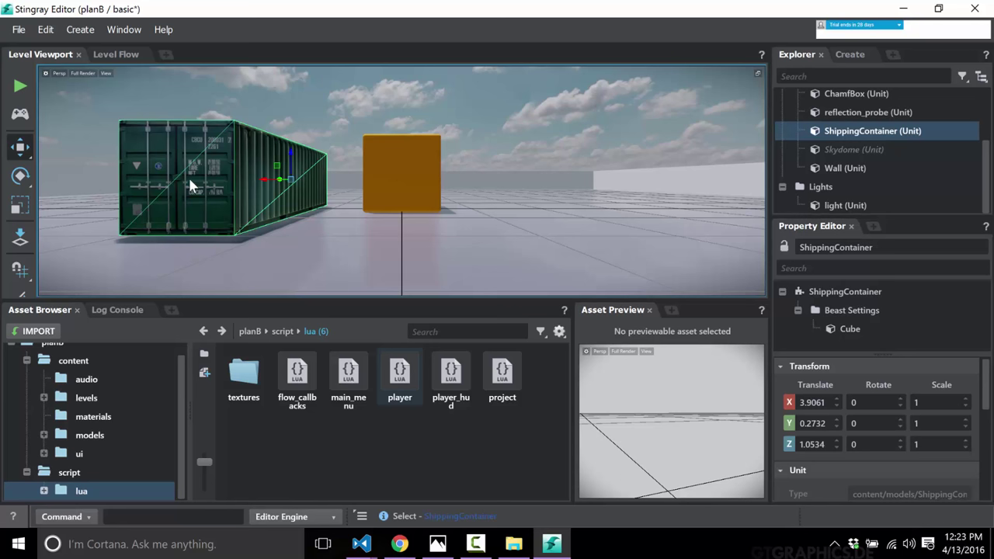
{"action": "left_click", "coordinate": [125, 31]}
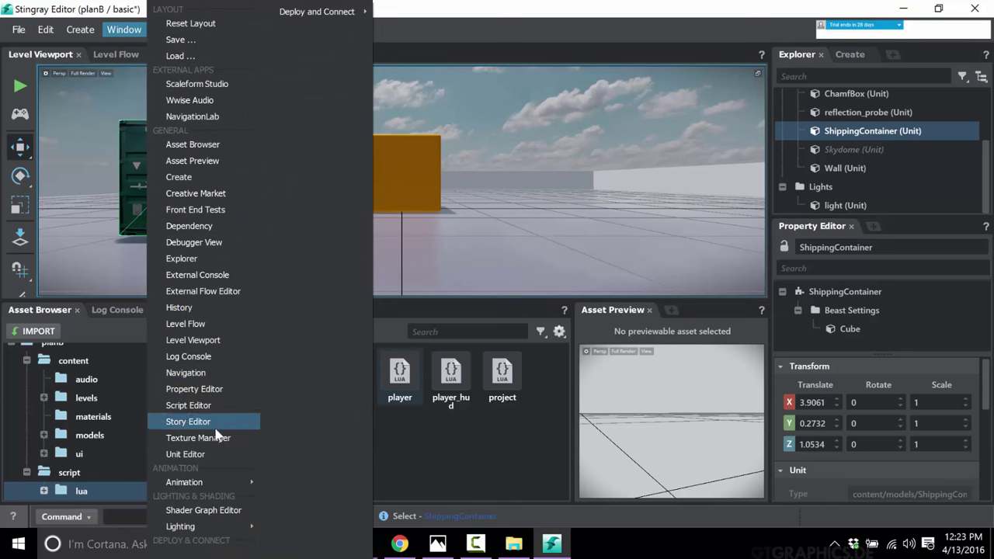
{"action": "left_click", "coordinate": [188, 455]}
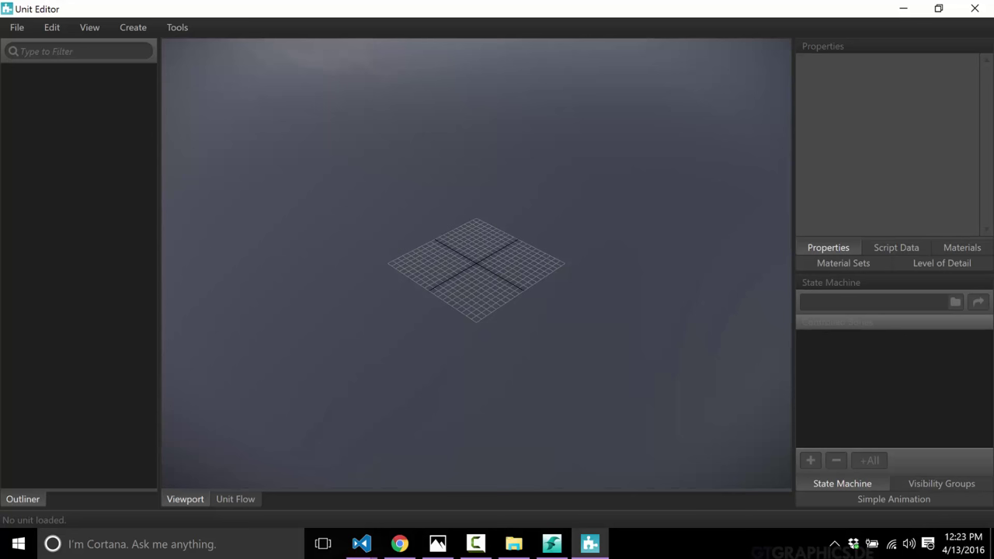
{"action": "left_click", "coordinate": [16, 27]}
{"action": "left_click", "coordinate": [54, 66]}
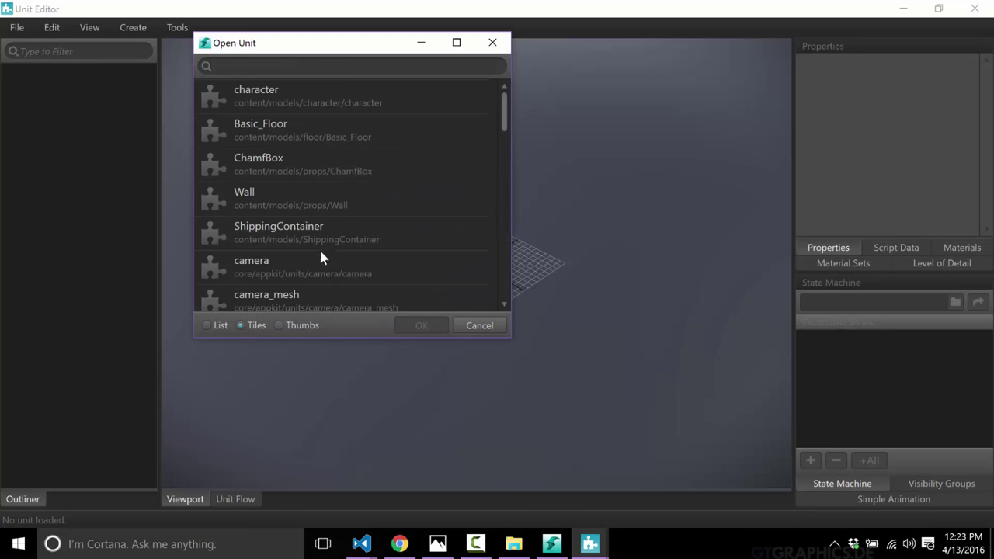
{"action": "left_click", "coordinate": [311, 237]}
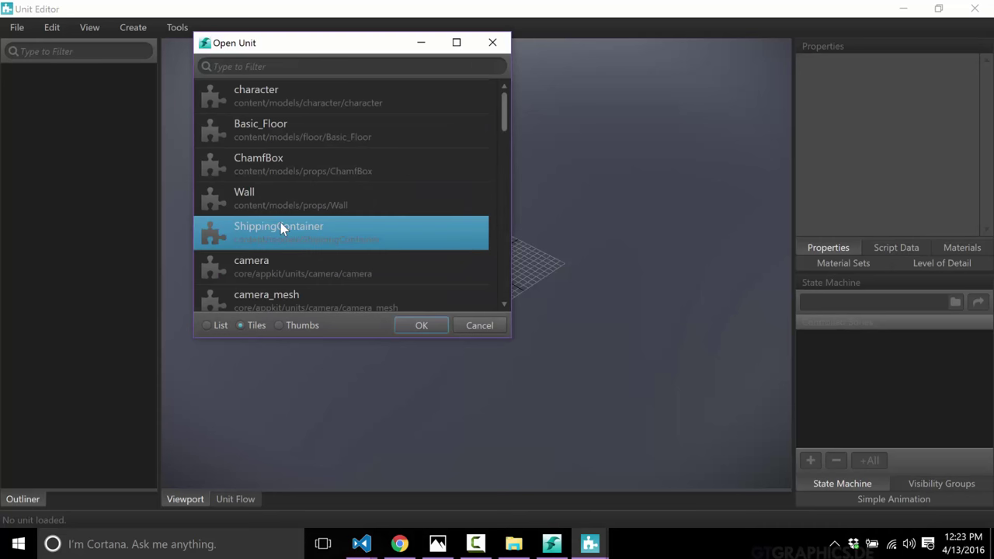
{"action": "double_click", "coordinate": [305, 225]}
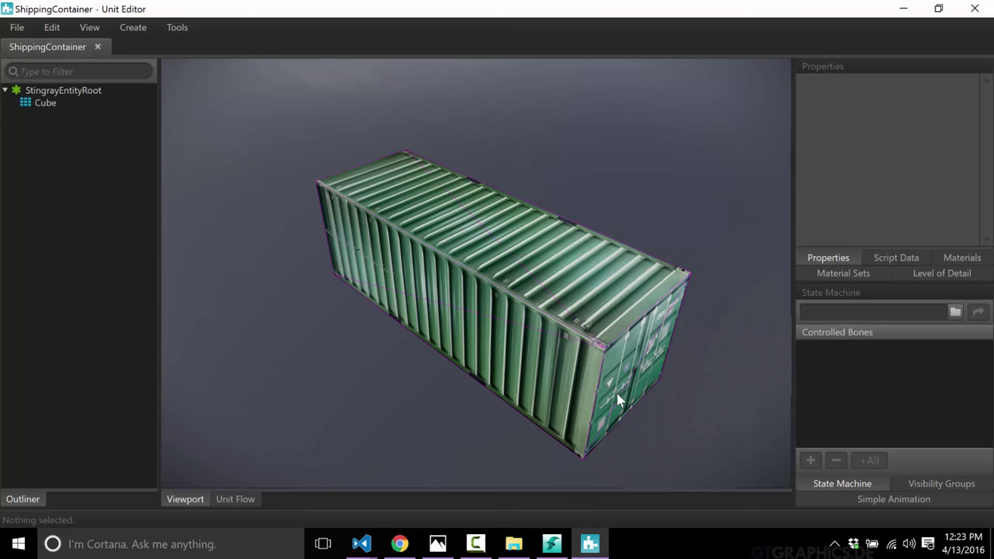
Step: Inspect the container from its door end and review the Cube mesh's properties, script data and materials
{"action": "left_click", "coordinate": [487, 316]}
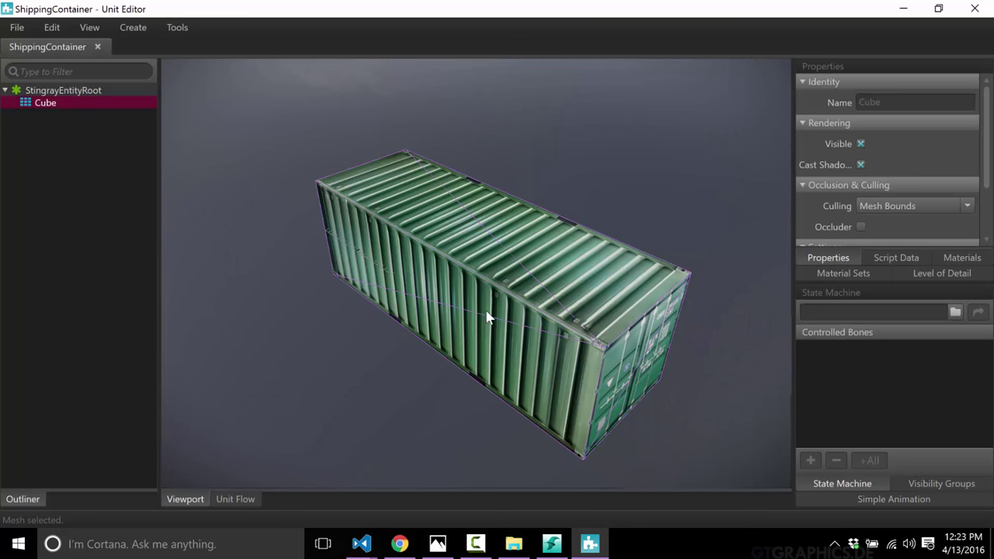
{"action": "left_click", "coordinate": [350, 320]}
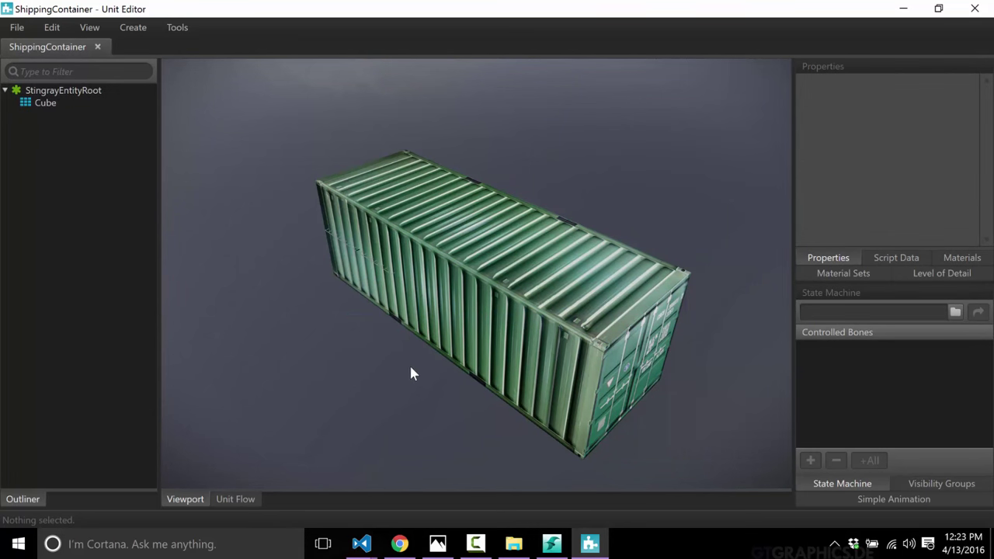
{"action": "left_click_drag", "start_coordinate": [426, 368], "coordinate": [256, 226], "text": "alt"}
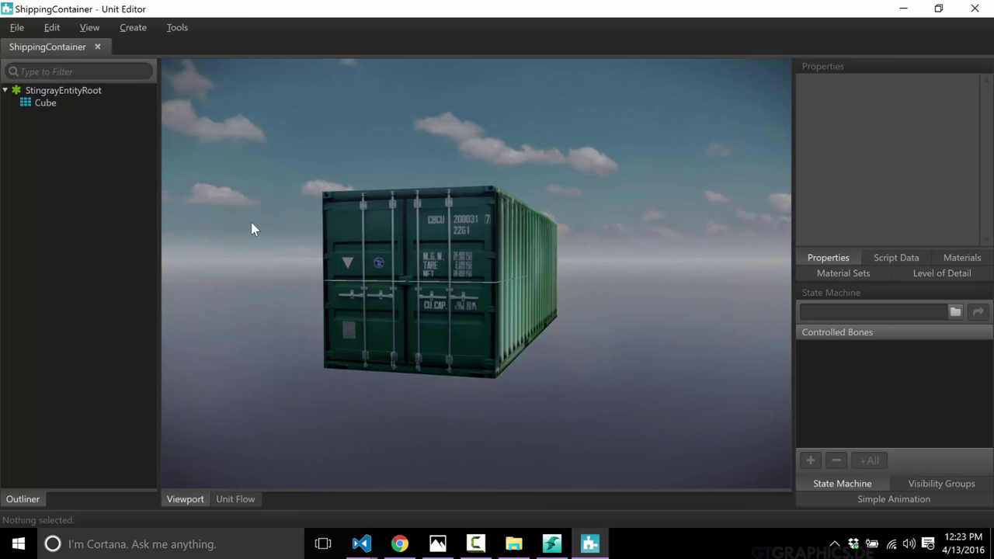
{"action": "left_click", "coordinate": [45, 103]}
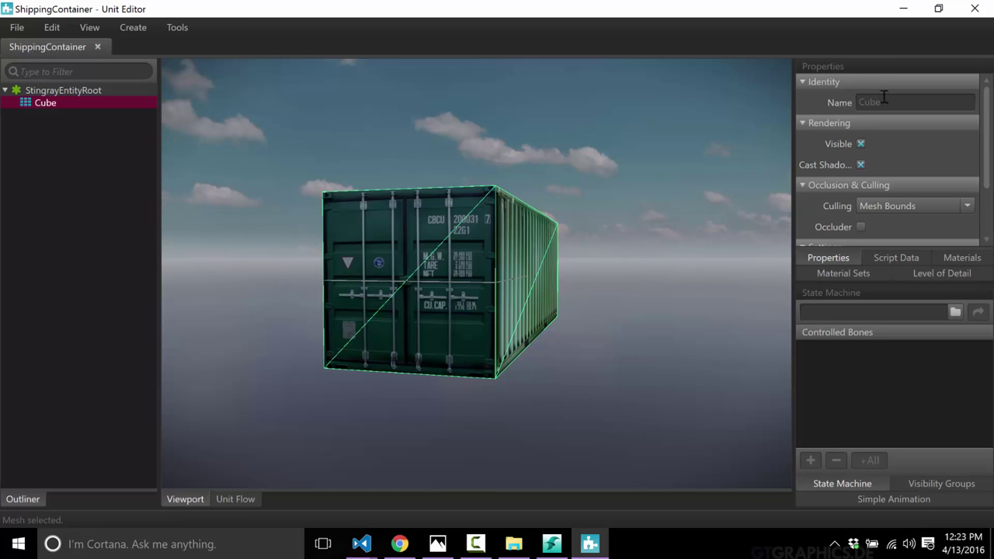
{"action": "left_click", "coordinate": [897, 260]}
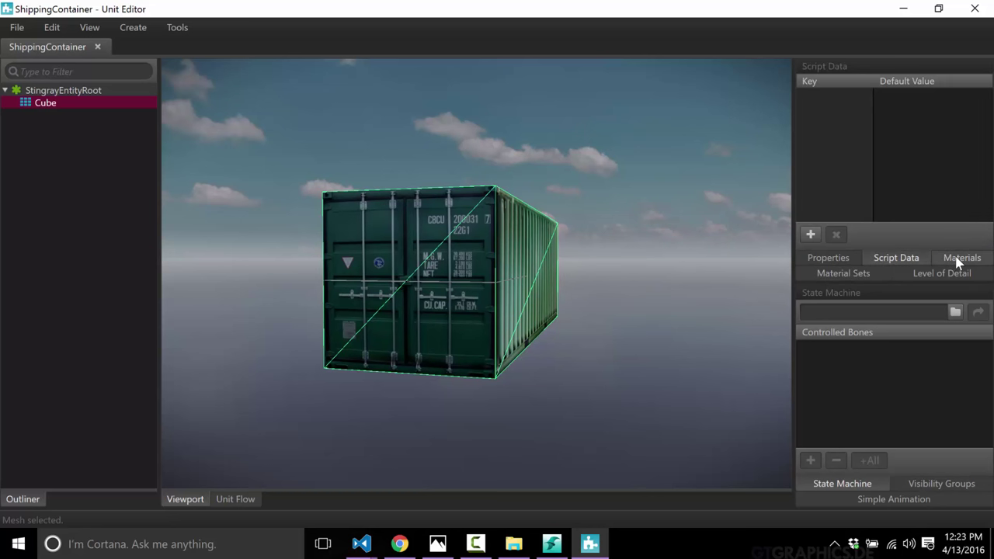
{"action": "left_click", "coordinate": [958, 259]}
{"action": "left_click", "coordinate": [909, 259]}
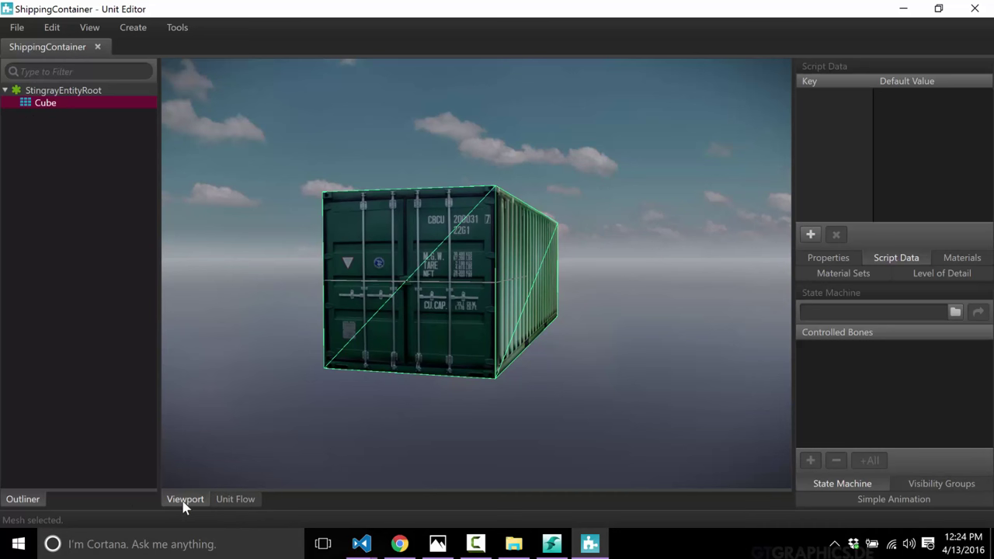
Step: Add a Keyboard Button input node to the ShippingContainer's unit flow graph
{"action": "left_click", "coordinate": [233, 500]}
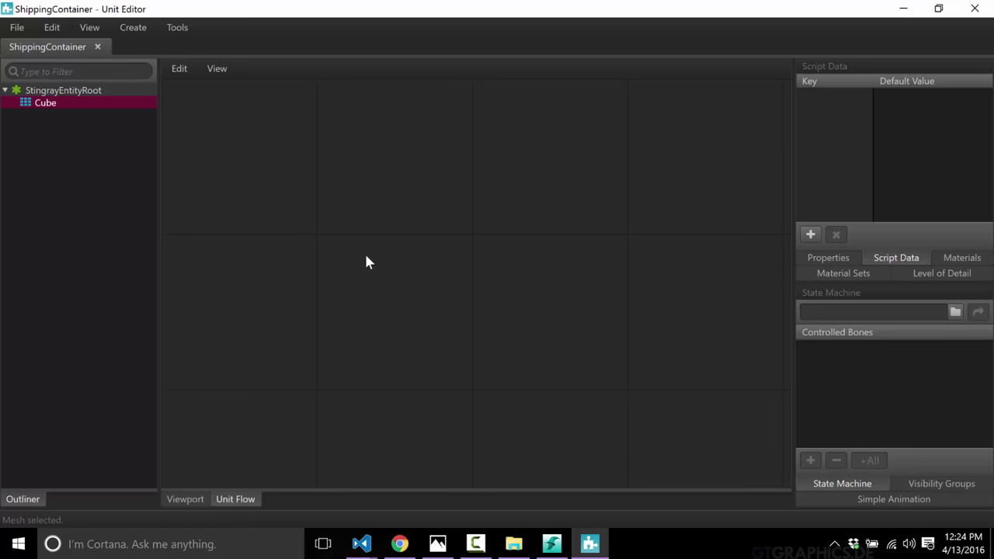
{"action": "right_click", "coordinate": [251, 235]}
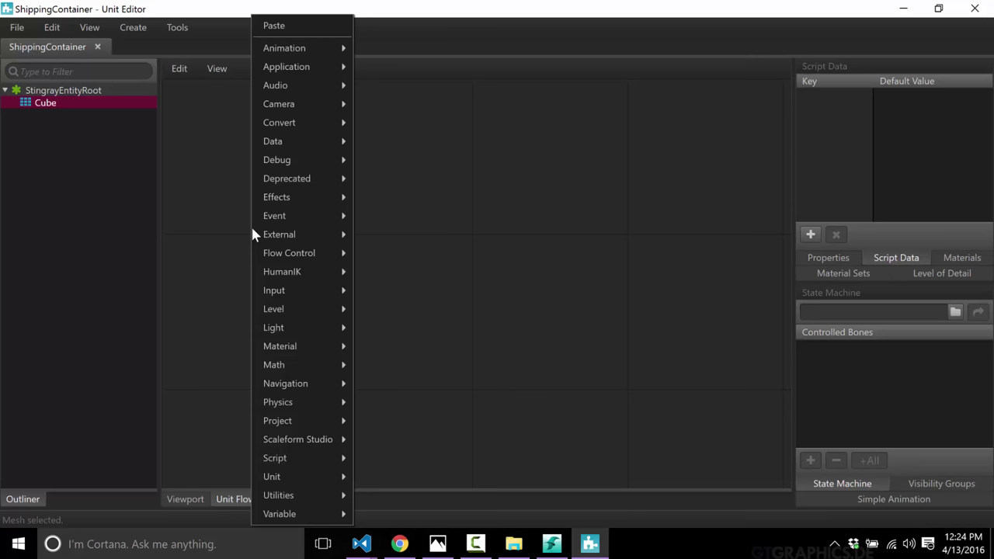
{"action": "mouse_move", "coordinate": [315, 243]}
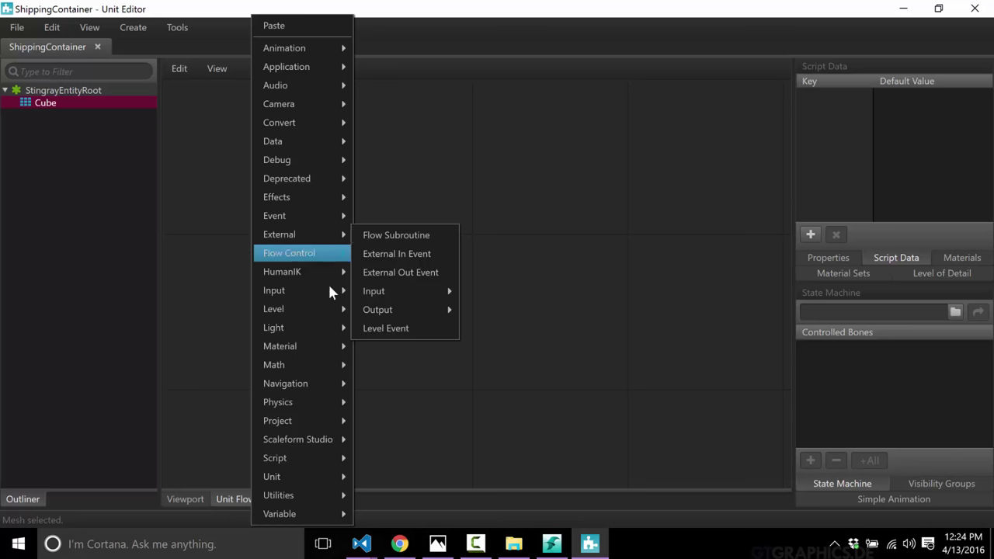
{"action": "mouse_move", "coordinate": [314, 299]}
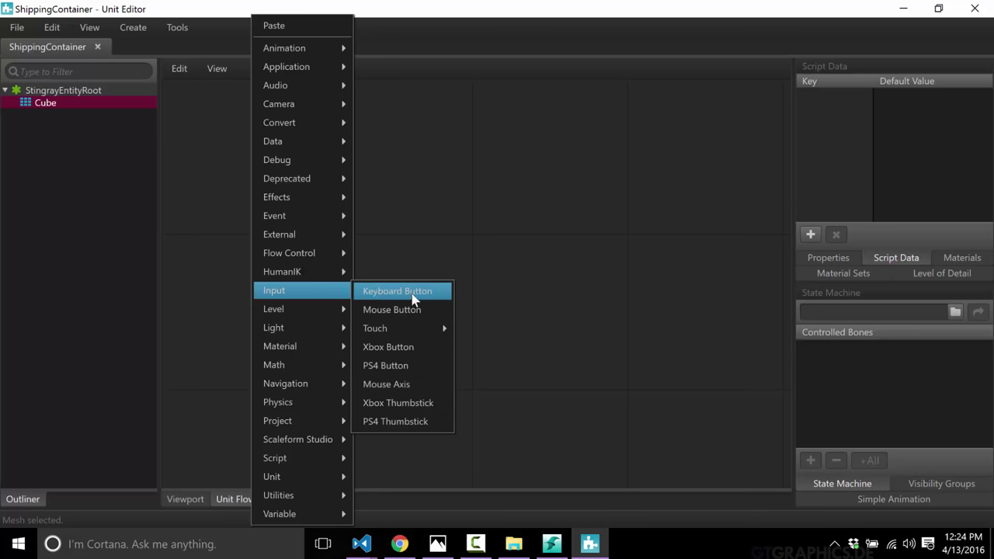
{"action": "left_click", "coordinate": [381, 294]}
{"action": "left_click_drag", "start_coordinate": [370, 242], "coordinate": [314, 262]}
{"action": "right_click", "coordinate": [311, 261]}
{"action": "left_click", "coordinate": [486, 264]}
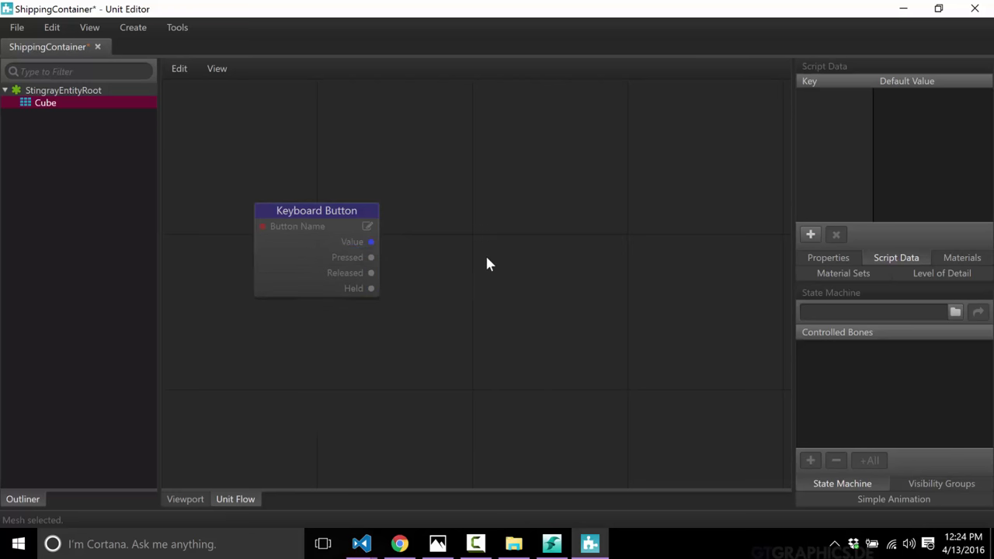
Step: Set the Keyboard Button node's button name to m and move the node down to the graph's lower left area
{"action": "left_click", "coordinate": [290, 227]}
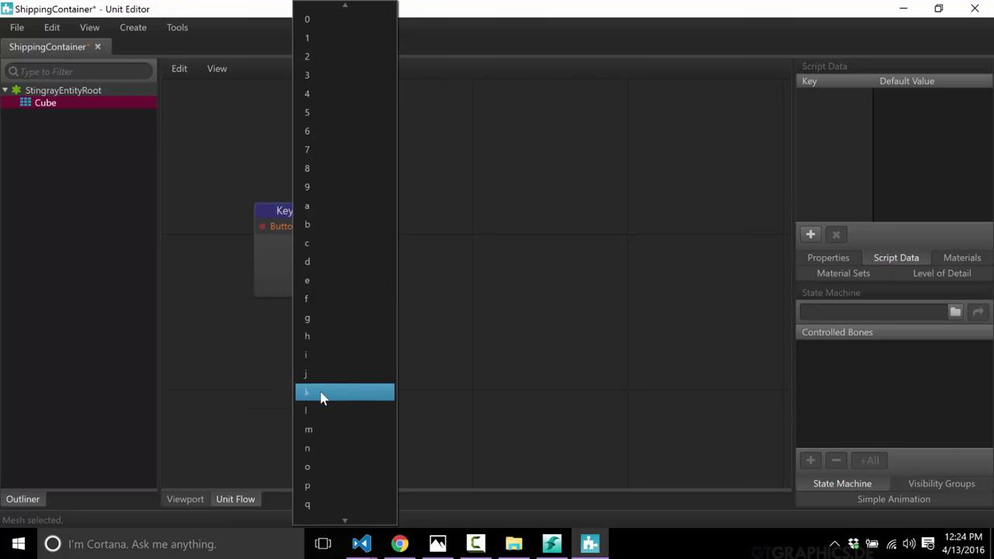
{"action": "left_click", "coordinate": [329, 430]}
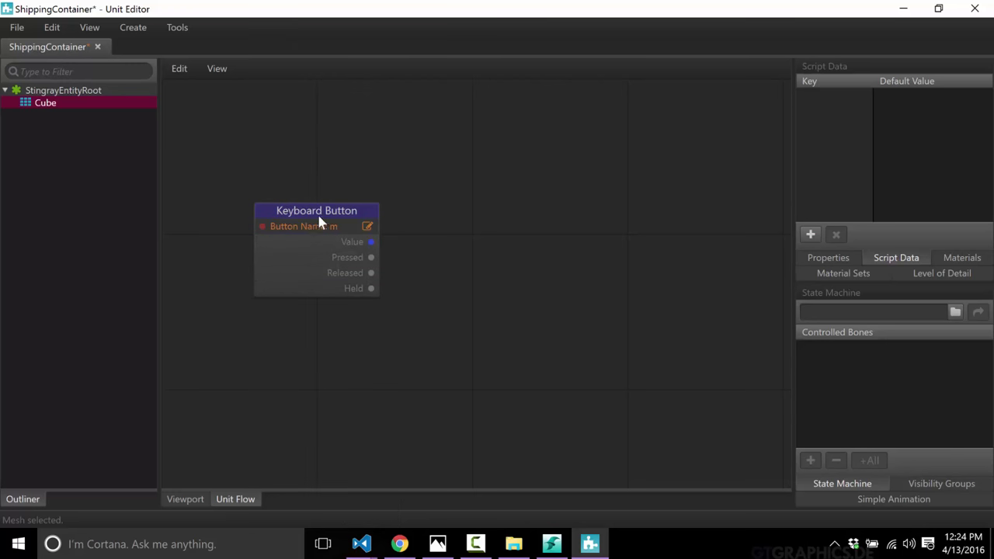
{"action": "left_click_drag", "start_coordinate": [322, 219], "coordinate": [240, 332]}
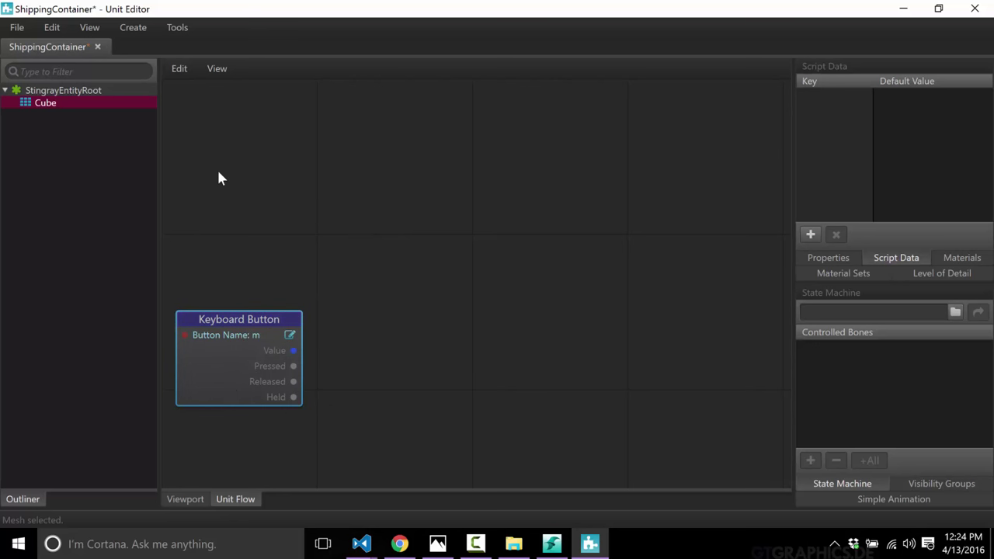
Step: Add a Get Unit Local Position node and place it above the Keyboard Button node
{"action": "right_click", "coordinate": [266, 155]}
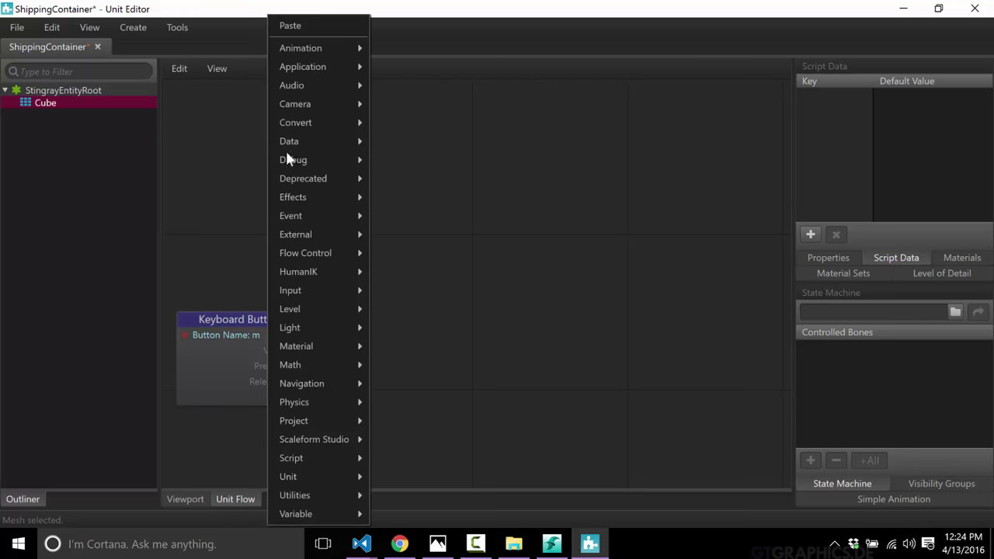
{"action": "mouse_move", "coordinate": [311, 479]}
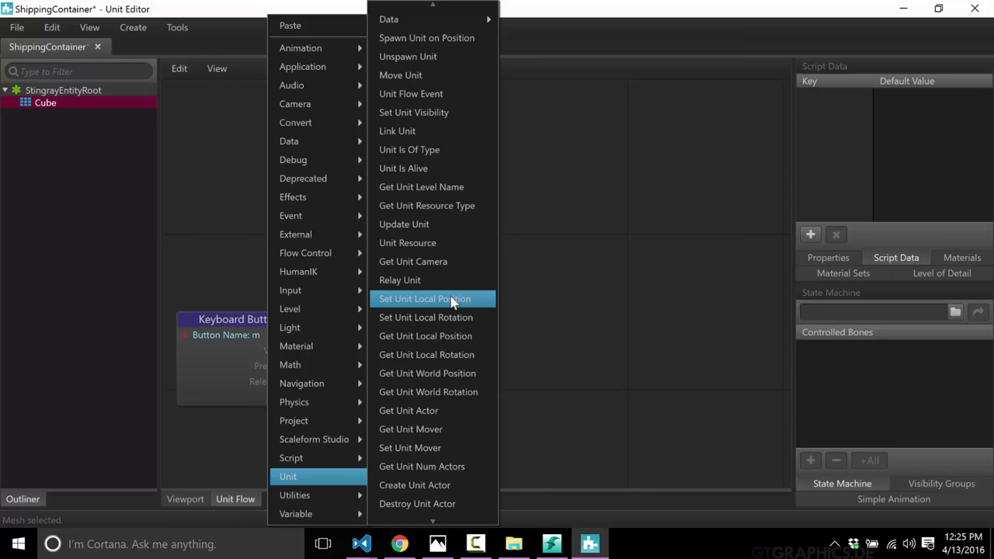
{"action": "scroll", "coordinate": [447, 319], "scroll_direction": "down", "scroll_amount": 1}
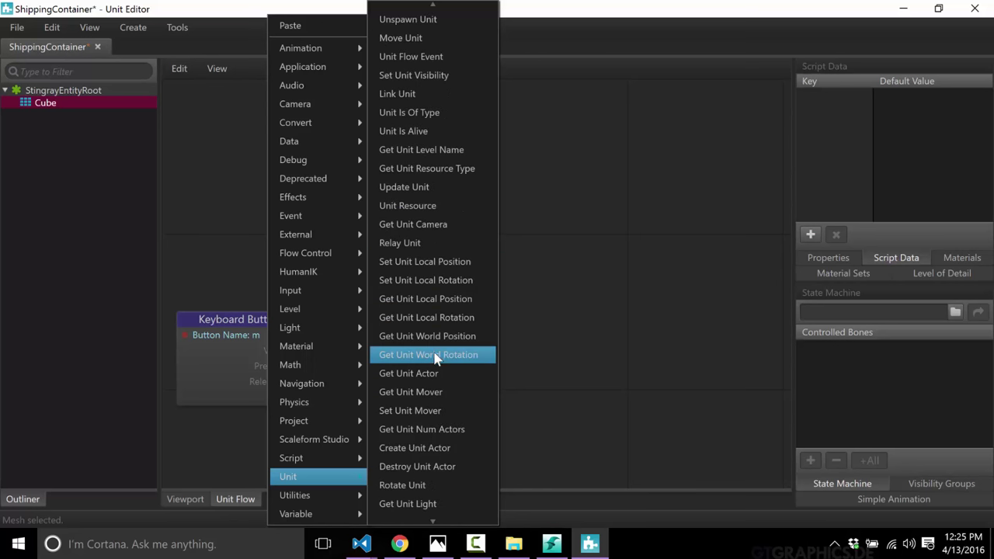
{"action": "left_click", "coordinate": [438, 299]}
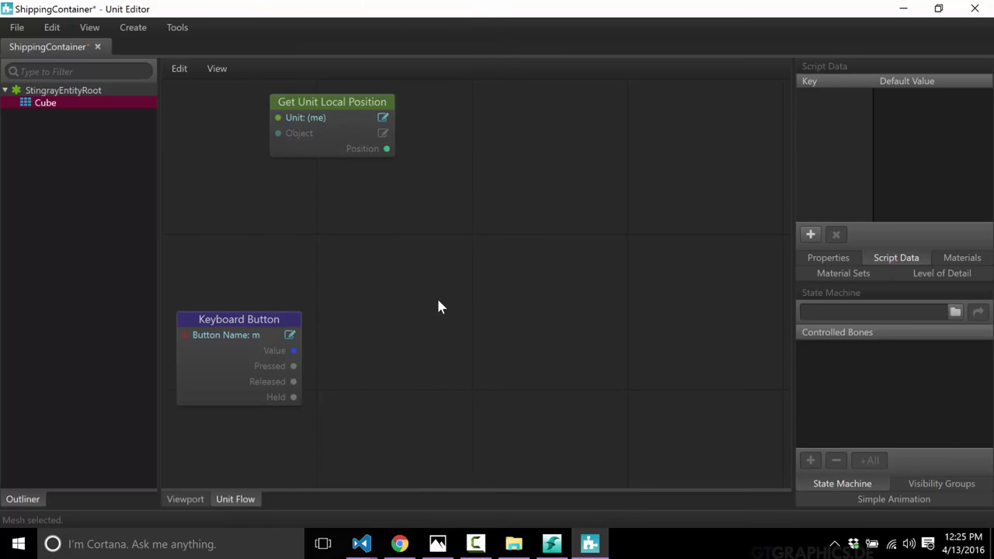
{"action": "left_click_drag", "start_coordinate": [341, 107], "coordinate": [232, 122]}
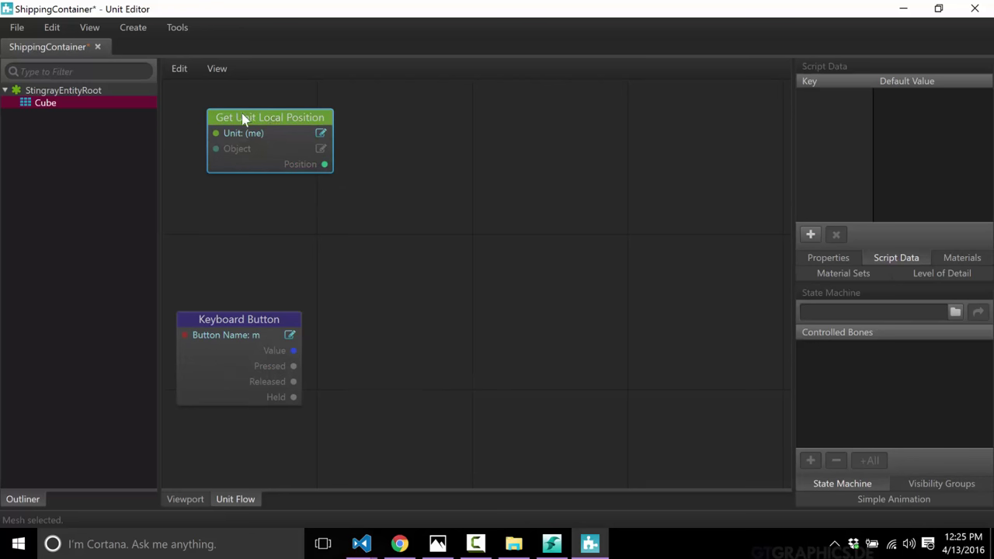
{"action": "left_click_drag", "start_coordinate": [266, 122], "coordinate": [252, 122]}
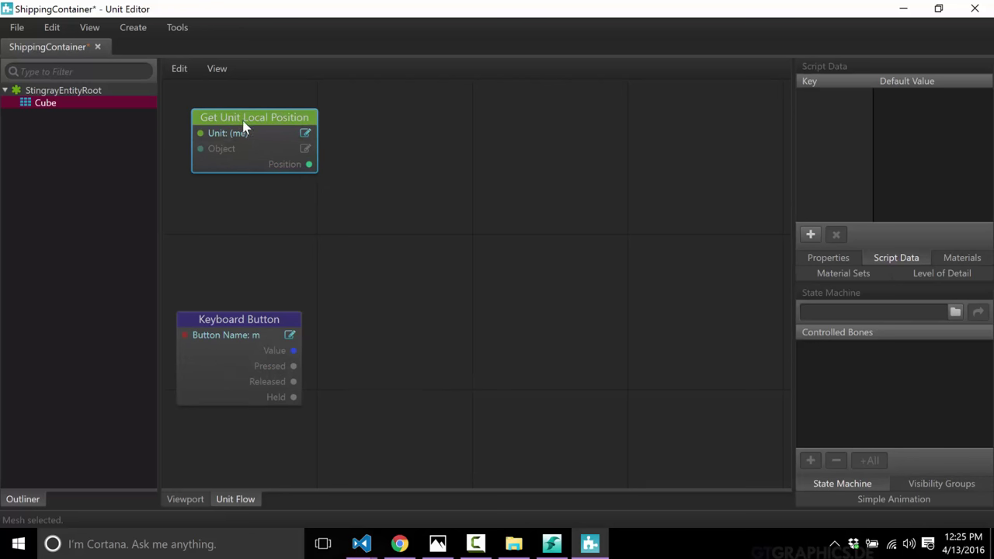
Step: Add a vector Addition node beside Get Unit Local Position and connect the Position output to its A input
{"action": "right_click", "coordinate": [539, 206]}
{"action": "mouse_move", "coordinate": [578, 496]}
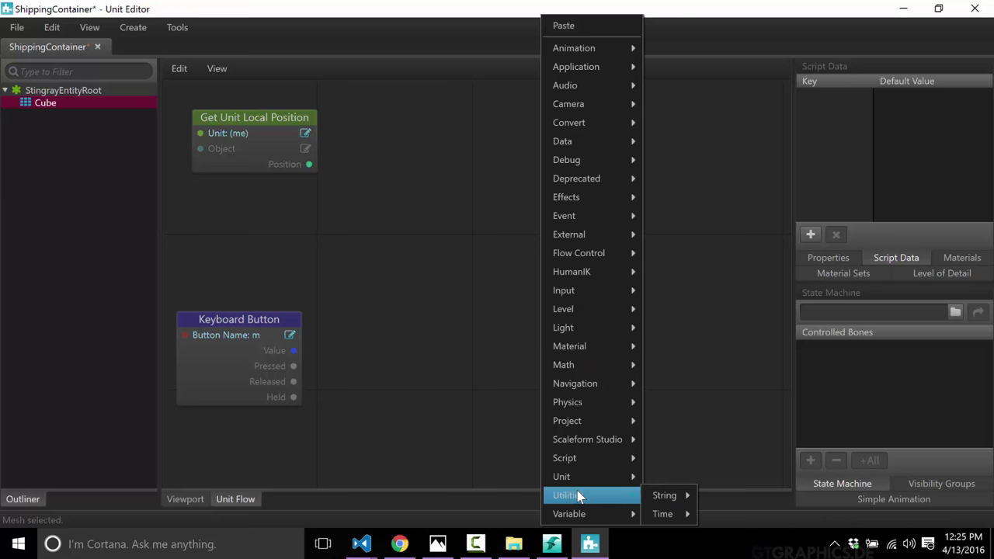
{"action": "mouse_move", "coordinate": [591, 366]}
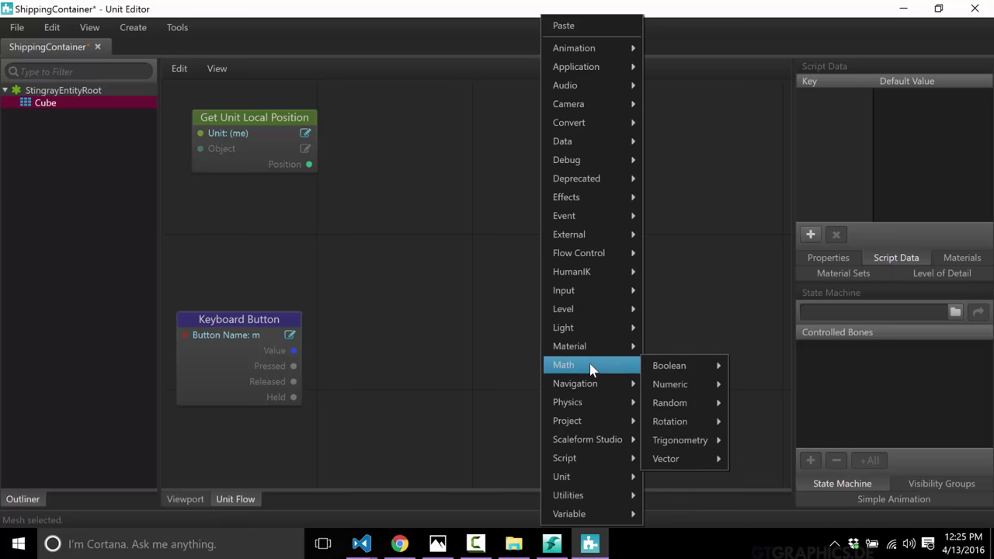
{"action": "mouse_move", "coordinate": [675, 459]}
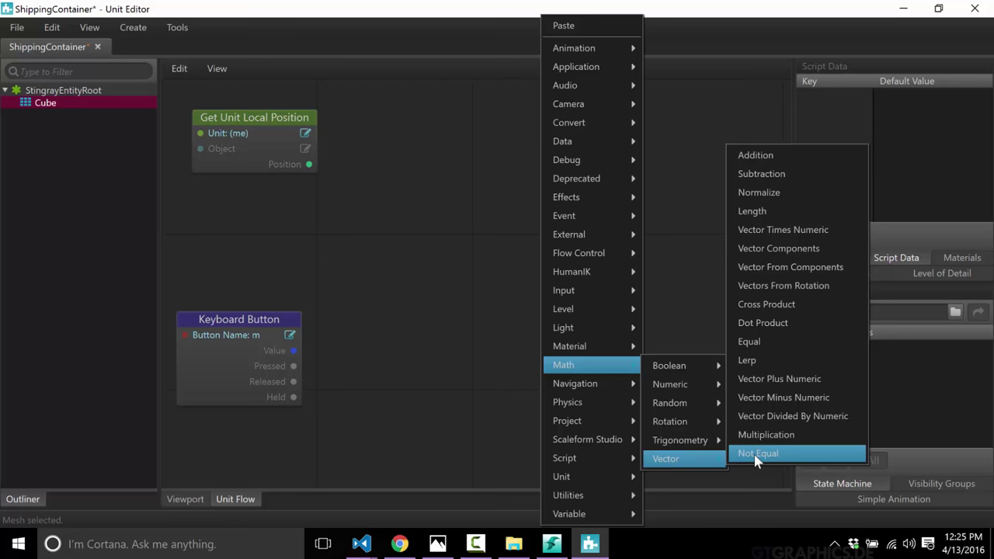
{"action": "left_click", "coordinate": [772, 164]}
{"action": "left_click_drag", "start_coordinate": [595, 162], "coordinate": [430, 150]}
{"action": "left_click_drag", "start_coordinate": [309, 164], "coordinate": [383, 164]}
{"action": "left_click_drag", "start_coordinate": [451, 151], "coordinate": [458, 168]}
Step: Add a Vector 3Data node between Get Unit Local Position and Keyboard Button, and set its value to 0.1 0 0
{"action": "left_click", "coordinate": [353, 260]}
{"action": "right_click", "coordinate": [353, 260]}
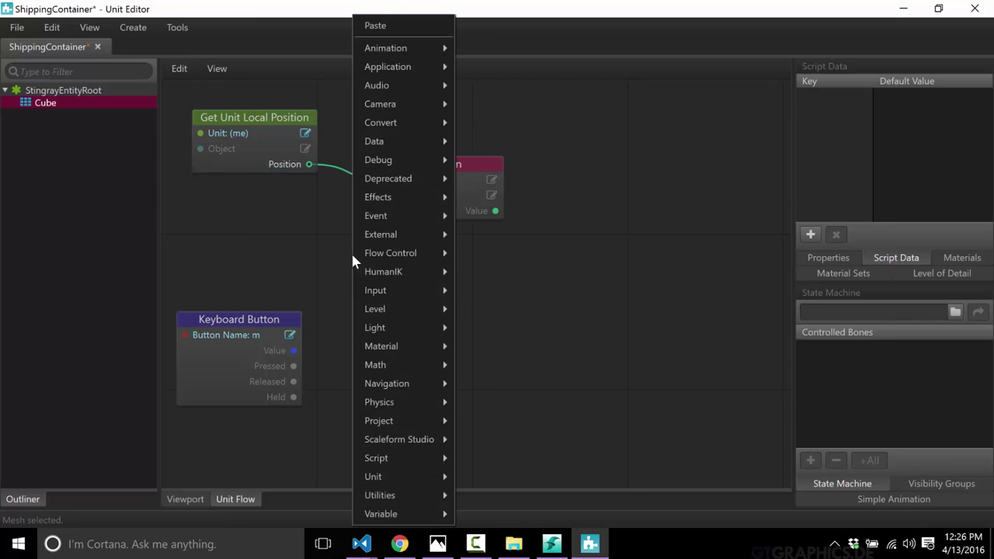
{"action": "mouse_move", "coordinate": [416, 150]}
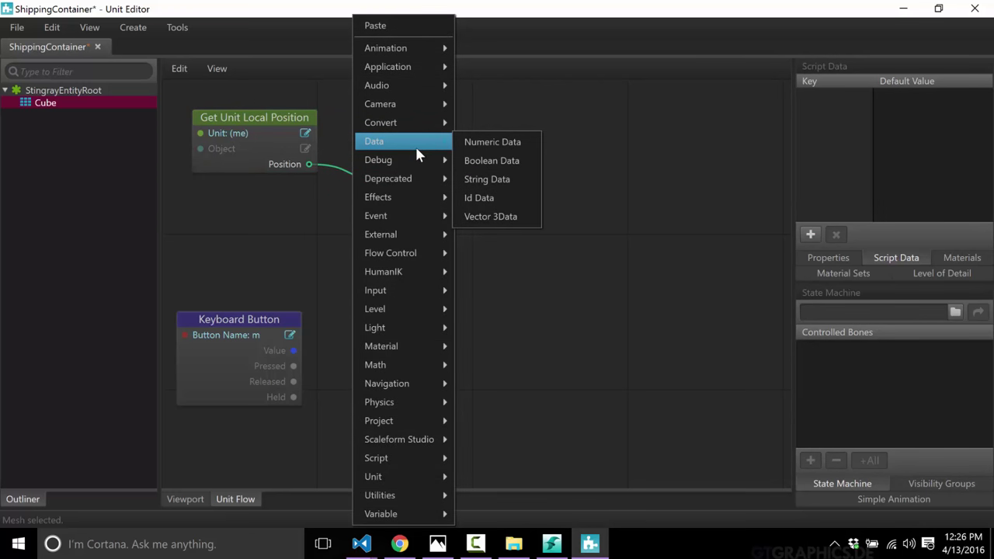
{"action": "left_click", "coordinate": [490, 216]}
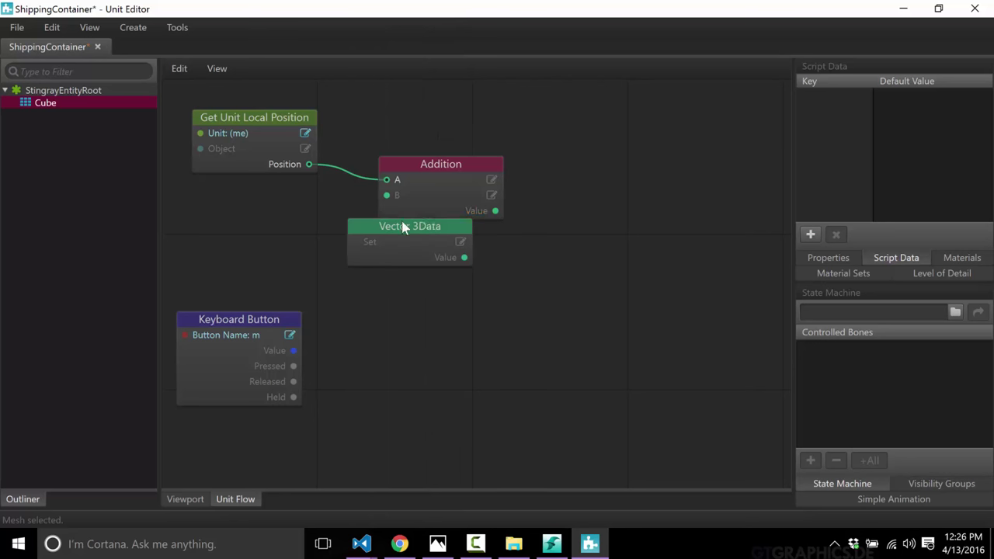
{"action": "left_click_drag", "start_coordinate": [403, 227], "coordinate": [249, 227]}
{"action": "double_click", "coordinate": [243, 244]}
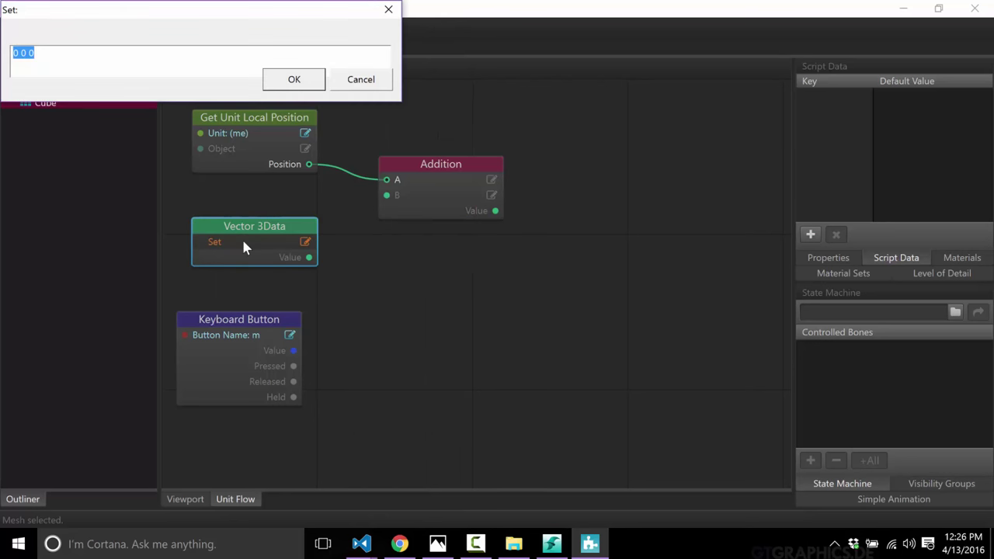
{"action": "type", "text": "0.1 0 0"}
{"action": "left_click", "coordinate": [302, 84]}
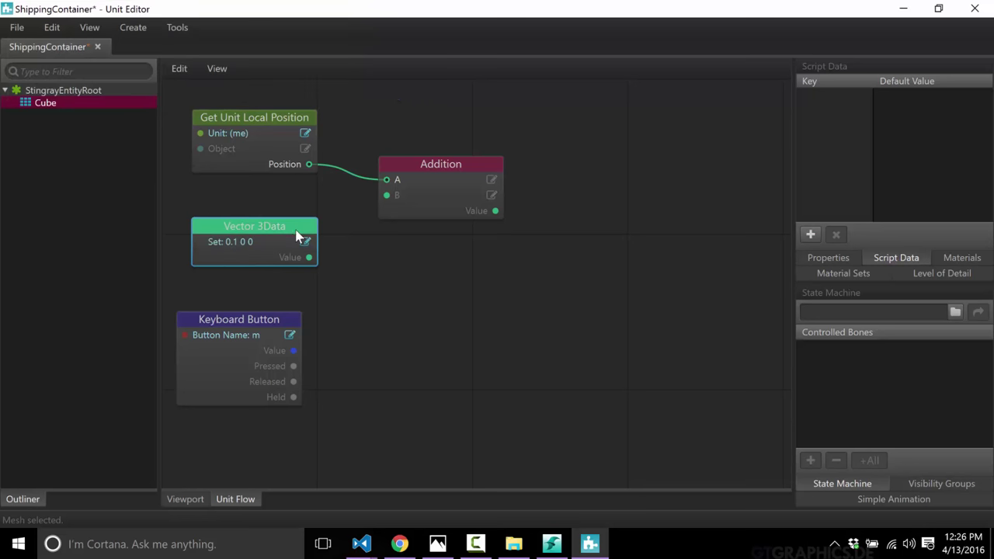
Step: Connect the Vector 3Data value to Addition's B input, and add a Set Unit Local Position node at the lower right of Addition
{"action": "left_click_drag", "start_coordinate": [310, 259], "coordinate": [386, 195]}
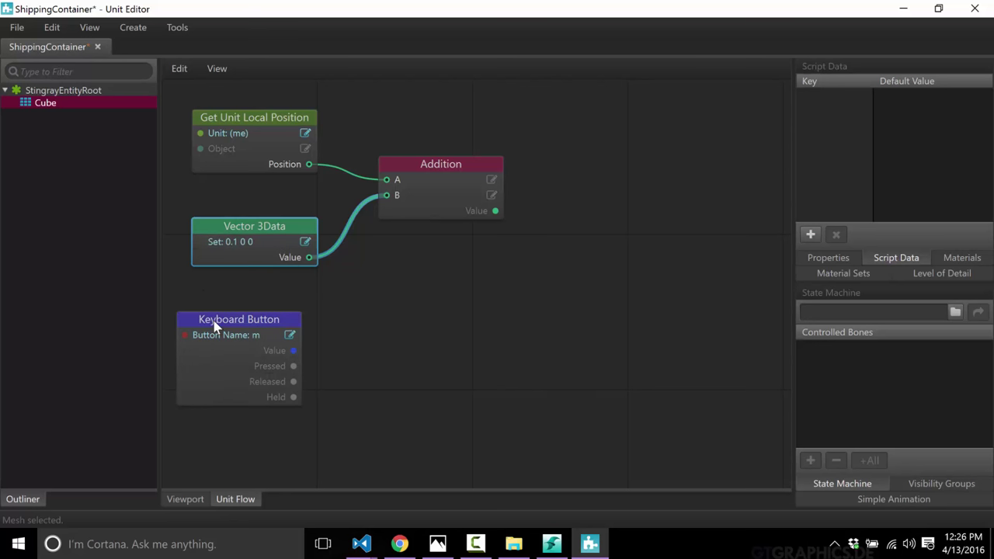
{"action": "right_click", "coordinate": [424, 316]}
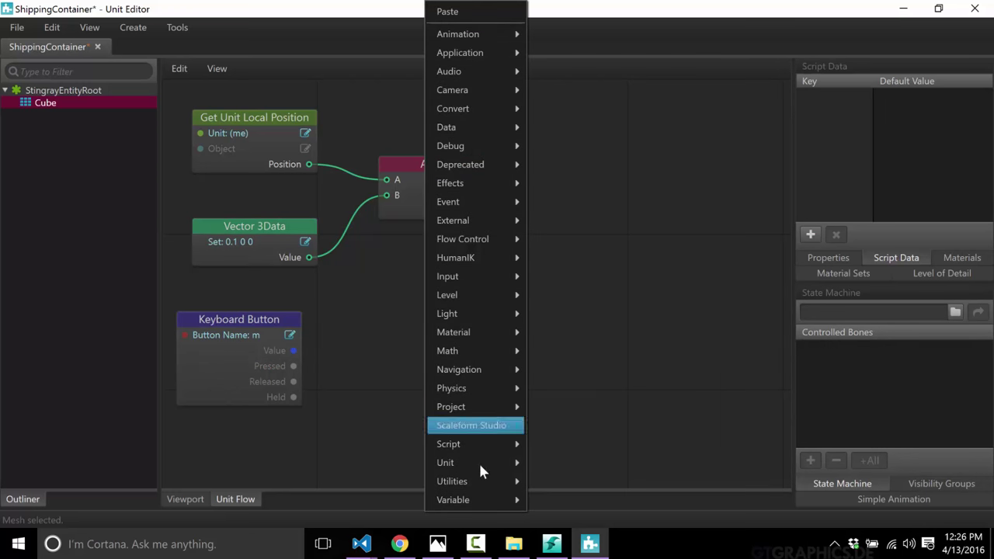
{"action": "mouse_move", "coordinate": [481, 470]}
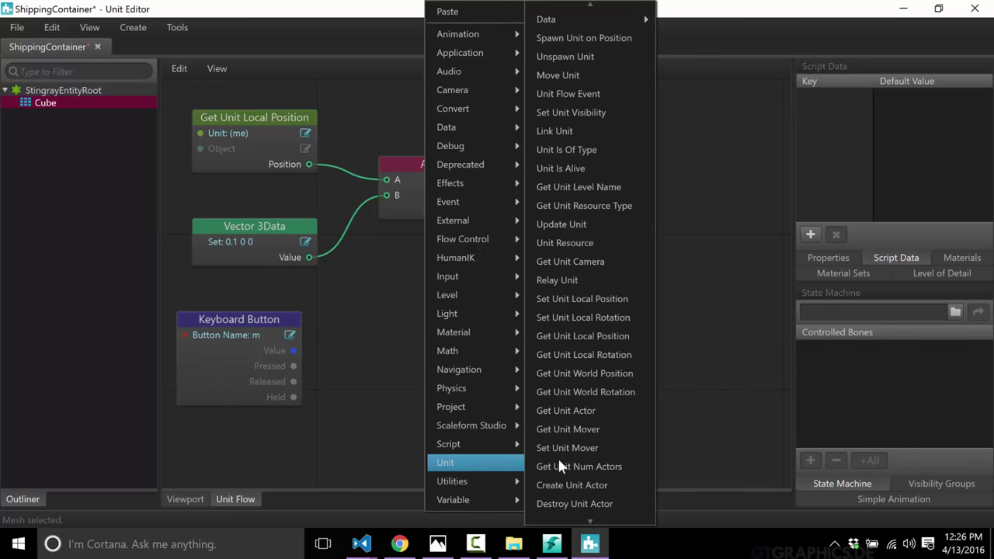
{"action": "scroll", "coordinate": [608, 435], "scroll_direction": "down", "scroll_amount": 5}
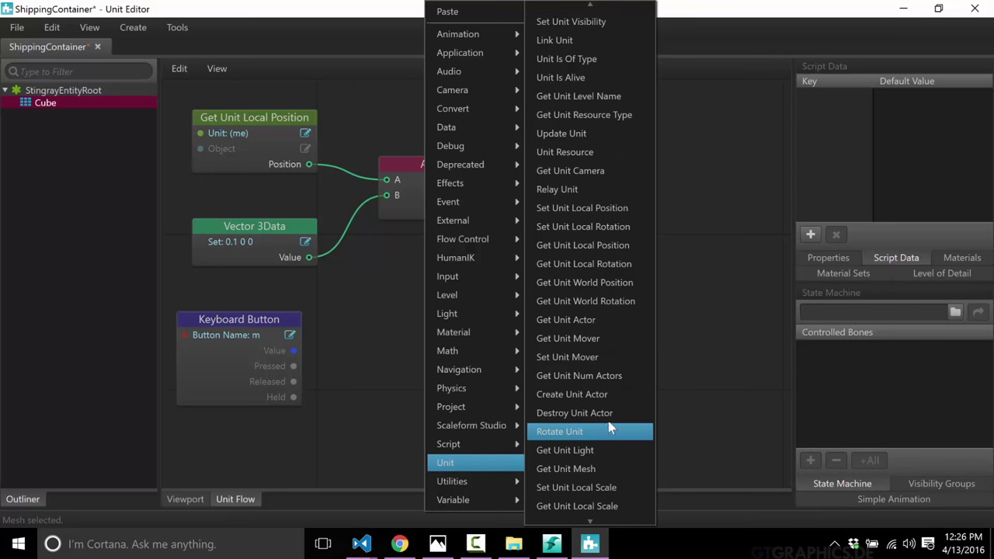
{"action": "left_click", "coordinate": [609, 208]}
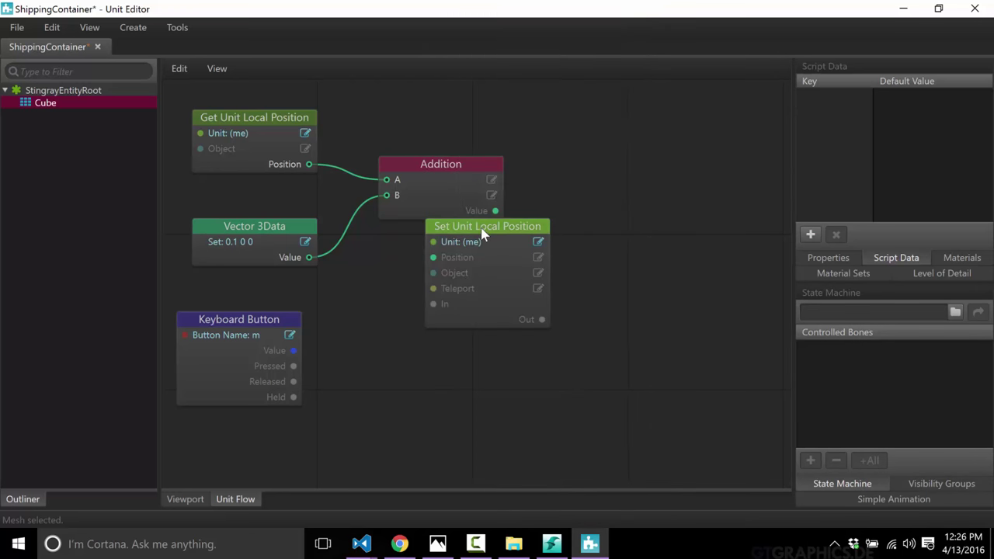
{"action": "left_click_drag", "start_coordinate": [481, 228], "coordinate": [620, 274]}
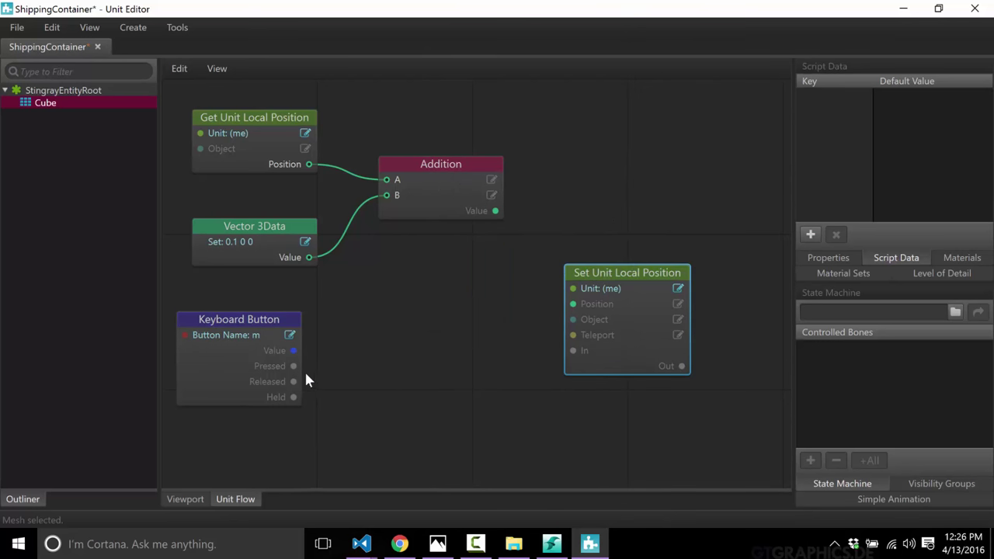
Step: Connect Keyboard Button's Pressed output to Set Unit Local Position's In, and Addition's Value output to its Position input
{"action": "left_click_drag", "start_coordinate": [295, 367], "coordinate": [573, 350]}
{"action": "left_click_drag", "start_coordinate": [625, 275], "coordinate": [633, 262]}
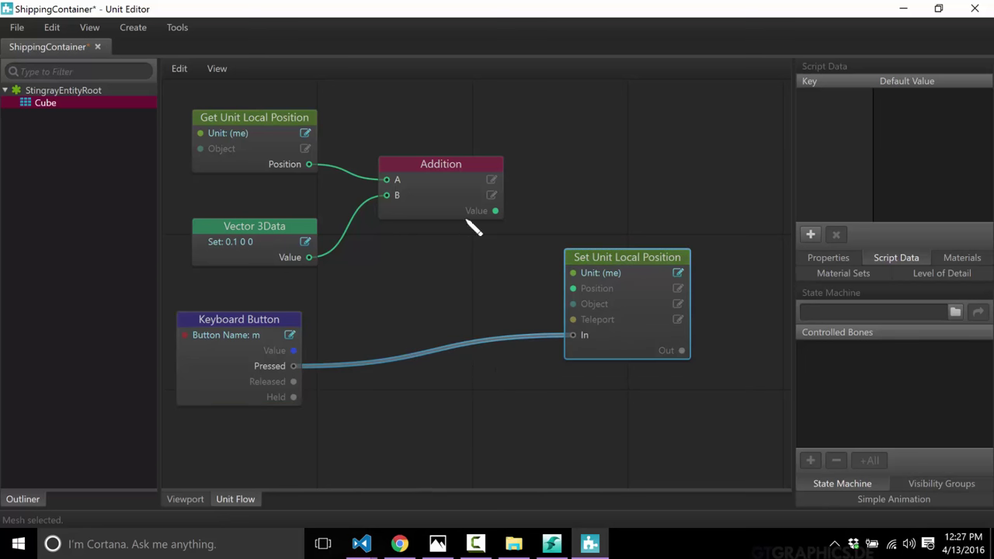
{"action": "left_click_drag", "start_coordinate": [497, 212], "coordinate": [573, 287]}
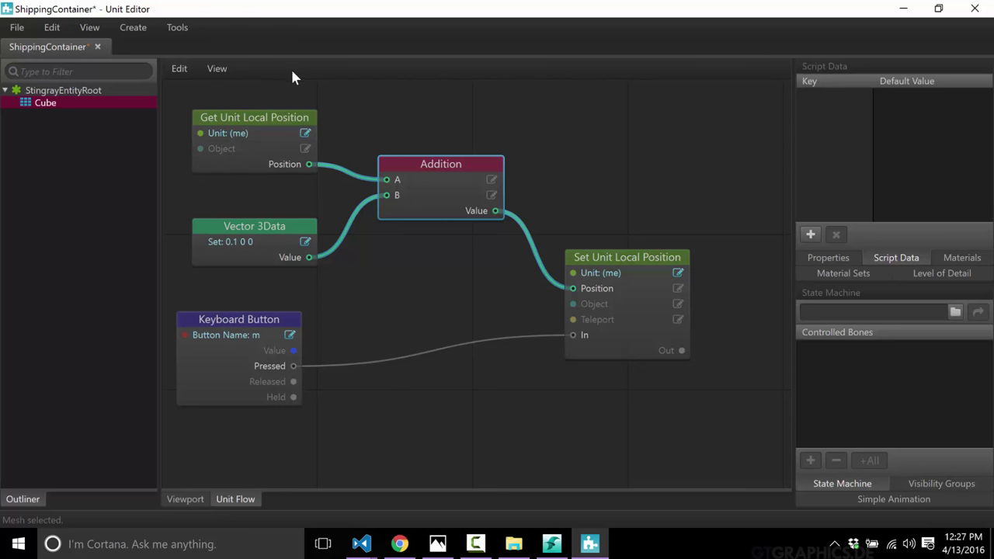
Step: Save the ShippingContainer unit and run the level test from the Stingray Editor
{"action": "left_click", "coordinate": [17, 27]}
{"action": "left_click", "coordinate": [47, 84]}
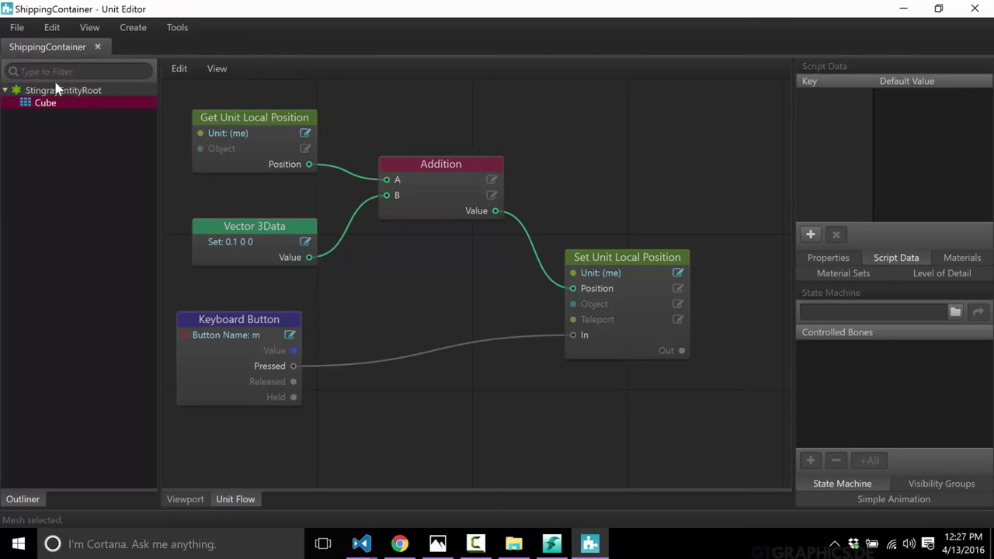
{"action": "left_click", "coordinate": [555, 541]}
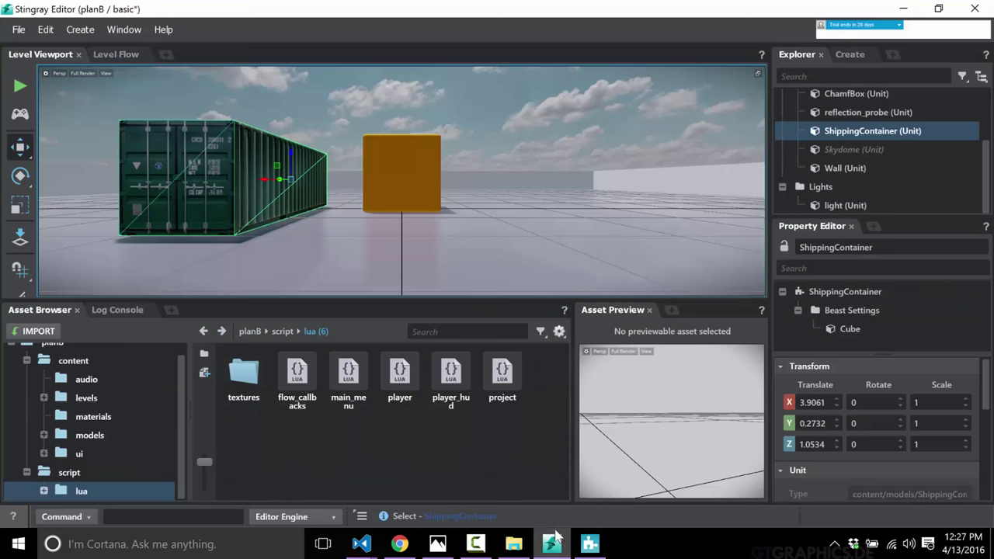
{"action": "left_click", "coordinate": [25, 87]}
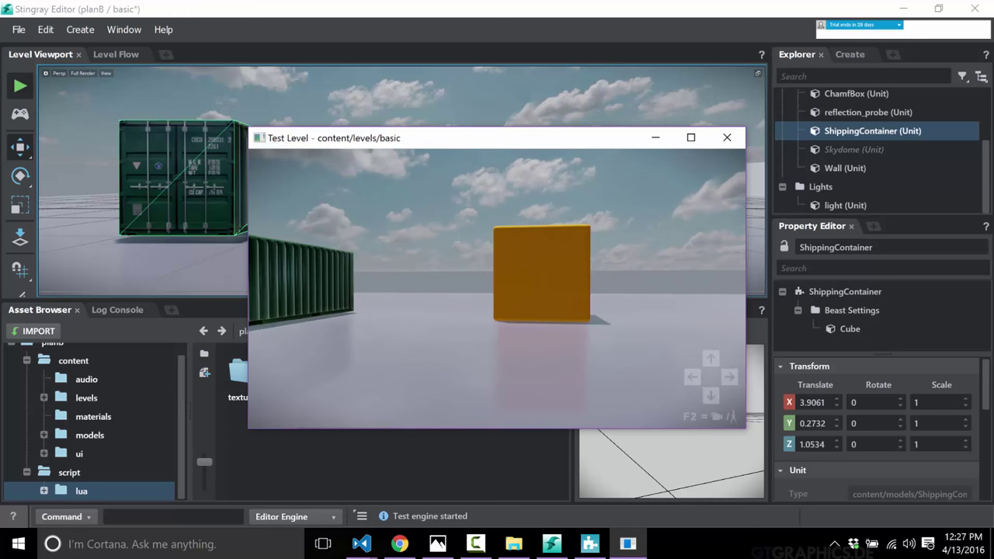
Step: In the Unit Editor, set the Vector 3Data node's value to -0.1 0 0 and save the unit
{"action": "key", "text": "alt+Tab"}
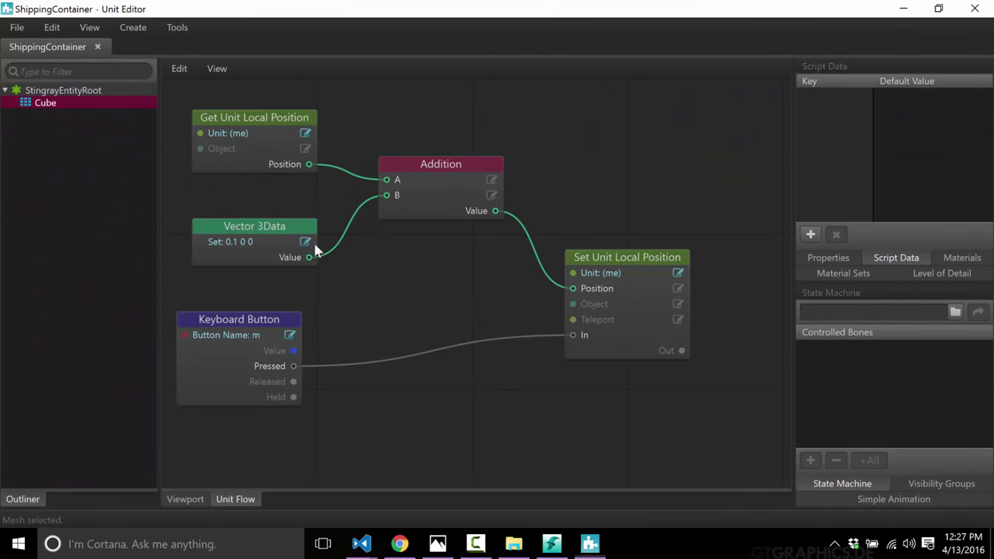
{"action": "double_click", "coordinate": [256, 247]}
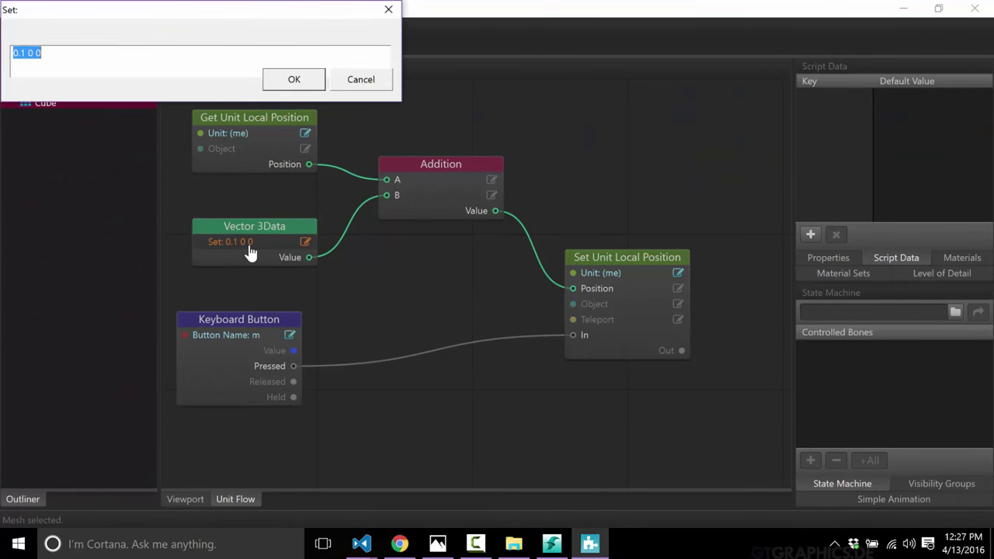
{"action": "left_click", "coordinate": [20, 52]}
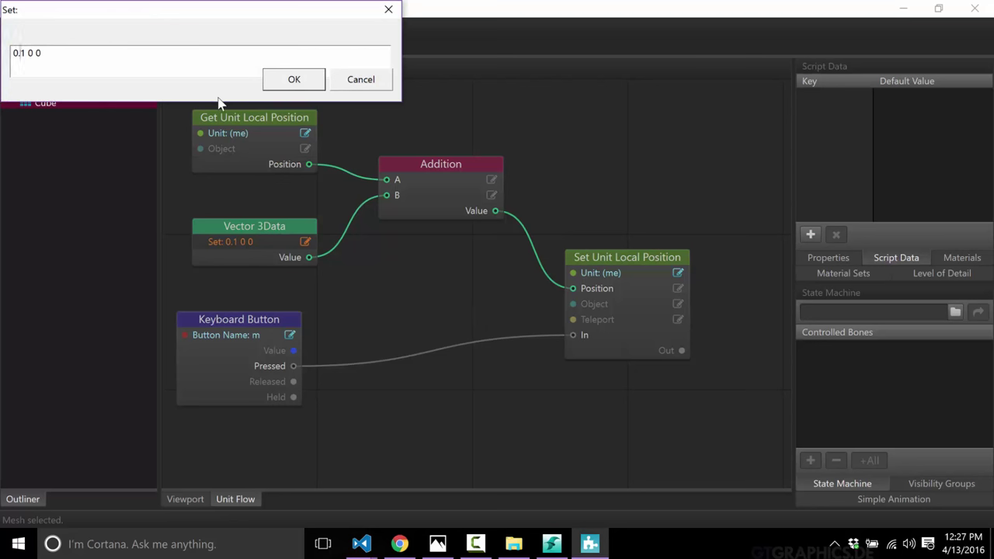
{"action": "type", "text": "-"}
{"action": "left_click", "coordinate": [306, 80]}
{"action": "left_click", "coordinate": [16, 28]}
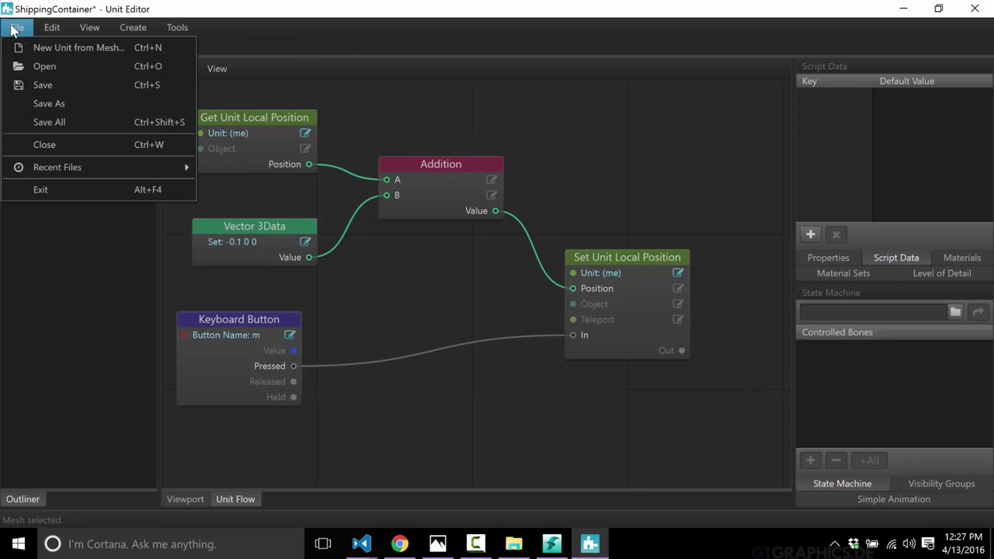
{"action": "left_click", "coordinate": [37, 81]}
Step: Switch to the Stingray Editor, test the level again with the changed container movement, and end the test
{"action": "left_click", "coordinate": [551, 543]}
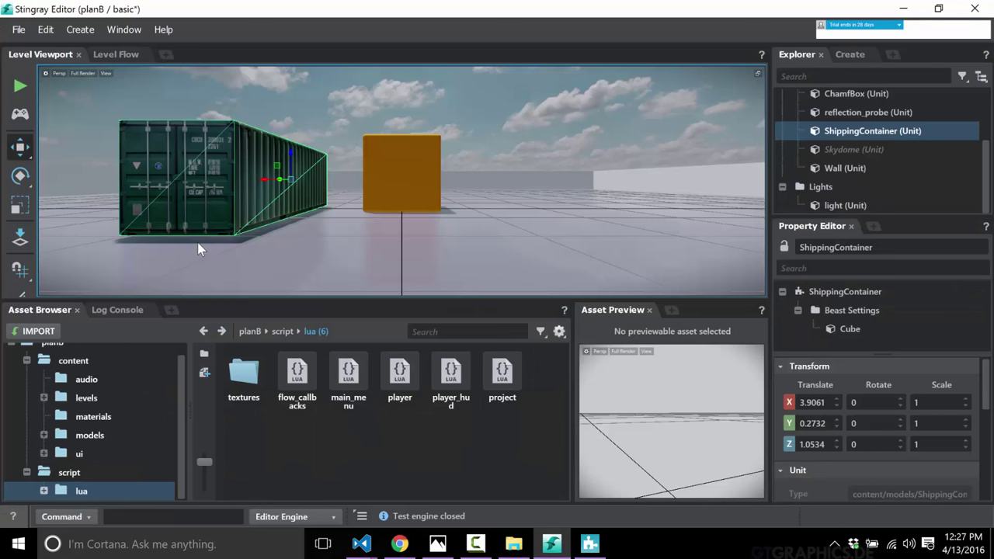
{"action": "left_click", "coordinate": [20, 87]}
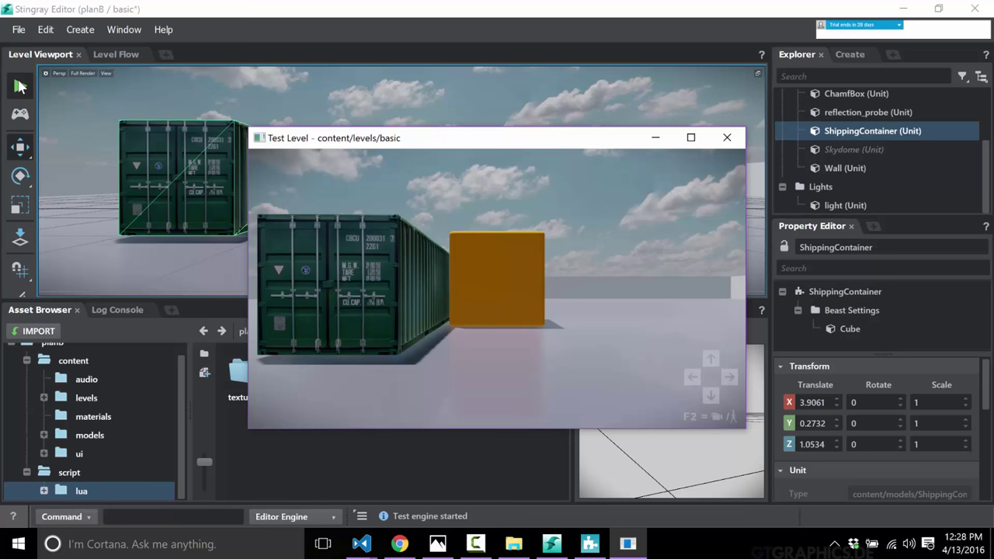
{"action": "left_click", "coordinate": [19, 86]}
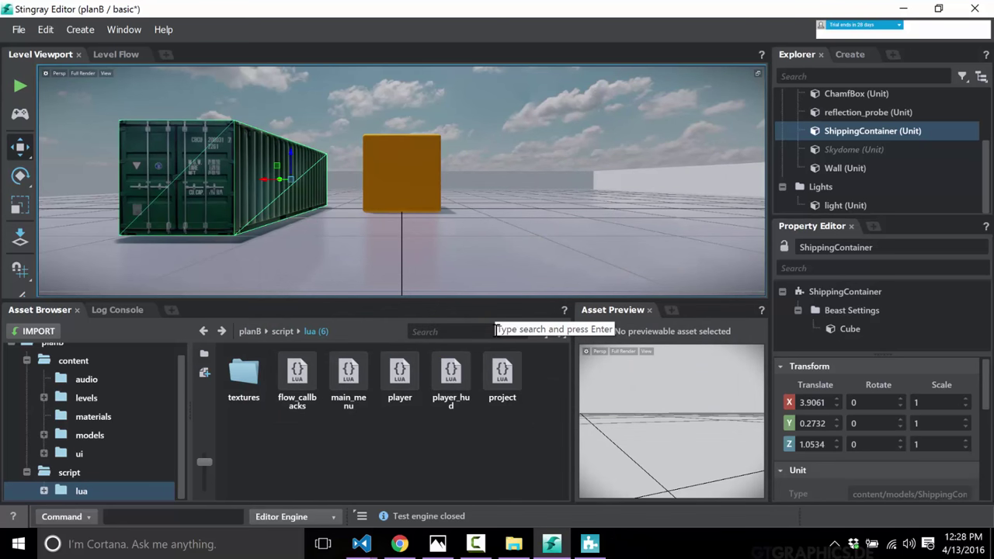
Step: Examine the level flow's Level Start, Level Shutdown and Level Update groups and the node categories available for it
{"action": "left_click", "coordinate": [124, 56]}
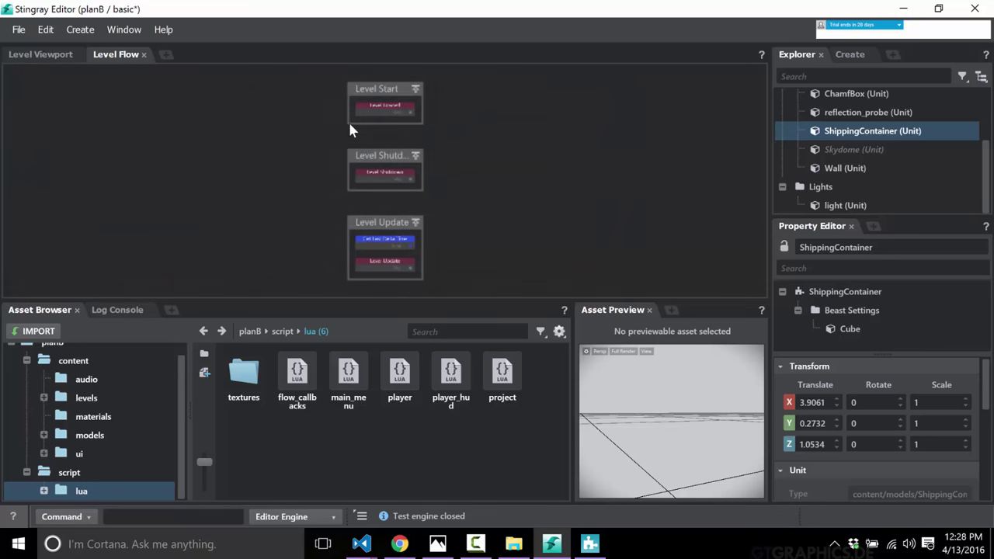
{"action": "scroll", "coordinate": [378, 97], "scroll_direction": "up", "scroll_amount": 2}
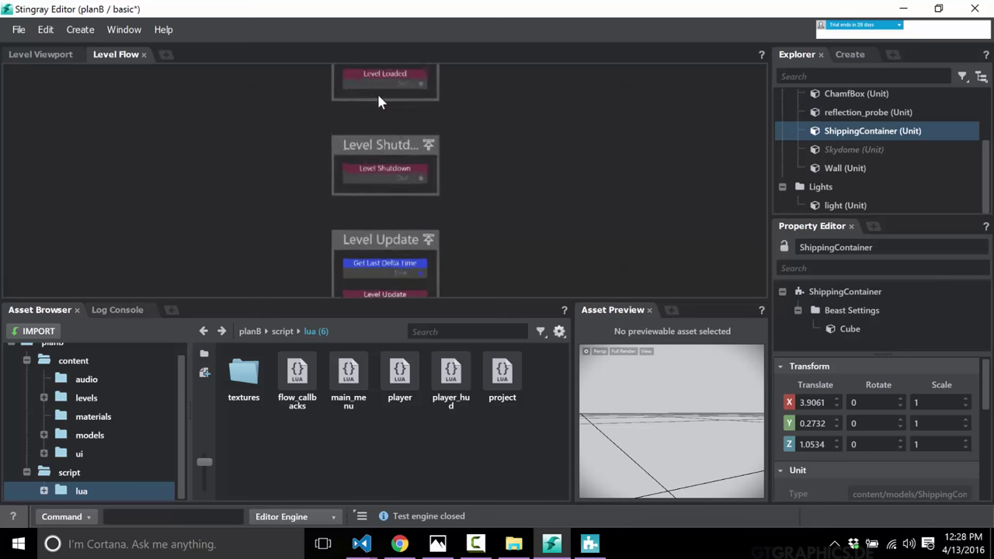
{"action": "scroll", "coordinate": [379, 101], "scroll_direction": "up", "scroll_amount": 3}
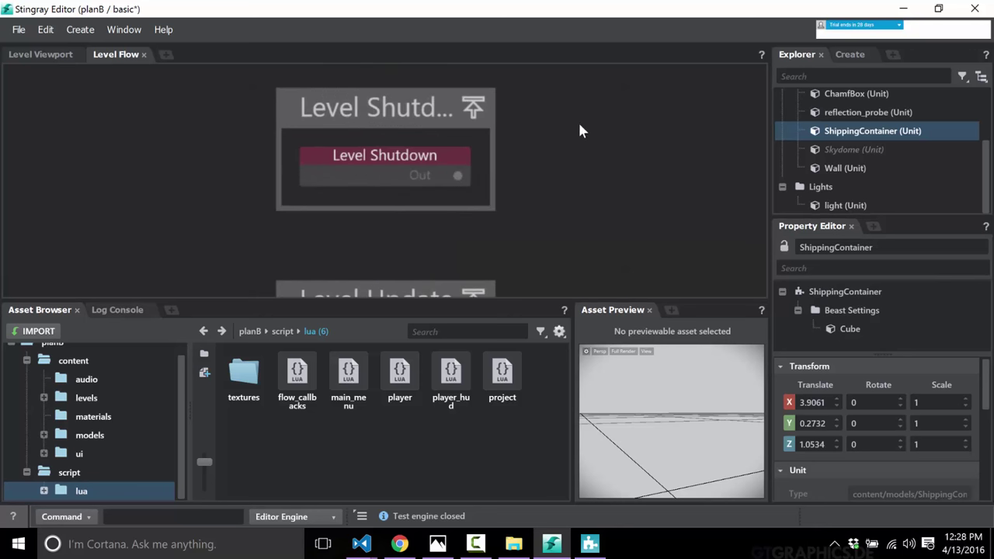
{"action": "middle_click_drag", "start_coordinate": [579, 131], "coordinate": [472, 297]}
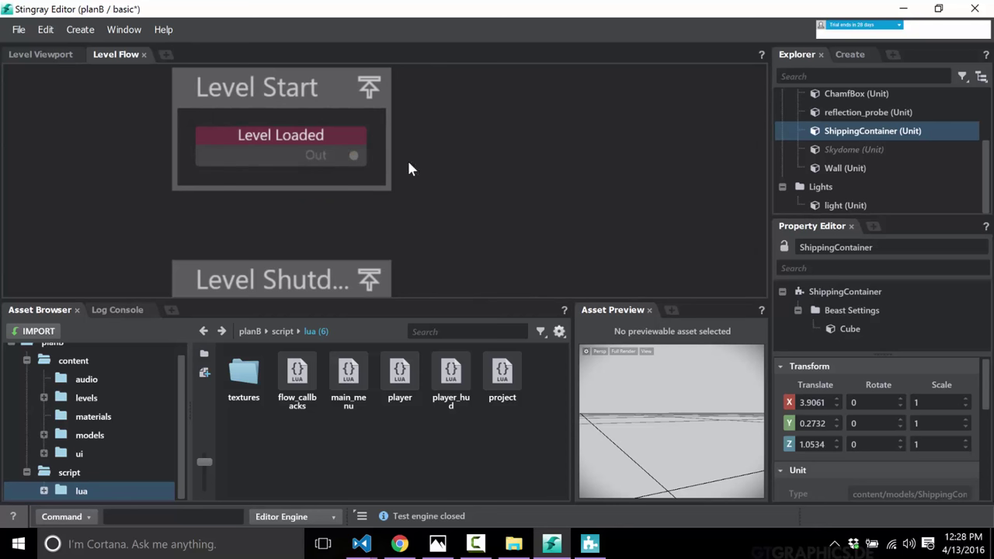
{"action": "middle_click_drag", "start_coordinate": [412, 169], "coordinate": [505, 160]}
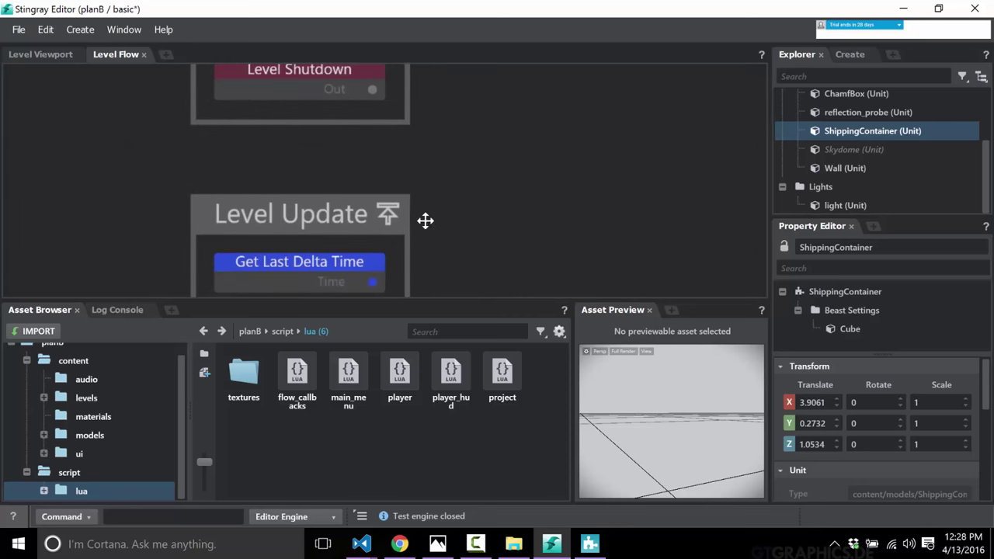
{"action": "middle_click_drag", "start_coordinate": [425, 221], "coordinate": [404, 137]}
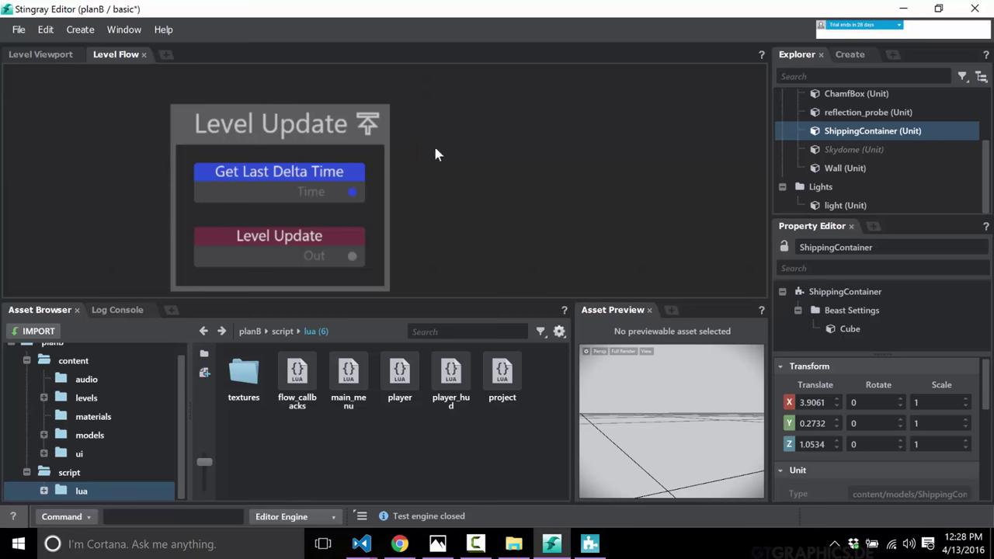
{"action": "right_click", "coordinate": [534, 140]}
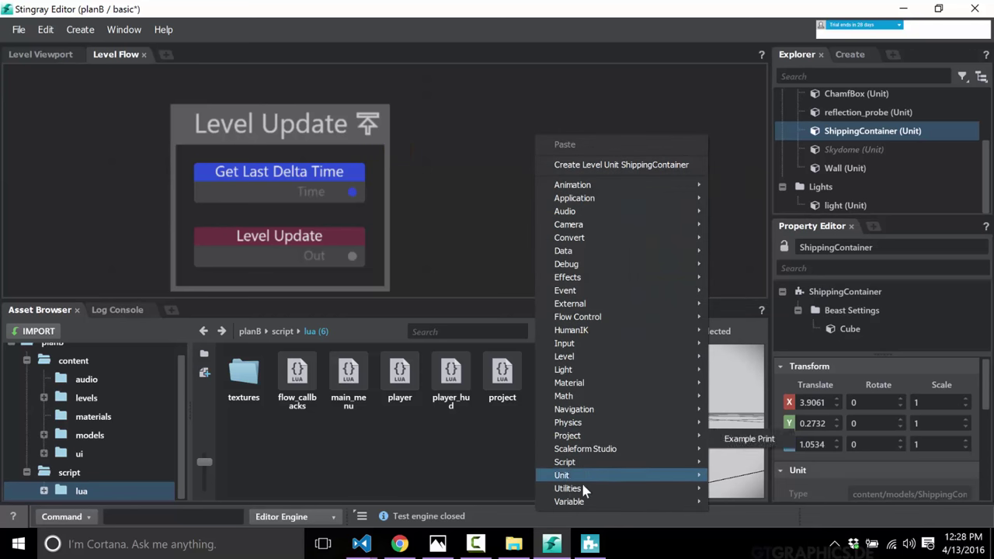
{"action": "mouse_move", "coordinate": [595, 333]}
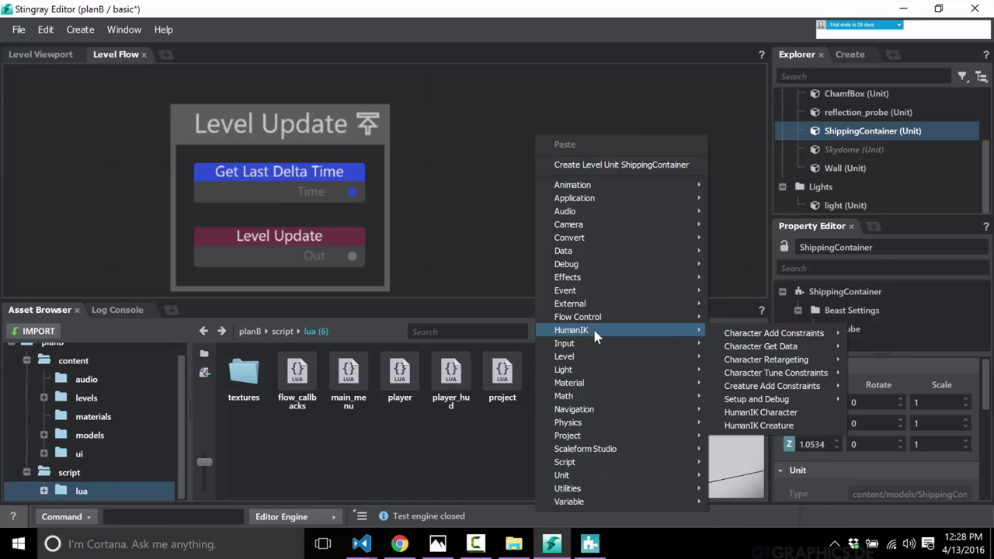
{"action": "mouse_move", "coordinate": [621, 200]}
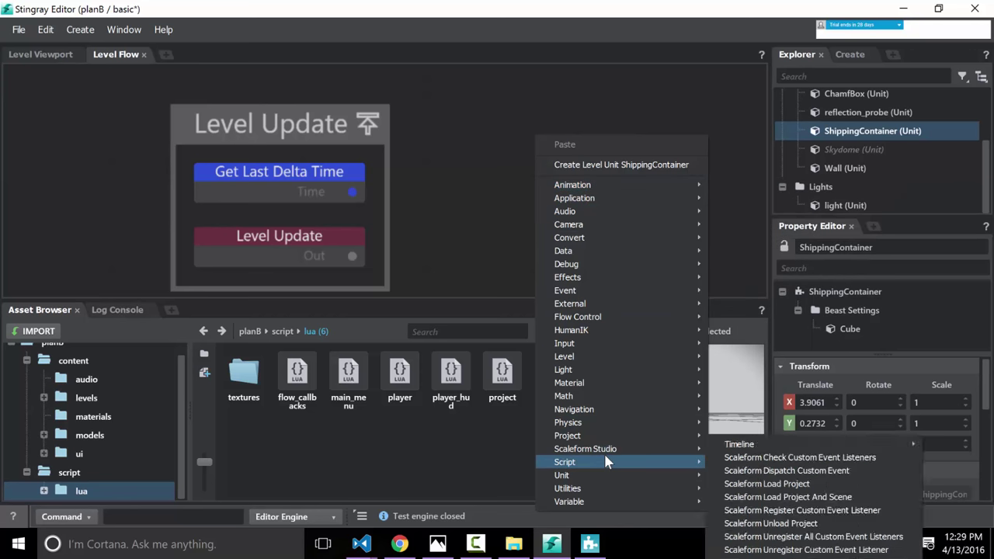
{"action": "mouse_move", "coordinate": [608, 462]}
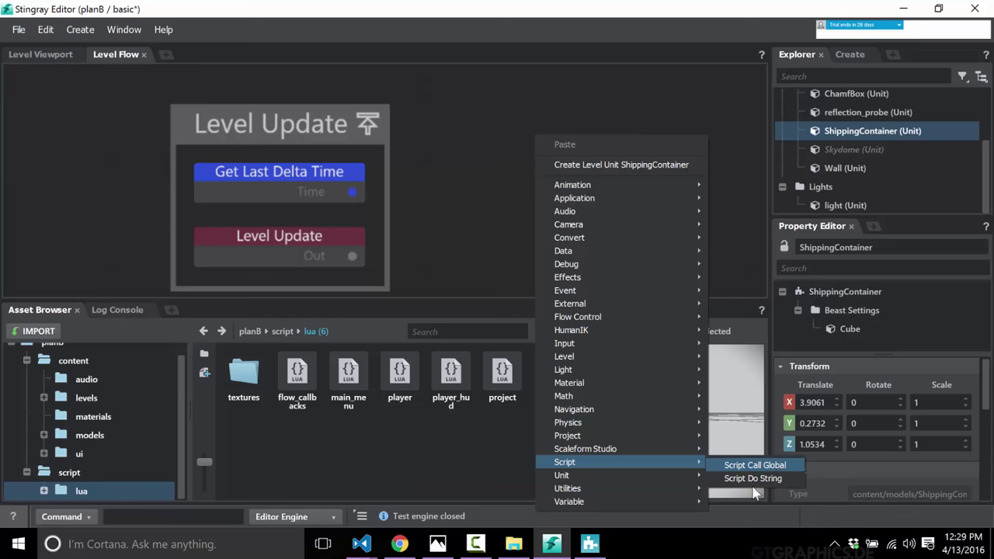
{"action": "left_click", "coordinate": [479, 544]}
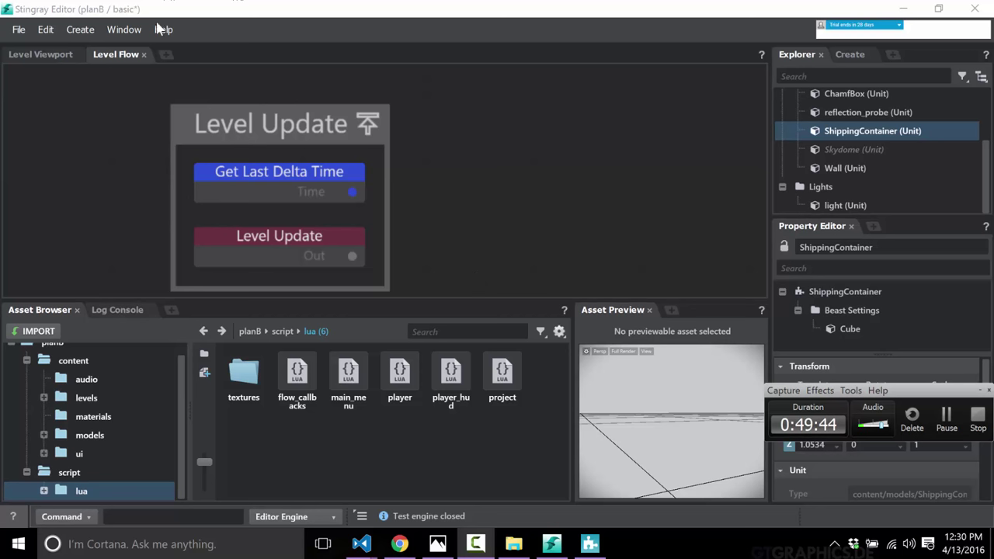
{"action": "left_click", "coordinate": [124, 30]}
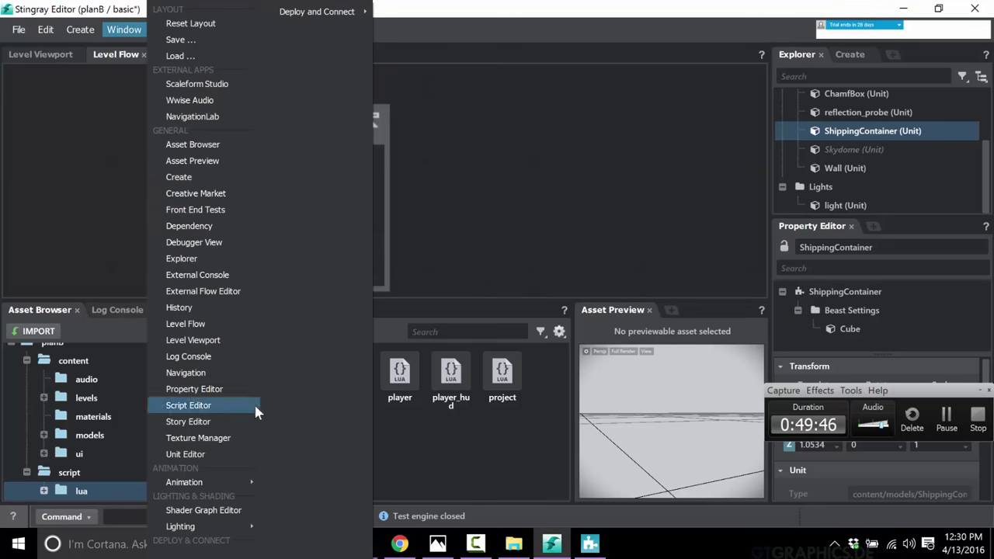
{"action": "left_click", "coordinate": [641, 179]}
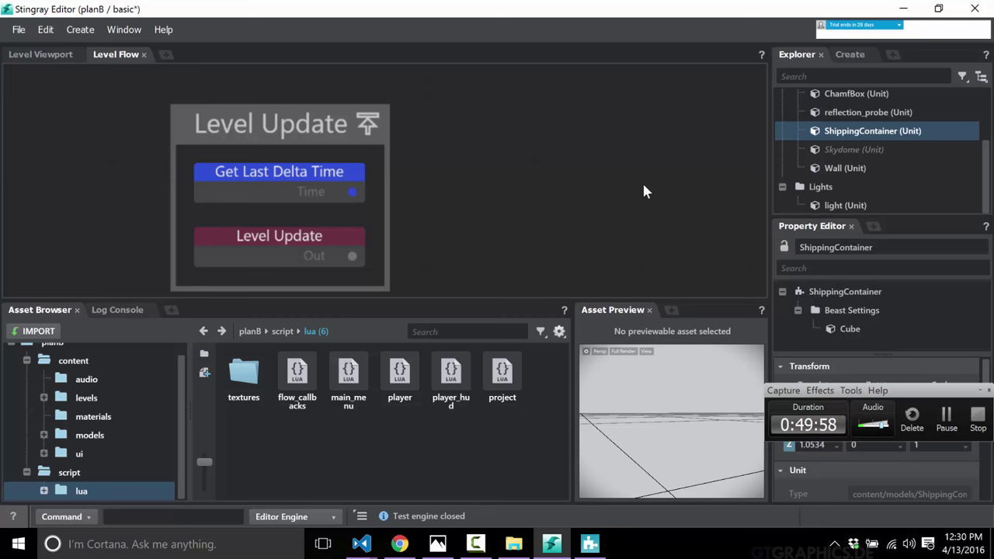
Step: Open the Creative Market and view the Small Town Main Street:Toon Low Poly asset's web page, declining the free design assets offer
{"action": "left_click", "coordinate": [145, 37]}
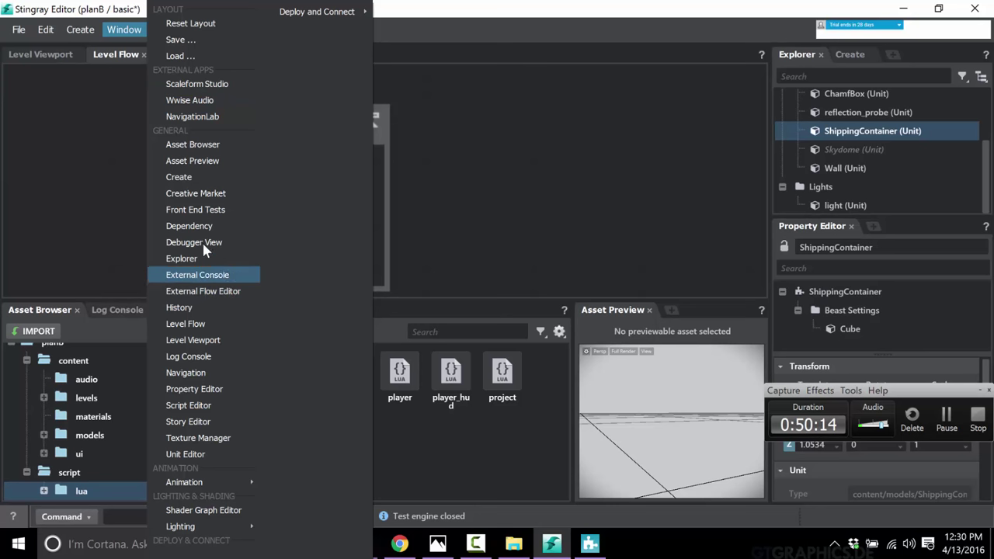
{"action": "left_click", "coordinate": [211, 195]}
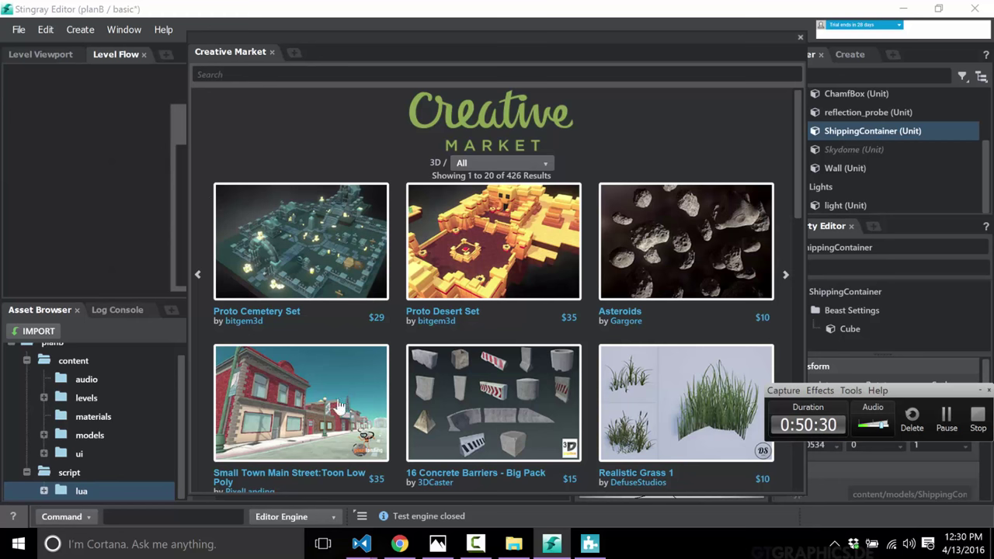
{"action": "left_click", "coordinate": [271, 381]}
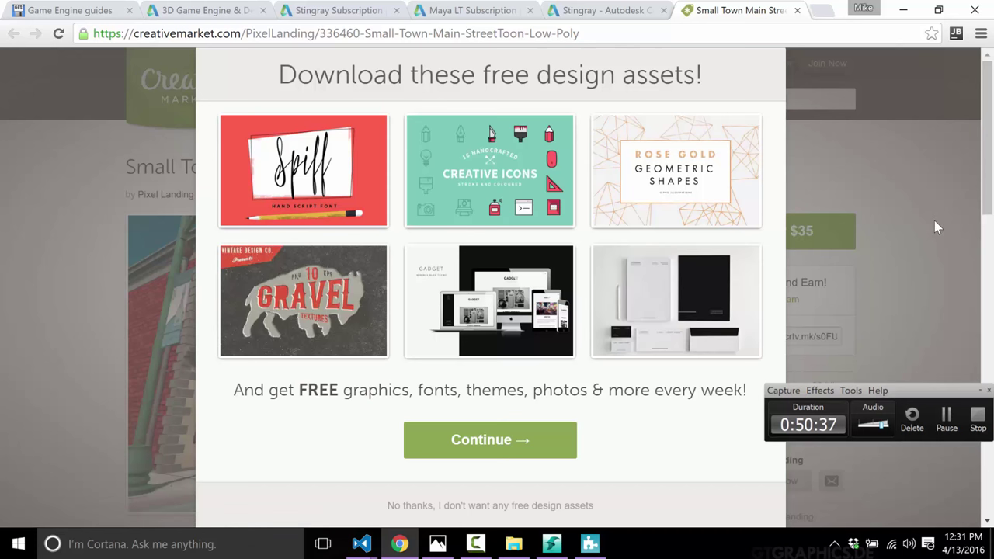
{"action": "left_click", "coordinate": [456, 506]}
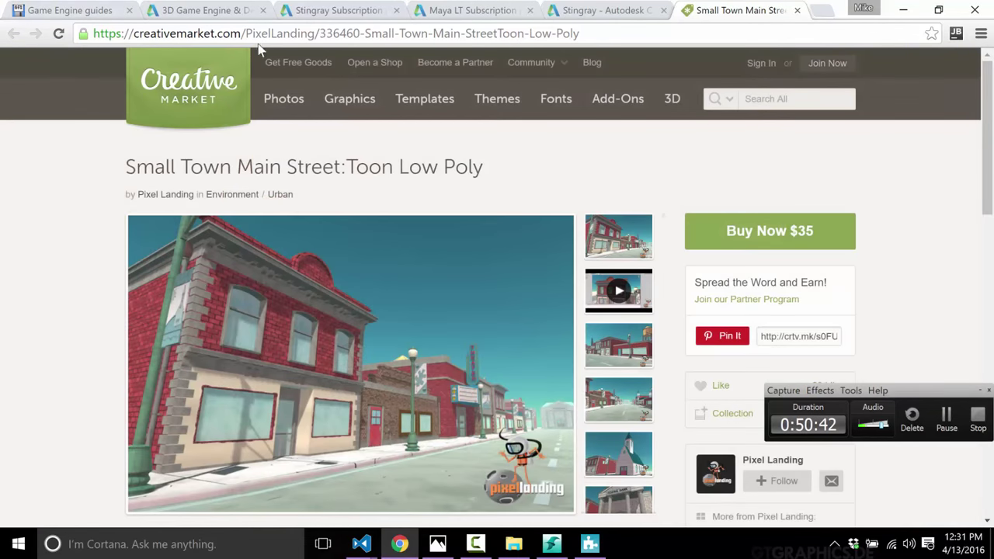
Step: Look over the Small Town Main Street asset page, switch back to the Stingray Editor and browse the Creative Market's 3D listings
{"action": "scroll", "coordinate": [515, 207], "scroll_direction": "down", "scroll_amount": 1}
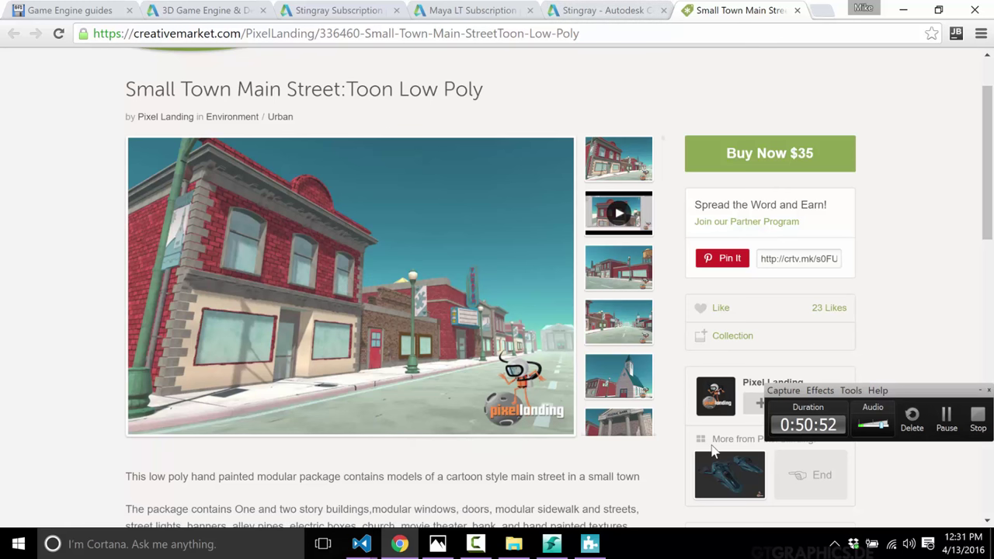
{"action": "left_click", "coordinate": [591, 544]}
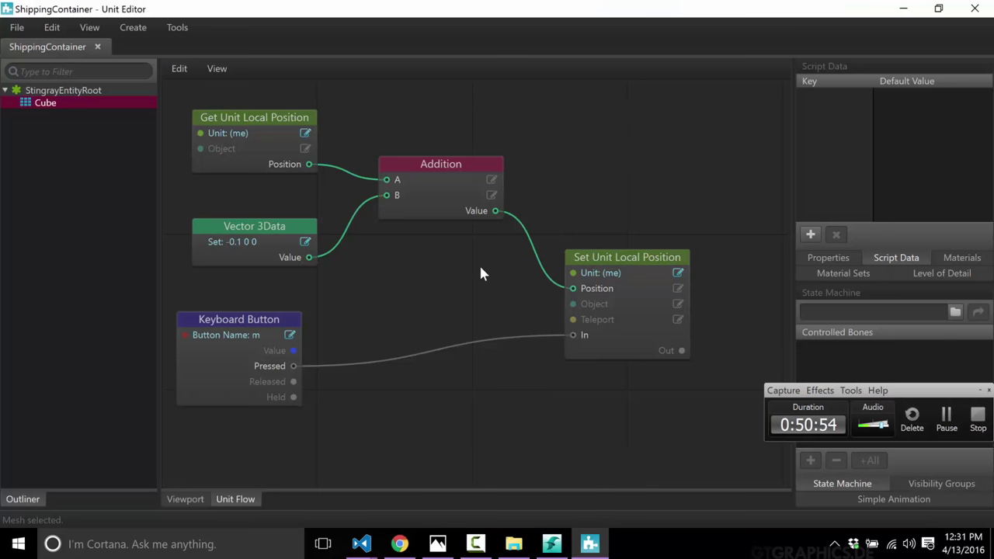
{"action": "left_click", "coordinate": [551, 544]}
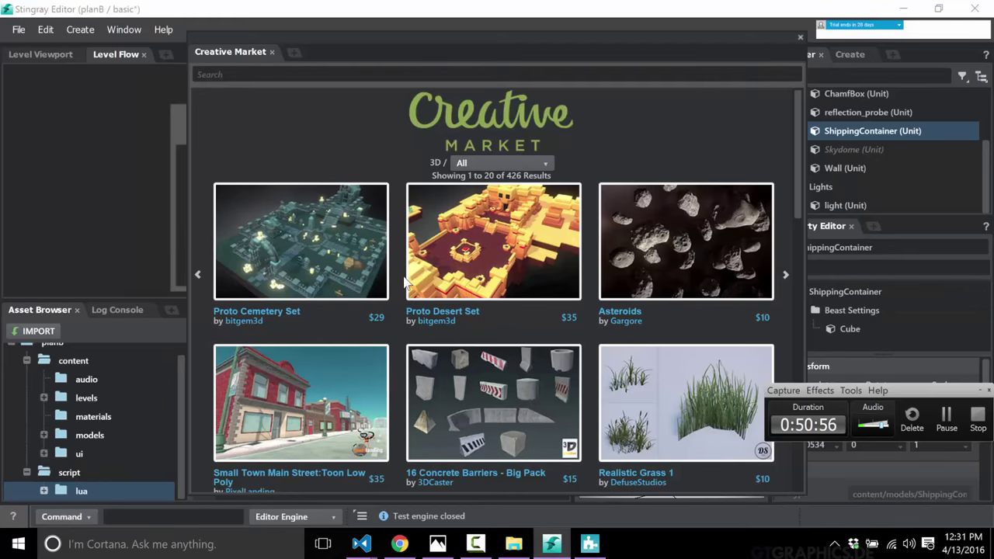
{"action": "scroll", "coordinate": [696, 236], "scroll_direction": "down", "scroll_amount": 3}
{"action": "scroll", "coordinate": [696, 235], "scroll_direction": "down", "scroll_amount": 10}
{"action": "scroll", "coordinate": [605, 202], "scroll_direction": "up", "scroll_amount": 15}
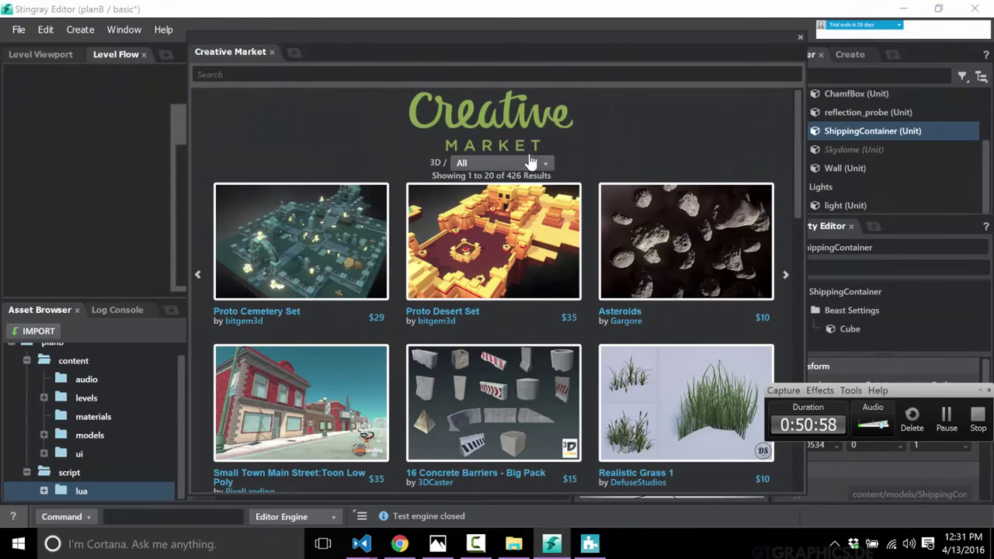
{"action": "left_click", "coordinate": [534, 161]}
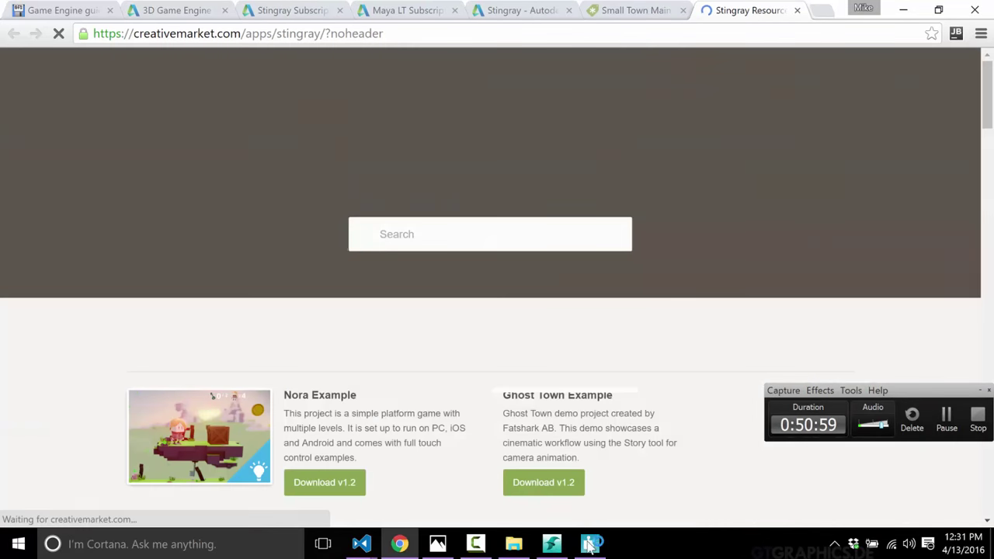
{"action": "left_click", "coordinate": [590, 543]}
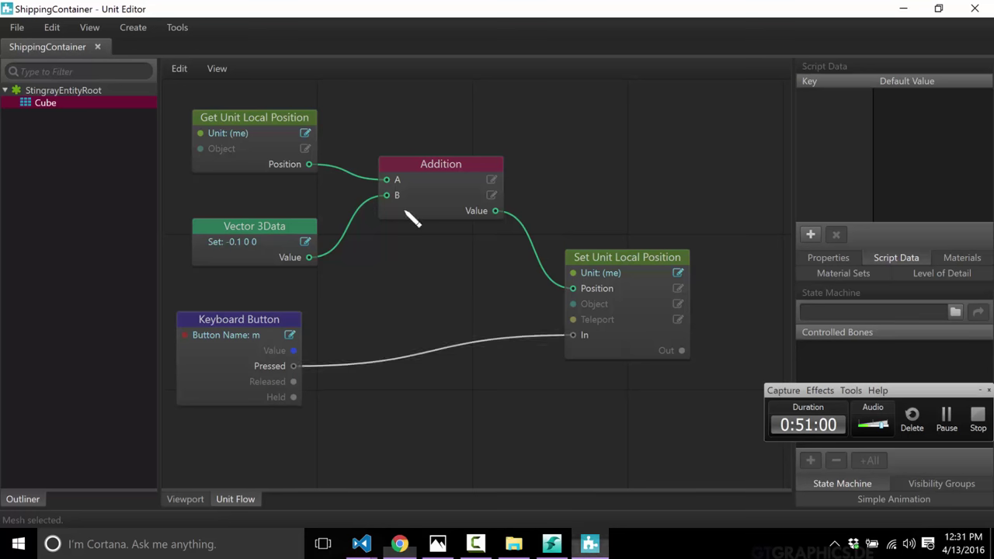
{"action": "left_click", "coordinate": [551, 544]}
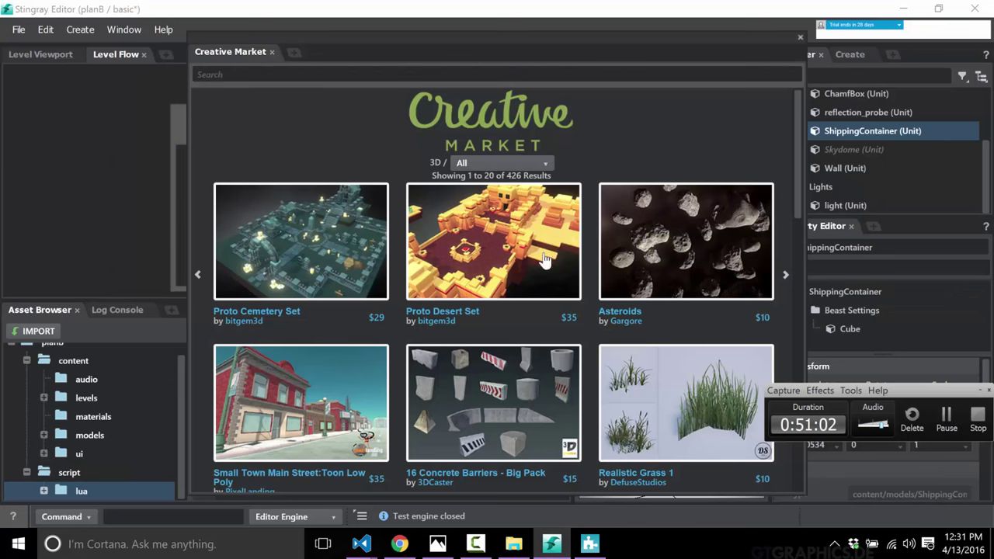
Step: Filter the Creative Market listings to the Characters category and browse the first page of character assets
{"action": "left_click", "coordinate": [543, 164]}
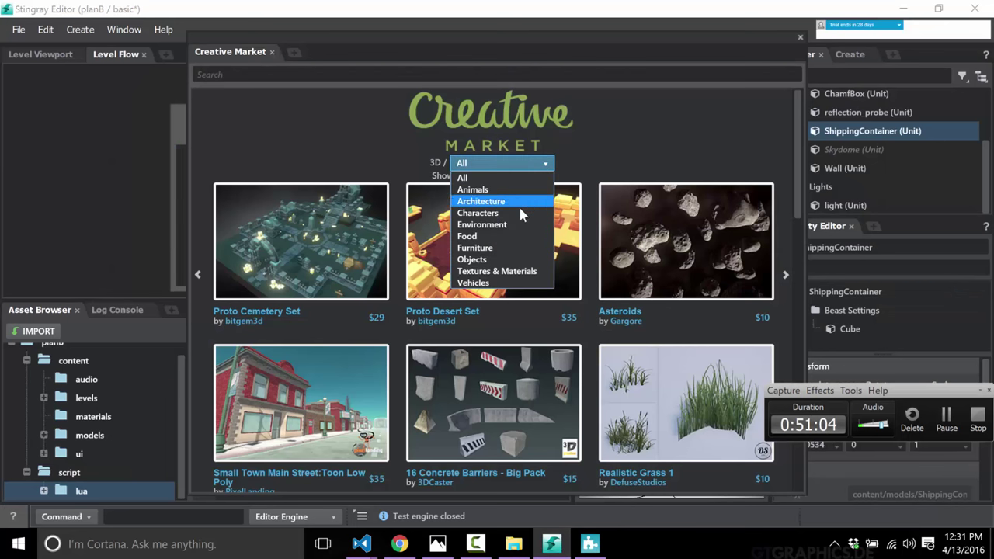
{"action": "key", "text": "Escape"}
{"action": "key", "text": "c"}
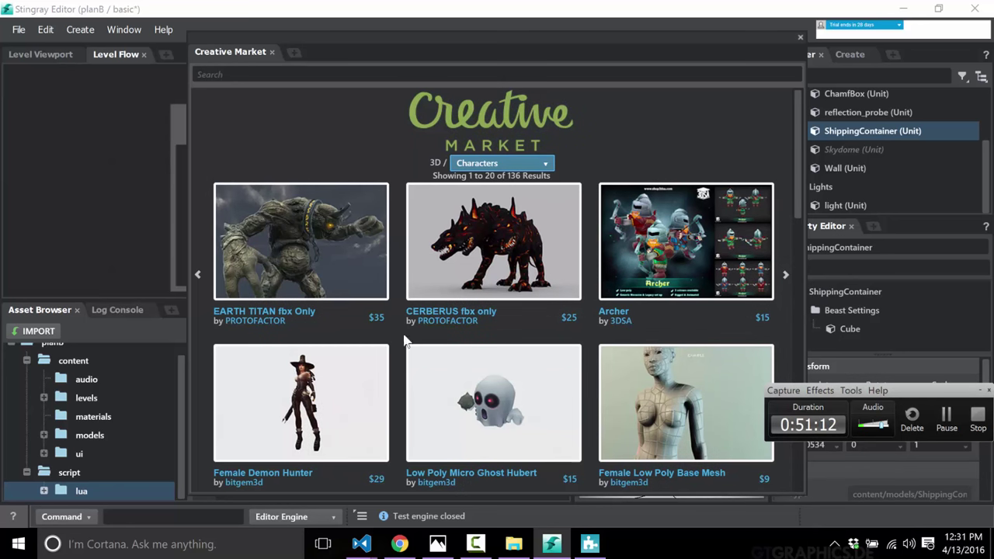
{"action": "scroll", "coordinate": [627, 351], "scroll_direction": "down", "scroll_amount": 10}
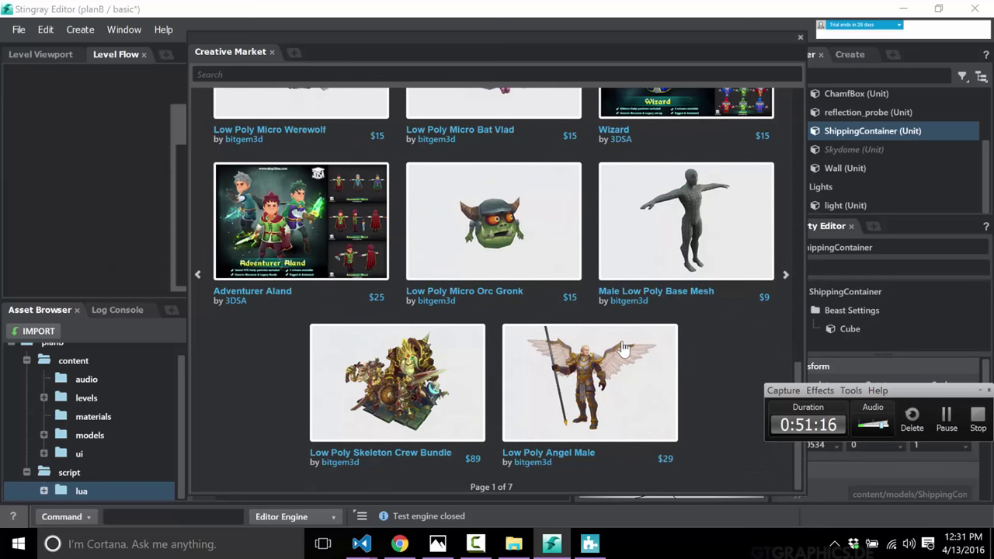
{"action": "scroll", "coordinate": [625, 348], "scroll_direction": "up", "scroll_amount": 10}
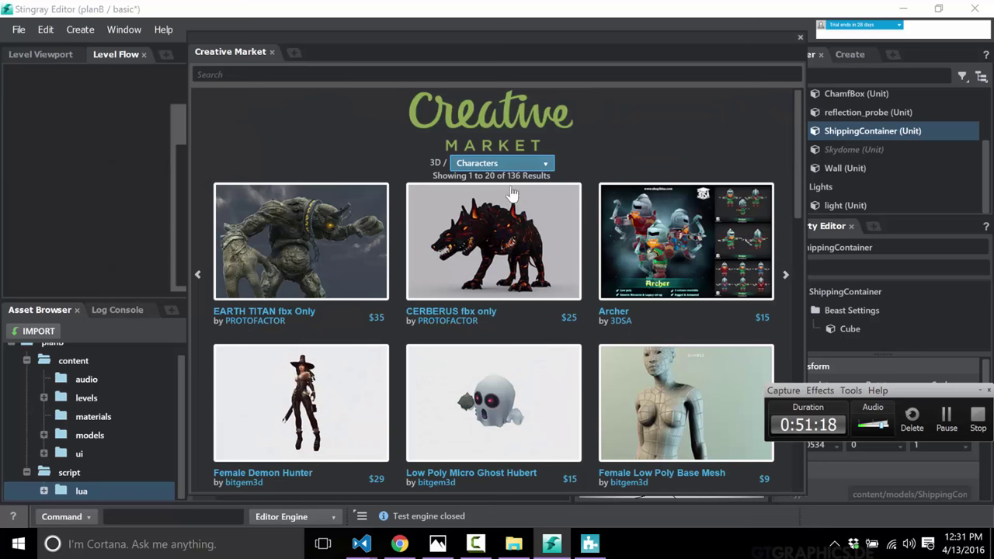
Step: Reset the Creative Market category filter to All and close the Creative Market window
{"action": "left_click", "coordinate": [549, 164]}
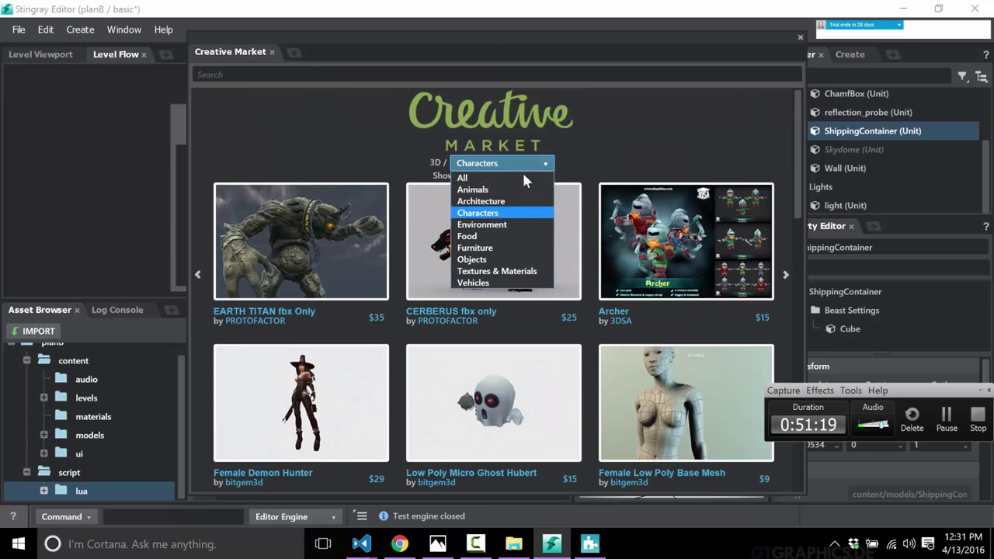
{"action": "left_click", "coordinate": [476, 176]}
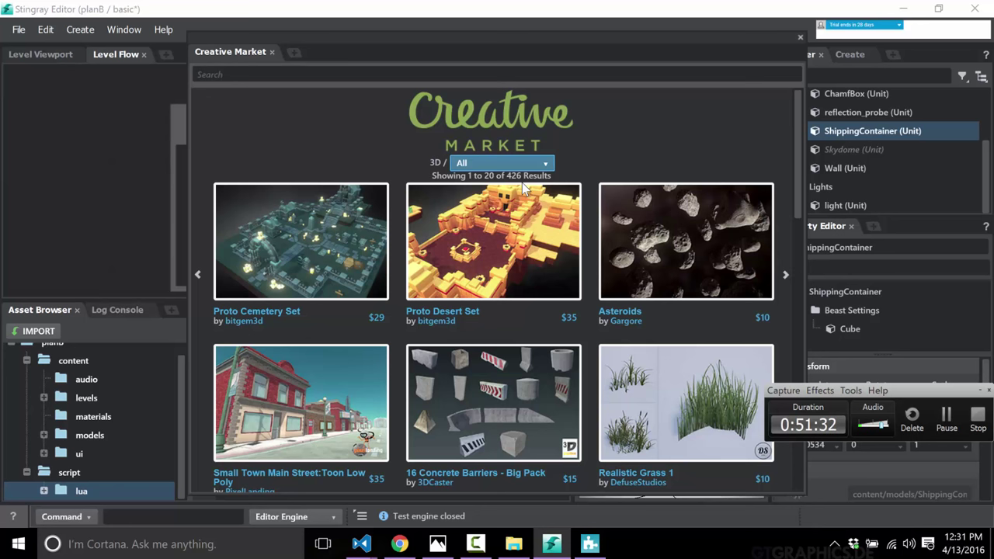
{"action": "left_click", "coordinate": [800, 38]}
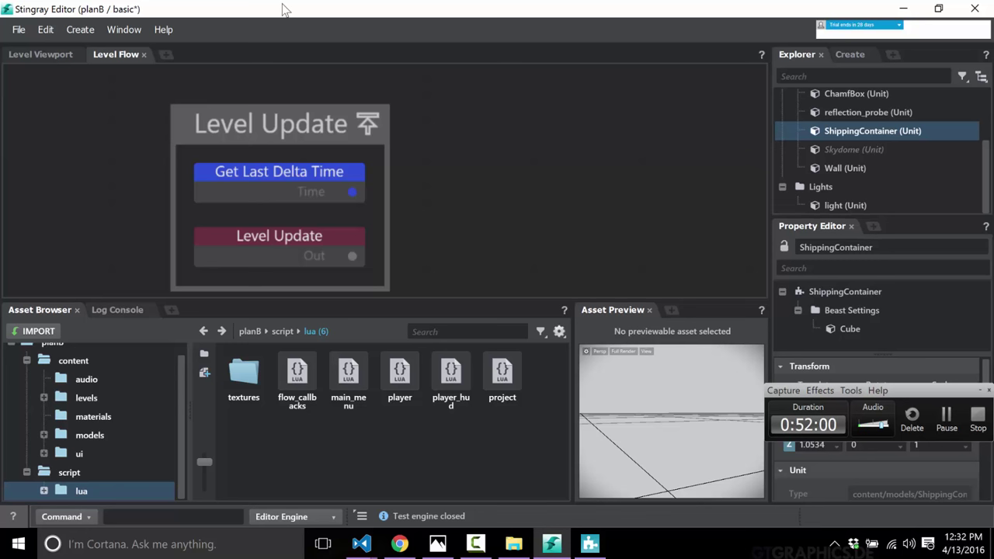
Step: Open the Stingray online documentation and view the Animation constraints topic in the Animation section
{"action": "left_click", "coordinate": [158, 29]}
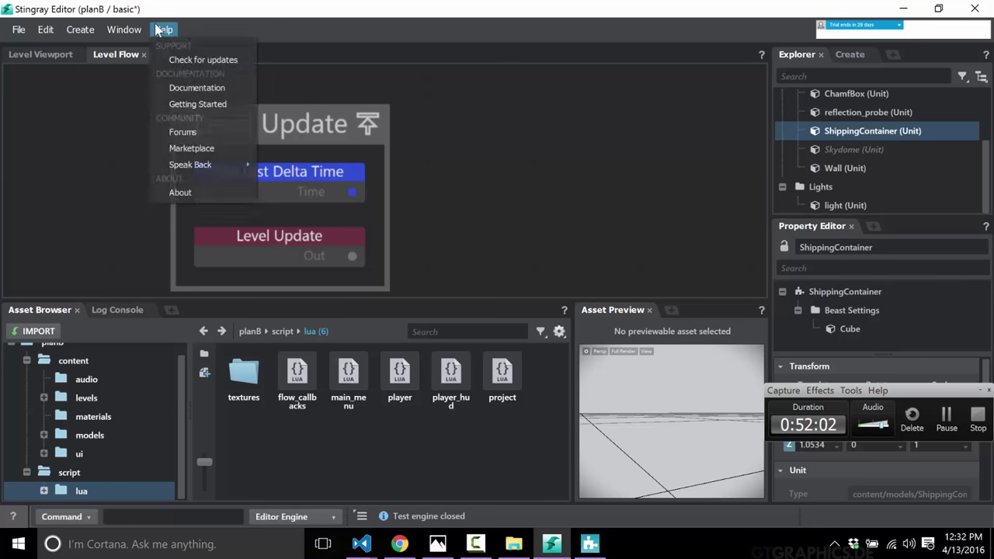
{"action": "left_click", "coordinate": [203, 87]}
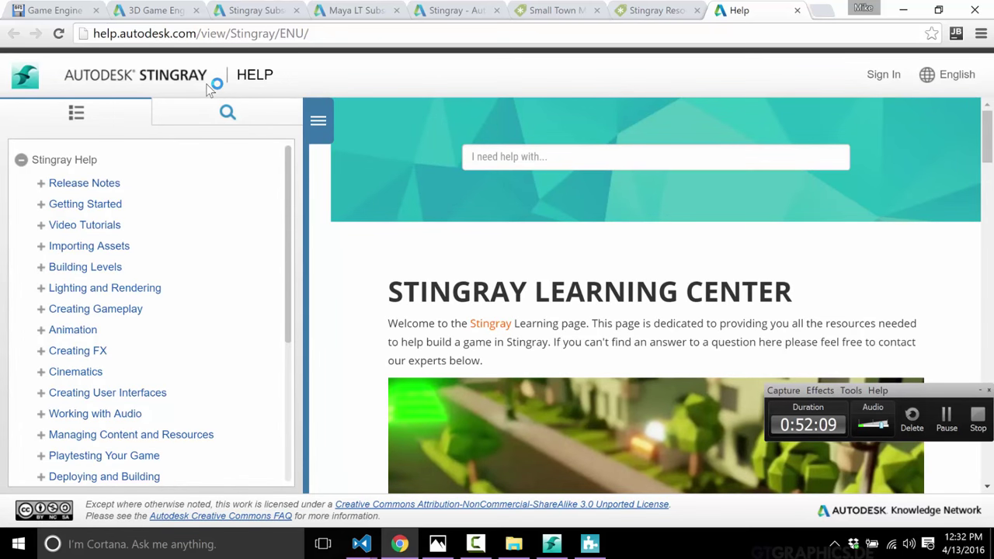
{"action": "scroll", "coordinate": [137, 287], "scroll_direction": "down", "scroll_amount": 1}
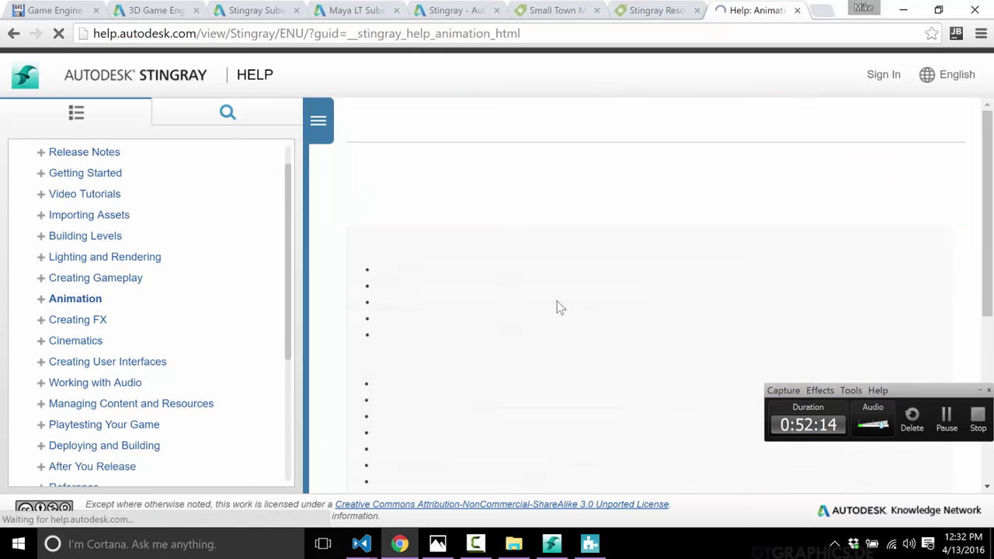
{"action": "scroll", "coordinate": [604, 306], "scroll_direction": "down", "scroll_amount": 4}
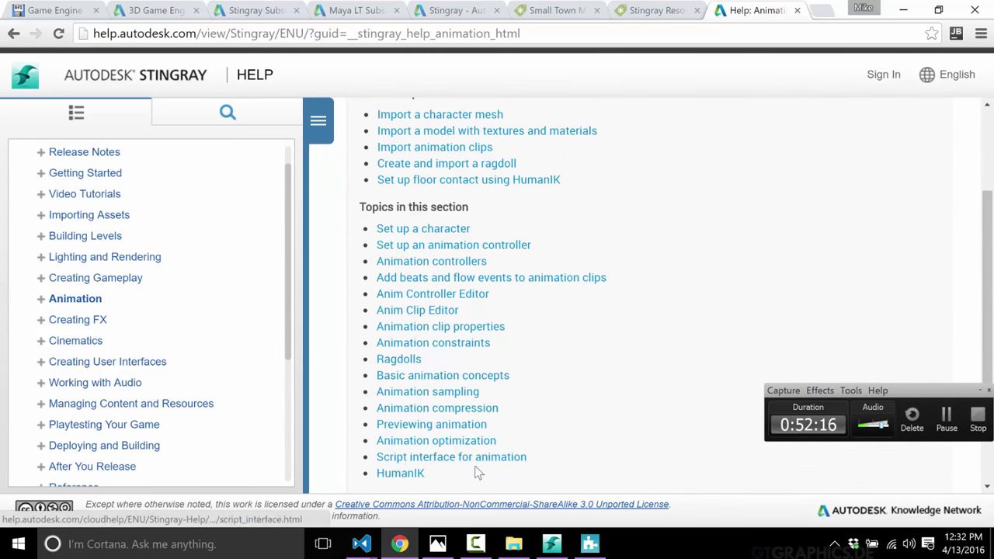
{"action": "left_click", "coordinate": [402, 344]}
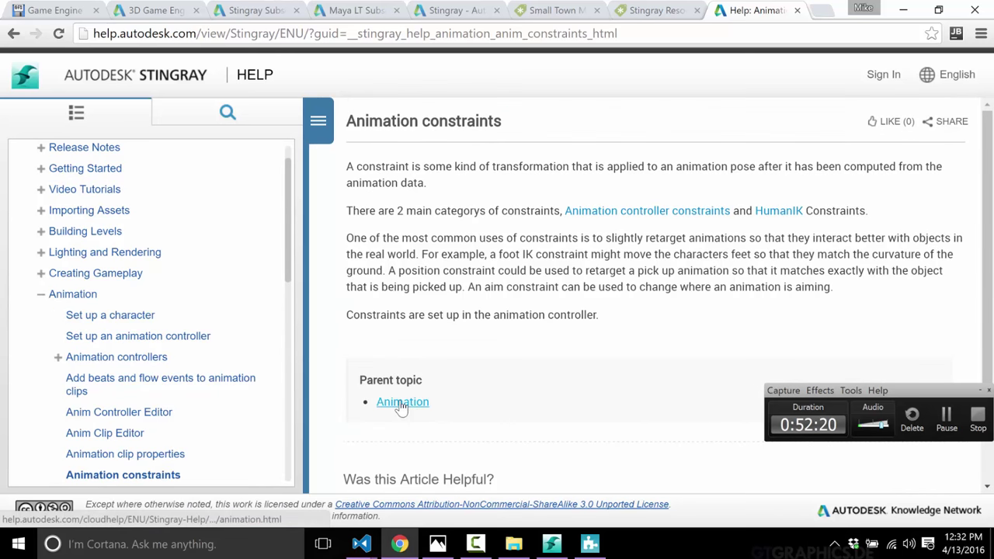
Step: Open the Lua API reference, expand its namespace and category listings, and look through the Units category's objects and tables
{"action": "scroll", "coordinate": [167, 303], "scroll_direction": "down", "scroll_amount": 5}
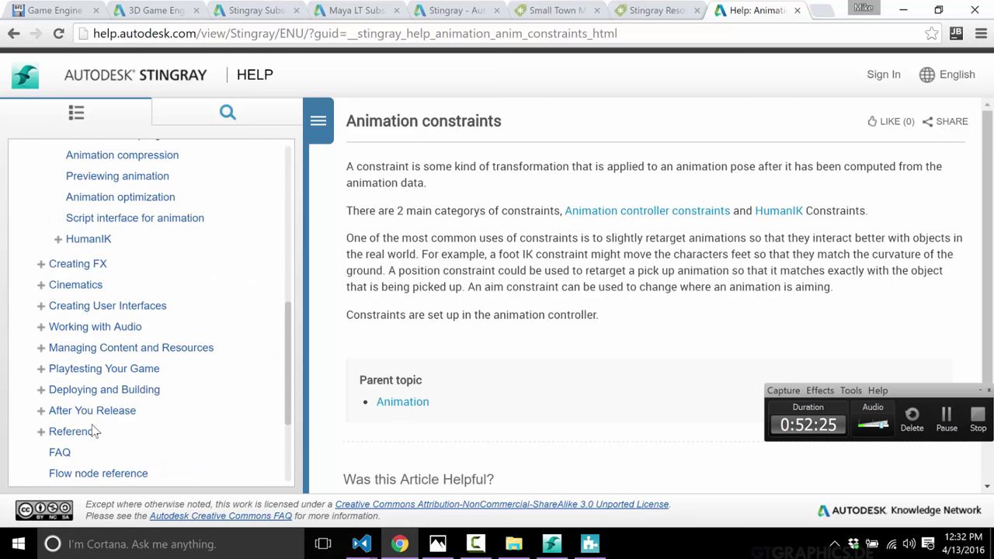
{"action": "scroll", "coordinate": [124, 434], "scroll_direction": "down", "scroll_amount": 2}
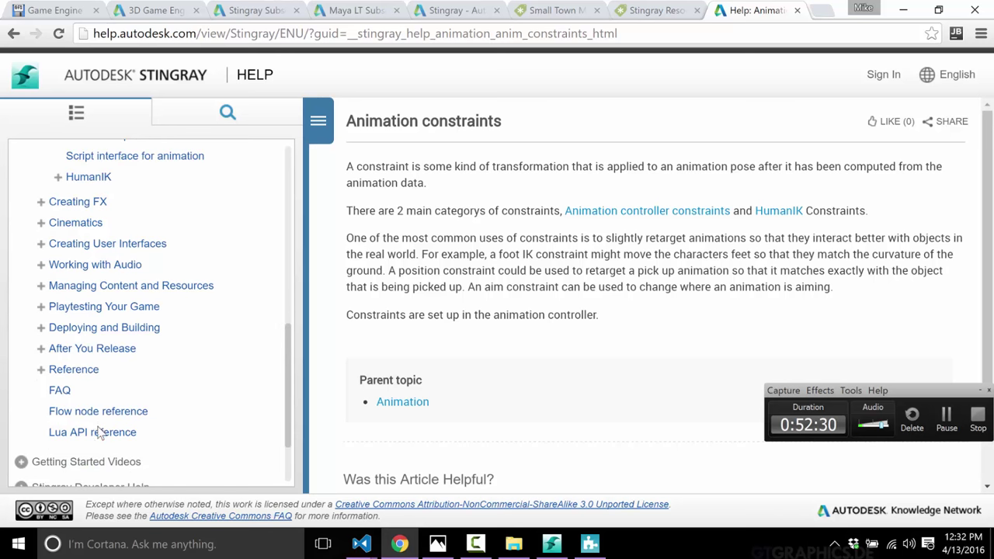
{"action": "left_click", "coordinate": [93, 433]}
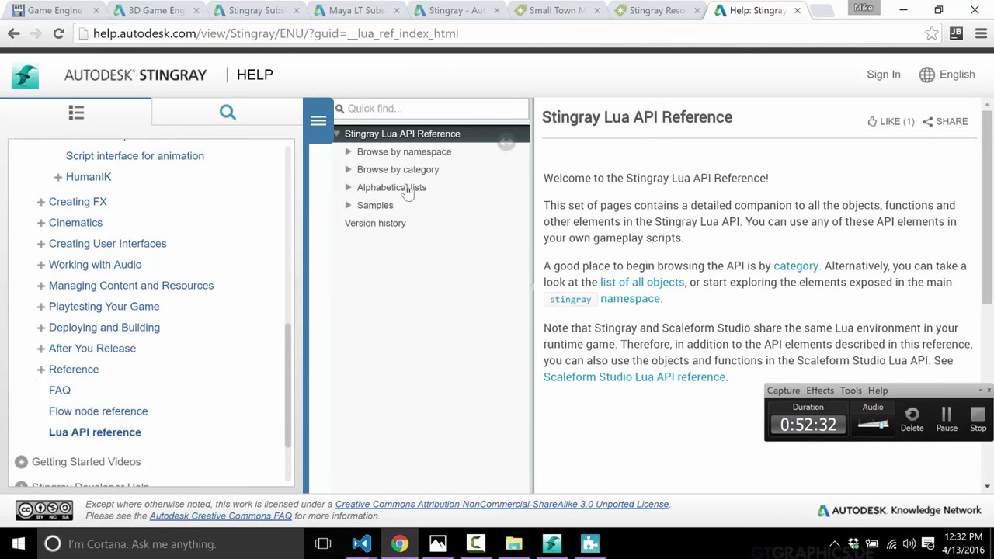
{"action": "left_click", "coordinate": [349, 152]}
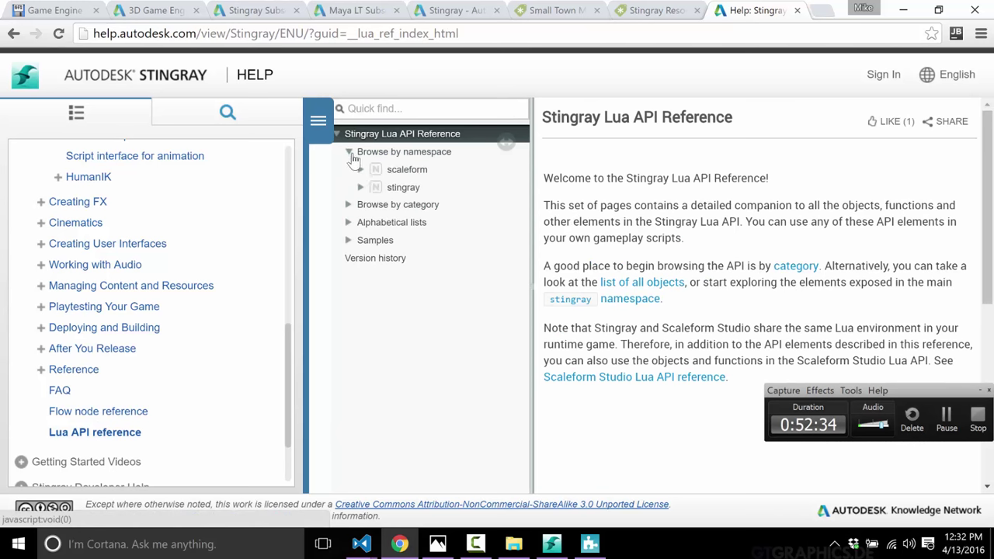
{"action": "left_click", "coordinate": [348, 205]}
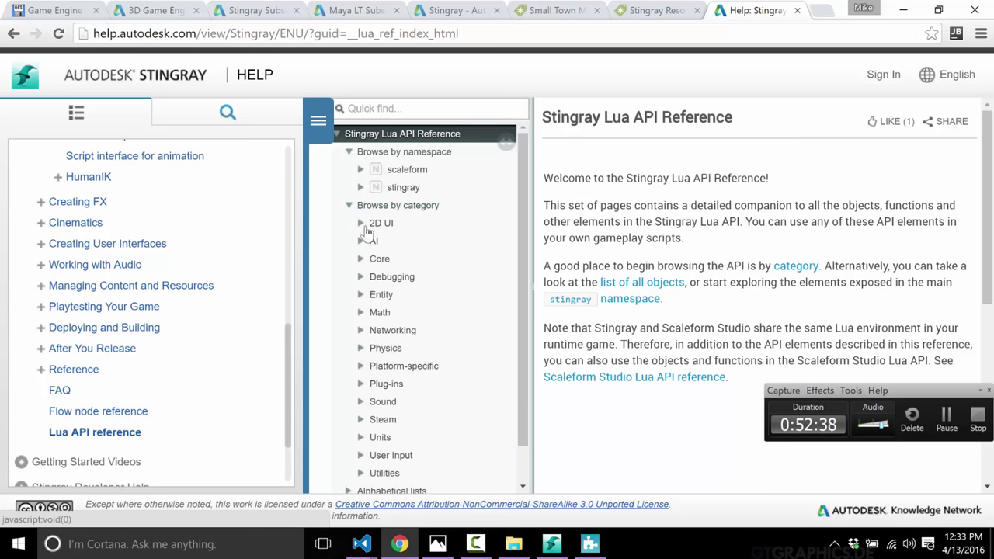
{"action": "scroll", "coordinate": [443, 278], "scroll_direction": "down", "scroll_amount": 1}
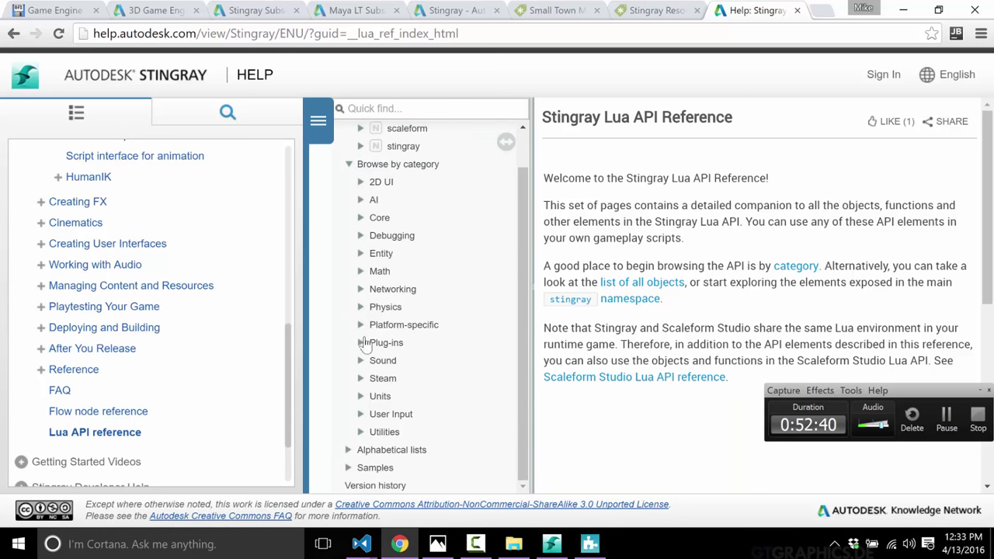
{"action": "left_click", "coordinate": [382, 398]}
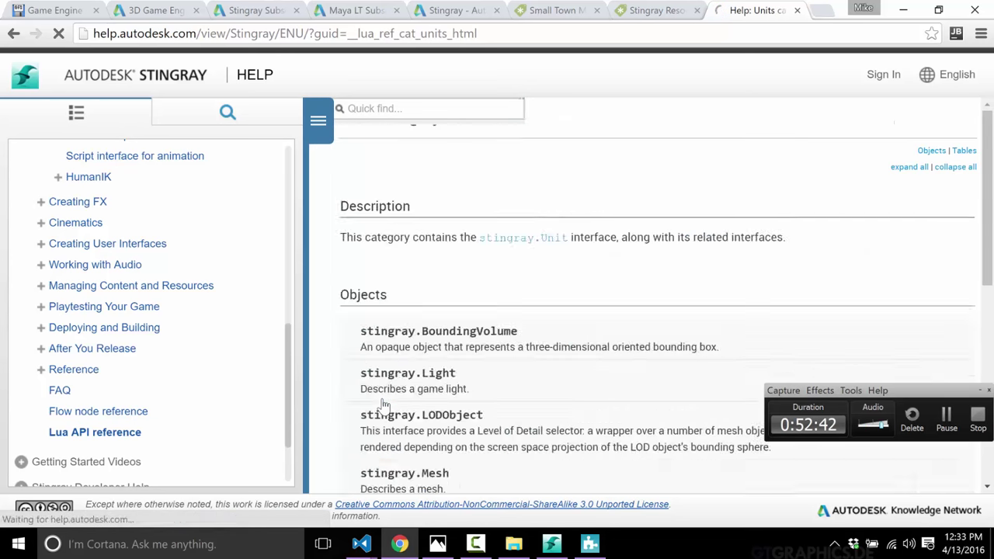
{"action": "scroll", "coordinate": [816, 225], "scroll_direction": "down", "scroll_amount": 2}
{"action": "scroll", "coordinate": [814, 226], "scroll_direction": "down", "scroll_amount": 7}
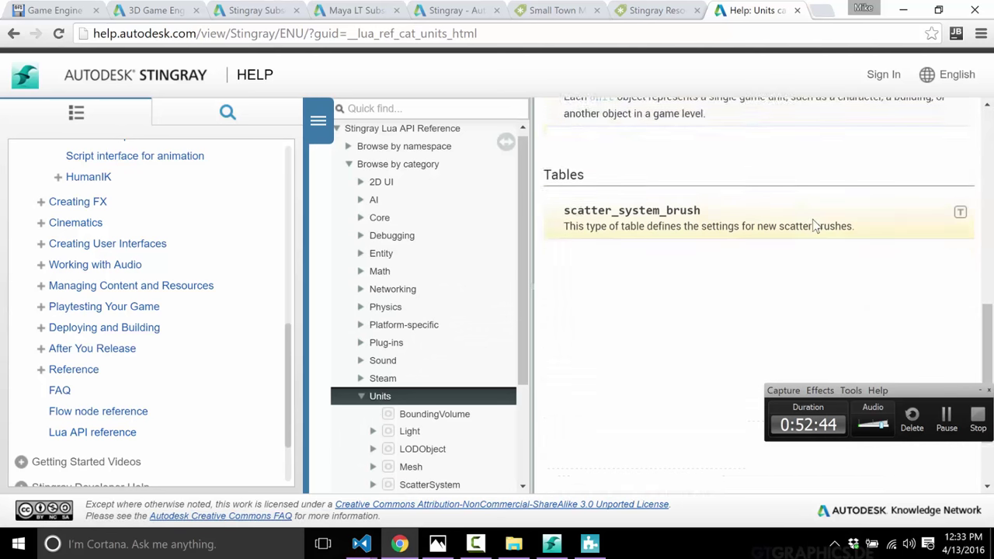
{"action": "scroll", "coordinate": [813, 225], "scroll_direction": "up", "scroll_amount": 2}
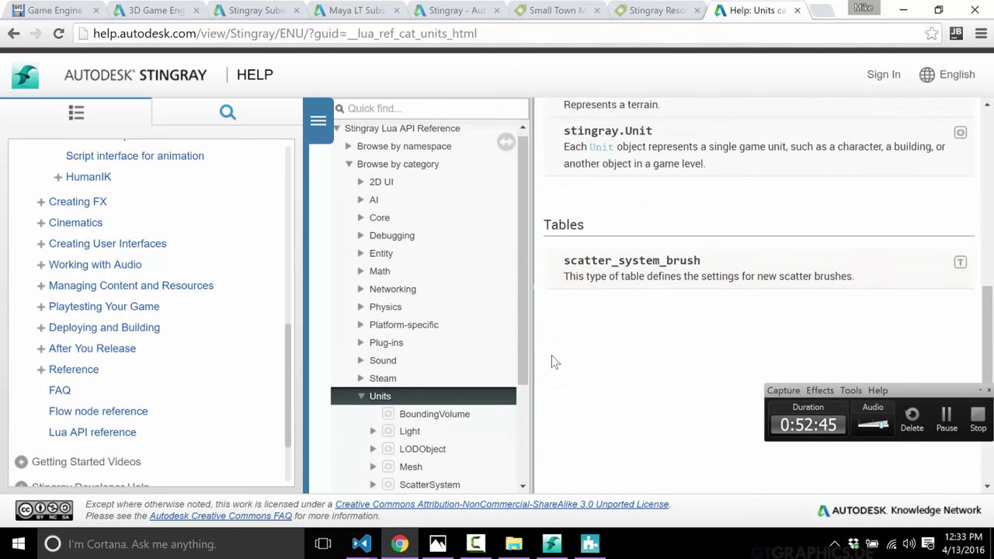
Step: Examine the functions documented for the Light object in the Lua API reference
{"action": "left_click", "coordinate": [410, 431]}
{"action": "scroll", "coordinate": [717, 233], "scroll_direction": "down", "scroll_amount": 5}
{"action": "scroll", "coordinate": [719, 237], "scroll_direction": "down", "scroll_amount": 7}
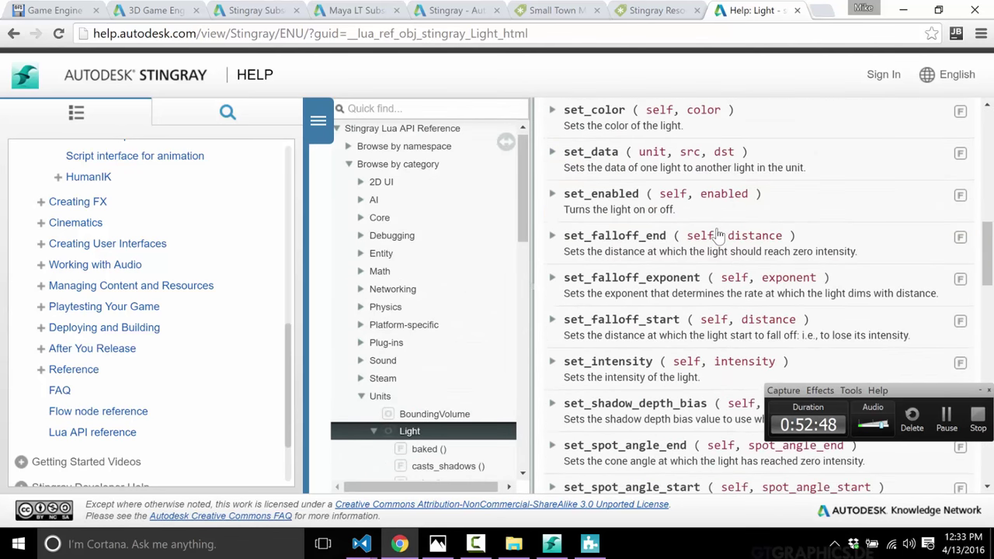
{"action": "scroll", "coordinate": [689, 261], "scroll_direction": "down", "scroll_amount": 2}
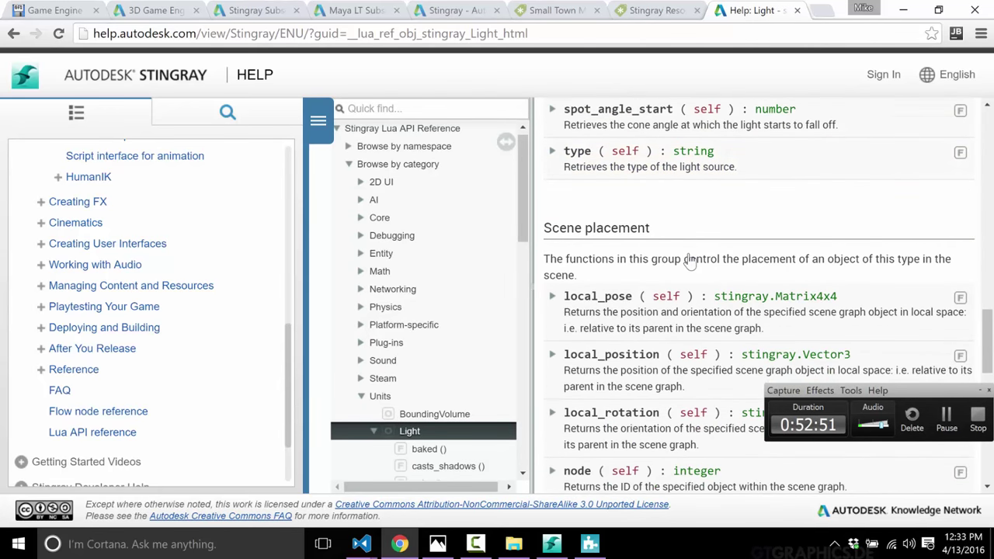
Step: Open the Flow node reference's Animation category and examine the outputs and inputs of the Animation Clip Play from Current node
{"action": "left_click", "coordinate": [93, 411]}
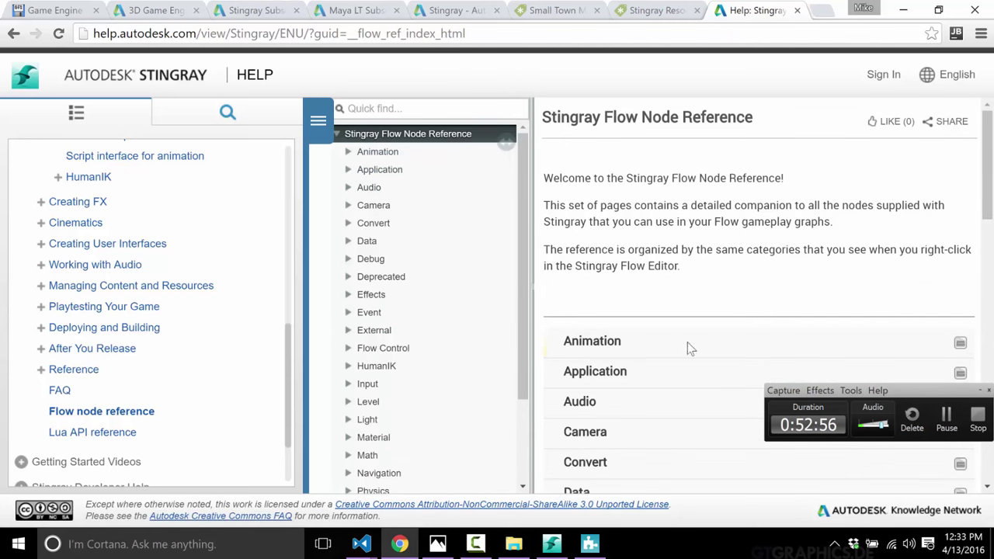
{"action": "left_click", "coordinate": [624, 344]}
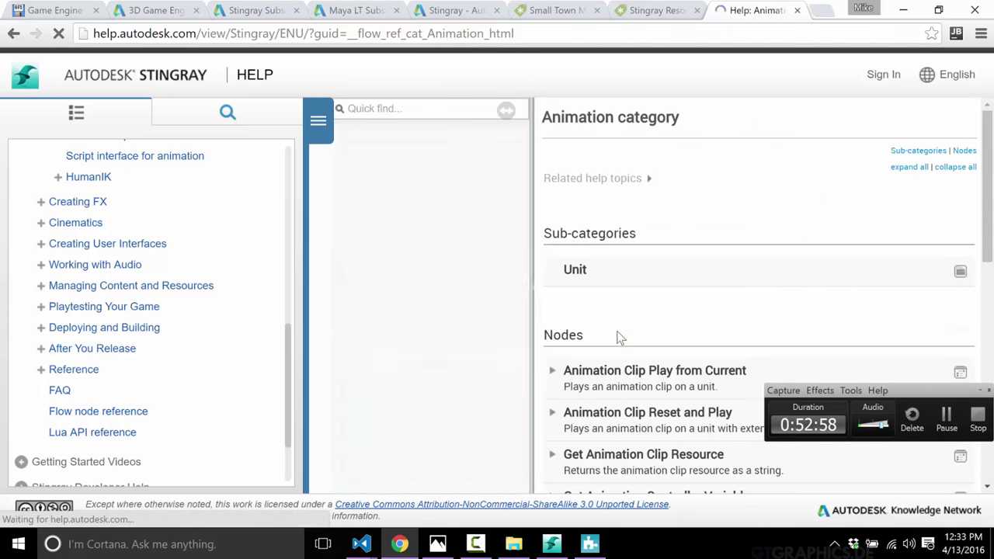
{"action": "scroll", "coordinate": [746, 284], "scroll_direction": "down", "scroll_amount": 1}
{"action": "left_click", "coordinate": [552, 295]}
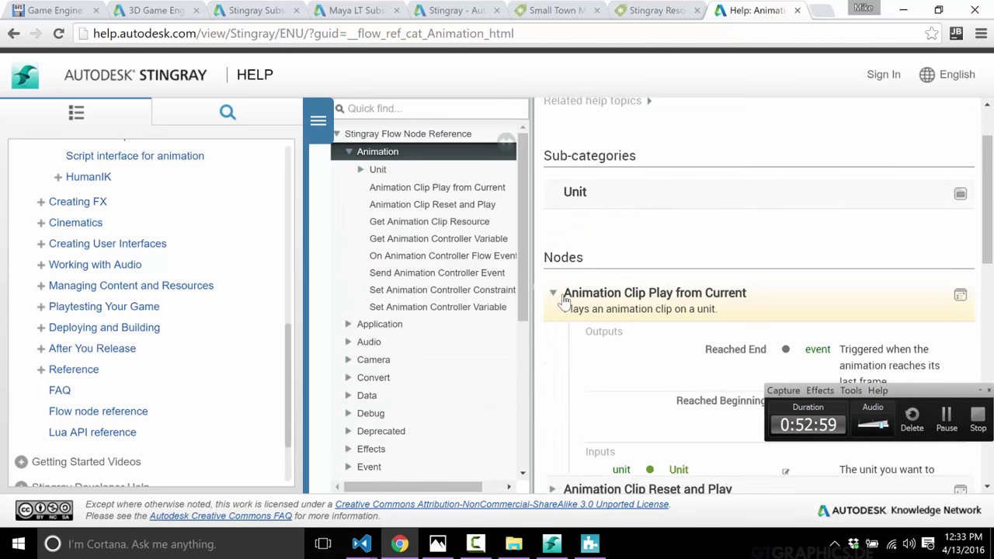
{"action": "scroll", "coordinate": [843, 349], "scroll_direction": "down", "scroll_amount": 3}
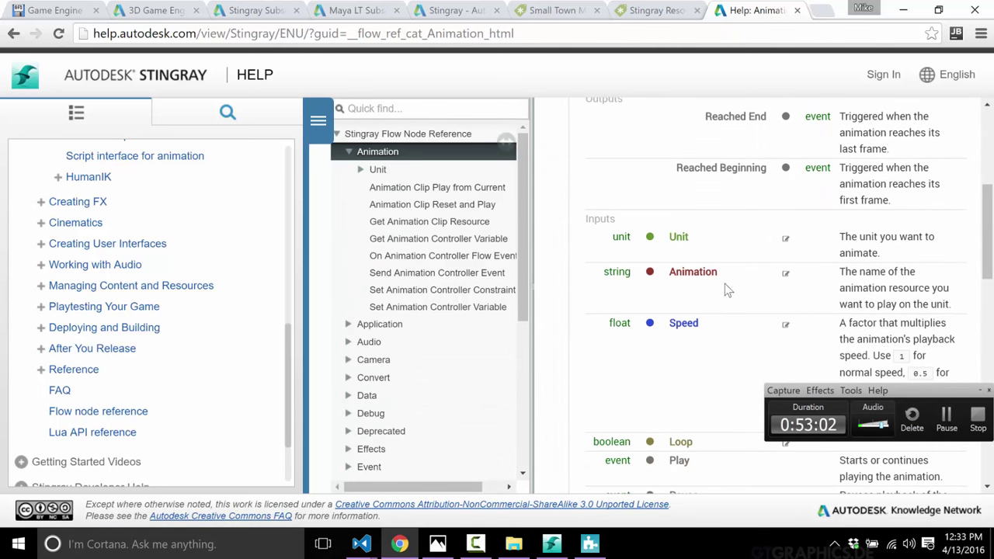
{"action": "scroll", "coordinate": [721, 324], "scroll_direction": "down", "scroll_amount": 2}
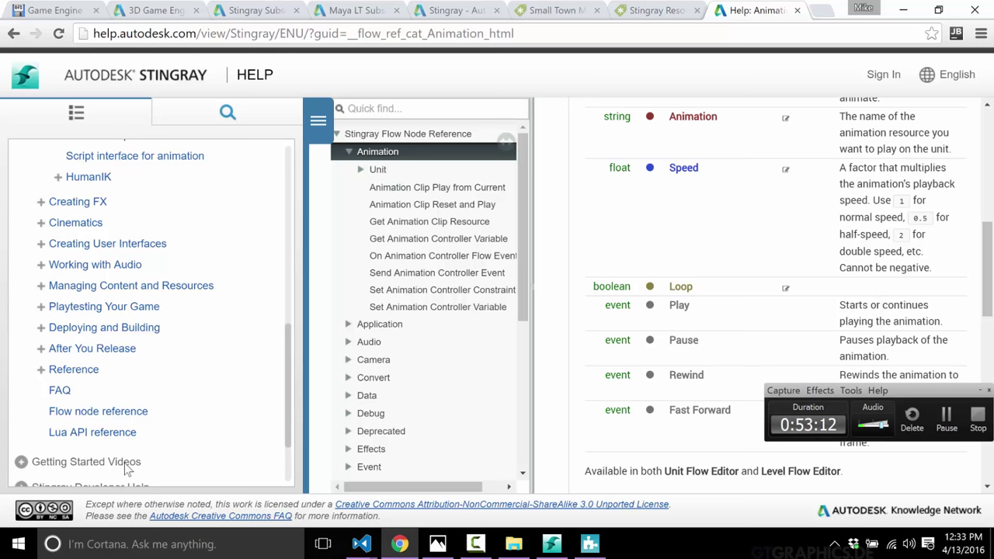
Step: View the Getting Started Videos topic in the Stingray documentation, followed by the Video Tutorials page of Stingray Help
{"action": "left_click", "coordinate": [22, 462]}
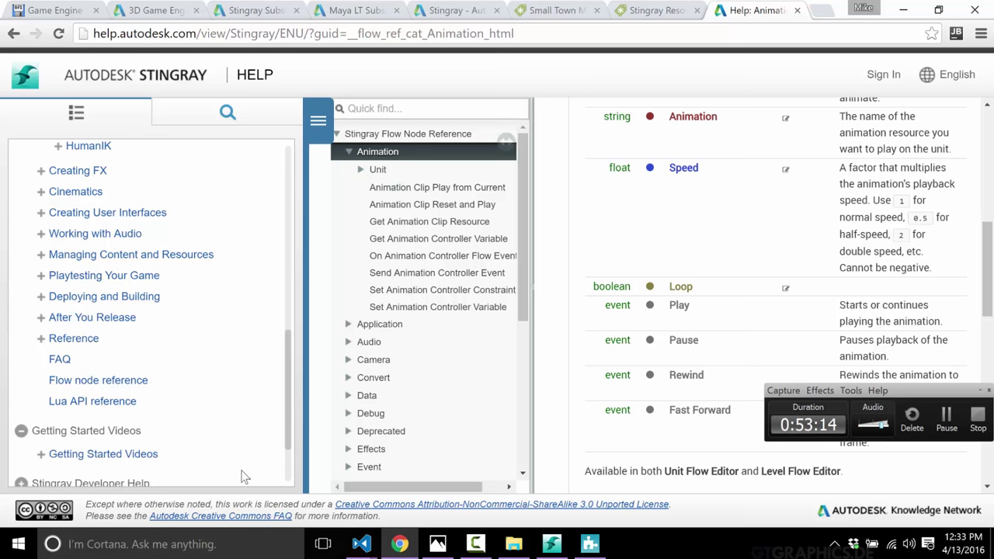
{"action": "left_click", "coordinate": [145, 425]}
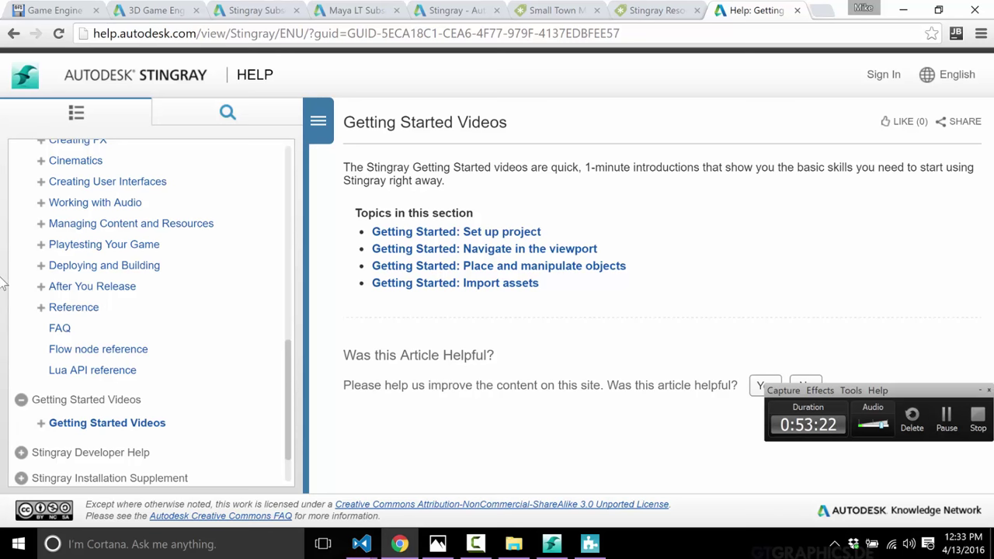
{"action": "scroll", "coordinate": [195, 287], "scroll_direction": "up", "scroll_amount": 15}
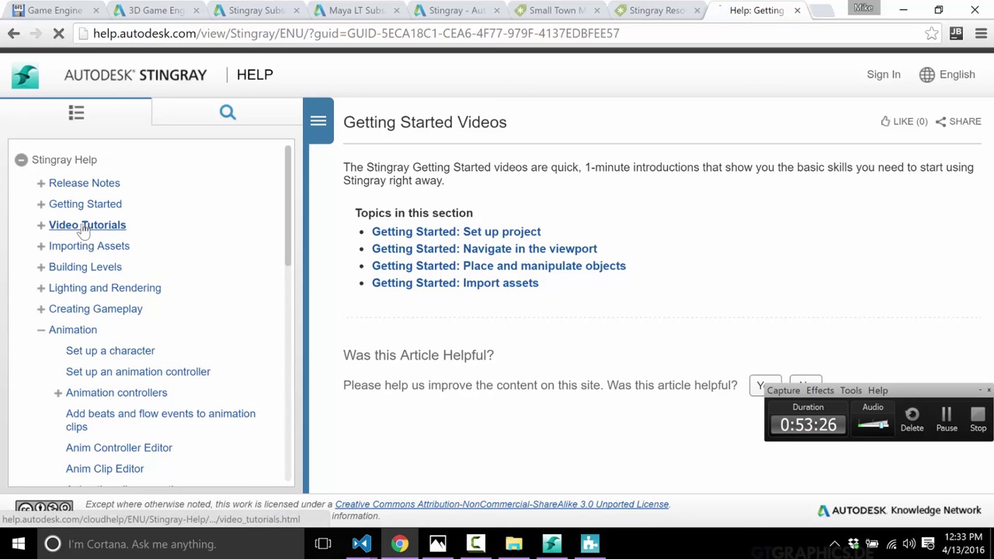
{"action": "left_click", "coordinate": [80, 225]}
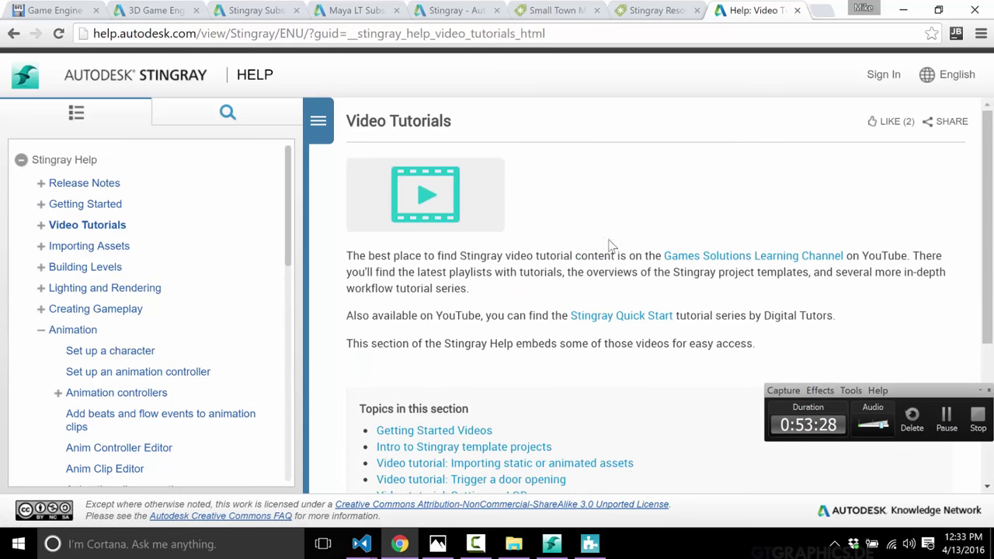
Step: Open the Games Solutions Learning Channel linked from the Video Tutorials page and look through its uploads and playlist sections
{"action": "left_click", "coordinate": [708, 259]}
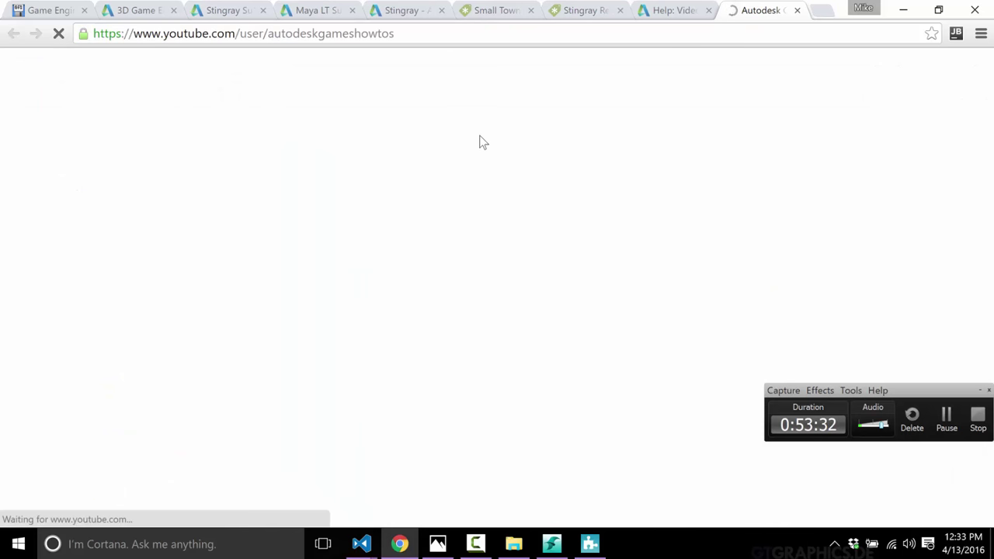
{"action": "scroll", "coordinate": [629, 289], "scroll_direction": "down", "scroll_amount": 5}
{"action": "scroll", "coordinate": [600, 313], "scroll_direction": "down", "scroll_amount": 4}
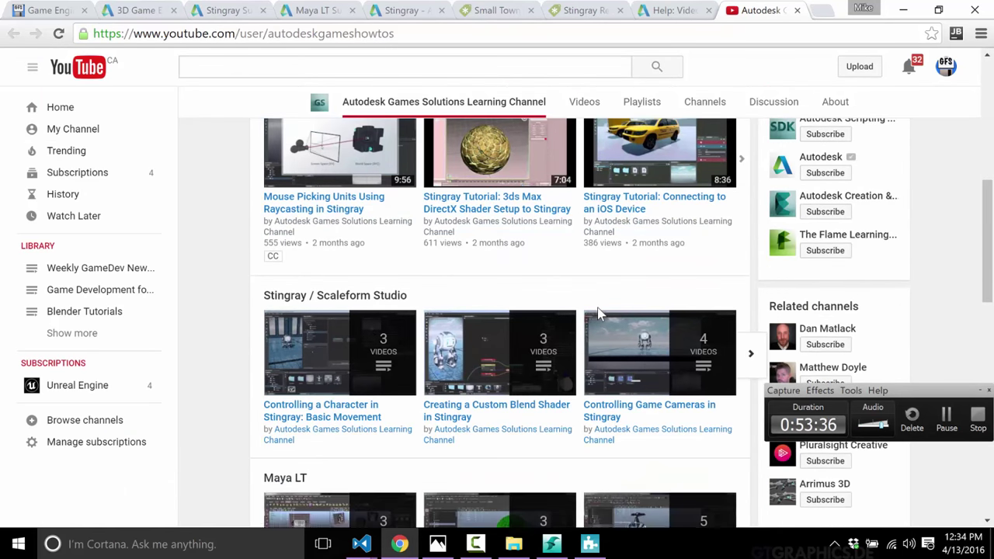
{"action": "scroll", "coordinate": [598, 315], "scroll_direction": "up", "scroll_amount": 3}
{"action": "scroll", "coordinate": [600, 313], "scroll_direction": "up", "scroll_amount": 2}
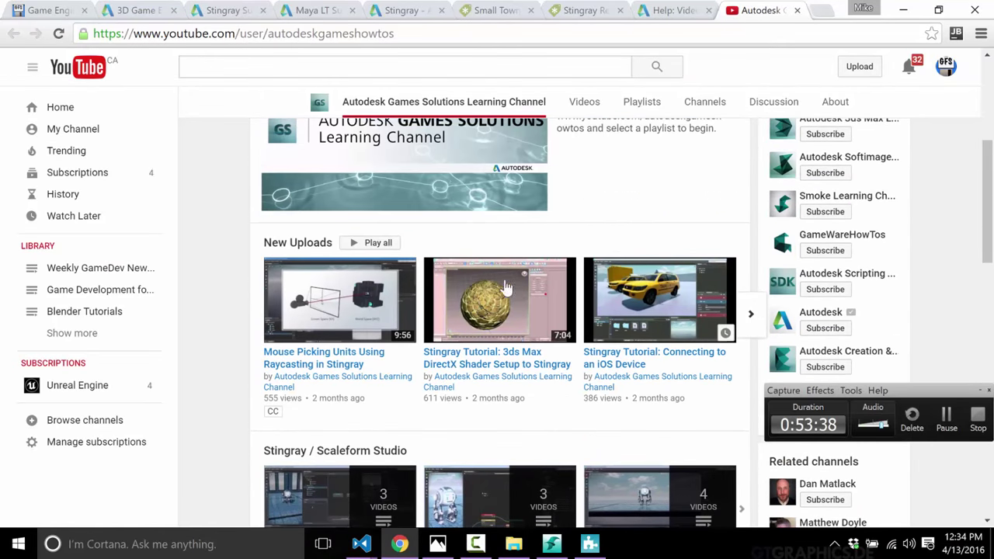
{"action": "scroll", "coordinate": [358, 255], "scroll_direction": "up", "scroll_amount": 3}
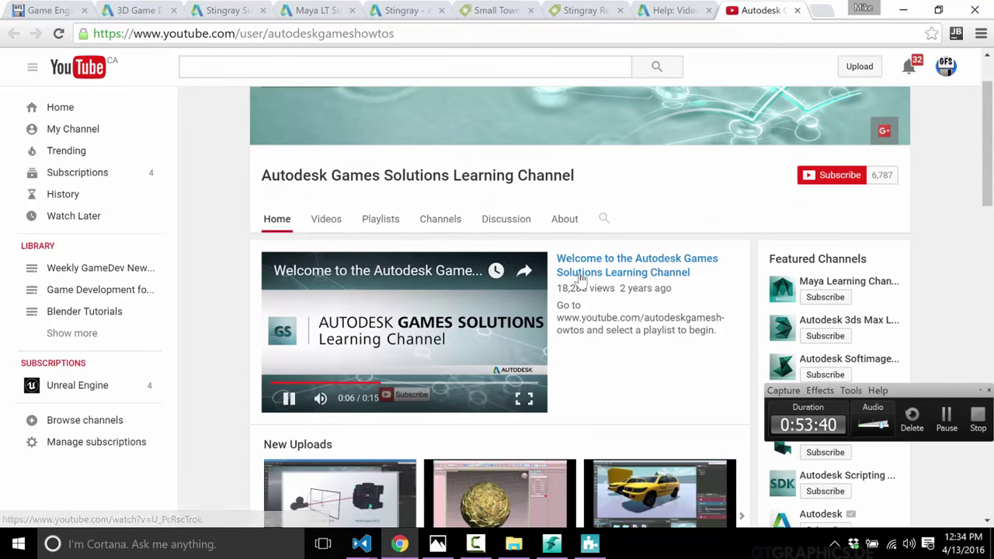
{"action": "scroll", "coordinate": [583, 276], "scroll_direction": "down", "scroll_amount": 3}
{"action": "scroll", "coordinate": [584, 280], "scroll_direction": "up", "scroll_amount": 2}
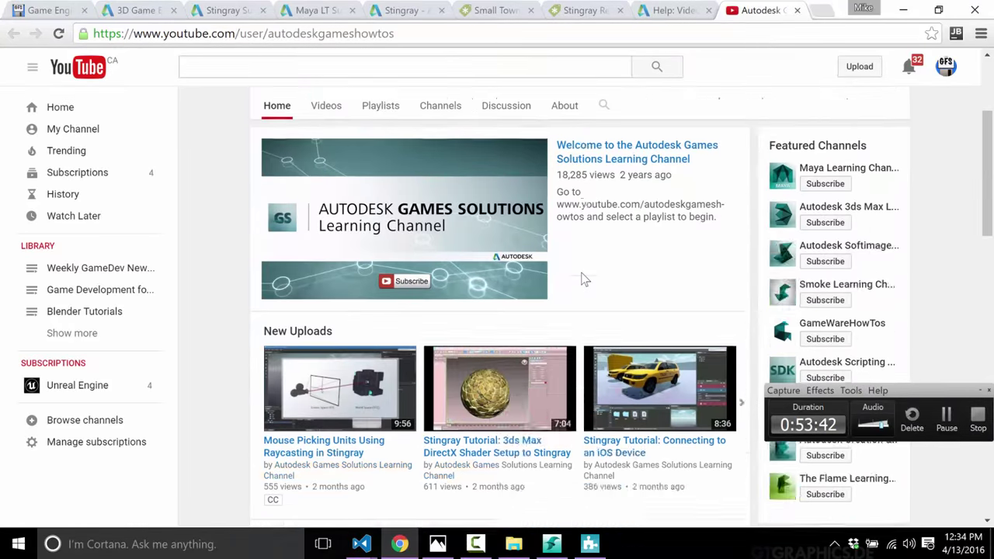
{"action": "scroll", "coordinate": [584, 280], "scroll_direction": "down", "scroll_amount": 8}
{"action": "scroll", "coordinate": [584, 280], "scroll_direction": "down", "scroll_amount": 5}
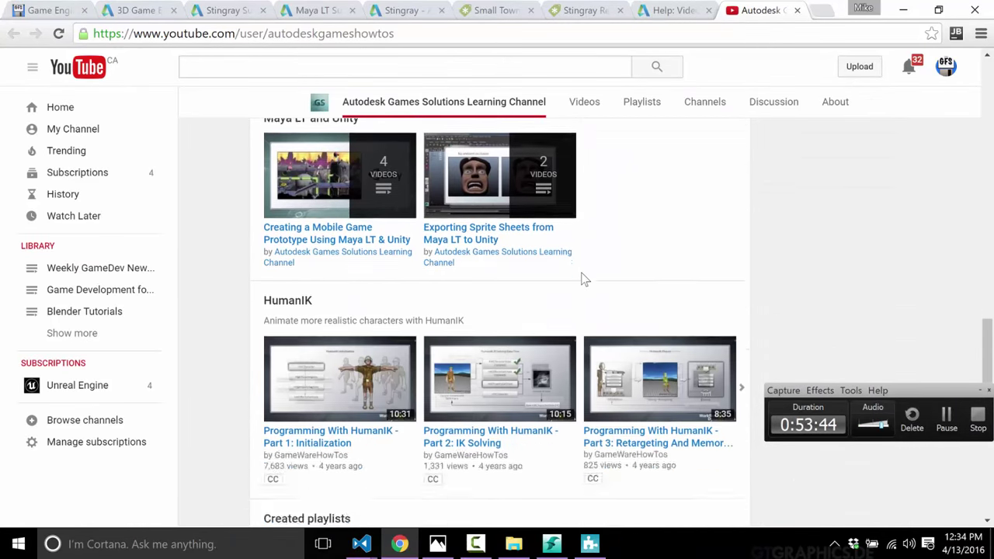
{"action": "scroll", "coordinate": [584, 279], "scroll_direction": "up", "scroll_amount": 3}
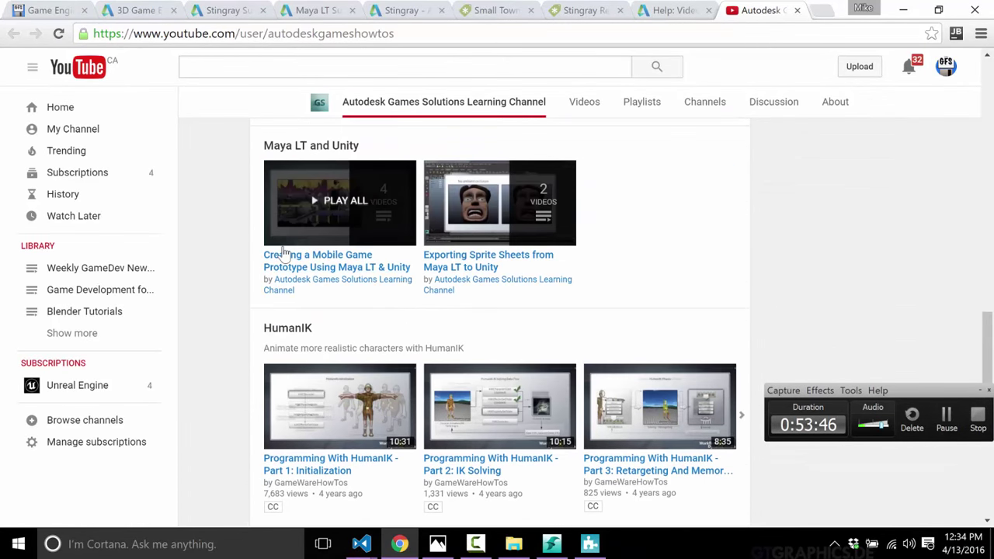
{"action": "scroll", "coordinate": [310, 301], "scroll_direction": "up", "scroll_amount": 3}
{"action": "scroll", "coordinate": [308, 233], "scroll_direction": "up", "scroll_amount": 3}
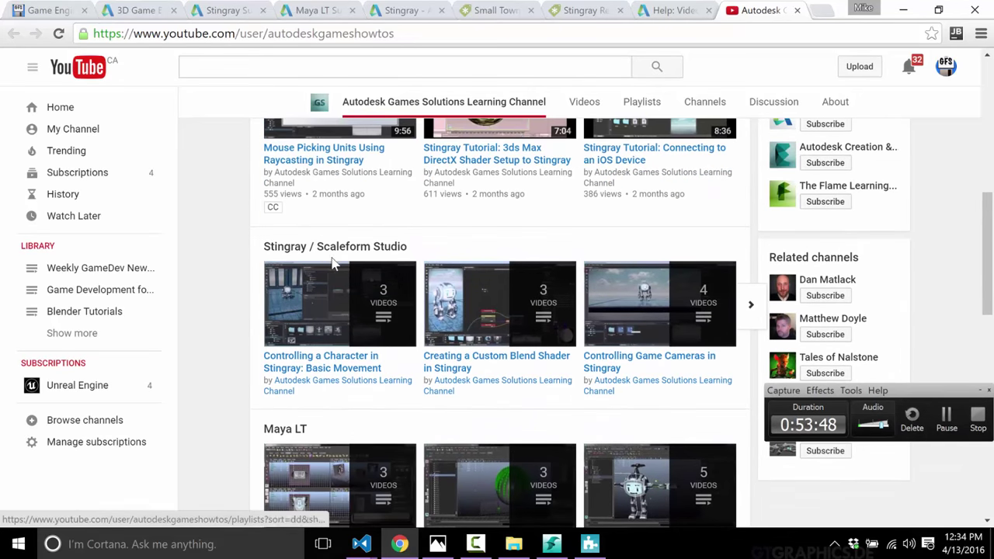
Step: Open the channel's Stingray / Scaleform Studio playlist collection and look over all the tutorial playlists it offers
{"action": "left_click", "coordinate": [307, 247]}
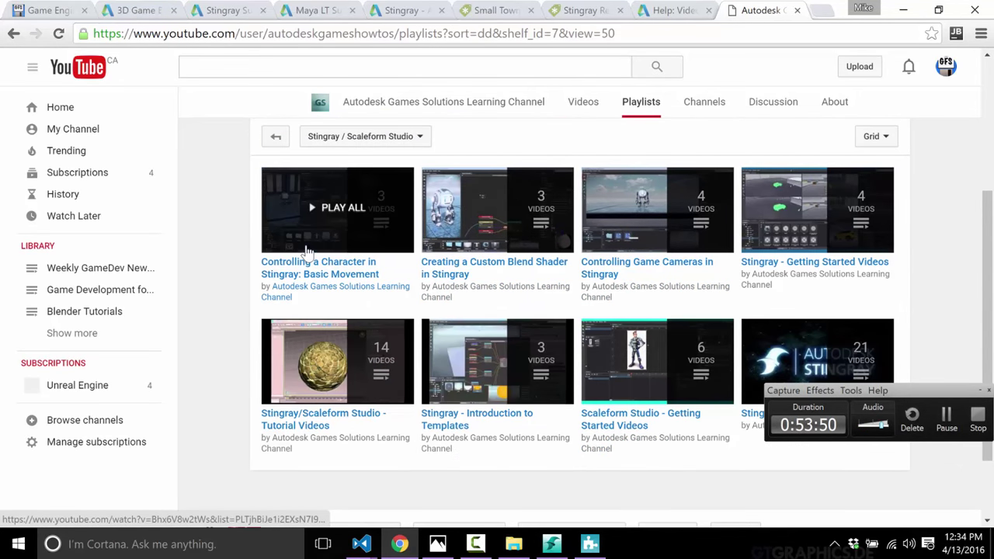
{"action": "scroll", "coordinate": [870, 369], "scroll_direction": "down", "scroll_amount": 3}
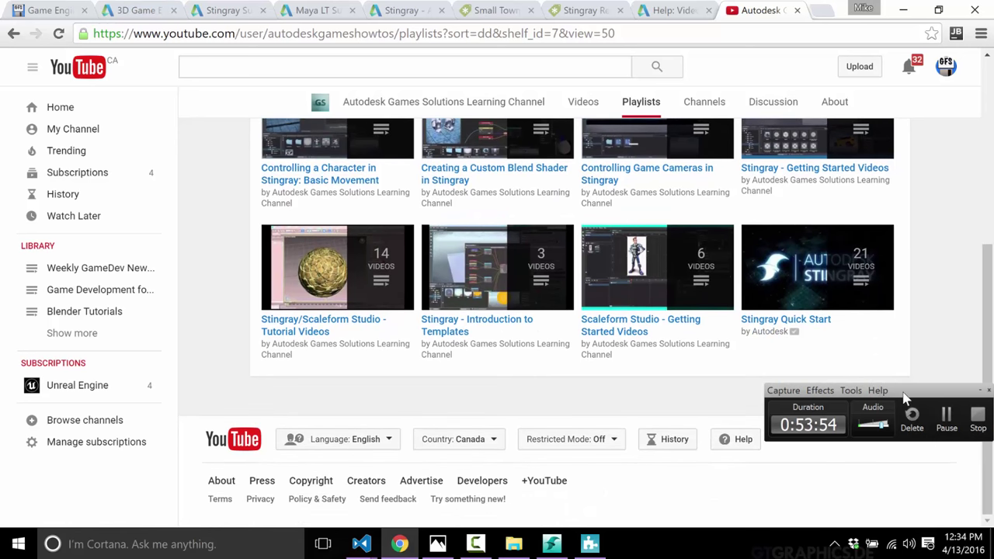
{"action": "left_click_drag", "start_coordinate": [910, 397], "coordinate": [881, 501]}
{"action": "scroll", "coordinate": [870, 373], "scroll_direction": "up", "scroll_amount": 4}
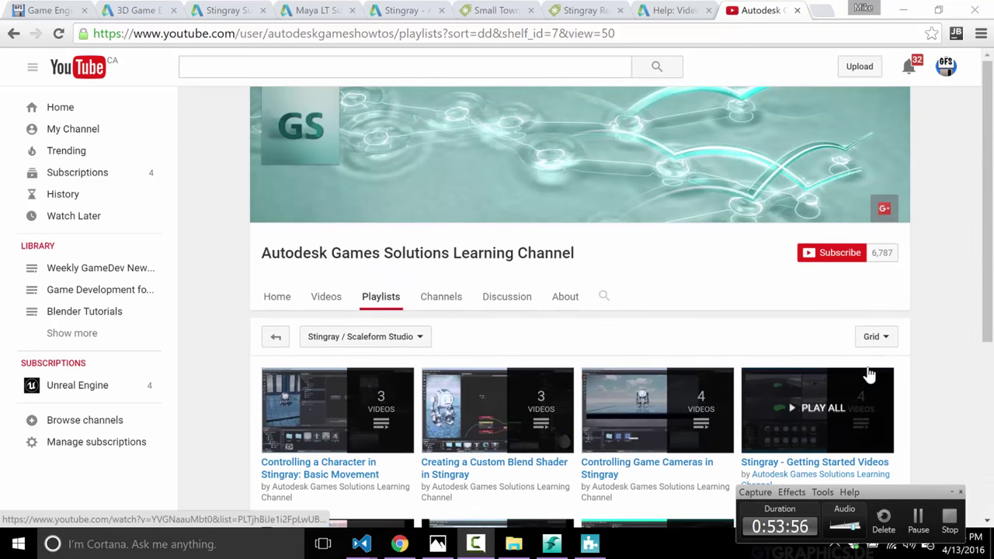
{"action": "scroll", "coordinate": [777, 334], "scroll_direction": "down", "scroll_amount": 3}
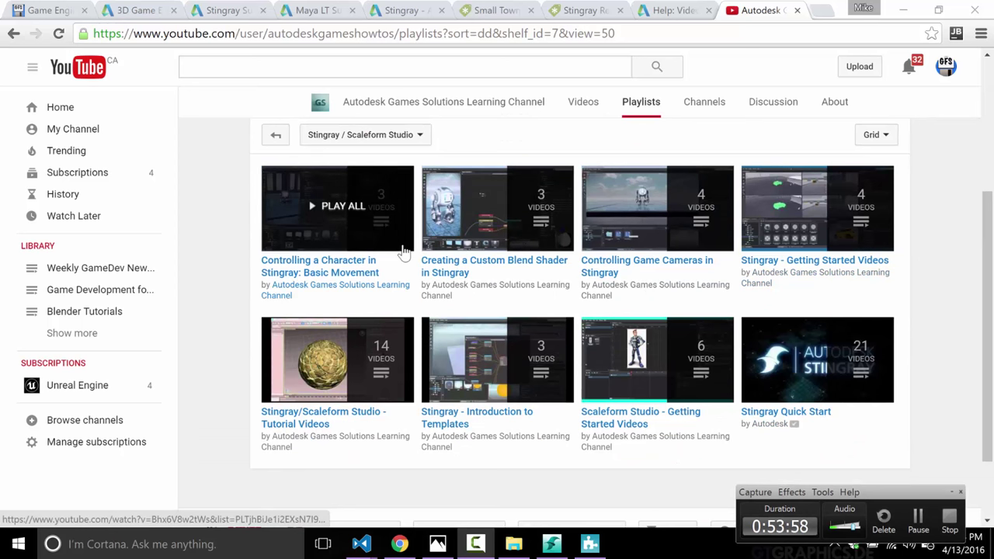